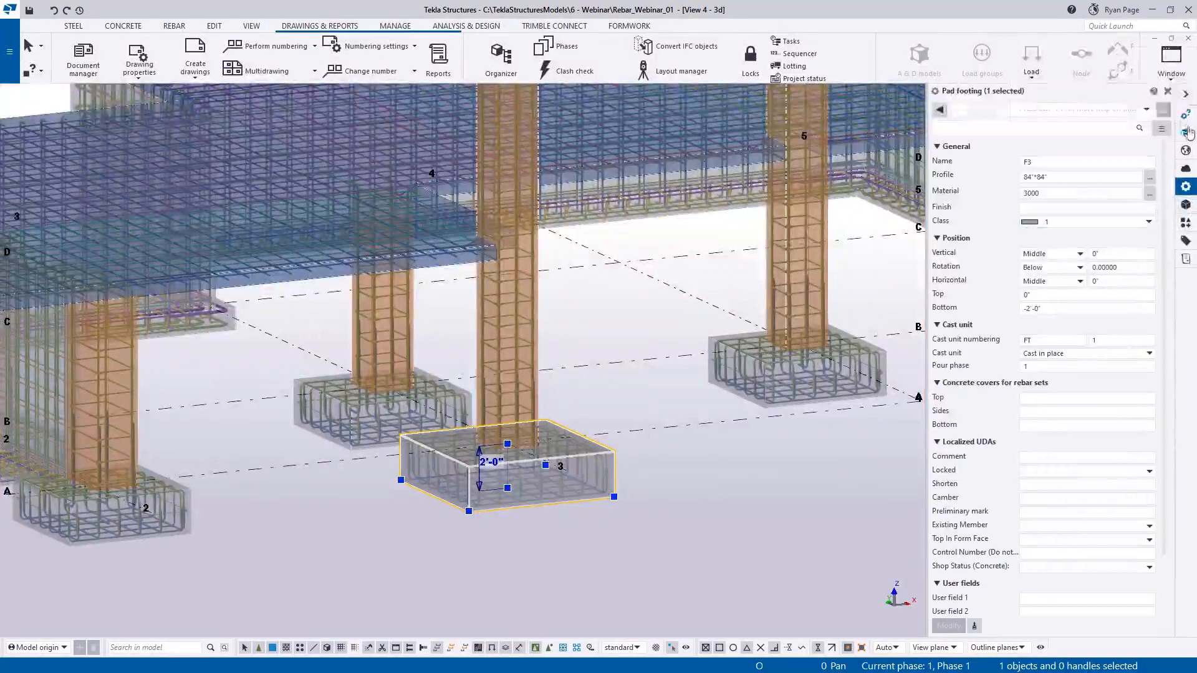
- Open the custom inquiry for the selected F3 pad footing with the Part report type
{"action": "left_click", "coordinate": [1186, 115]}
{"action": "left_click", "coordinate": [1030, 112]}
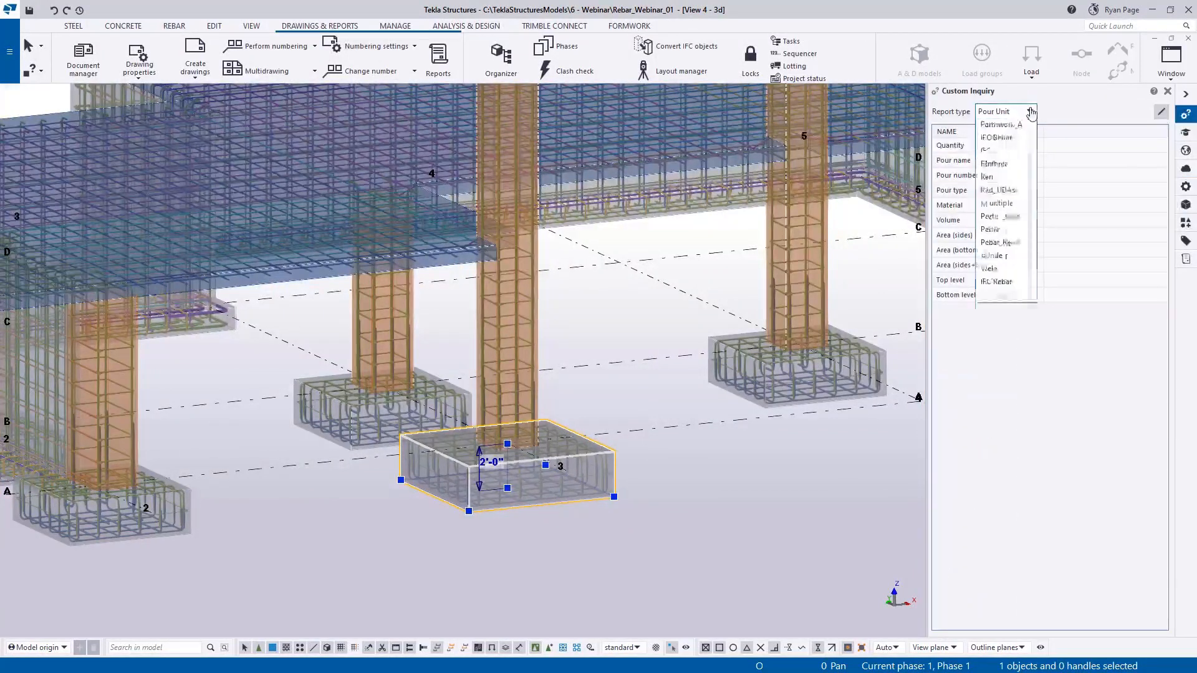
{"action": "left_click", "coordinate": [996, 218]}
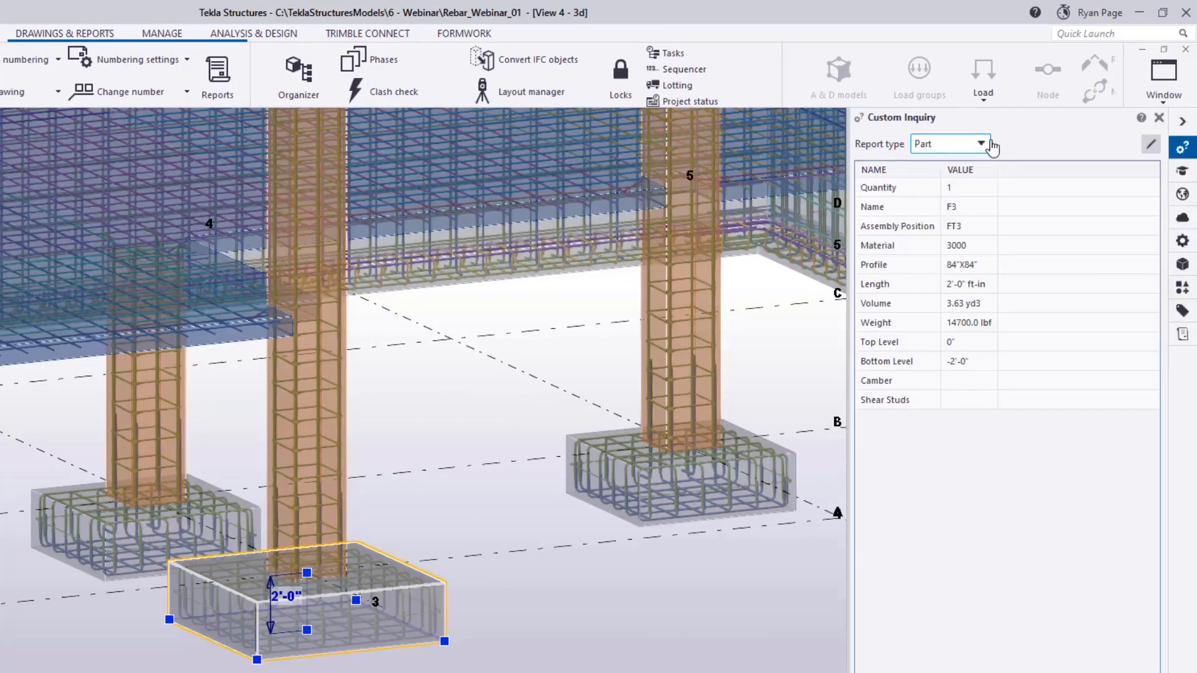
- Switch the inquiry's report type to Rebar and inspect the footing bars, the dowels and the column ties
{"action": "left_click", "coordinate": [988, 145]}
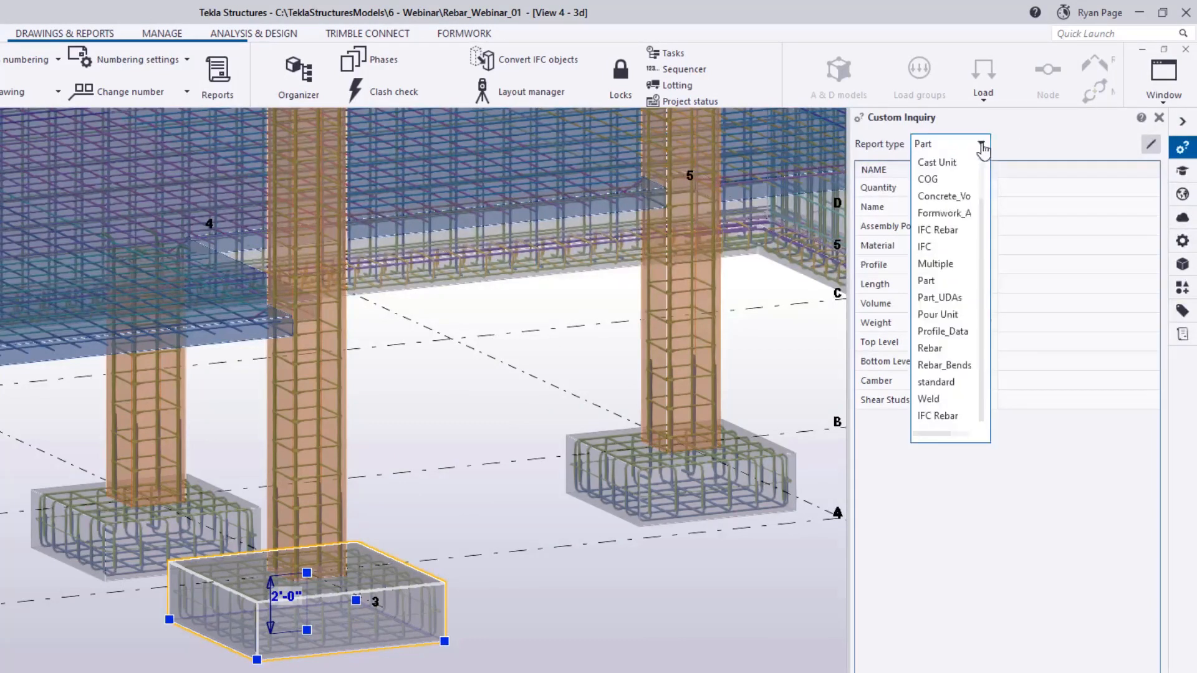
{"action": "left_click", "coordinate": [929, 348]}
{"action": "scroll", "coordinate": [387, 634], "scroll_direction": "up", "scroll_amount": 3}
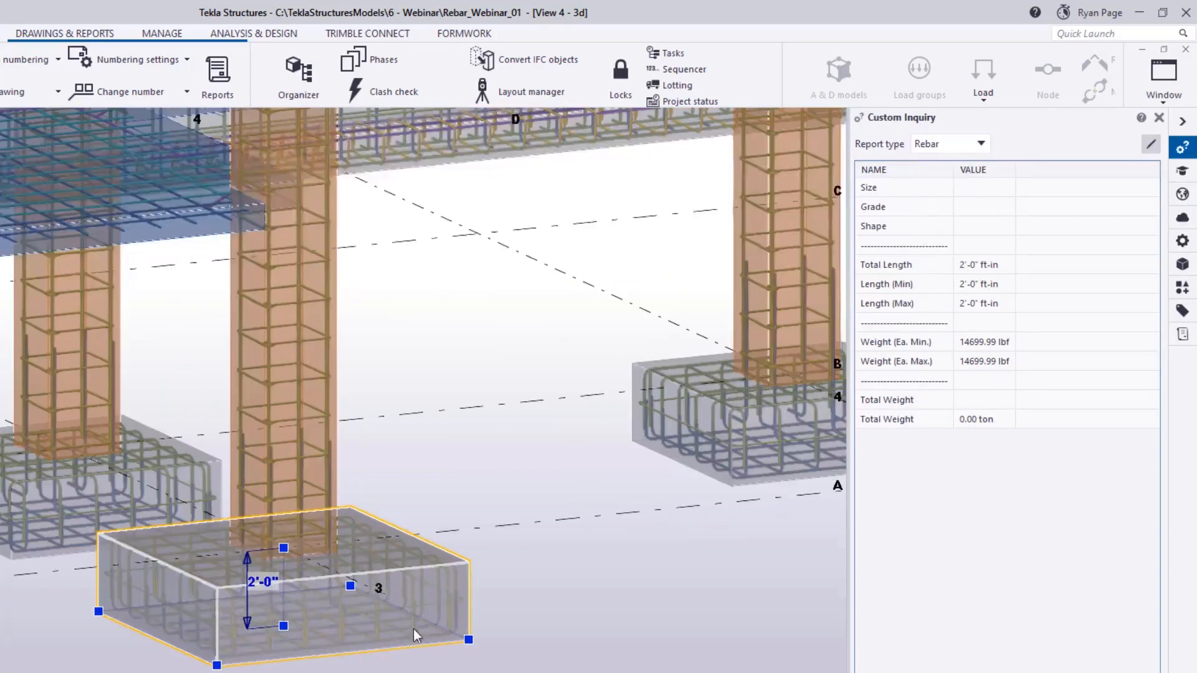
{"action": "left_click", "coordinate": [416, 626]}
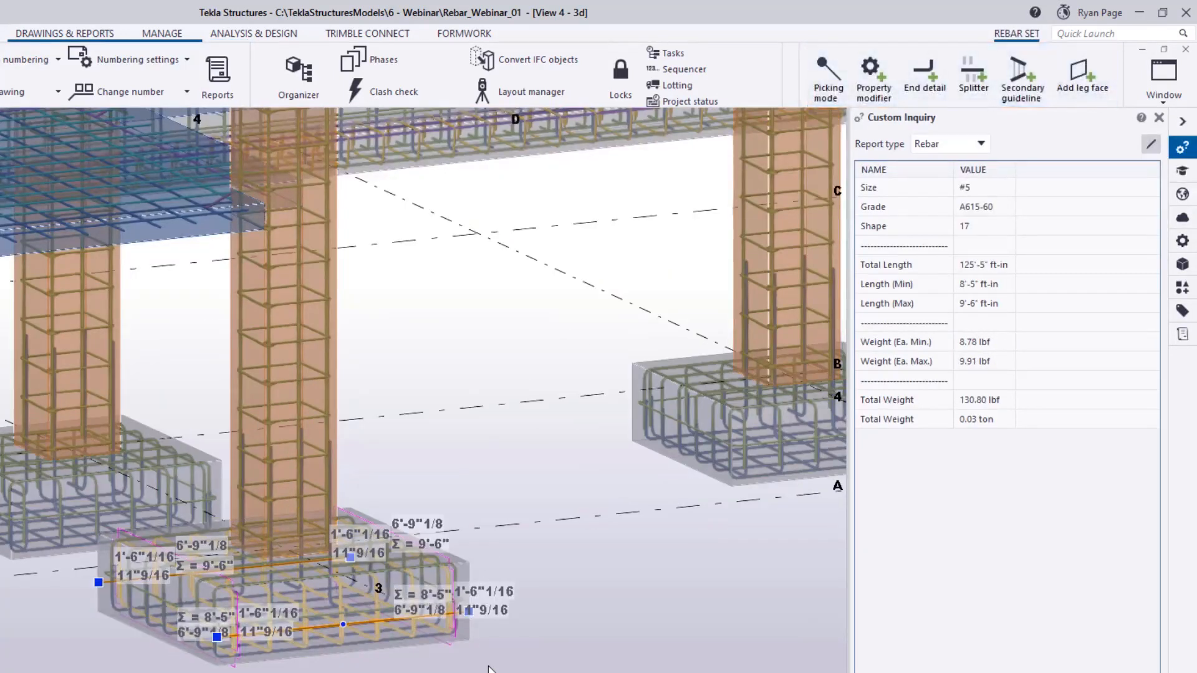
{"action": "scroll", "coordinate": [475, 670], "scroll_direction": "up", "scroll_amount": 3}
{"action": "left_click", "coordinate": [396, 612]}
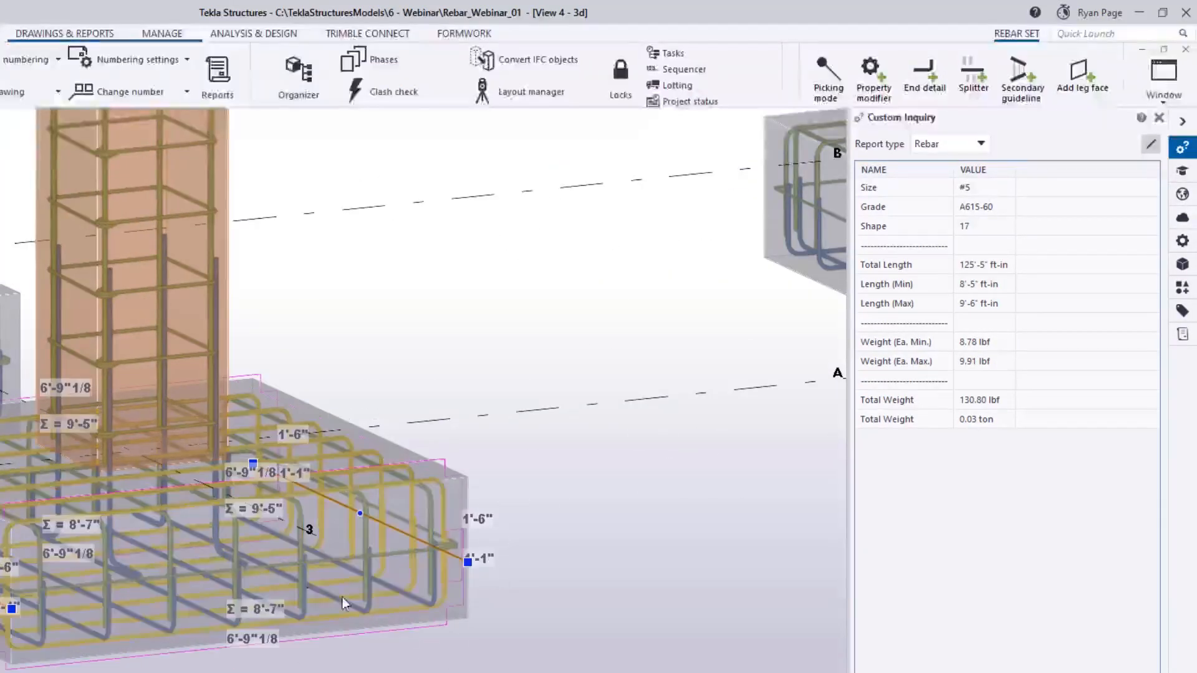
{"action": "left_click", "coordinate": [217, 565]}
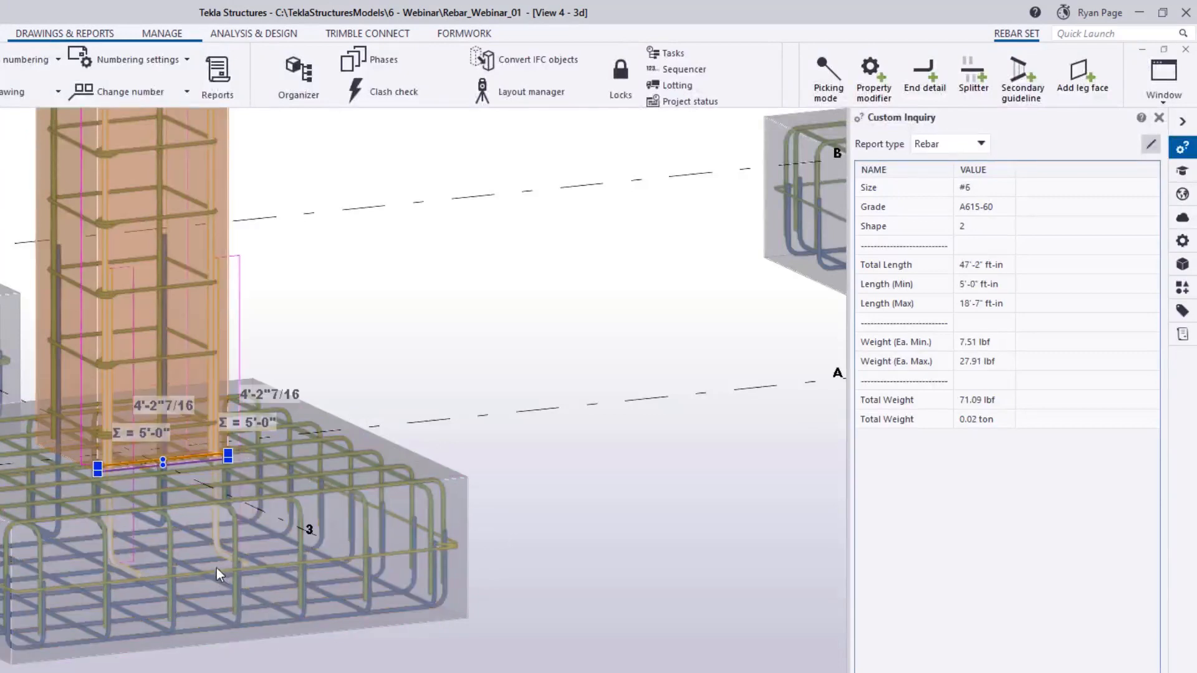
{"action": "left_click", "coordinate": [196, 355]}
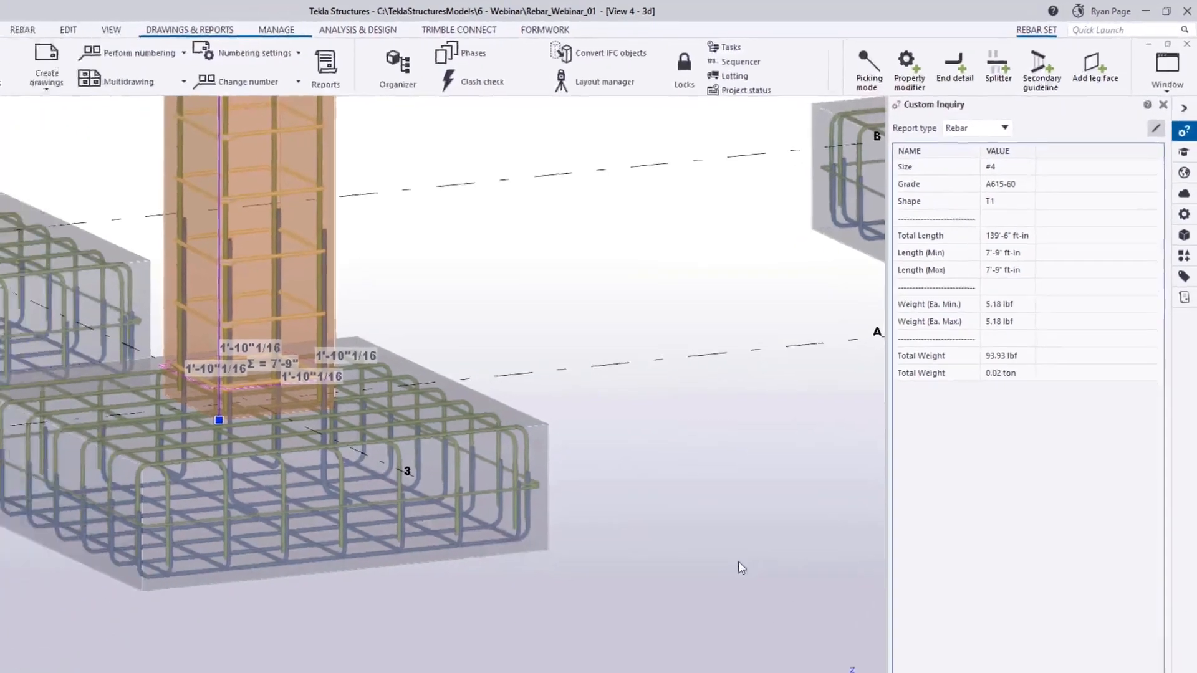
- Inspect the slab's horizontal reinforcement with the Rebar inquiry
{"action": "scroll", "coordinate": [739, 566], "scroll_direction": "down", "scroll_amount": 3}
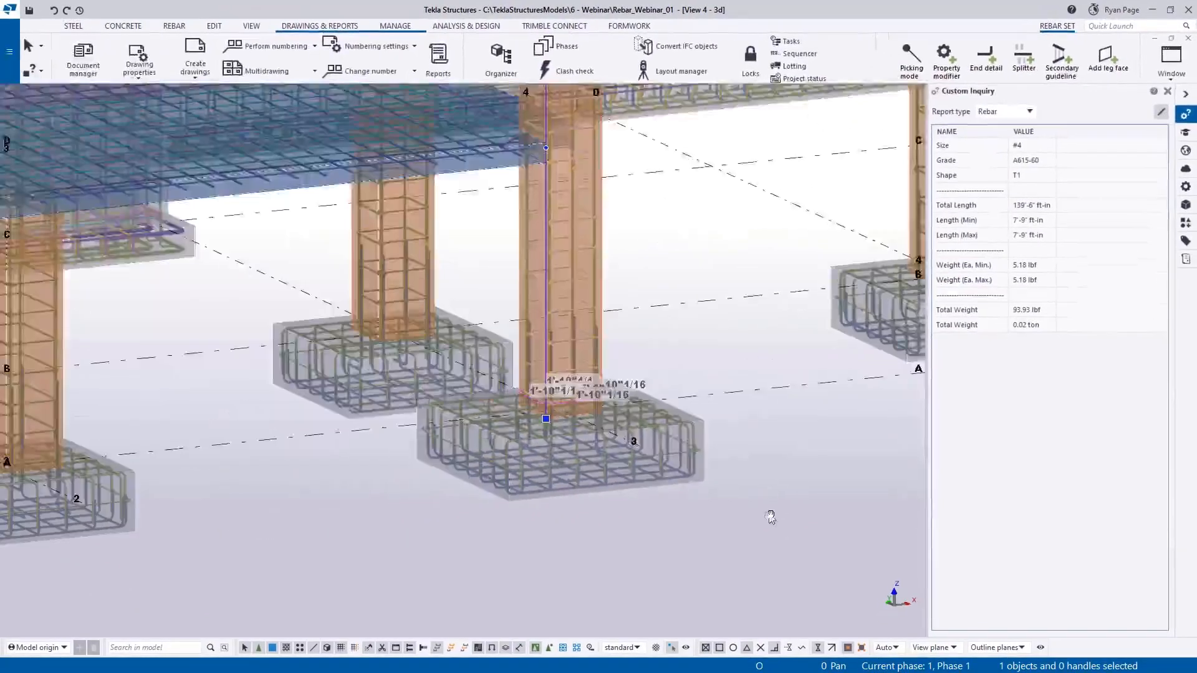
{"action": "middle_click_drag", "start_coordinate": [771, 517], "coordinate": [699, 506]}
{"action": "scroll", "coordinate": [697, 506], "scroll_direction": "down", "scroll_amount": 4}
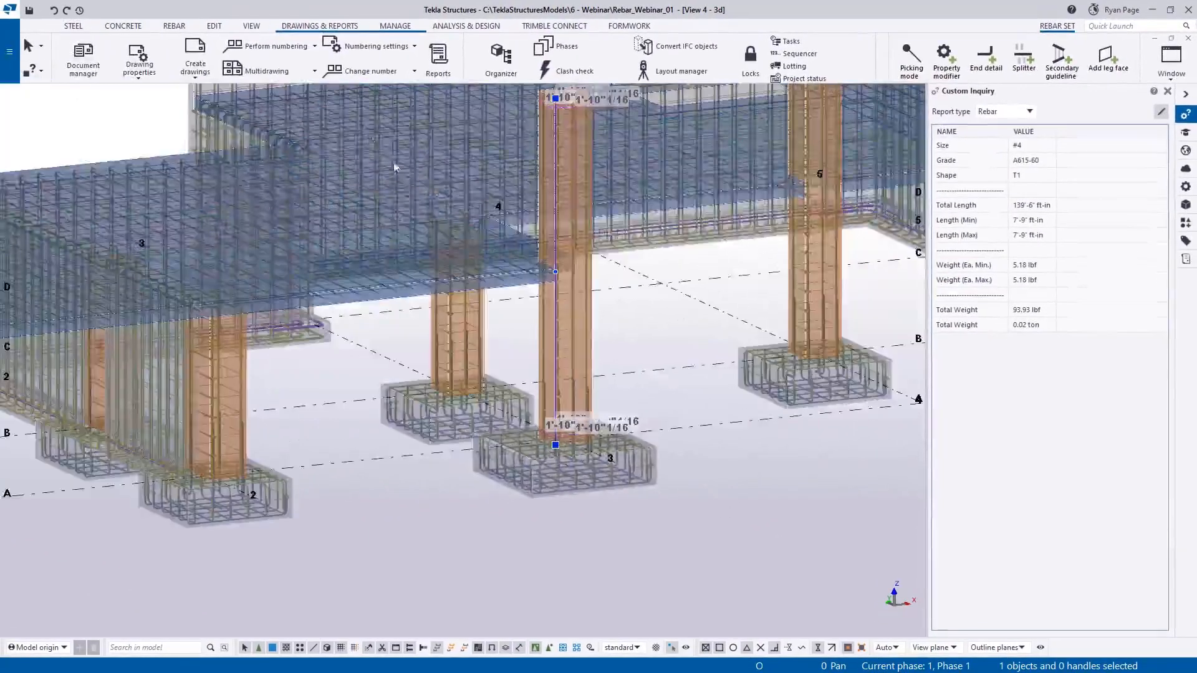
{"action": "scroll", "coordinate": [386, 178], "scroll_direction": "up", "scroll_amount": 5}
{"action": "left_click", "coordinate": [386, 278]}
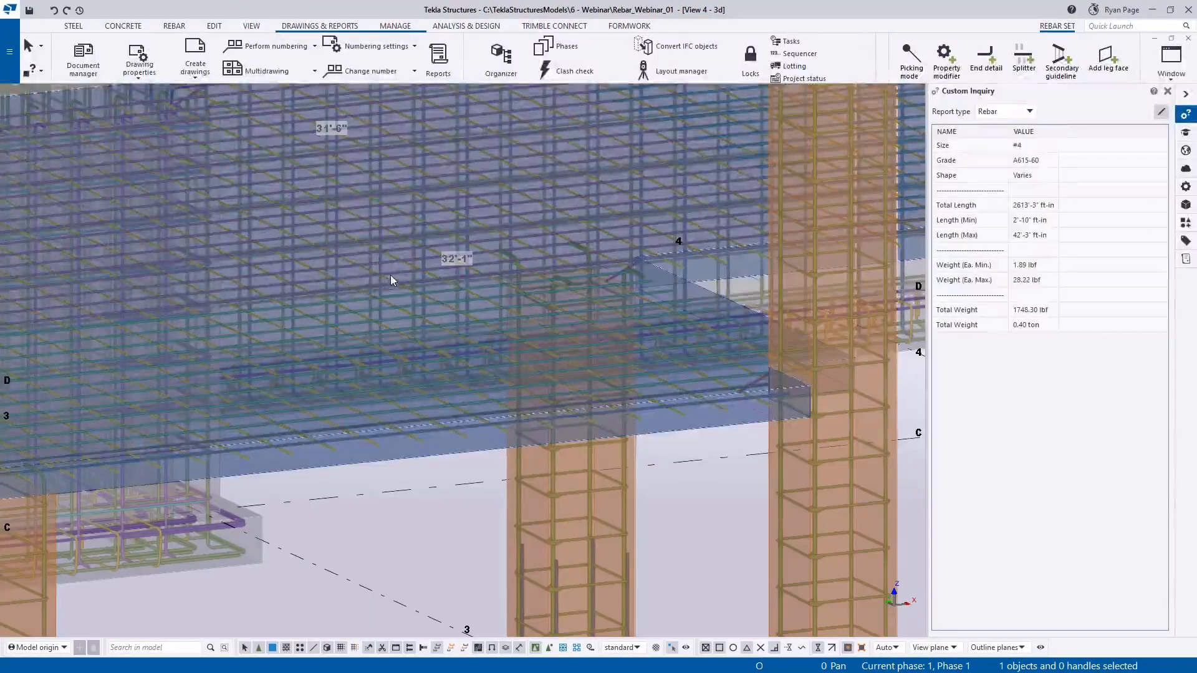
{"action": "scroll", "coordinate": [416, 272], "scroll_direction": "down", "scroll_amount": 6}
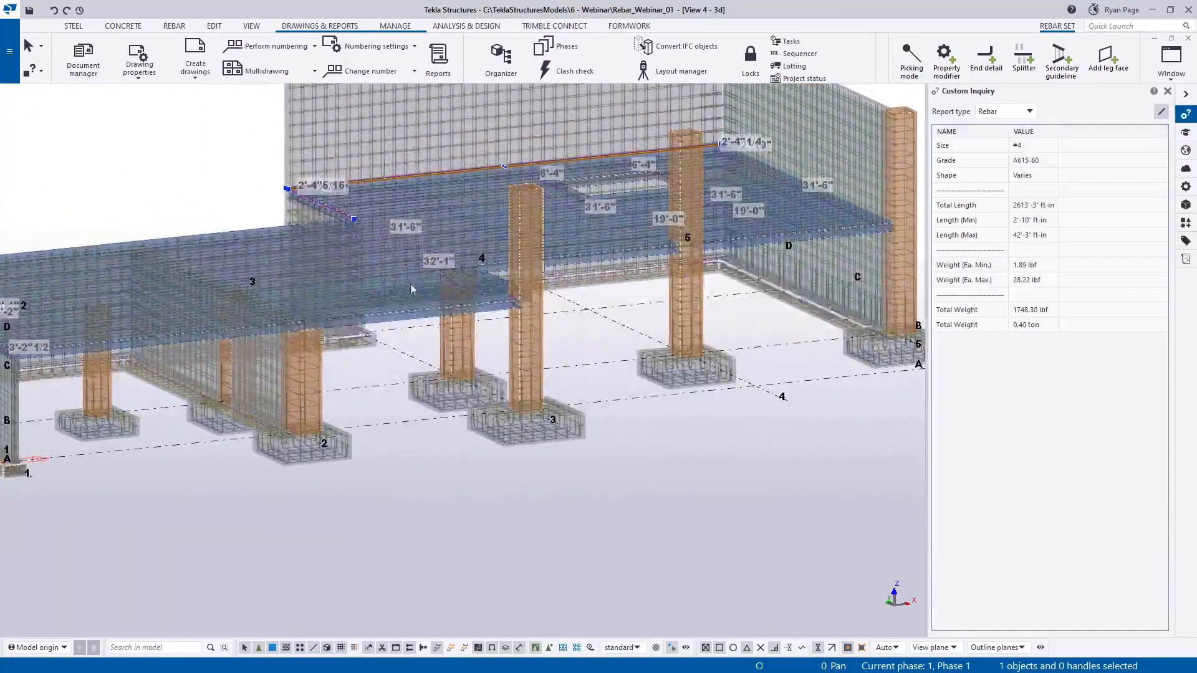
{"action": "right_click", "coordinate": [384, 276]}
{"action": "left_click", "coordinate": [353, 342]}
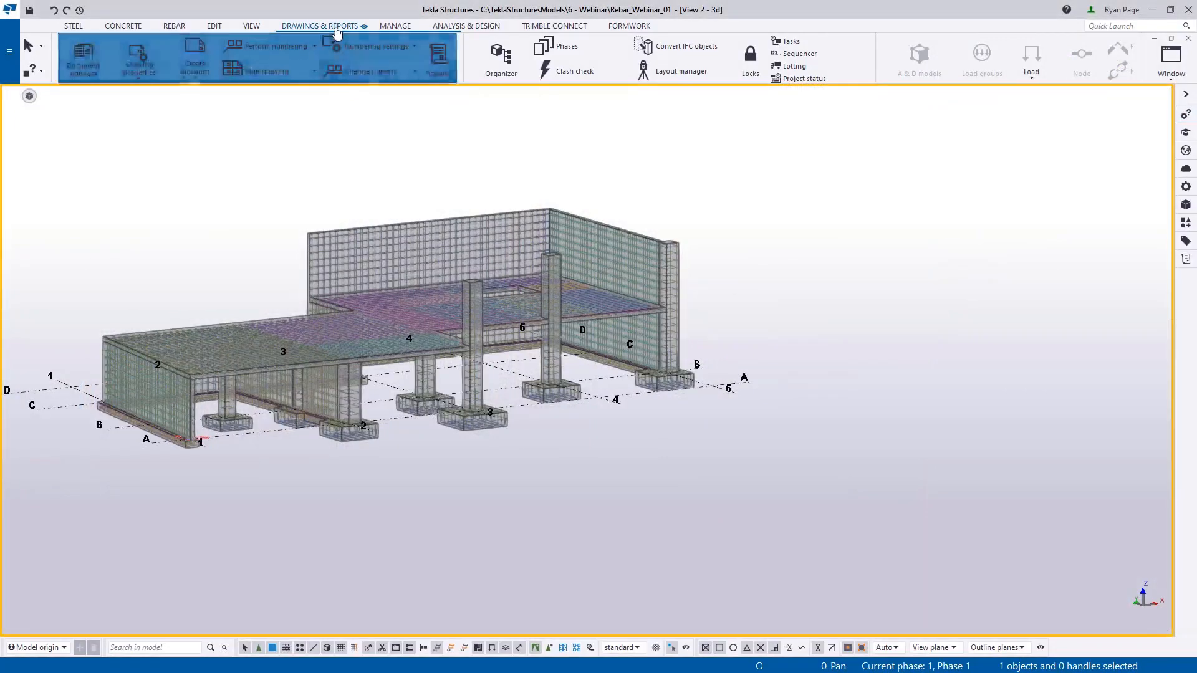
- Create the 310 Rebar Quantity Takeoff report from all model objects and look through its bar list
{"action": "left_click", "coordinate": [437, 62]}
{"action": "left_click_drag", "start_coordinate": [511, 94], "coordinate": [755, 121]}
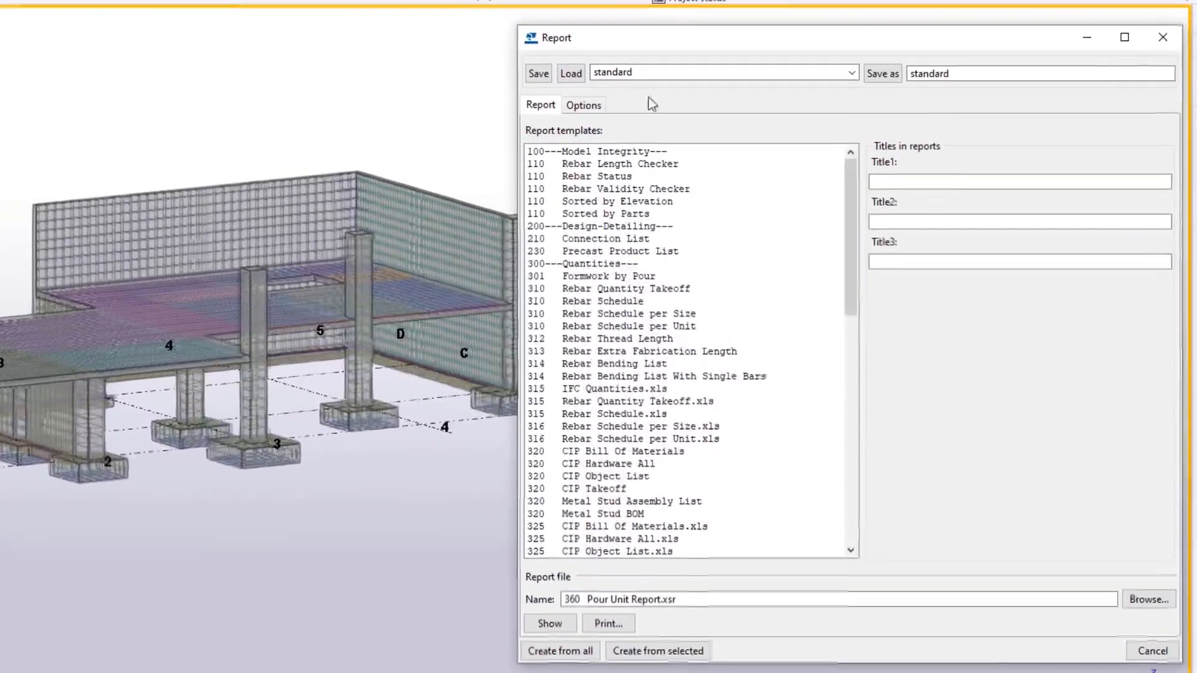
{"action": "left_click", "coordinate": [744, 290]}
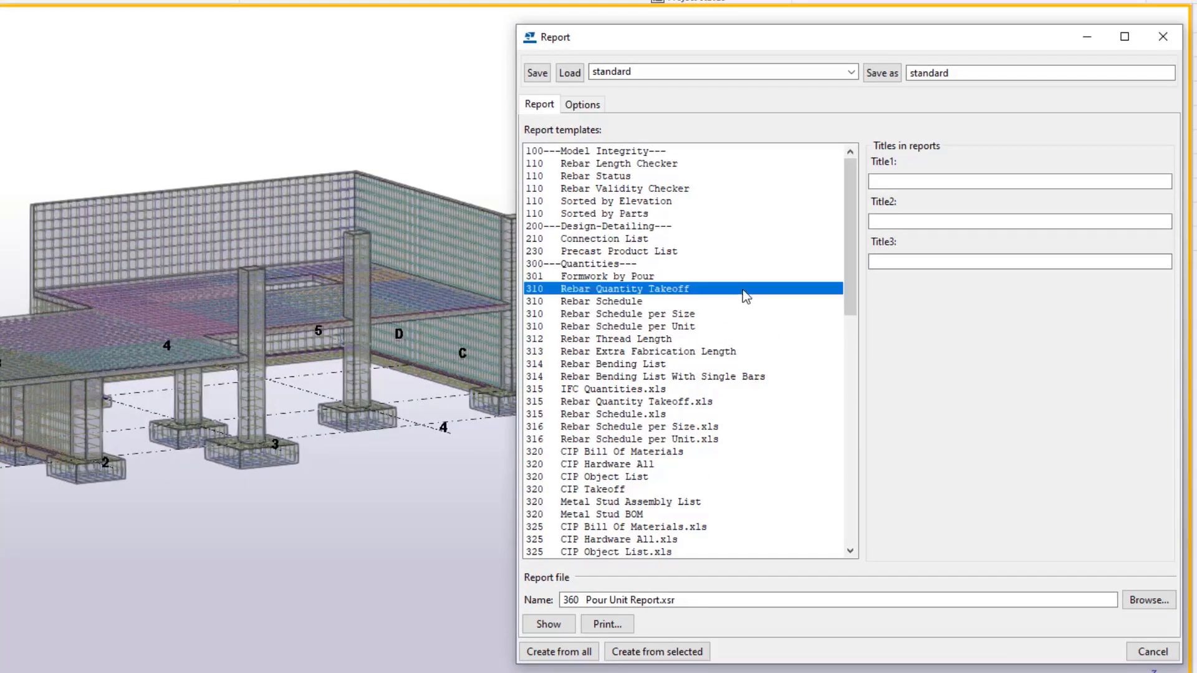
{"action": "left_click", "coordinate": [749, 314]}
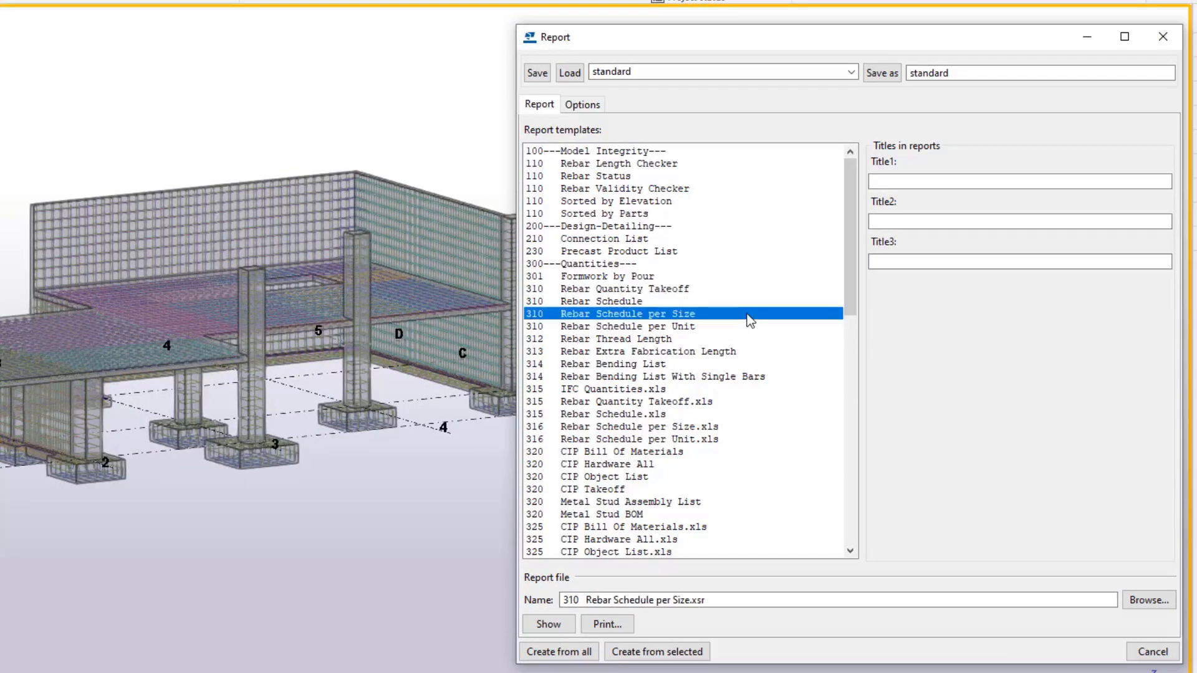
{"action": "left_click", "coordinate": [735, 329]}
{"action": "left_click", "coordinate": [724, 290]}
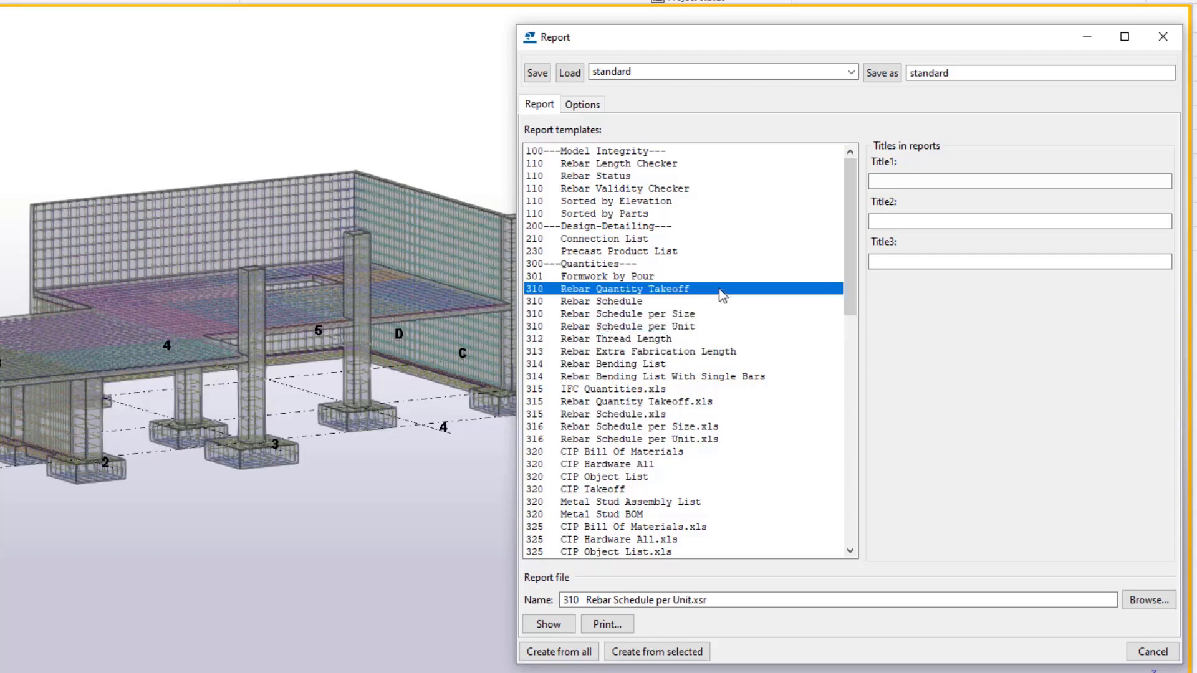
{"action": "left_click", "coordinate": [554, 653]}
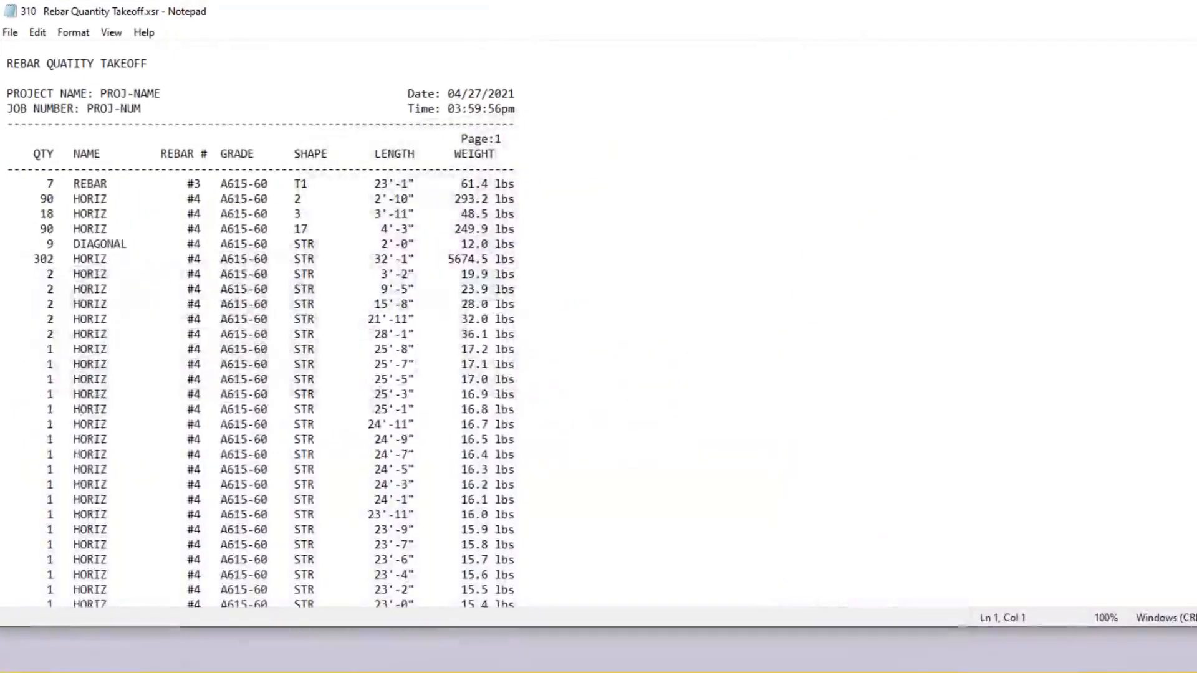
{"action": "scroll", "coordinate": [260, 324], "scroll_direction": "down", "scroll_amount": 3}
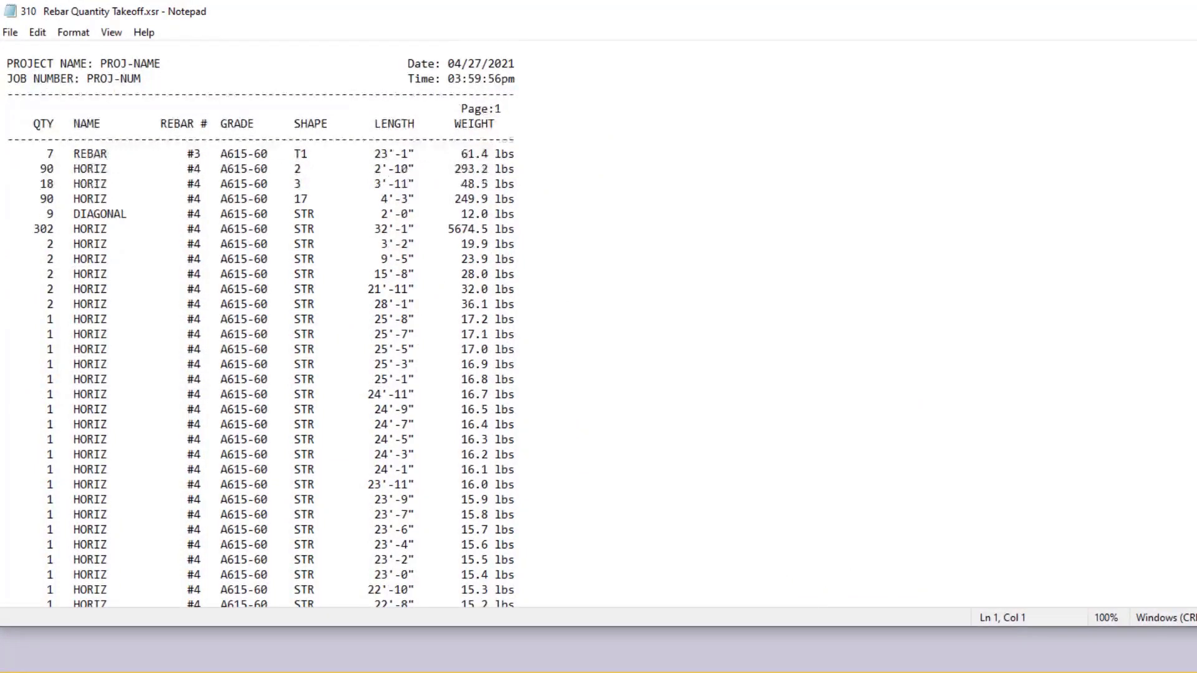
{"action": "scroll", "coordinate": [261, 325], "scroll_direction": "down", "scroll_amount": 4}
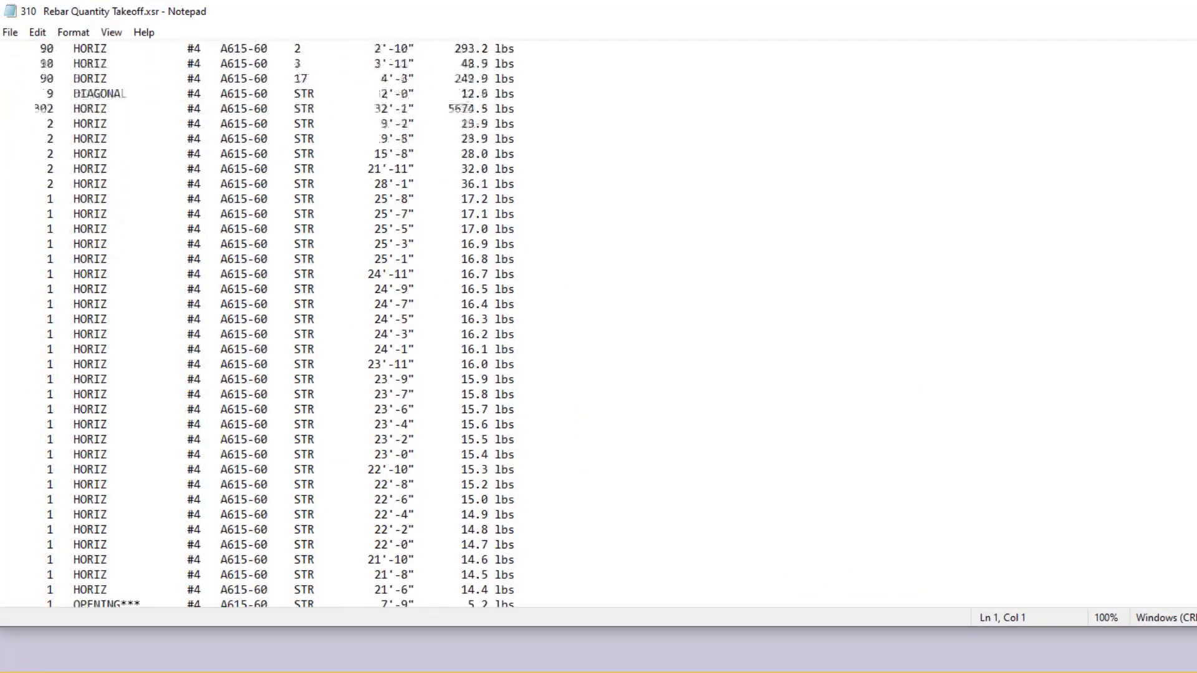
{"action": "scroll", "coordinate": [261, 324], "scroll_direction": "down", "scroll_amount": 4}
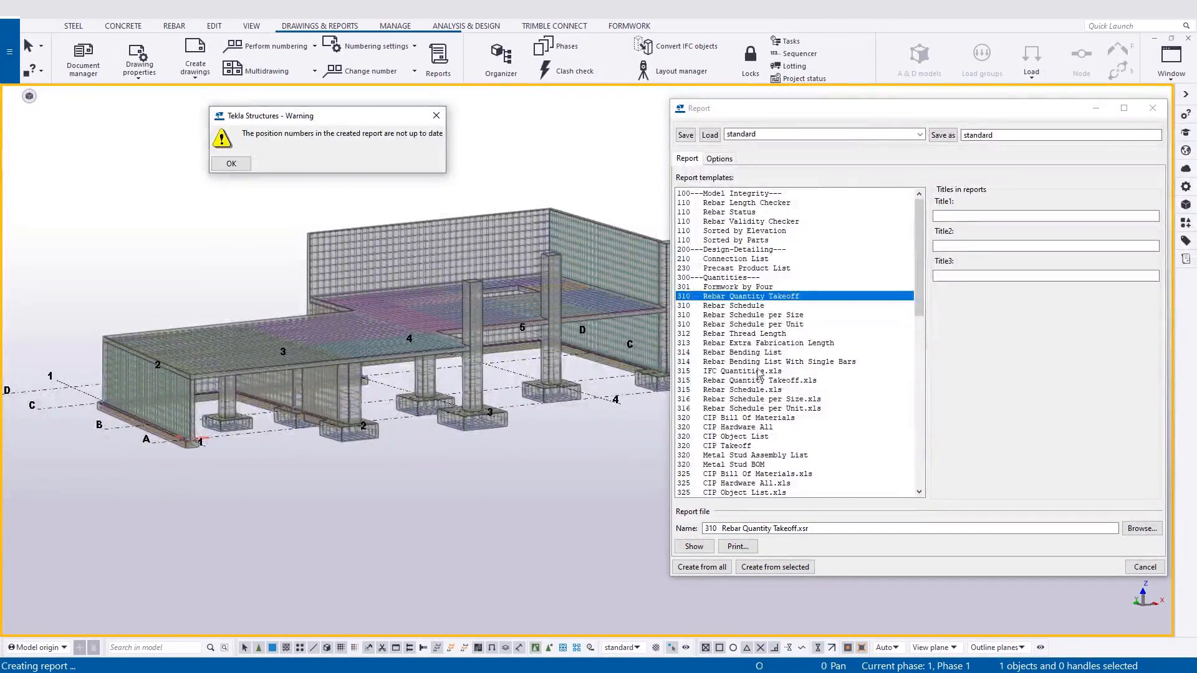
- Create the 314 Rebar Bending List report from all model objects, review it and close the reporting dialog
{"action": "left_click", "coordinate": [741, 352]}
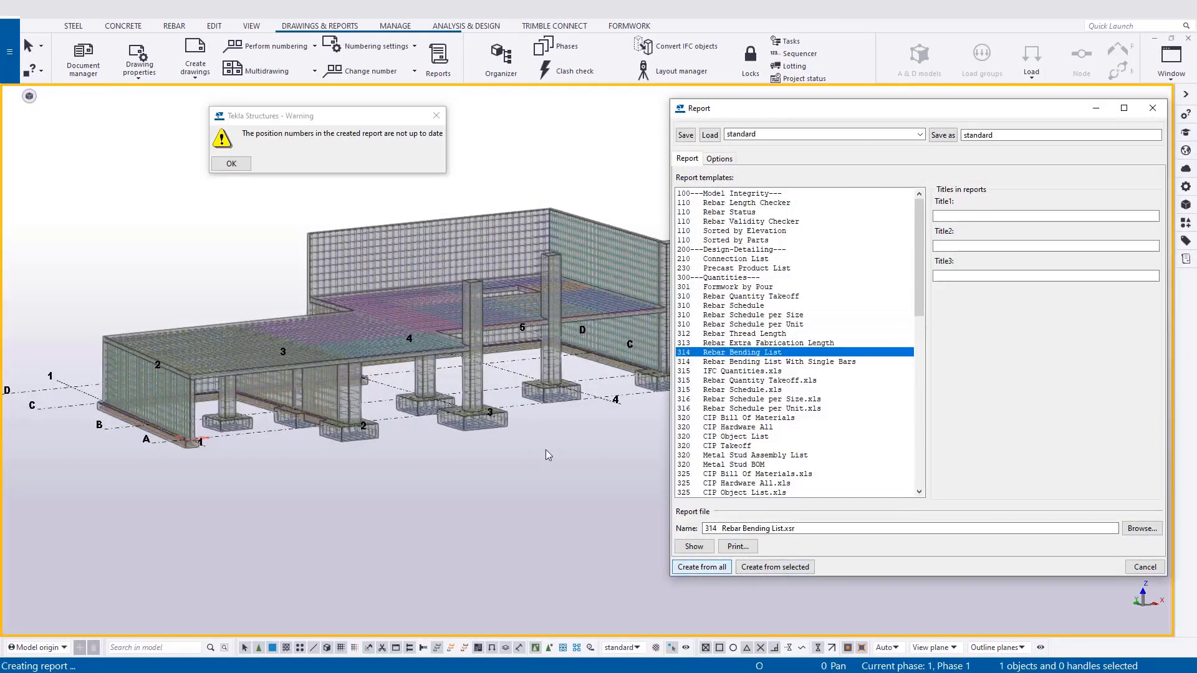
{"action": "left_click", "coordinate": [233, 167]}
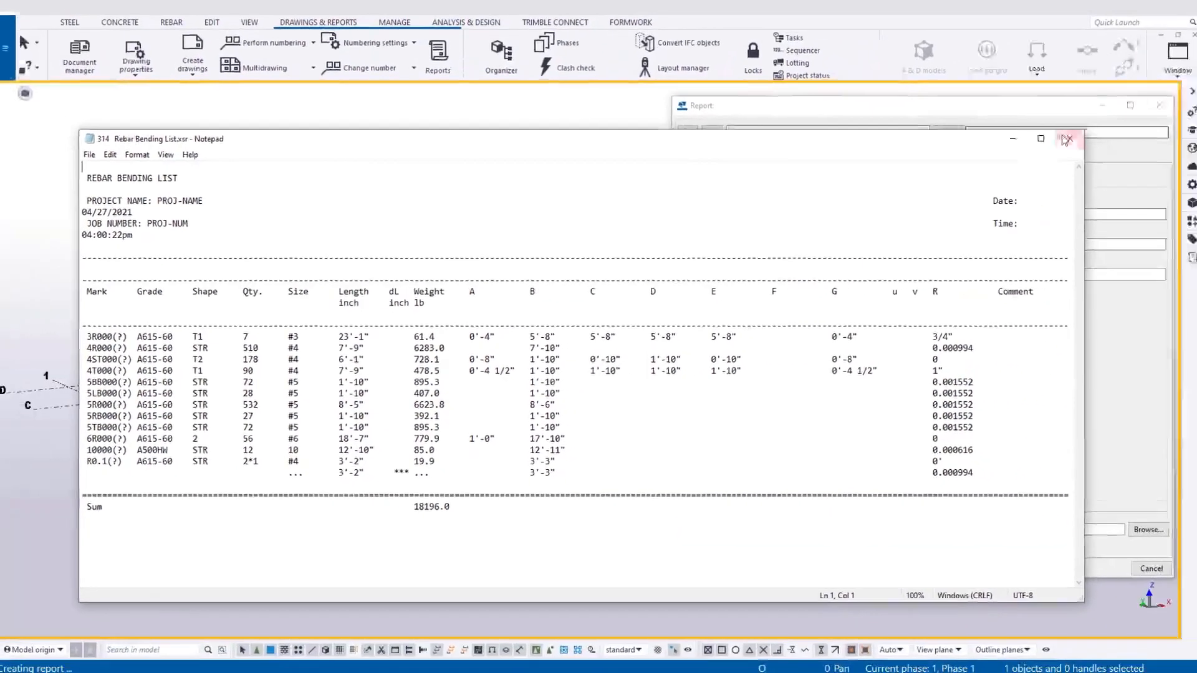
{"action": "left_click", "coordinate": [1164, 96]}
{"action": "left_click", "coordinate": [761, 362]}
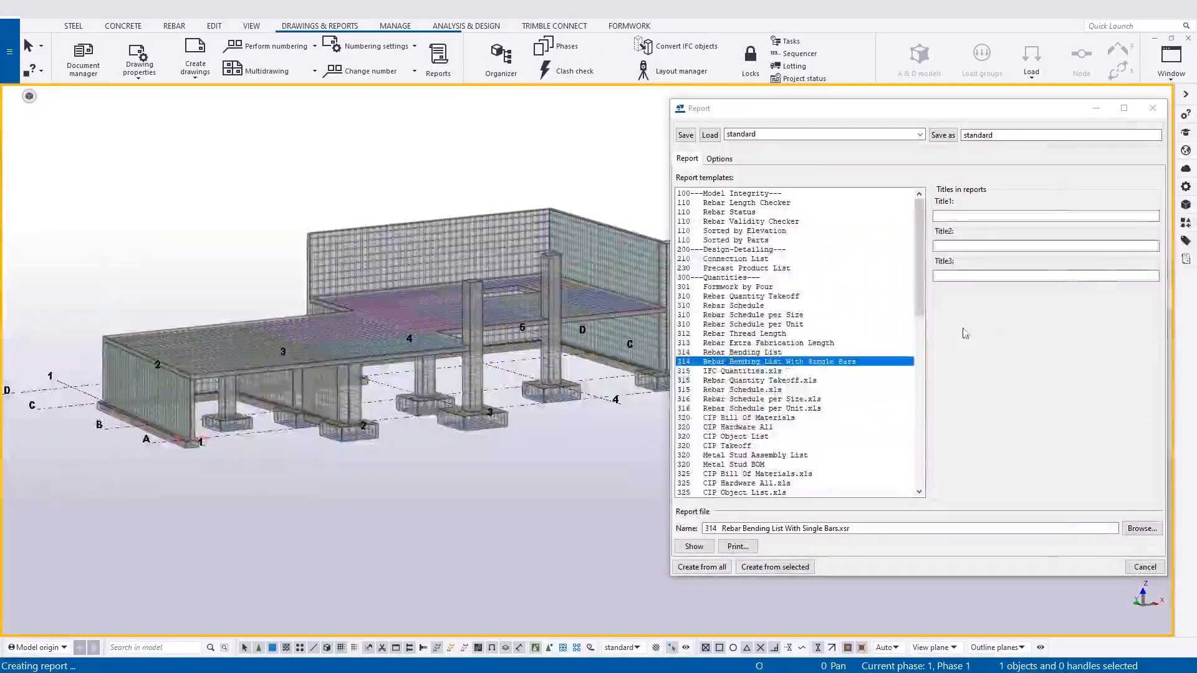
{"action": "left_click", "coordinate": [1155, 114]}
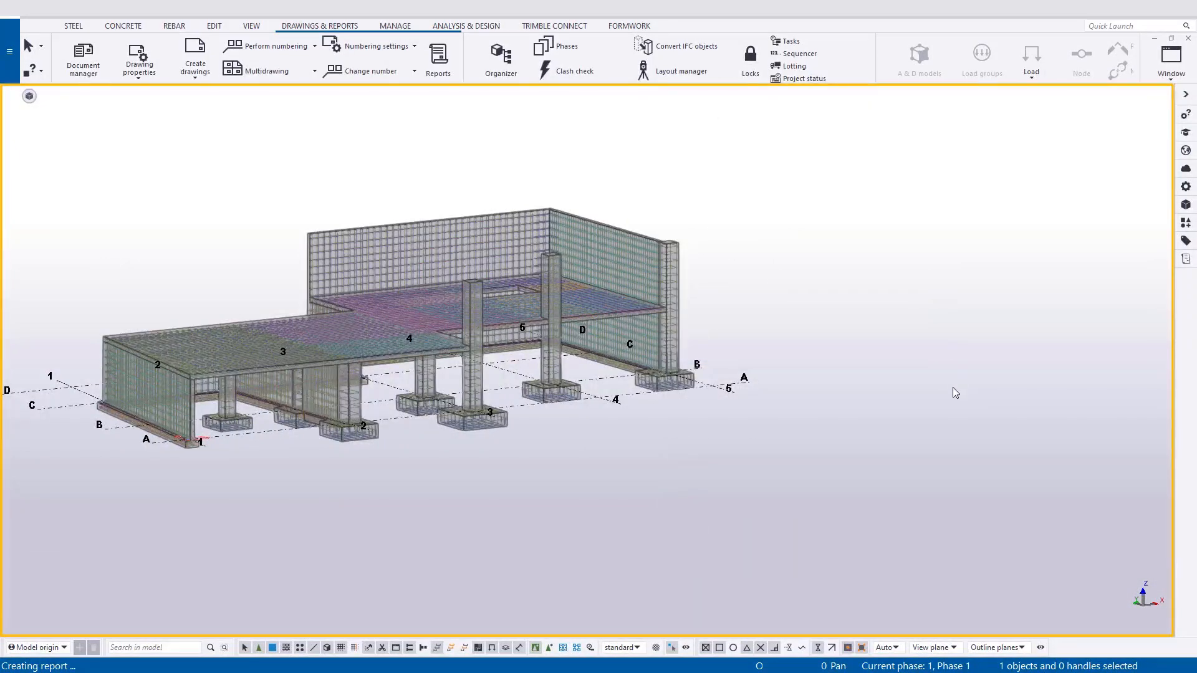
- Open the Organizer, place it clear of the model and synchronize its categories with the model
{"action": "left_click", "coordinate": [402, 27]}
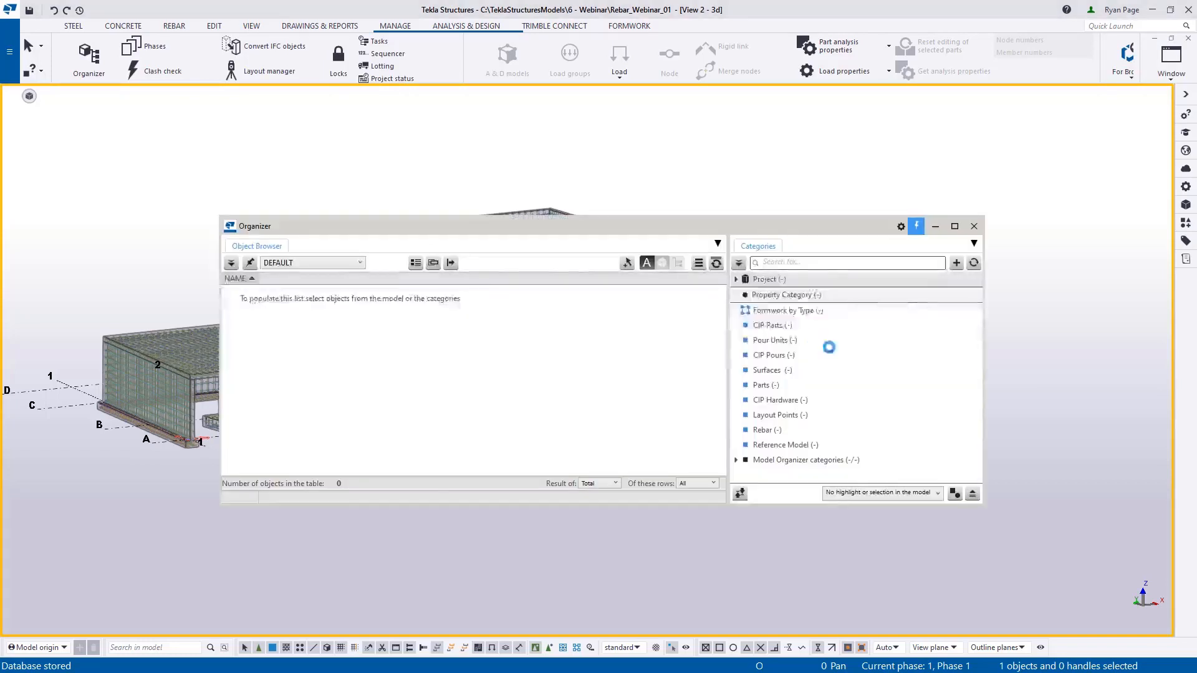
{"action": "left_click_drag", "start_coordinate": [760, 232], "coordinate": [927, 350]}
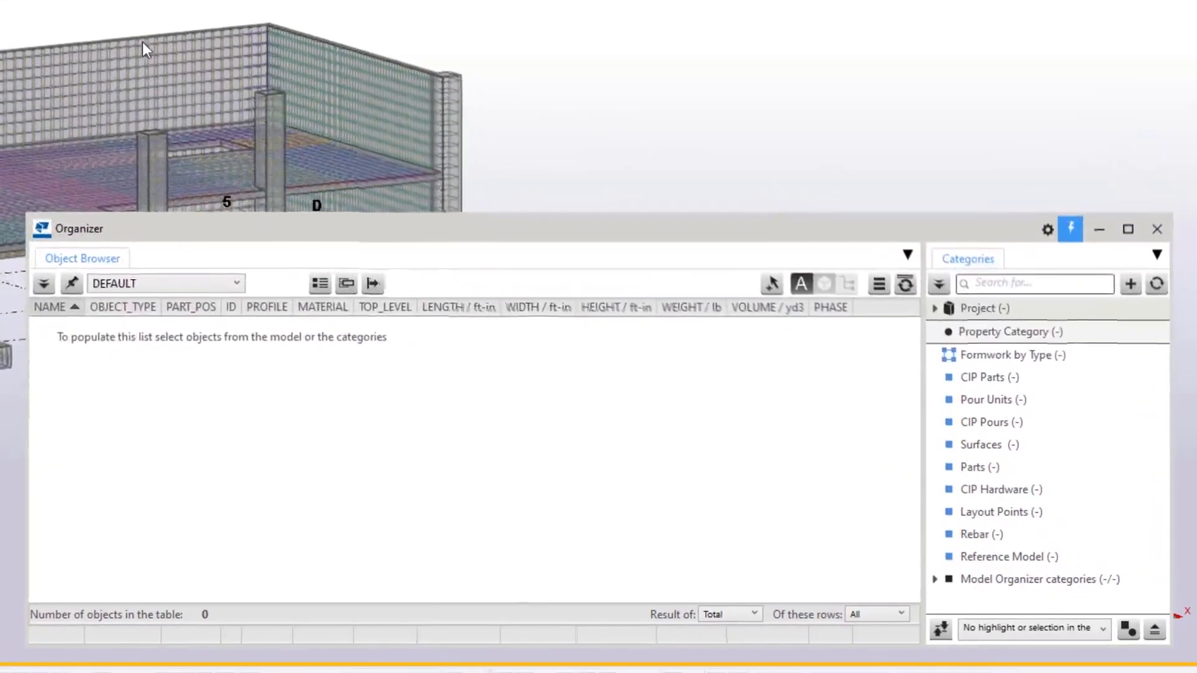
{"action": "scroll", "coordinate": [372, 228], "scroll_direction": "up", "scroll_amount": 1}
{"action": "middle_click_drag", "start_coordinate": [372, 229], "coordinate": [337, 101]}
{"action": "scroll", "coordinate": [337, 101], "scroll_direction": "down", "scroll_amount": 1}
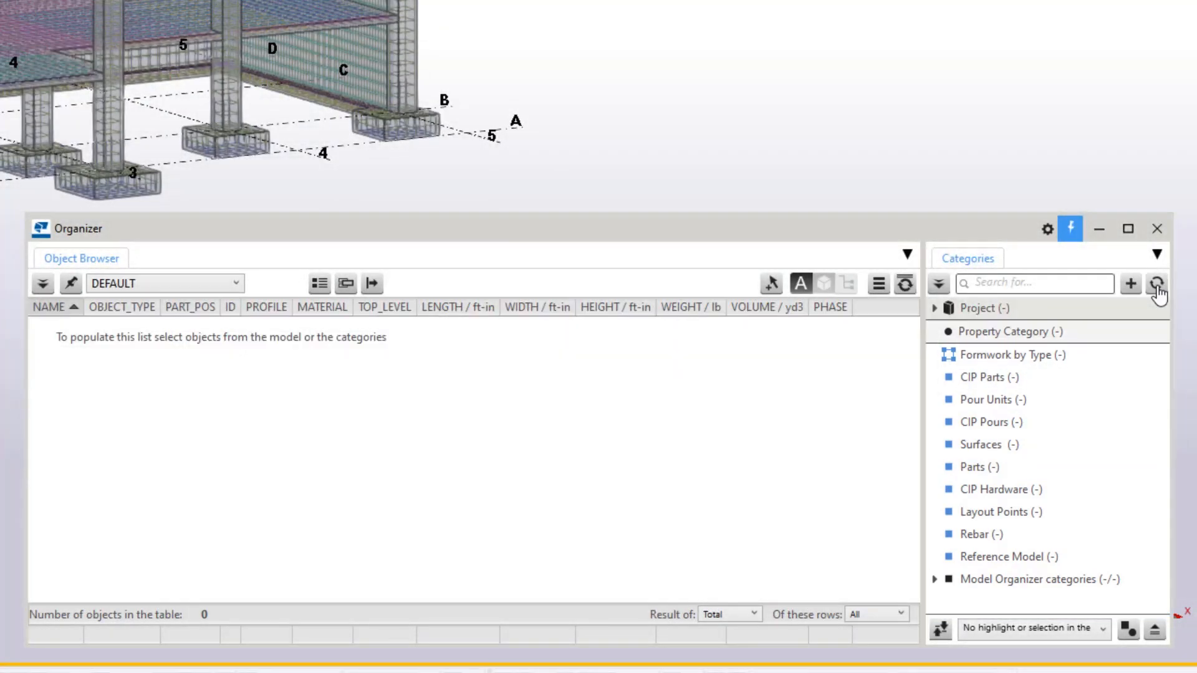
{"action": "left_click", "coordinate": [1156, 286]}
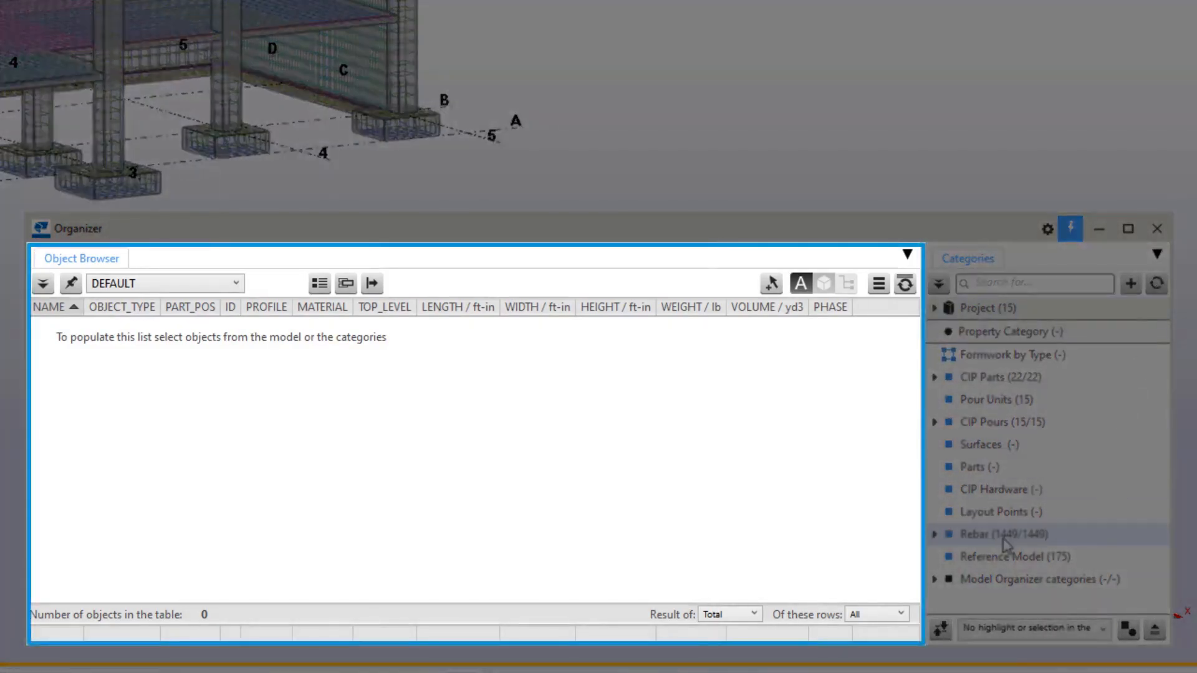
- List all objects of the Rebar category in the Object Browser and expand the category into its bar sizes
{"action": "left_click", "coordinate": [1005, 536]}
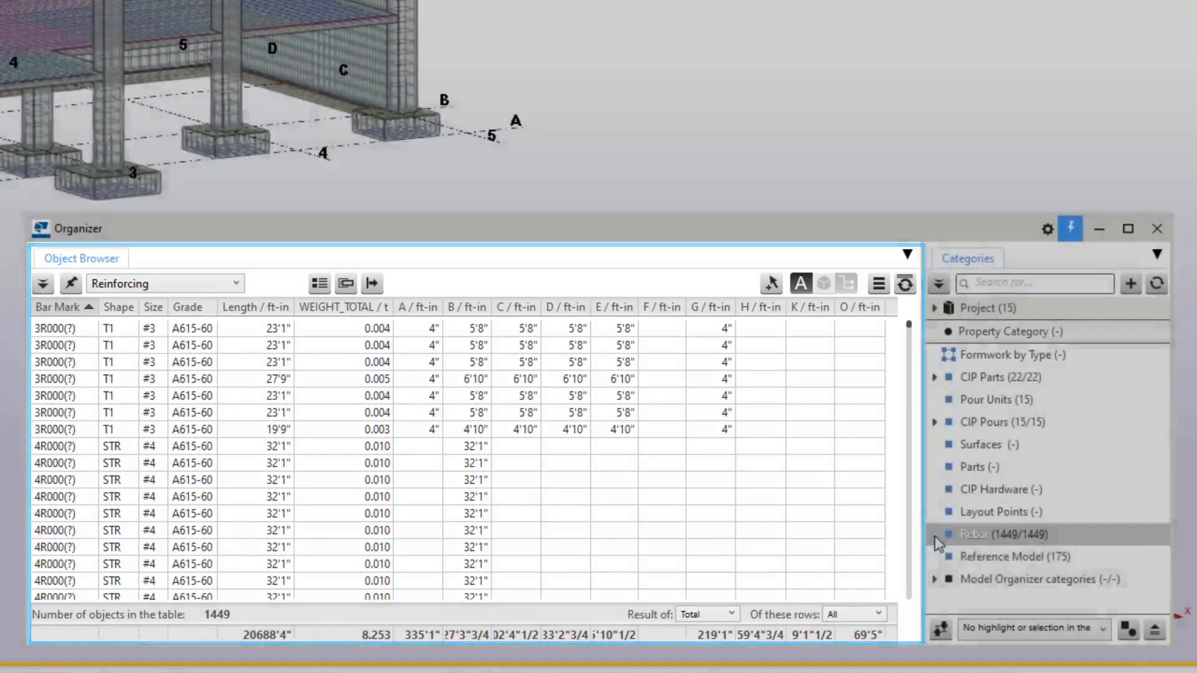
{"action": "left_click", "coordinate": [933, 535]}
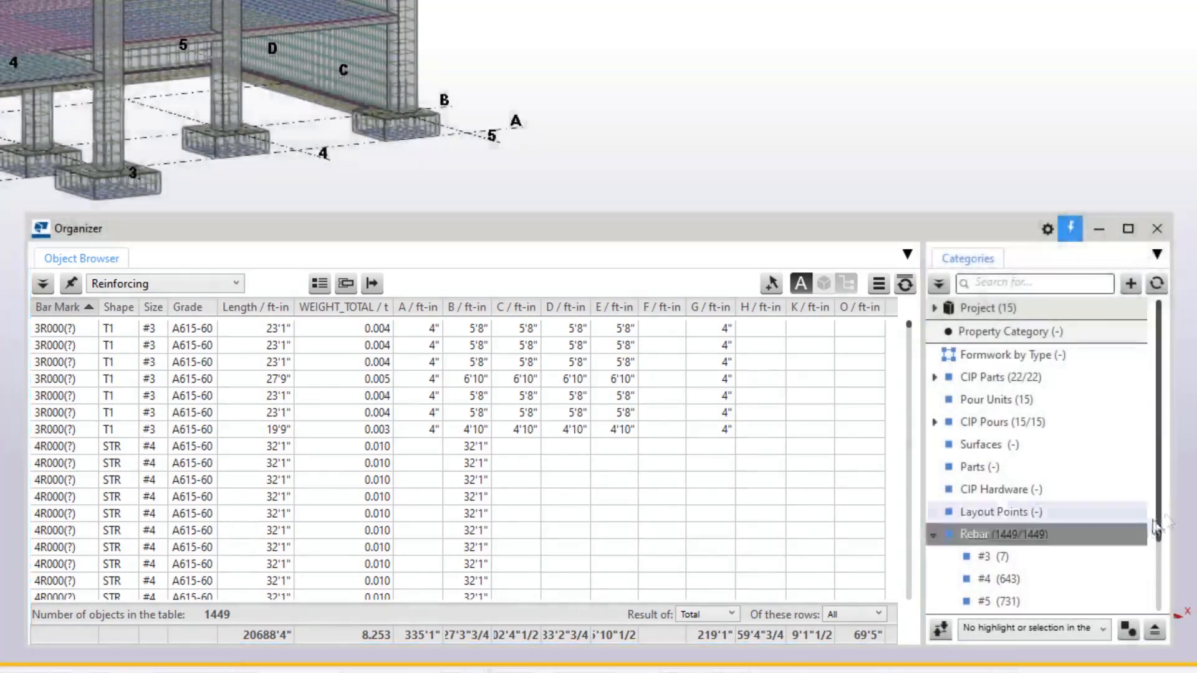
{"action": "left_click_drag", "start_coordinate": [1160, 522], "coordinate": [1164, 614]}
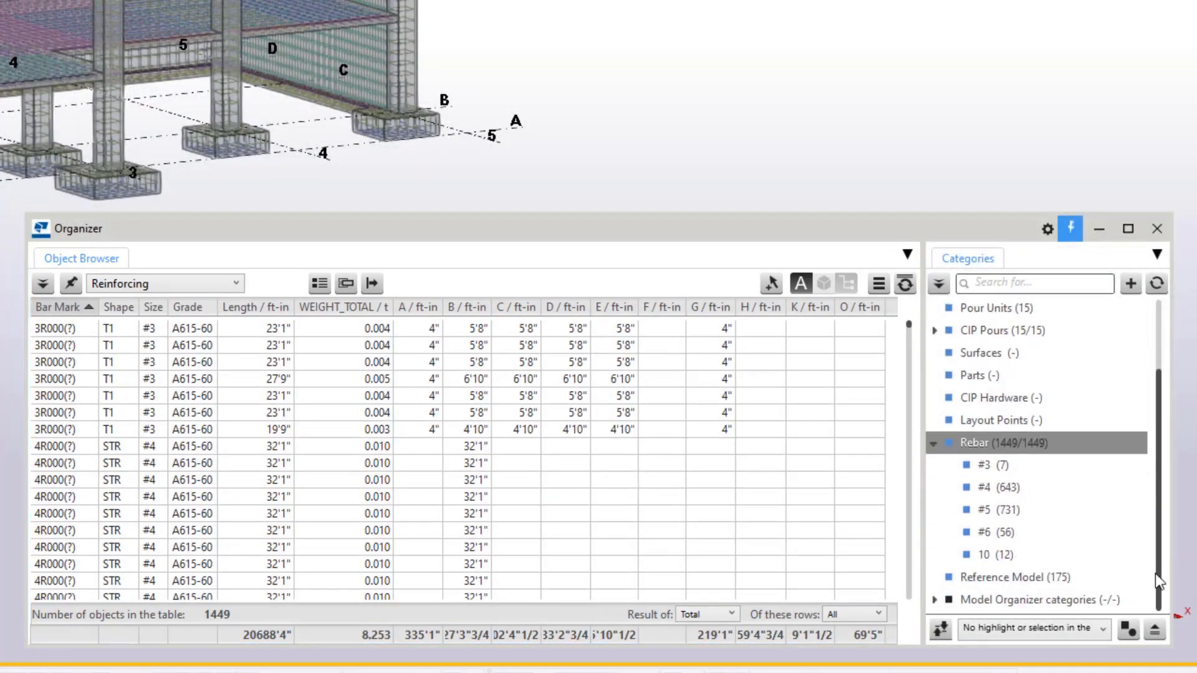
- Combine identical rebar rows into counted rows and show the area for grouping by columns
{"action": "left_click", "coordinate": [848, 284]}
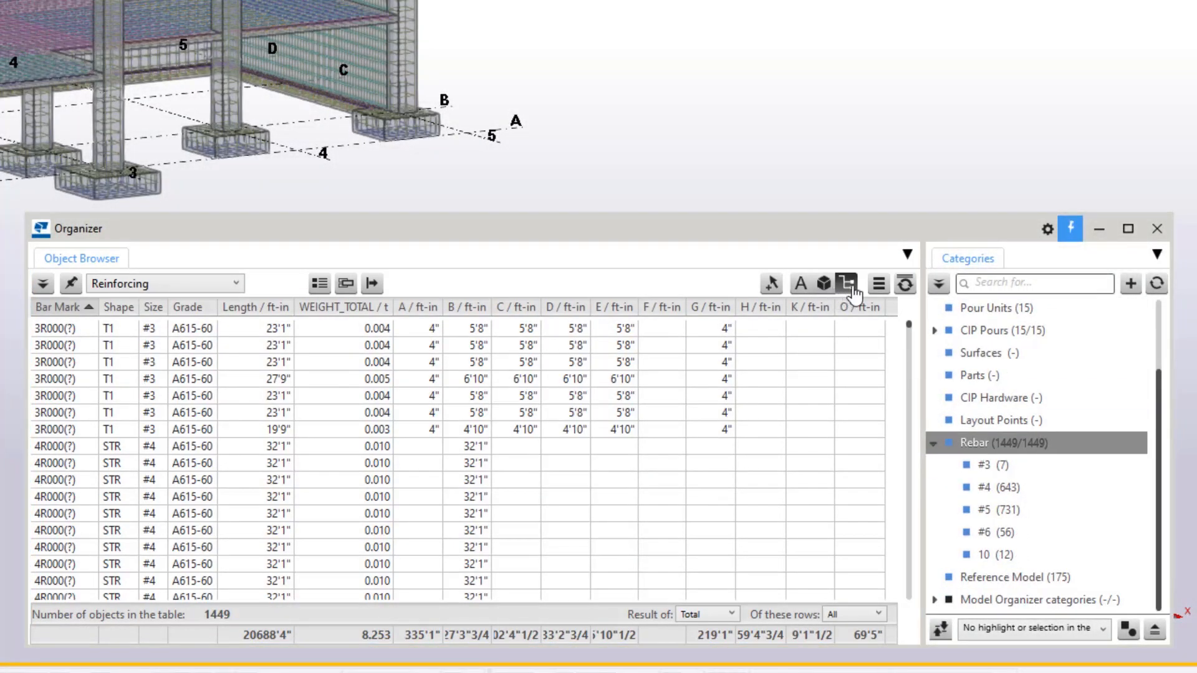
{"action": "left_click", "coordinate": [345, 286]}
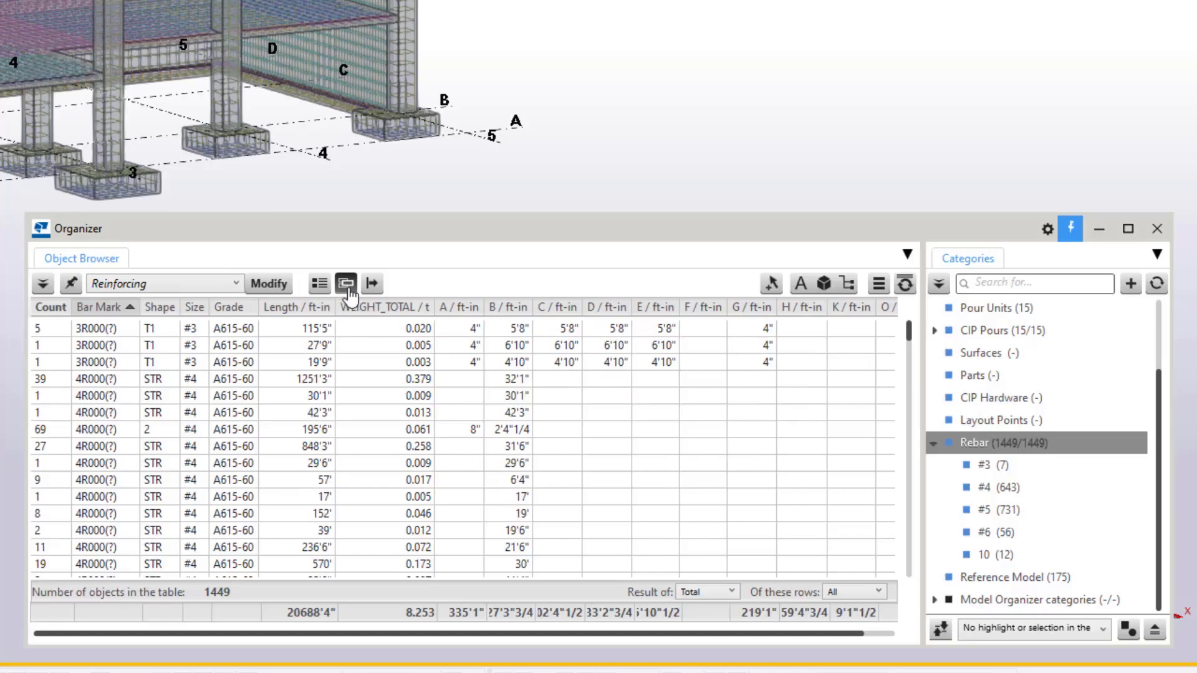
{"action": "left_click", "coordinate": [320, 285]}
{"action": "left_click", "coordinate": [347, 287]}
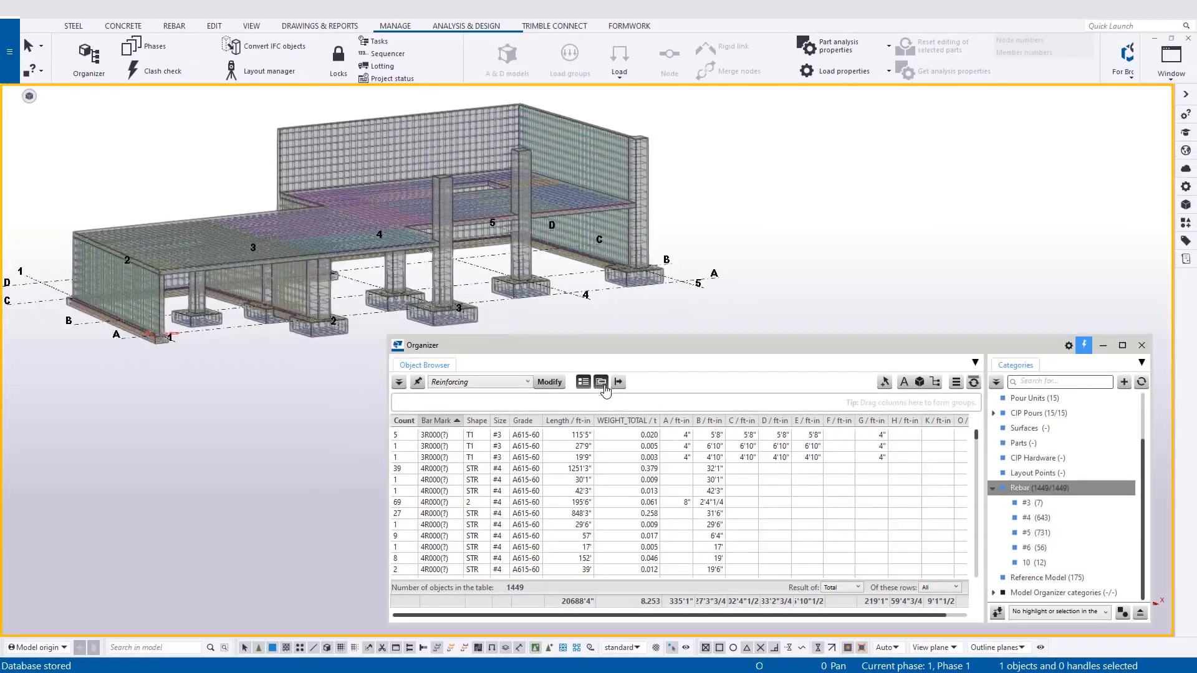
- Group the rebar rows by Shape and inspect the individual bars listed under shapes 2 and STR
{"action": "left_click_drag", "start_coordinate": [477, 422], "coordinate": [524, 417]}
{"action": "left_click", "coordinate": [399, 443]}
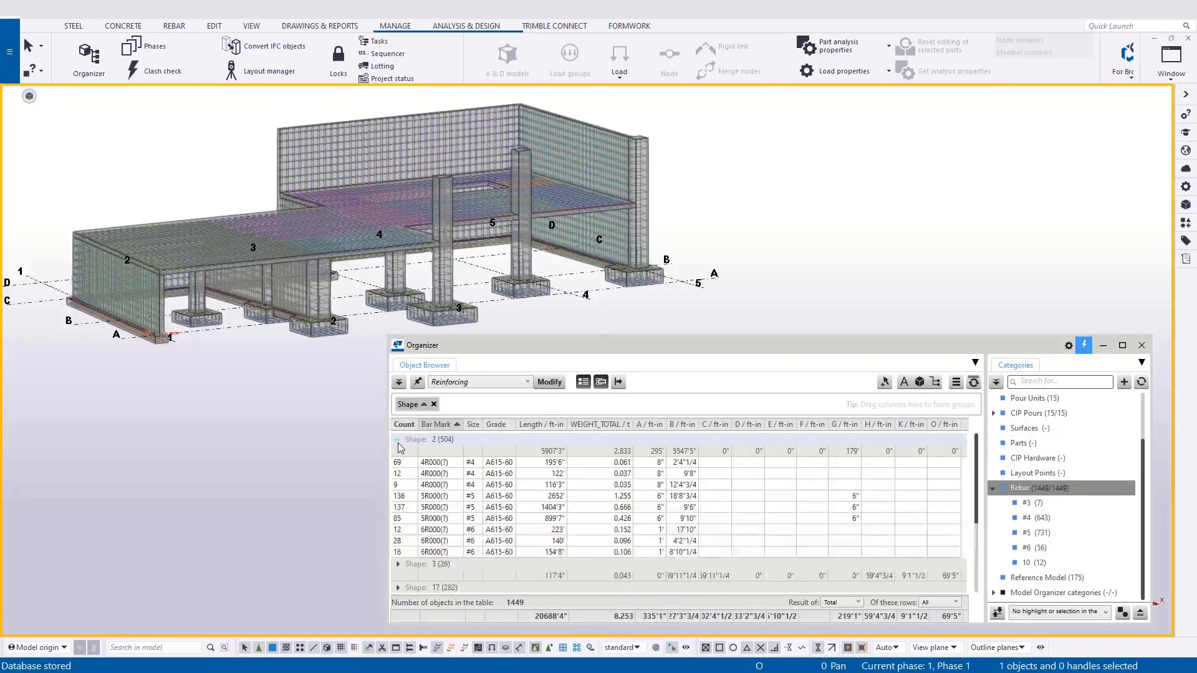
{"action": "left_click", "coordinate": [399, 441]}
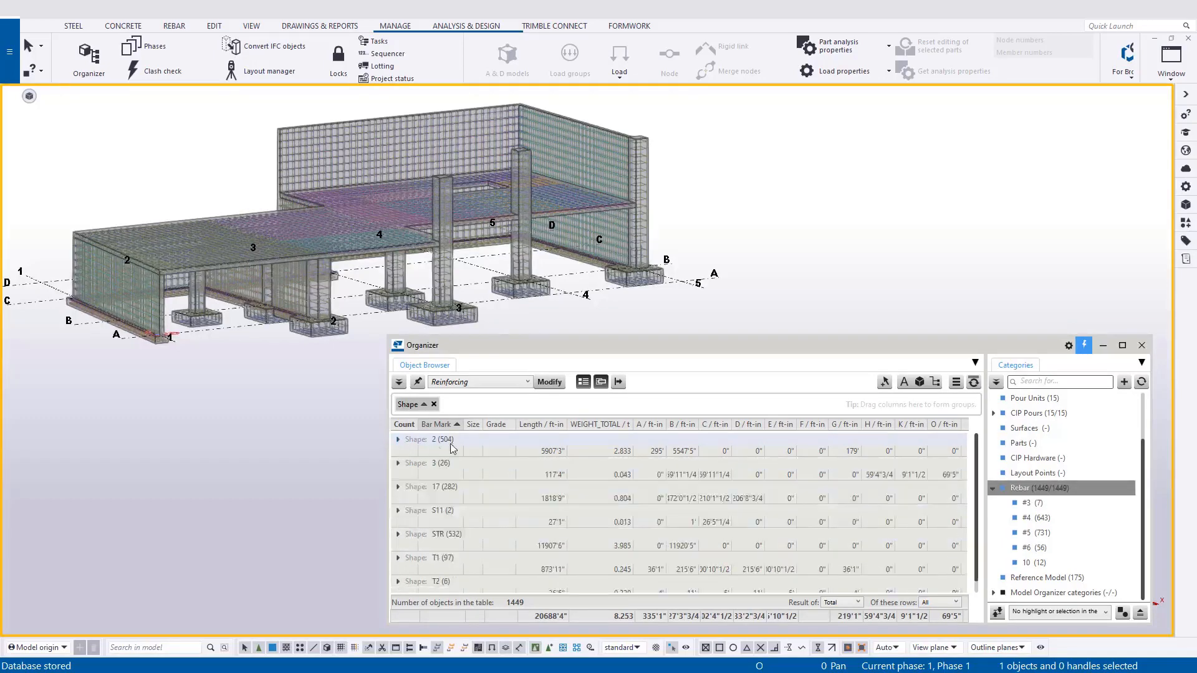
{"action": "left_click", "coordinate": [399, 536]}
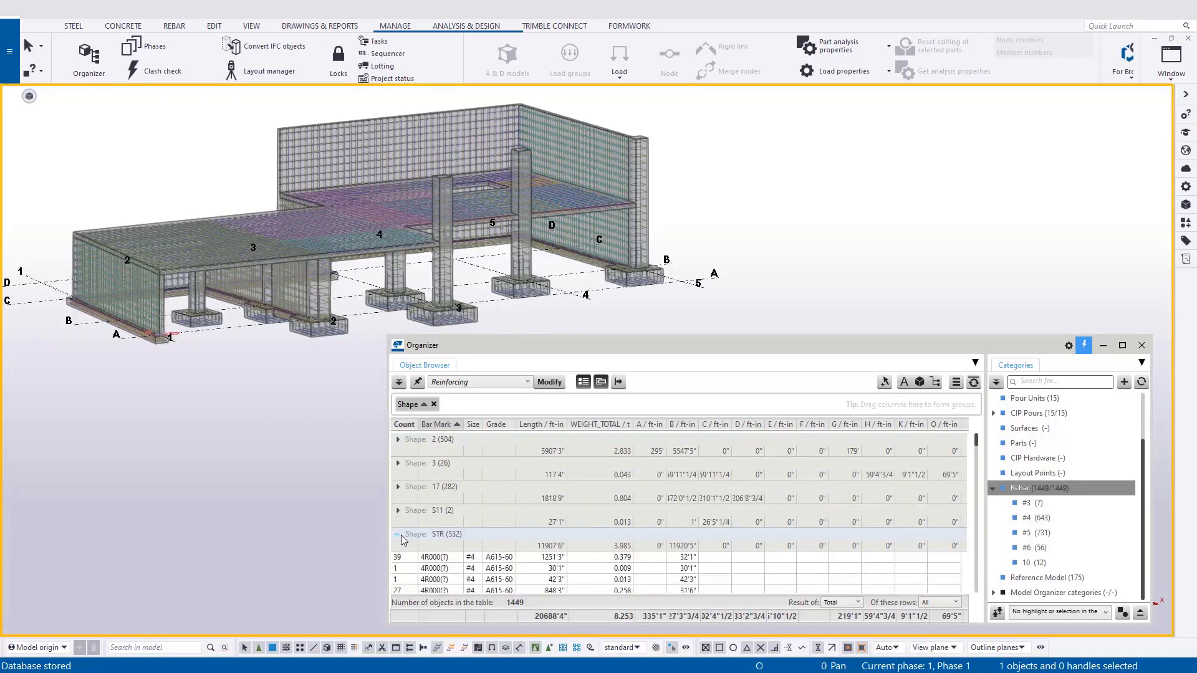
{"action": "scroll", "coordinate": [517, 573], "scroll_direction": "down", "scroll_amount": 5}
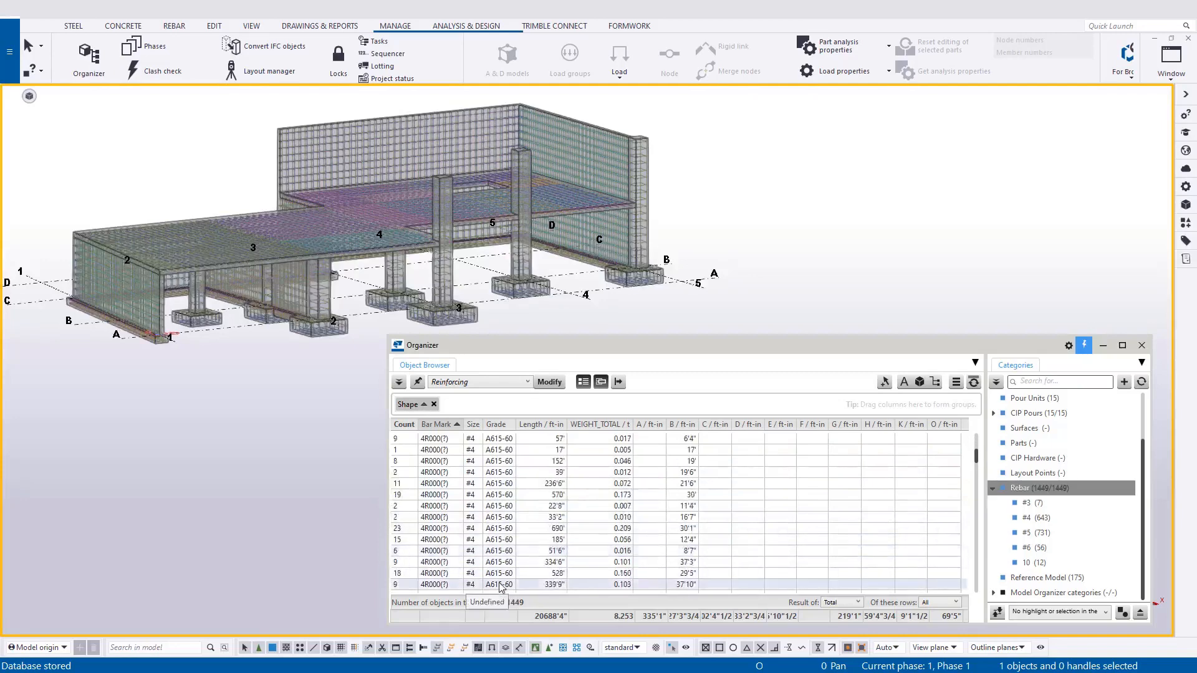
{"action": "scroll", "coordinate": [505, 574], "scroll_direction": "up", "scroll_amount": 4}
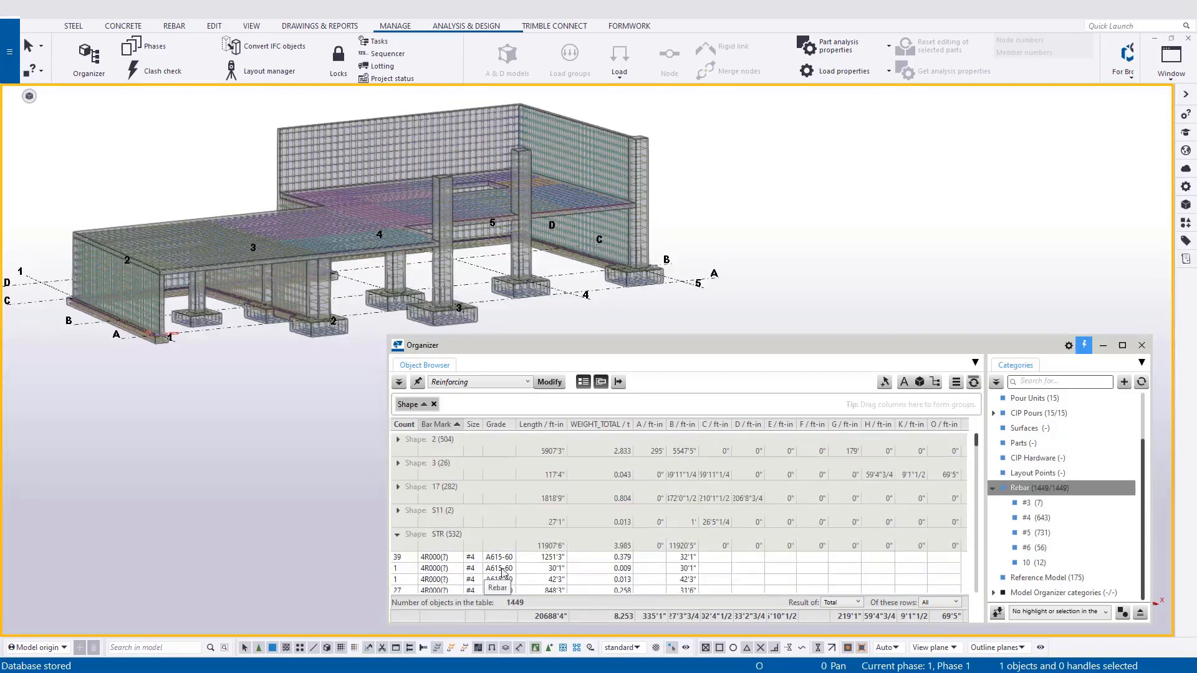
{"action": "left_click", "coordinate": [398, 535]}
{"action": "scroll", "coordinate": [634, 532], "scroll_direction": "down", "scroll_amount": 2}
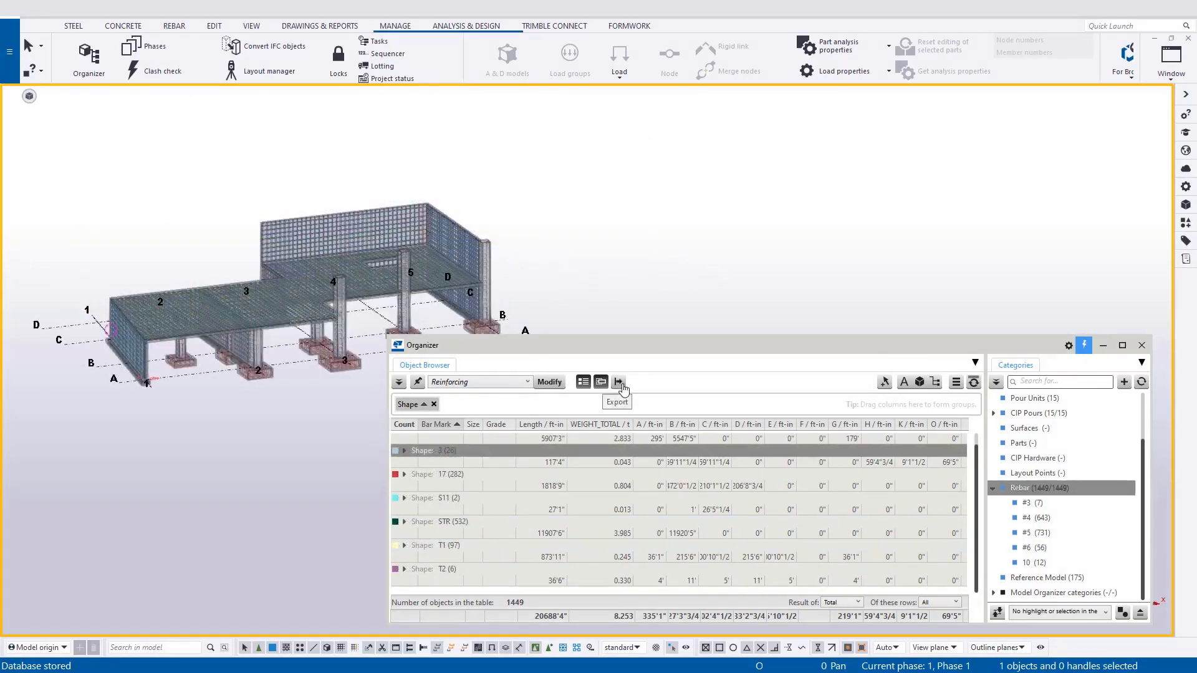
- Export the shape-grouped rebar table to Excel, updating object properties from the model, and fit the sheet's column widths to their contents
{"action": "left_click", "coordinate": [619, 382]}
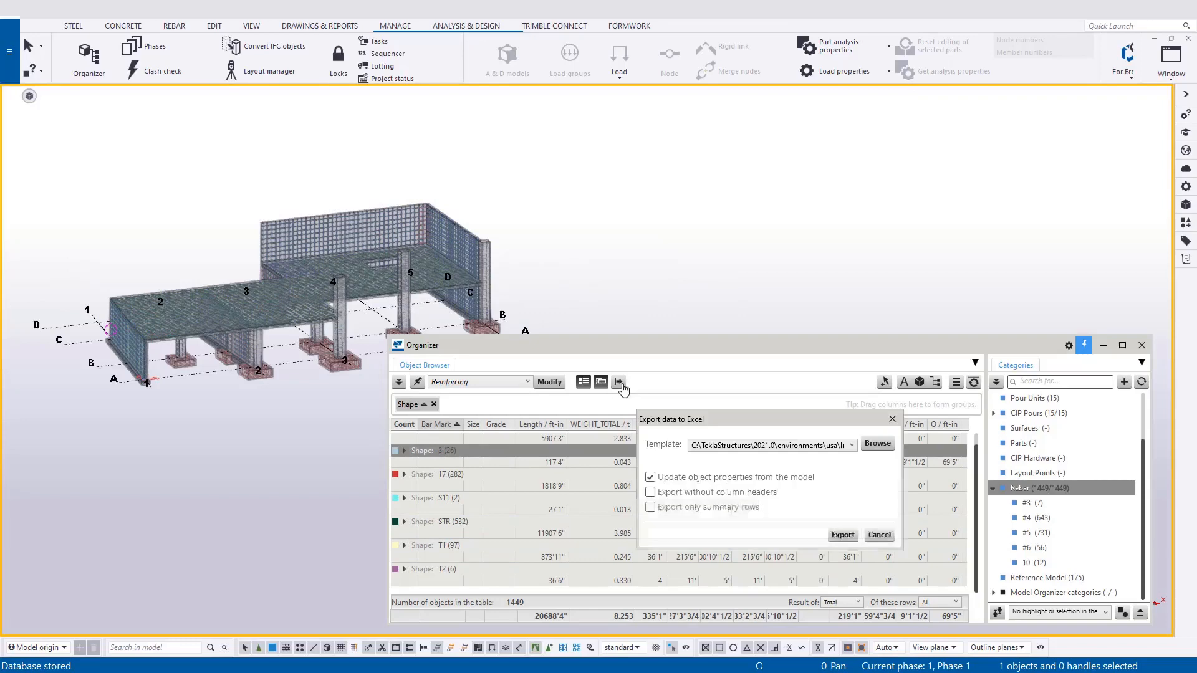
{"action": "left_click", "coordinate": [842, 535]}
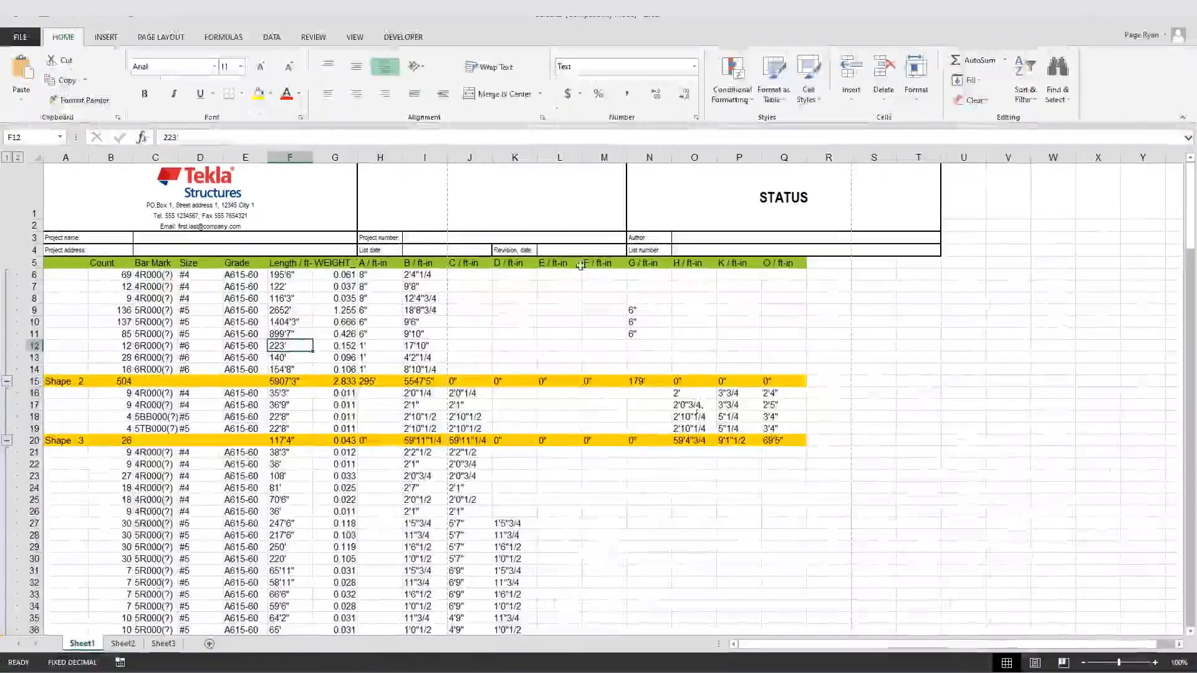
{"action": "left_click", "coordinate": [828, 263]}
{"action": "key", "text": "ctrl+a"}
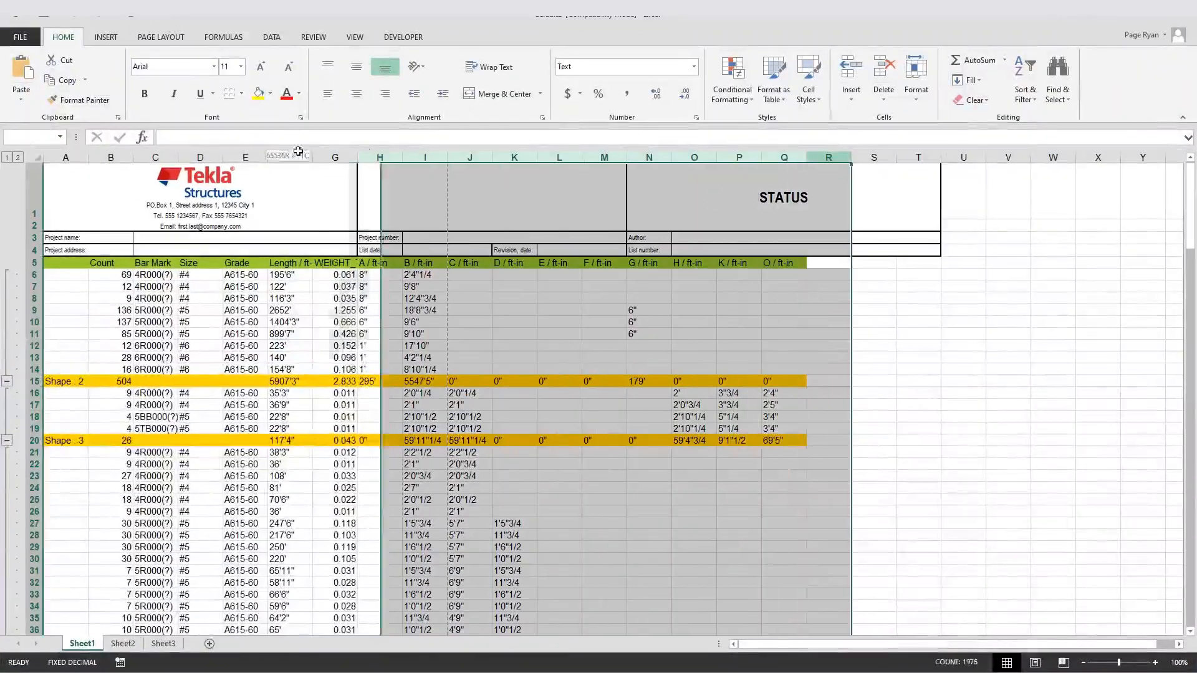
{"action": "double_click", "coordinate": [941, 155]}
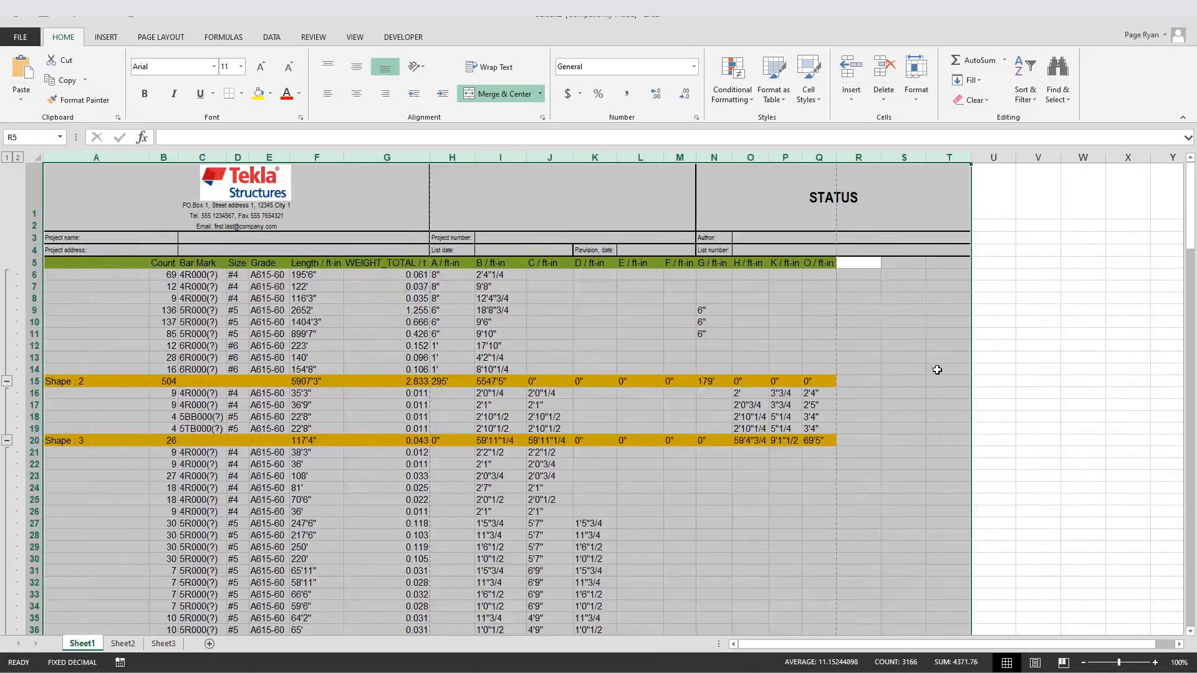
{"action": "left_click", "coordinate": [937, 369]}
- Collapse and re-expand the Shape 2 detail rows in the exported sheet and look through the shape groups
{"action": "left_click", "coordinate": [9, 383]}
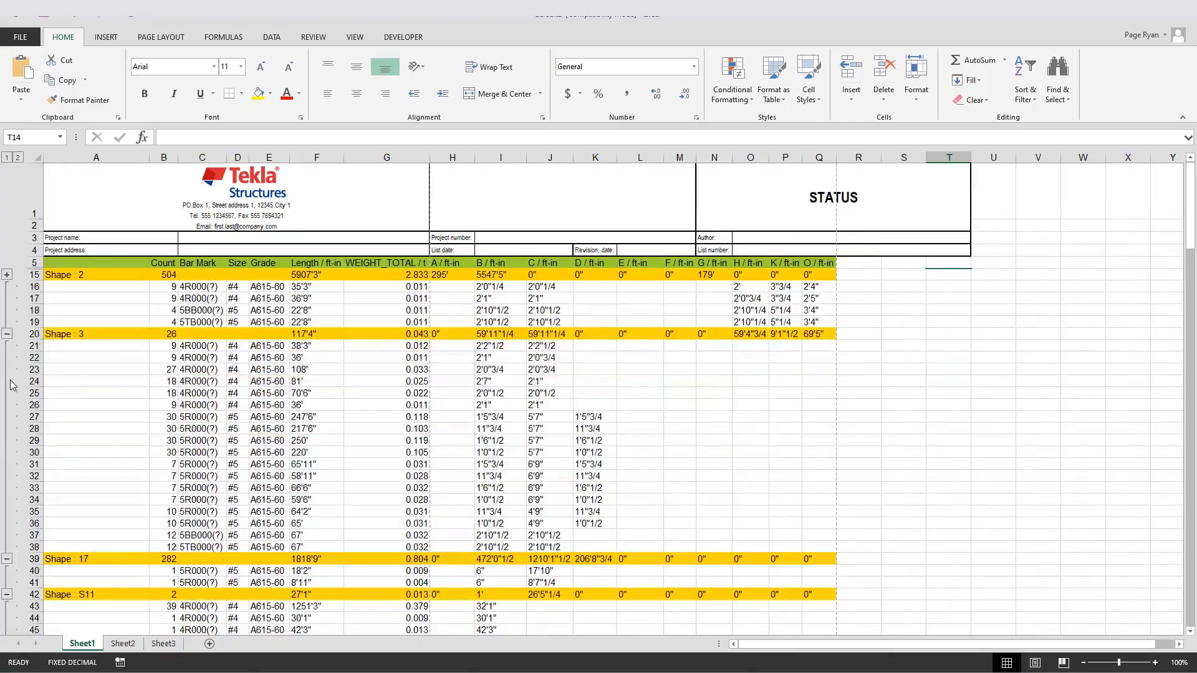
{"action": "left_click", "coordinate": [8, 276]}
{"action": "scroll", "coordinate": [844, 392], "scroll_direction": "down", "scroll_amount": 3}
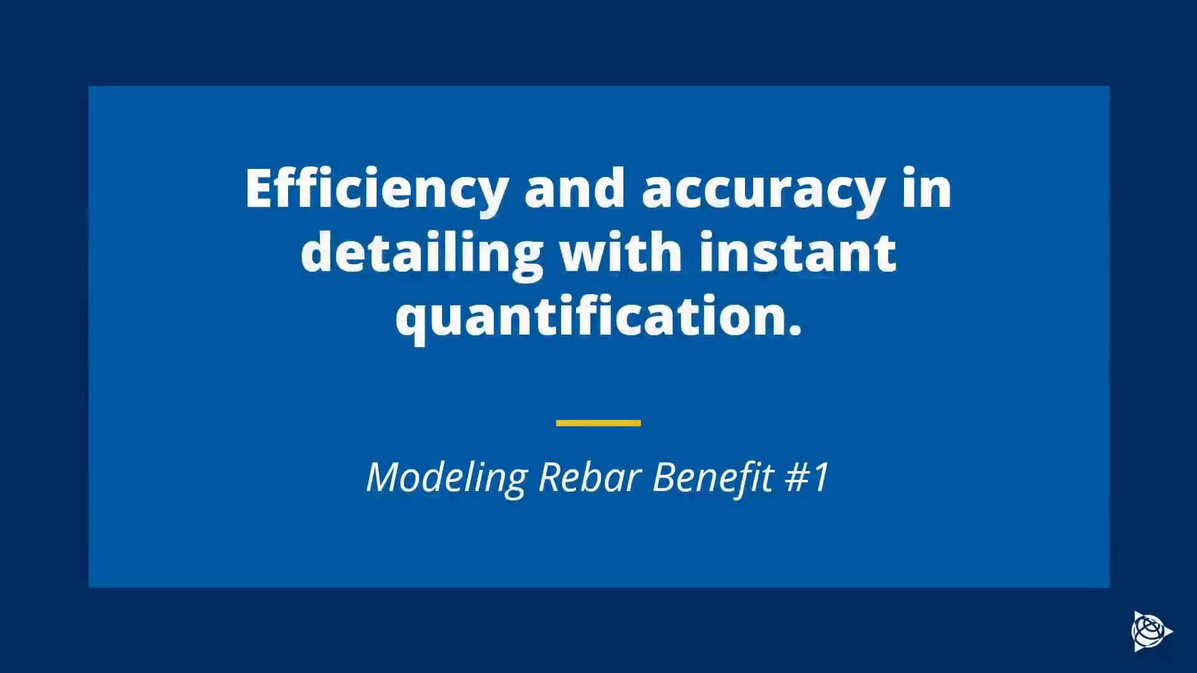
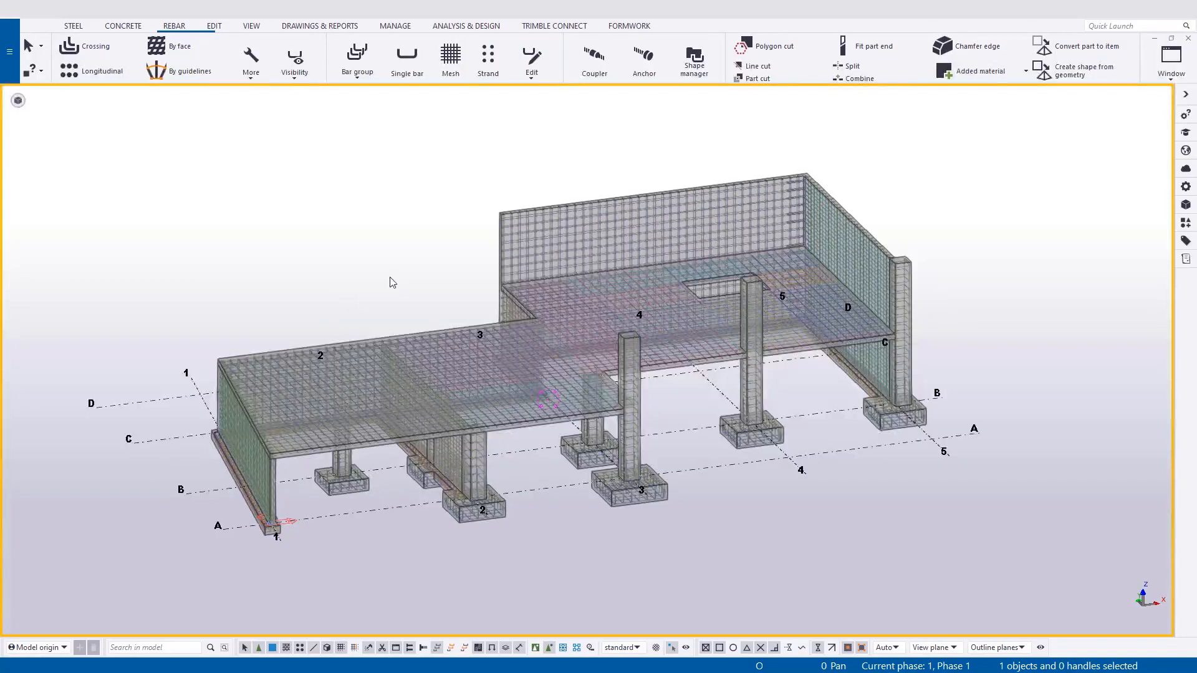
- Open the Numbering Setup and load the 1_Initial_Numbering preset
{"action": "left_click", "coordinate": [335, 30]}
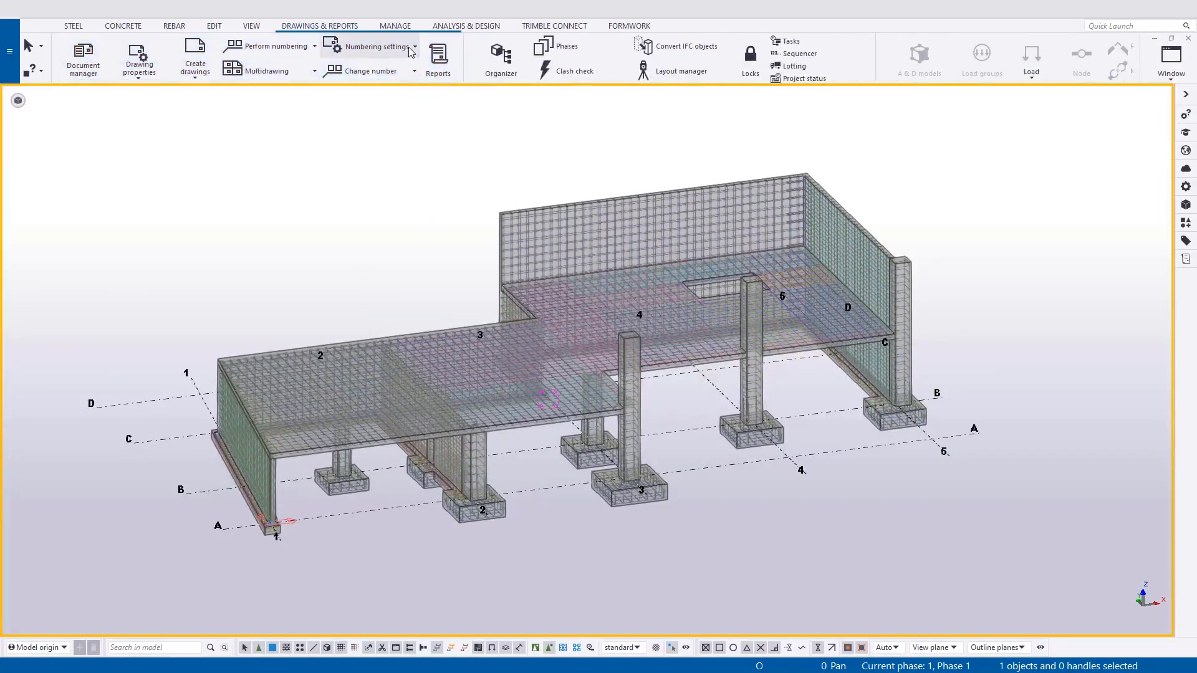
{"action": "left_click", "coordinate": [411, 51]}
{"action": "left_click", "coordinate": [364, 66]}
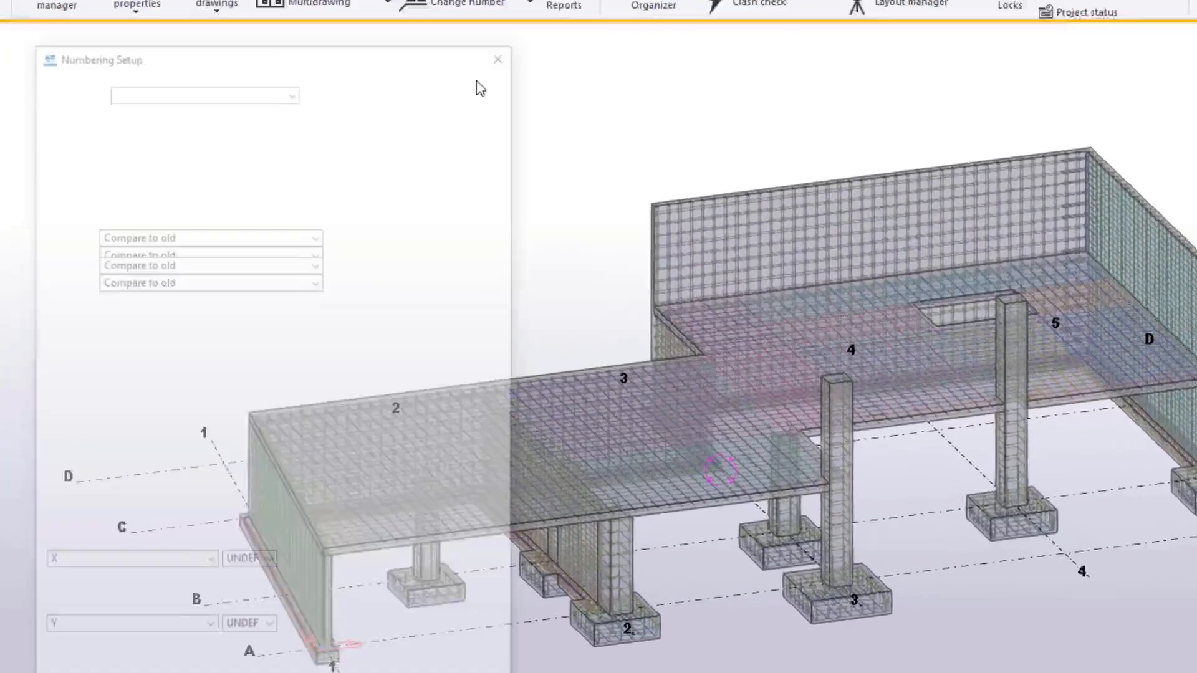
{"action": "left_click", "coordinate": [346, 66]}
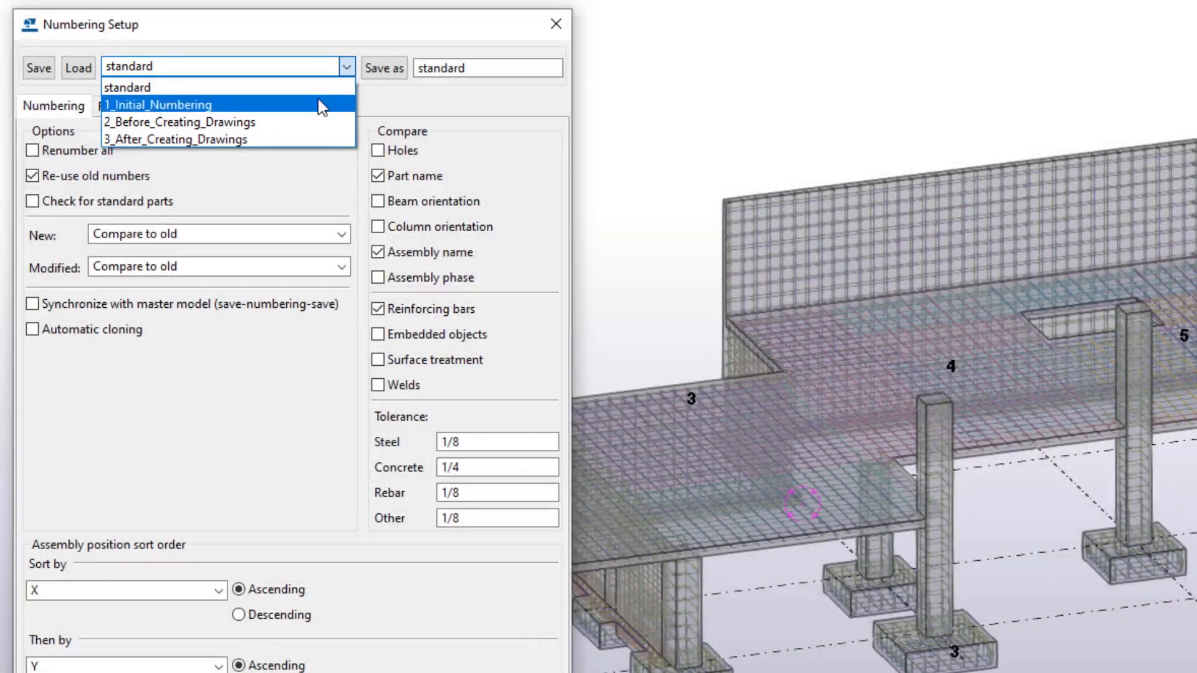
{"action": "left_click", "coordinate": [319, 102]}
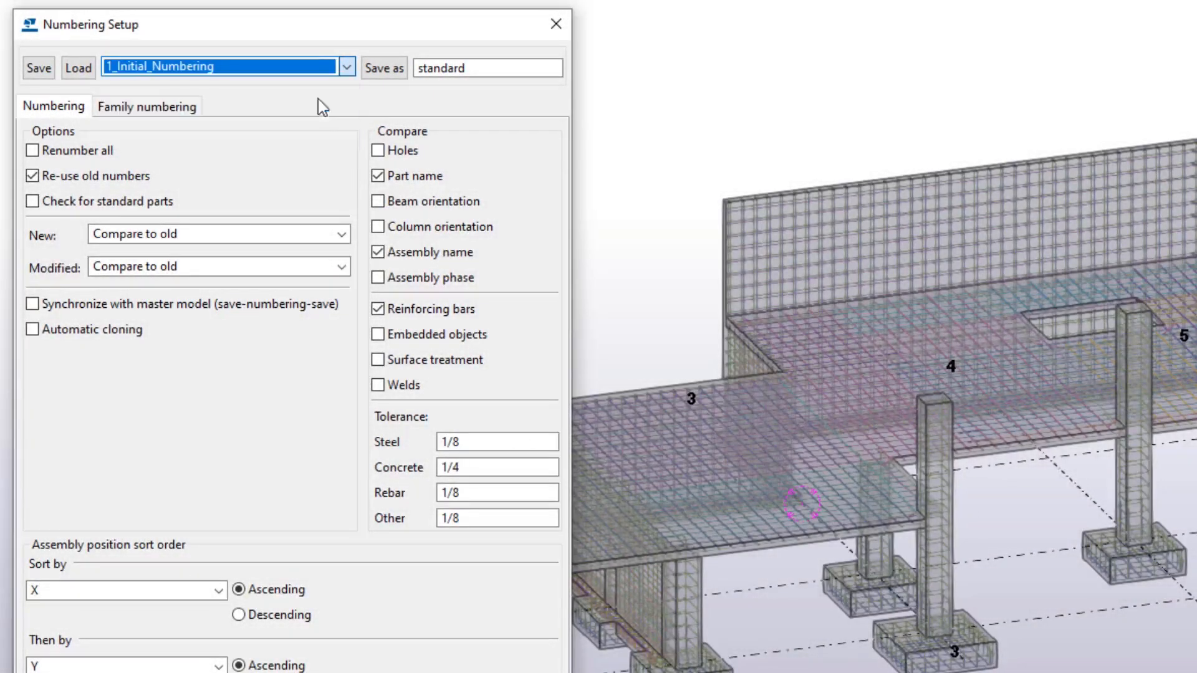
{"action": "left_click", "coordinate": [75, 69]}
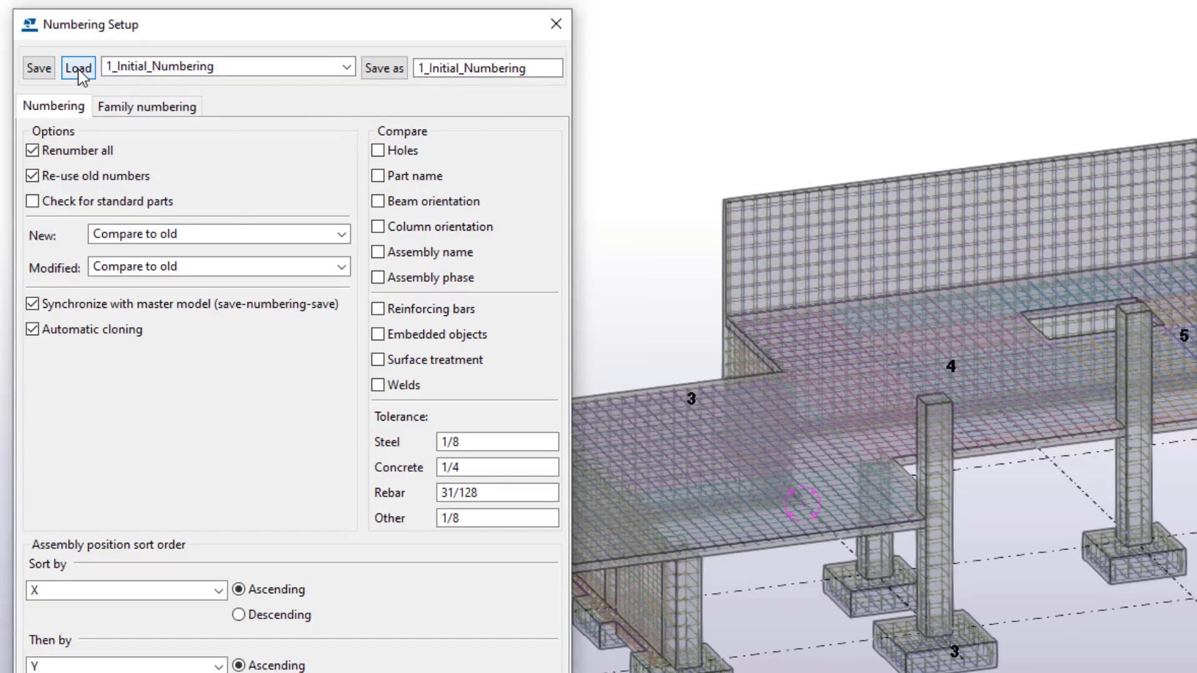
- Load the 2_Before_Creating_Drawings and 3_After_Creating_Drawings numbering presets in turn to compare their options
{"action": "left_click", "coordinate": [347, 67]}
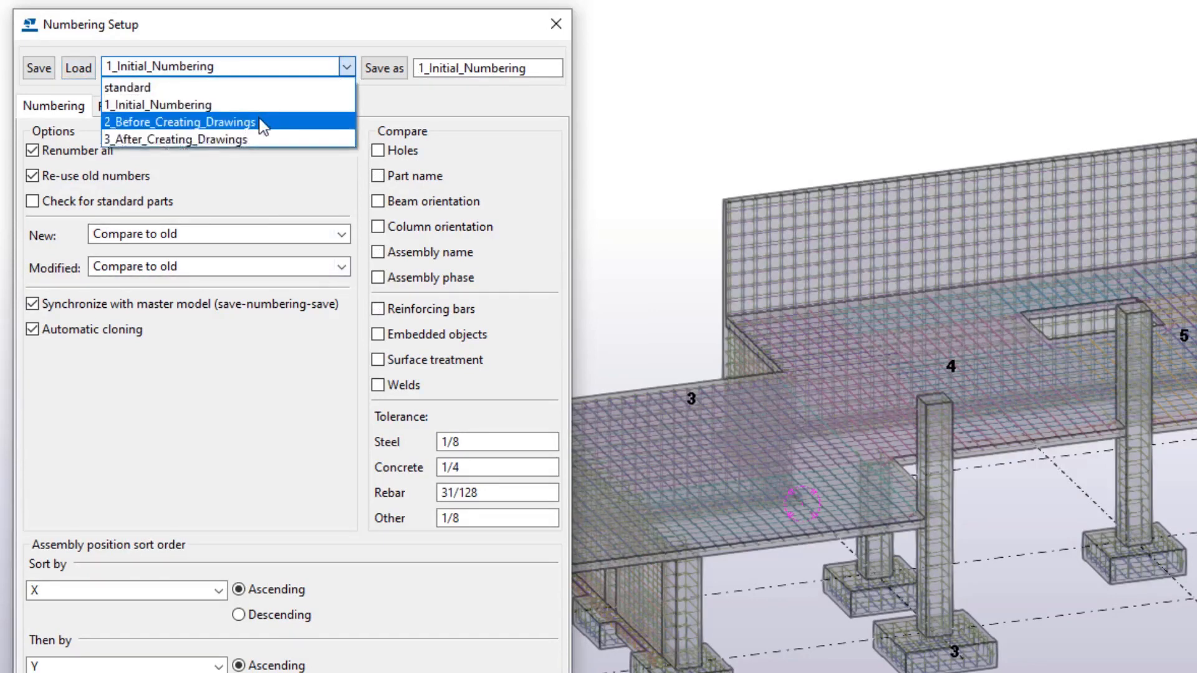
{"action": "left_click", "coordinate": [259, 119]}
{"action": "left_click", "coordinate": [76, 68]}
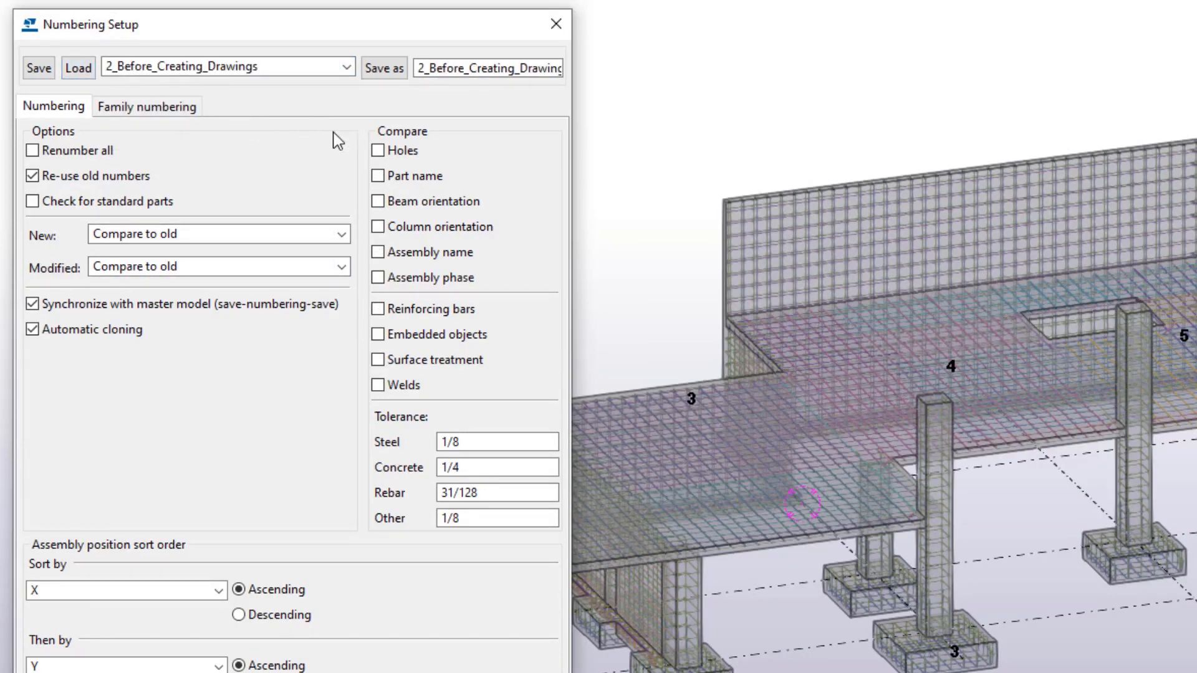
{"action": "left_click", "coordinate": [347, 67]}
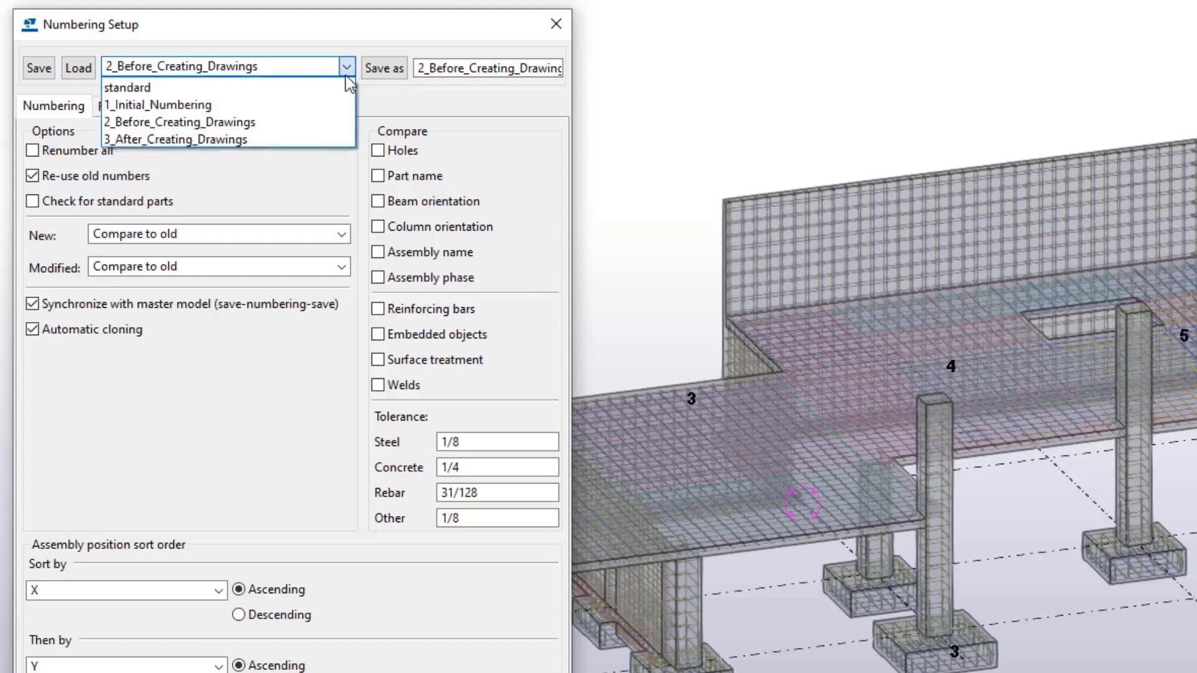
{"action": "left_click", "coordinate": [323, 138]}
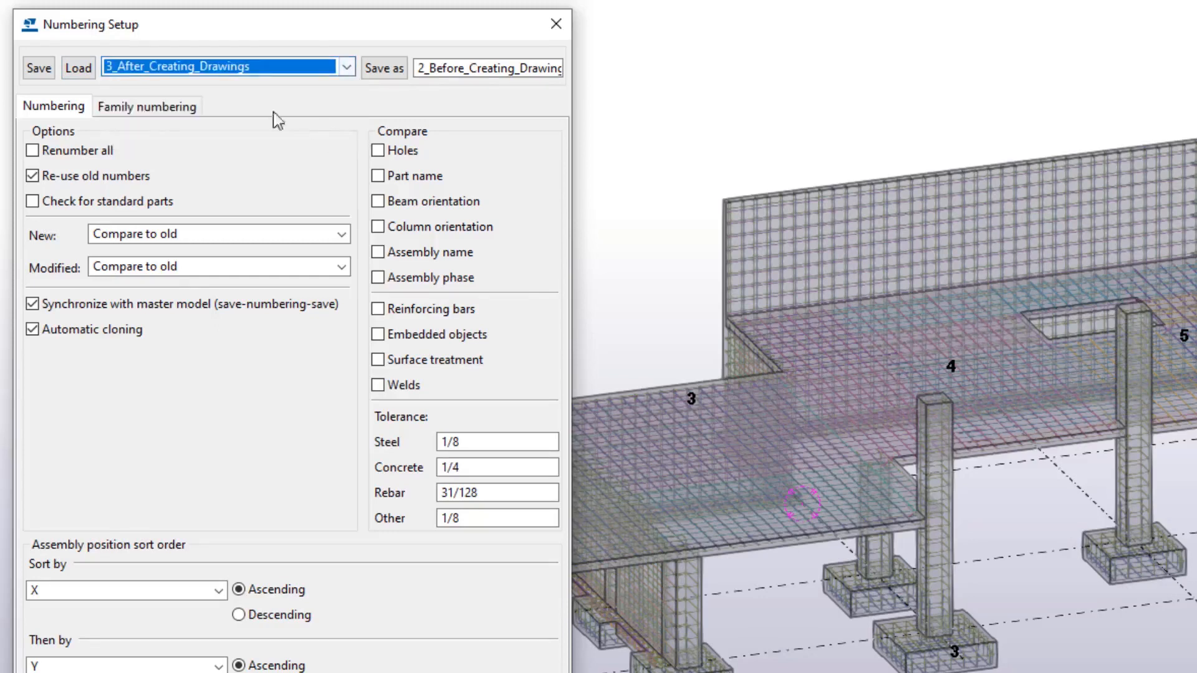
{"action": "left_click", "coordinate": [83, 68]}
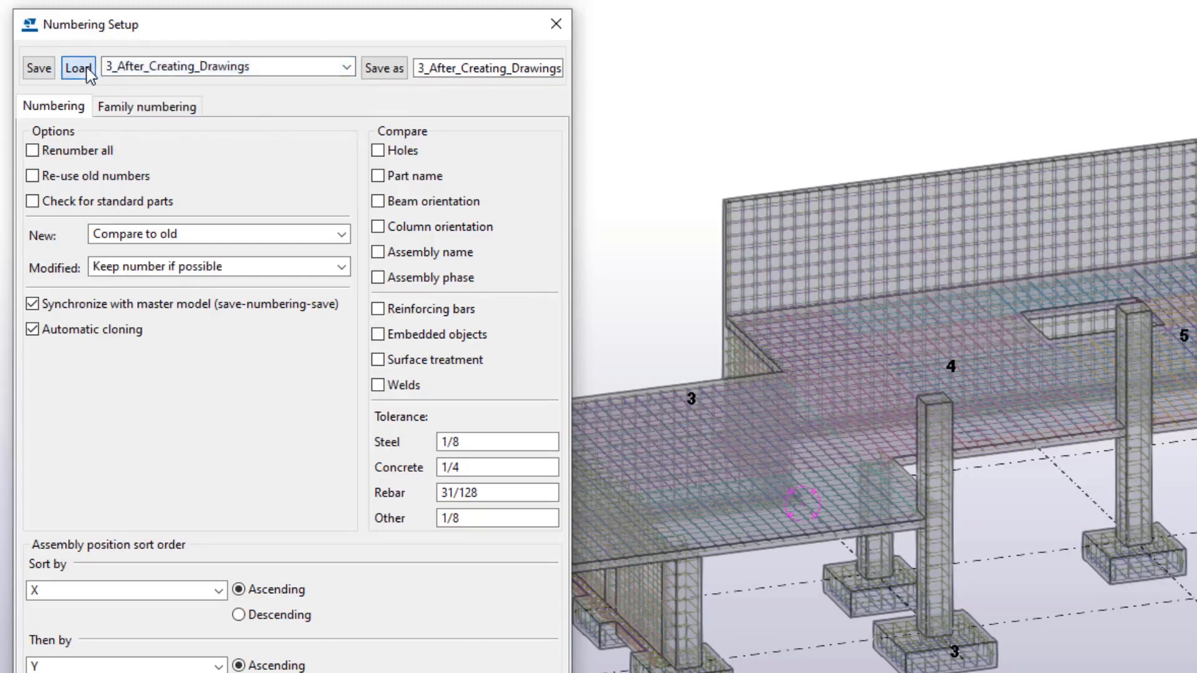
- Reload the 1_Initial_Numbering preset and accept the numbering setup
{"action": "left_click", "coordinate": [346, 66]}
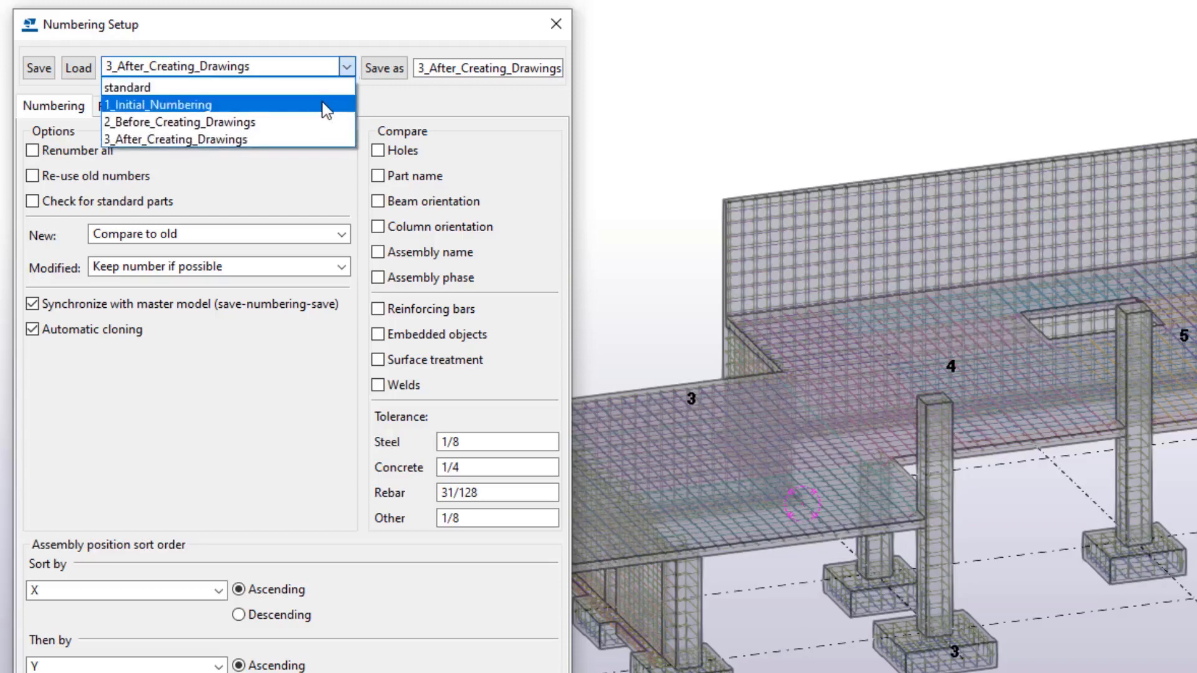
{"action": "left_click", "coordinate": [324, 104]}
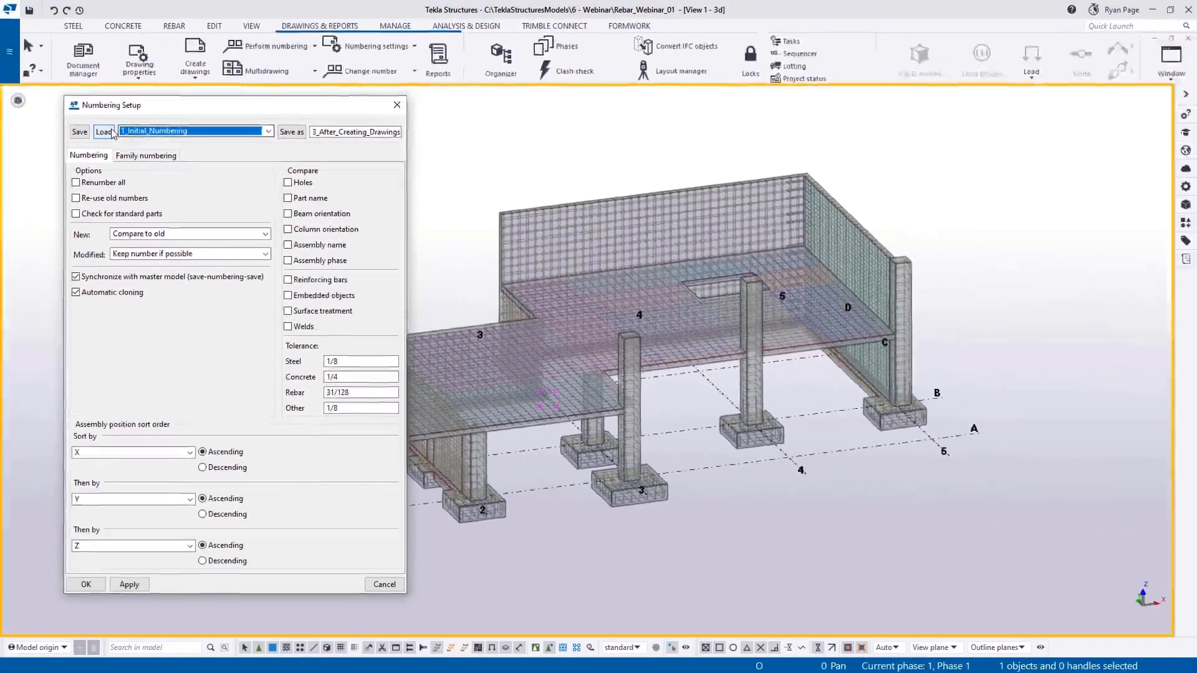
{"action": "left_click", "coordinate": [101, 125]}
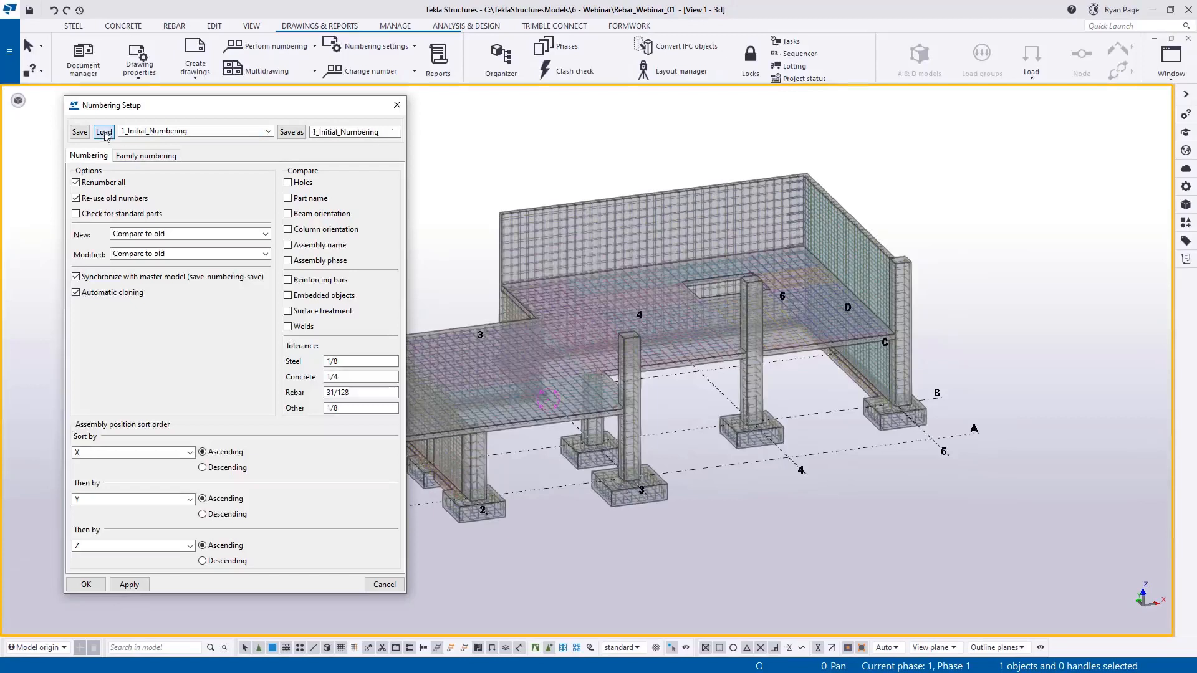
{"action": "left_click", "coordinate": [88, 586]}
- Select all reinforcement in the model using the Rebar_All selection filter and number the series of the selected objects
{"action": "left_click_drag", "start_coordinate": [123, 107], "coordinate": [1047, 592]}
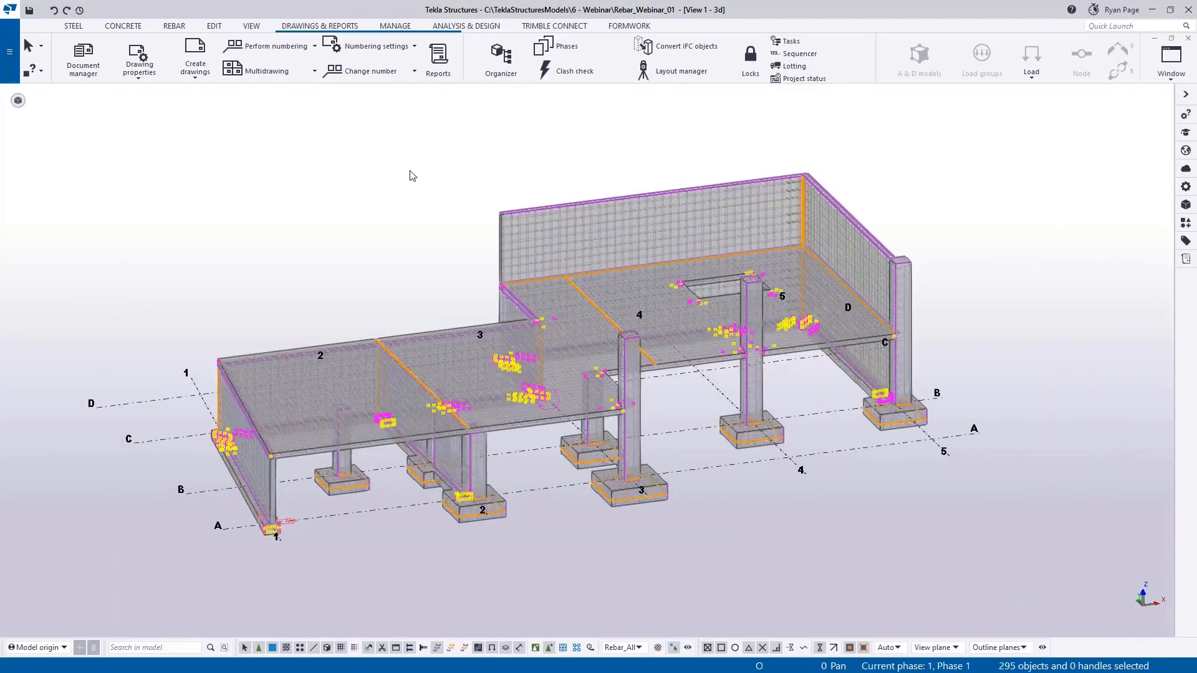
{"action": "left_click", "coordinate": [314, 46]}
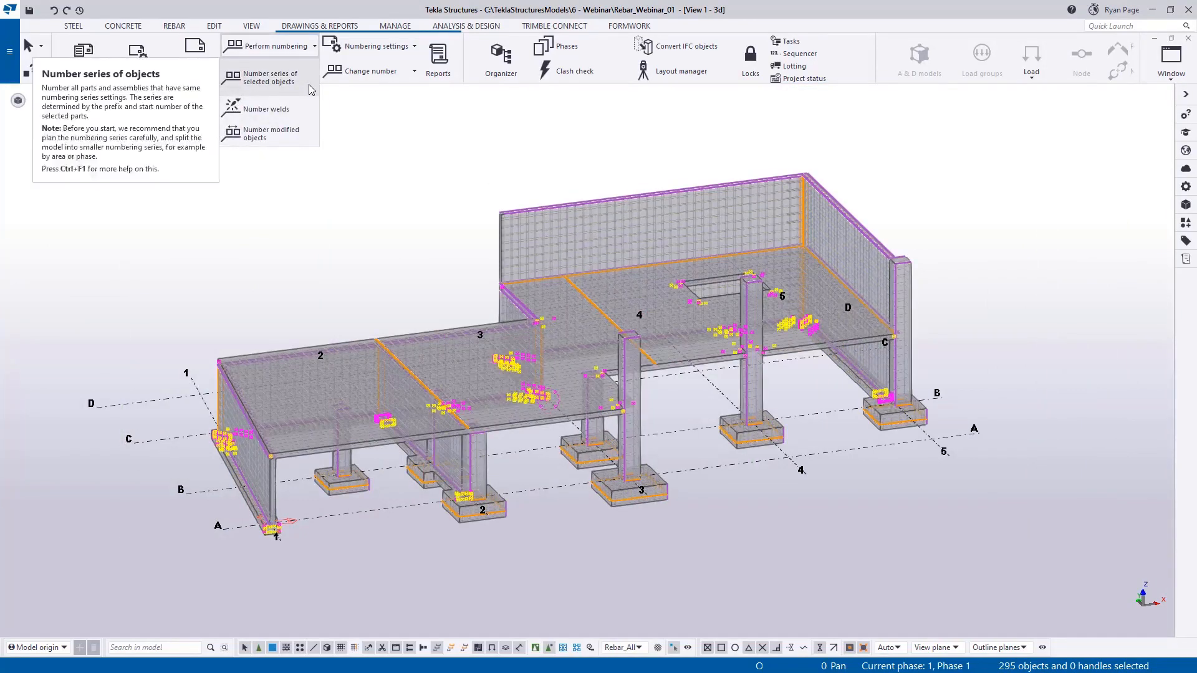
{"action": "left_click", "coordinate": [311, 89]}
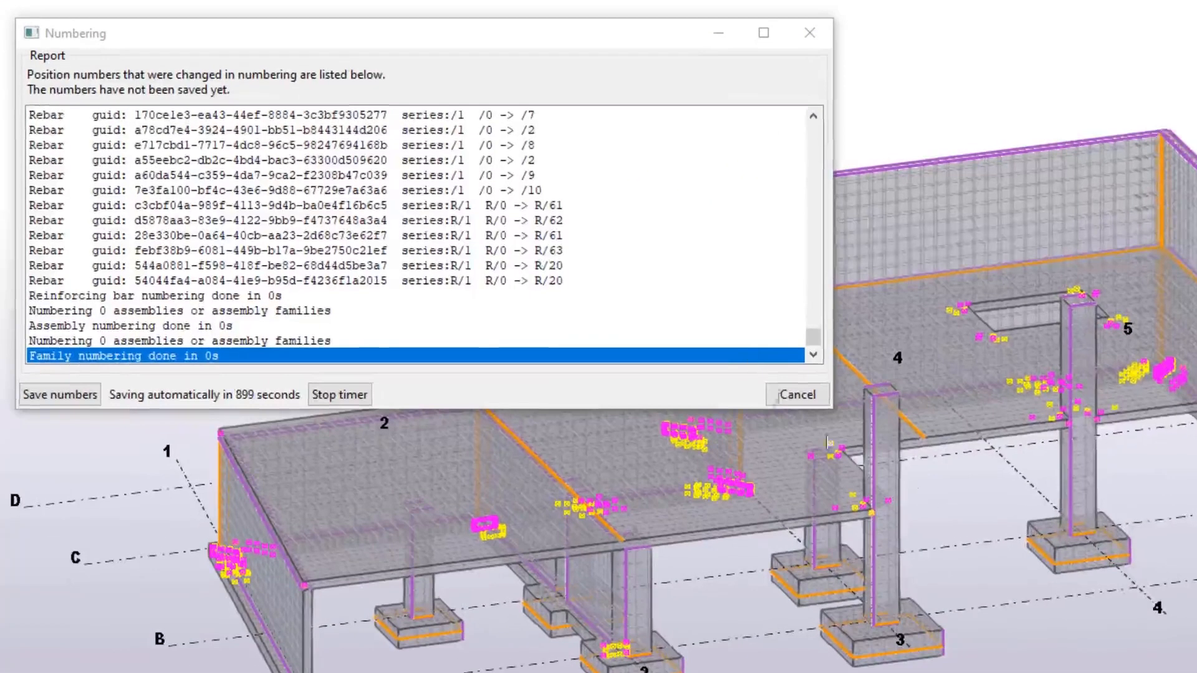
- Review the end of the numbering report, save the new position numbers and clear the rebar selection
{"action": "mouse_move", "coordinate": [813, 336]}
{"action": "left_mouse_down"}
{"action": "mouse_move", "coordinate": [822, 264]}
{"action": "mouse_move", "coordinate": [814, 357]}
{"action": "left_mouse_up"}
{"action": "left_click", "coordinate": [69, 399]}
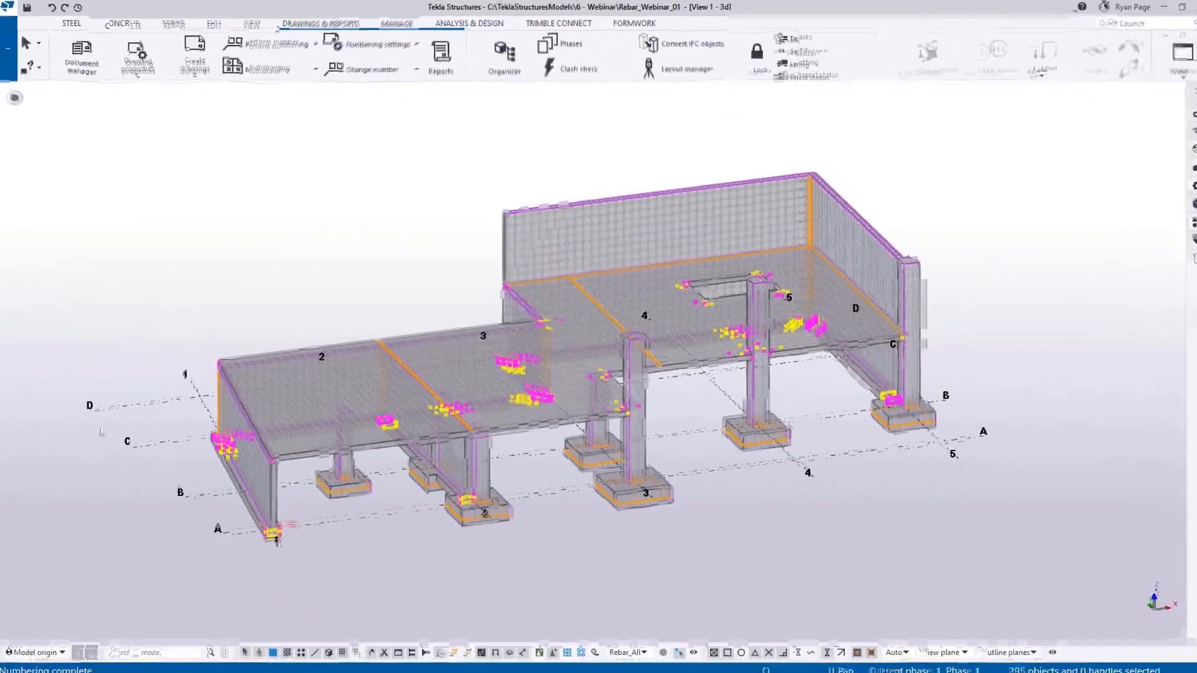
{"action": "left_click", "coordinate": [305, 229]}
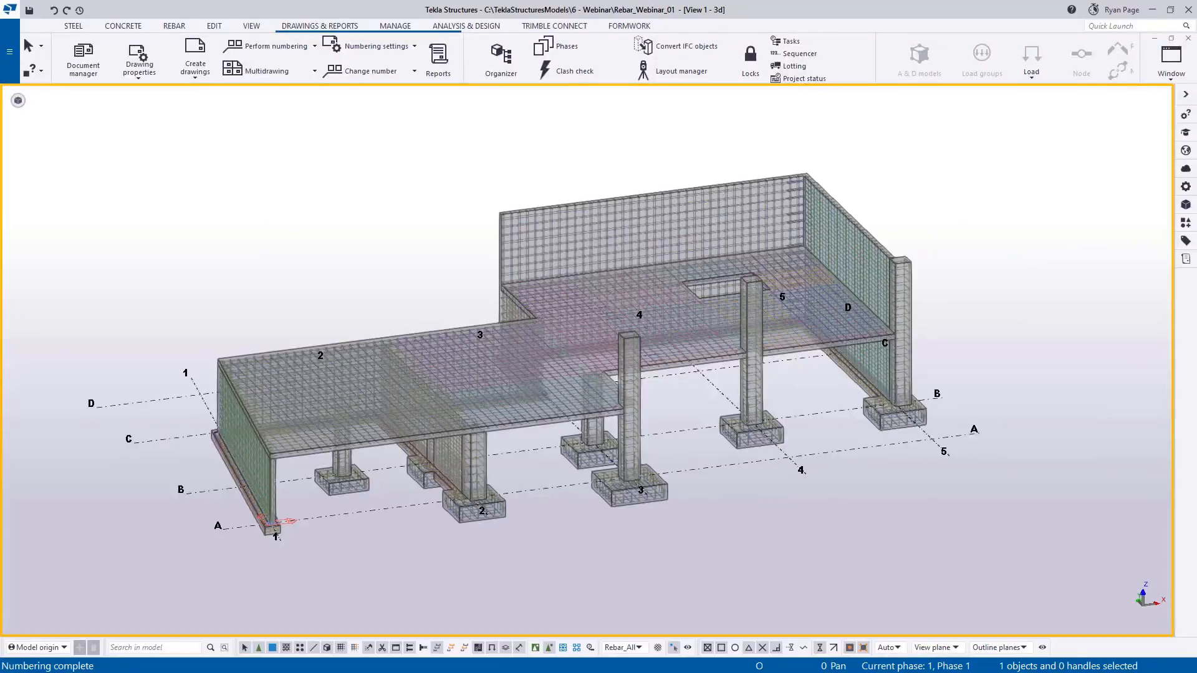
- Return to the Organizer, check the bar marks in the Rebar table and group the rows by Shape
{"action": "key", "text": "alt+Tab"}
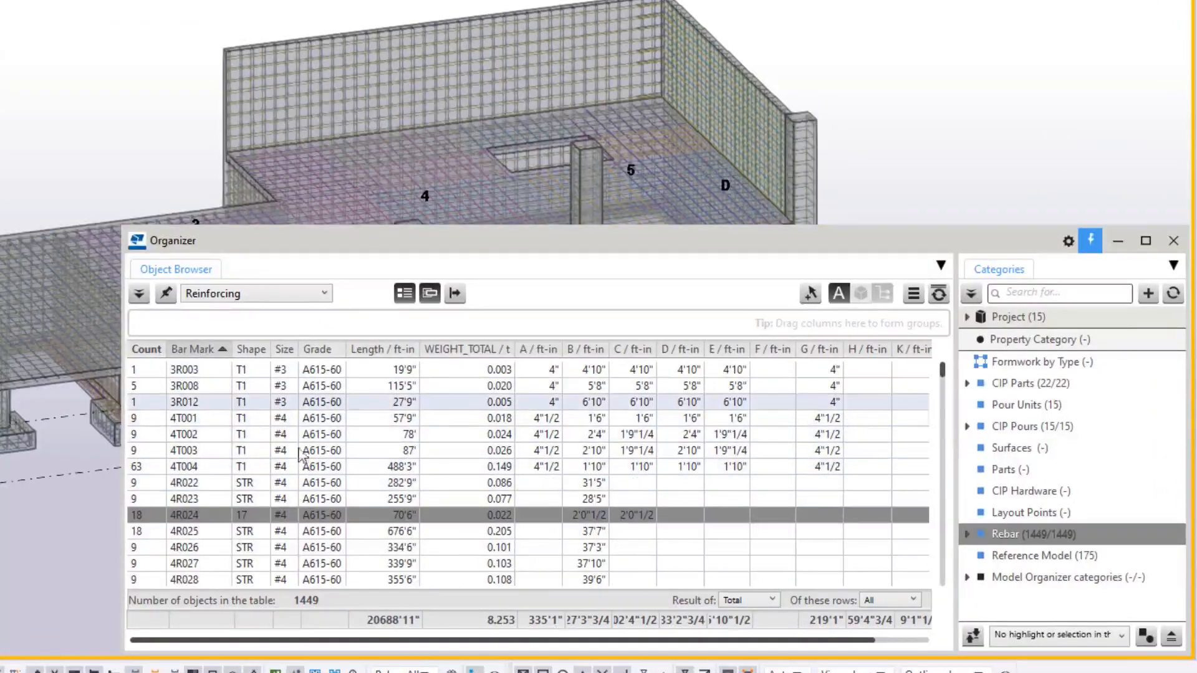
{"action": "scroll", "coordinate": [305, 437], "scroll_direction": "down", "scroll_amount": 3}
{"action": "scroll", "coordinate": [305, 493], "scroll_direction": "up", "scroll_amount": 3}
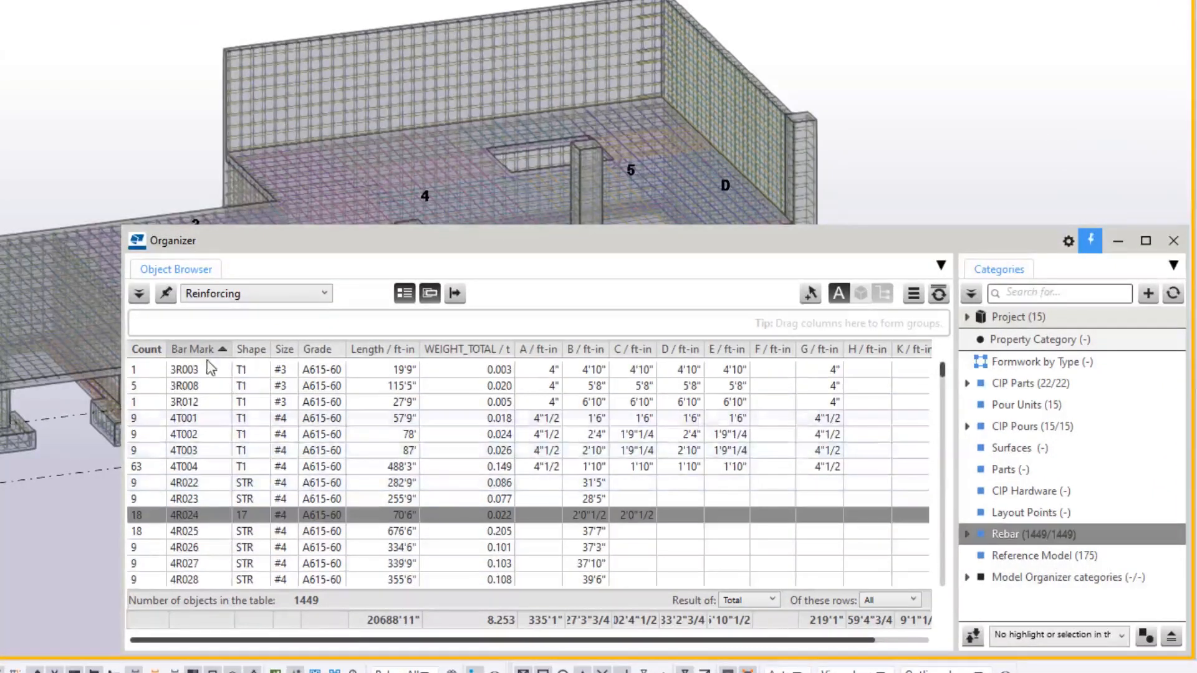
{"action": "left_click_drag", "start_coordinate": [255, 361], "coordinate": [438, 316]}
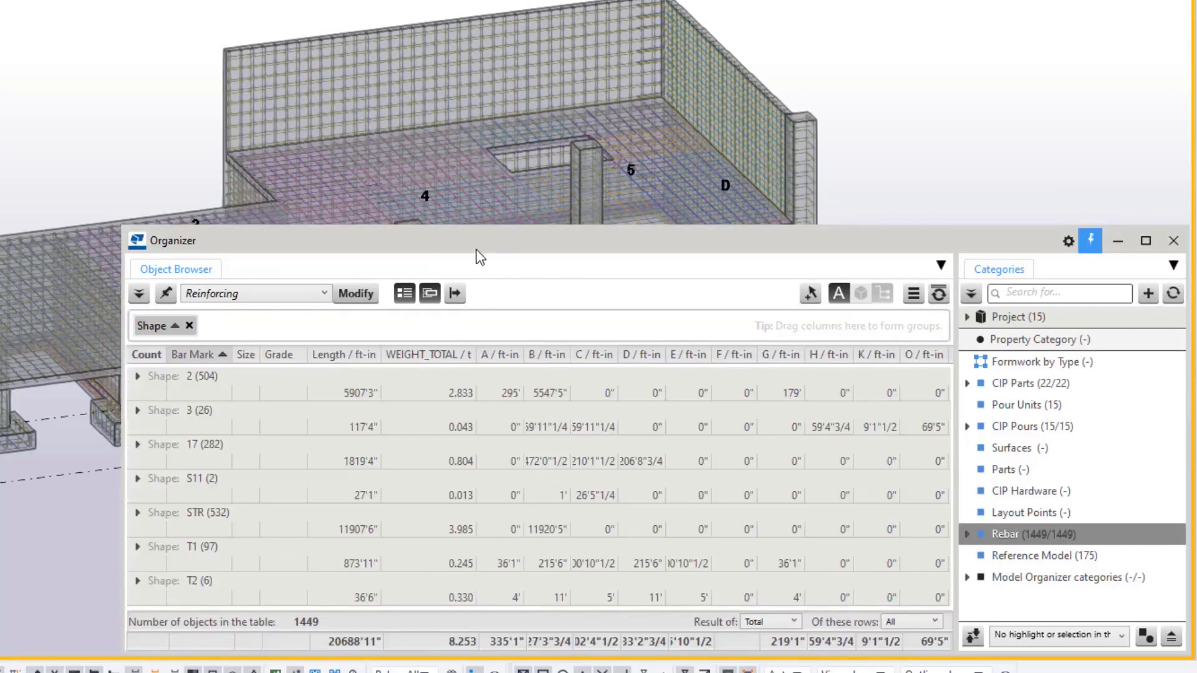
{"action": "left_click_drag", "start_coordinate": [476, 249], "coordinate": [474, 246]}
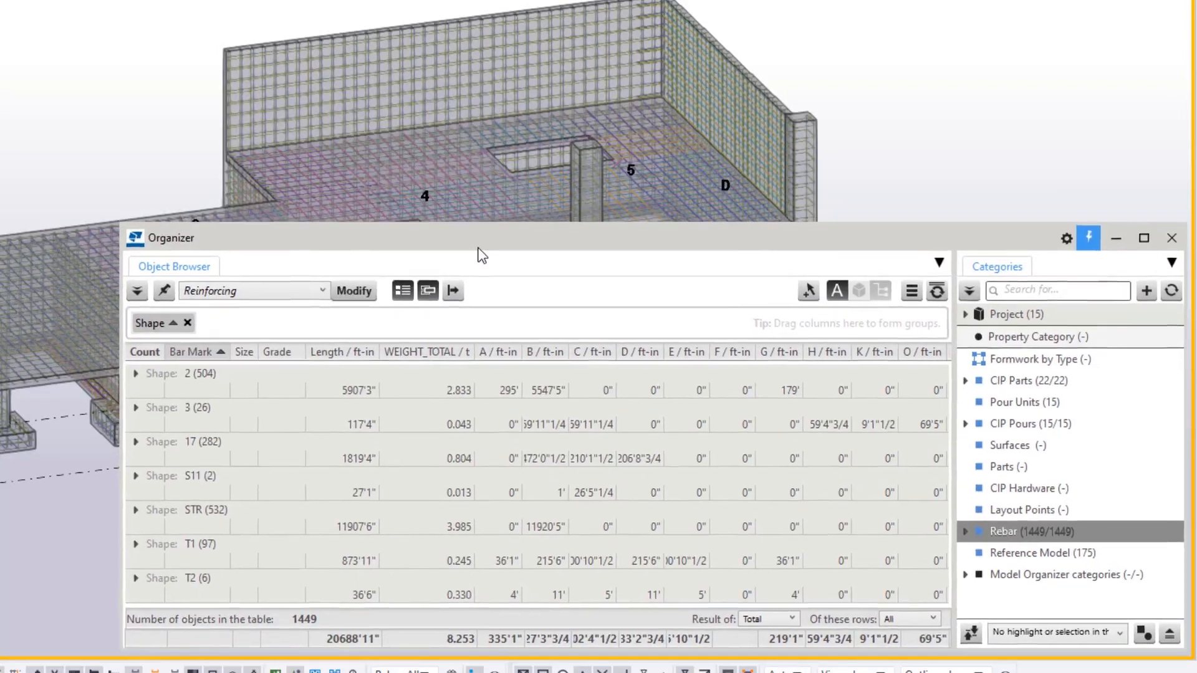
- Expand the Shape 17 group in the Rebar table and select the 4R024 and first 4R030 bars in the model
{"action": "left_click", "coordinate": [135, 441]}
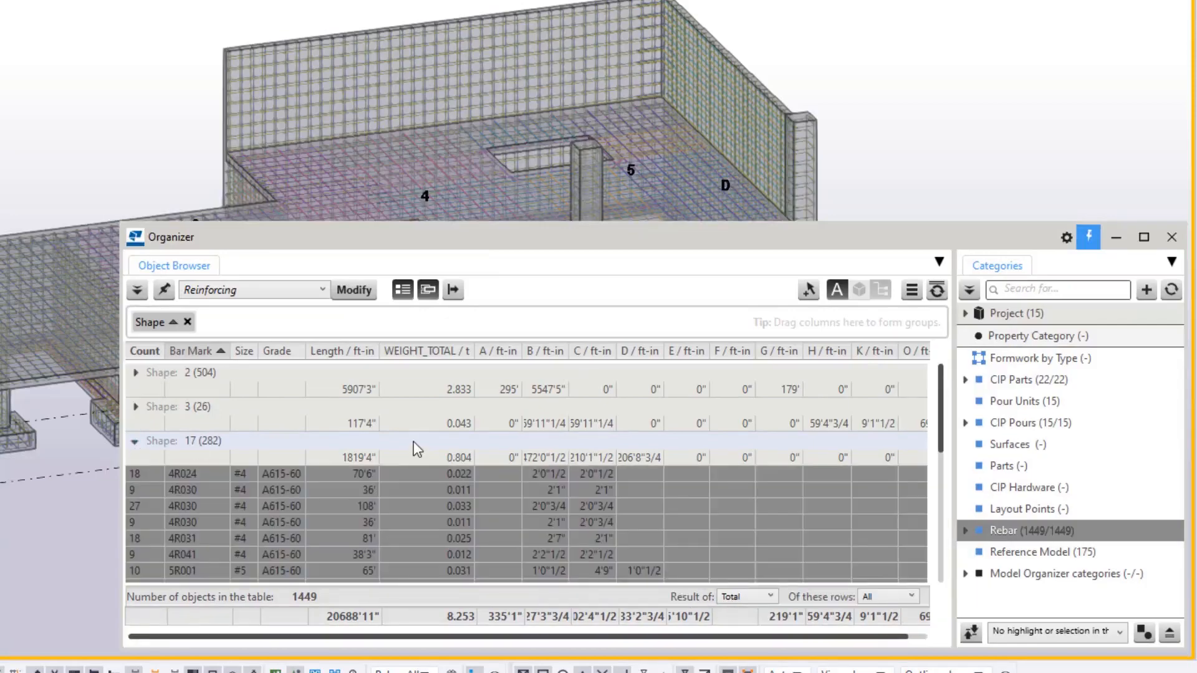
{"action": "left_click", "coordinate": [403, 446]}
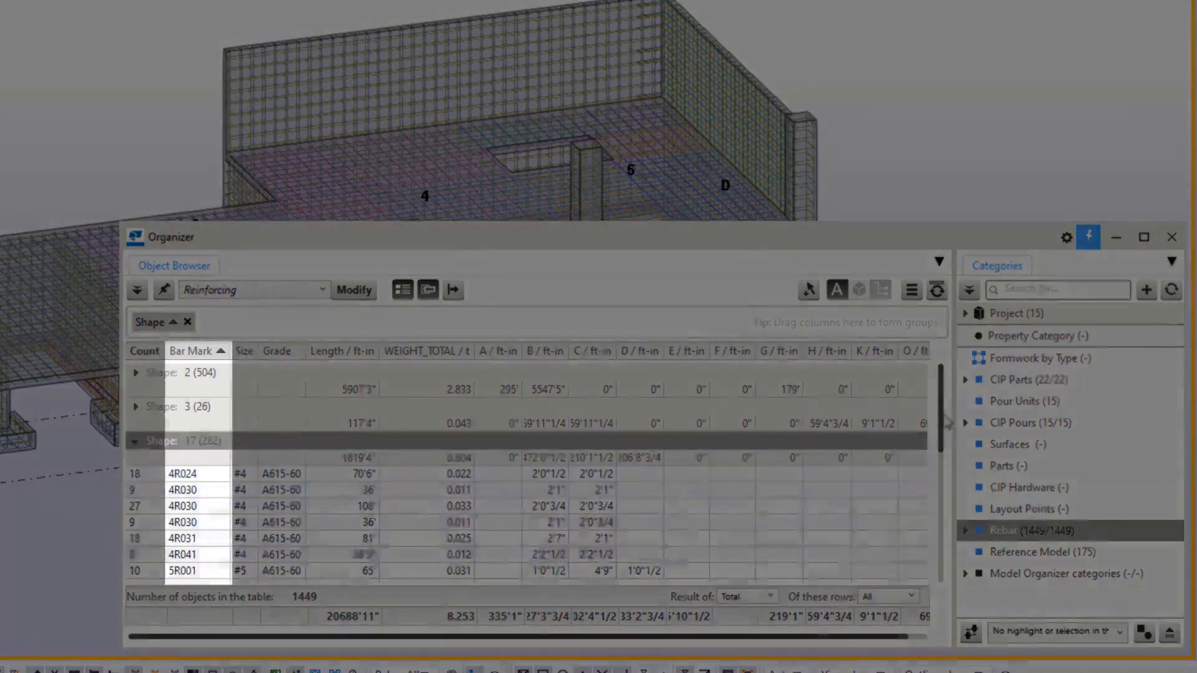
{"action": "left_click_drag", "start_coordinate": [946, 422], "coordinate": [953, 390]}
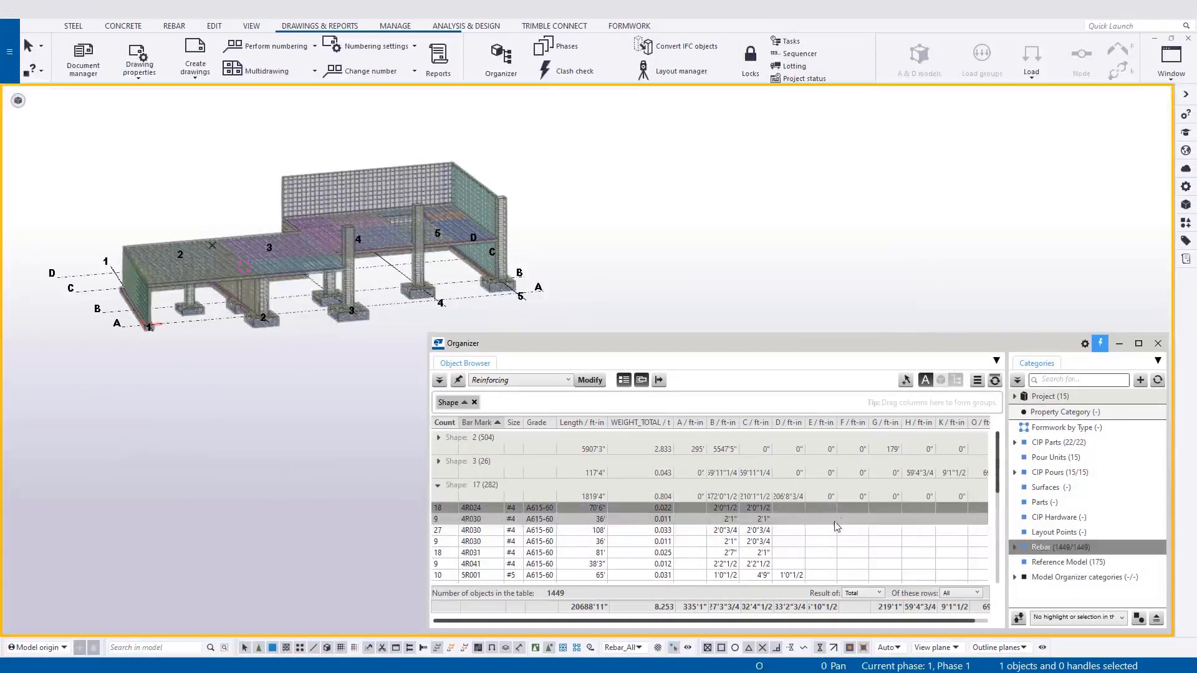
{"action": "right_click", "coordinate": [587, 521]}
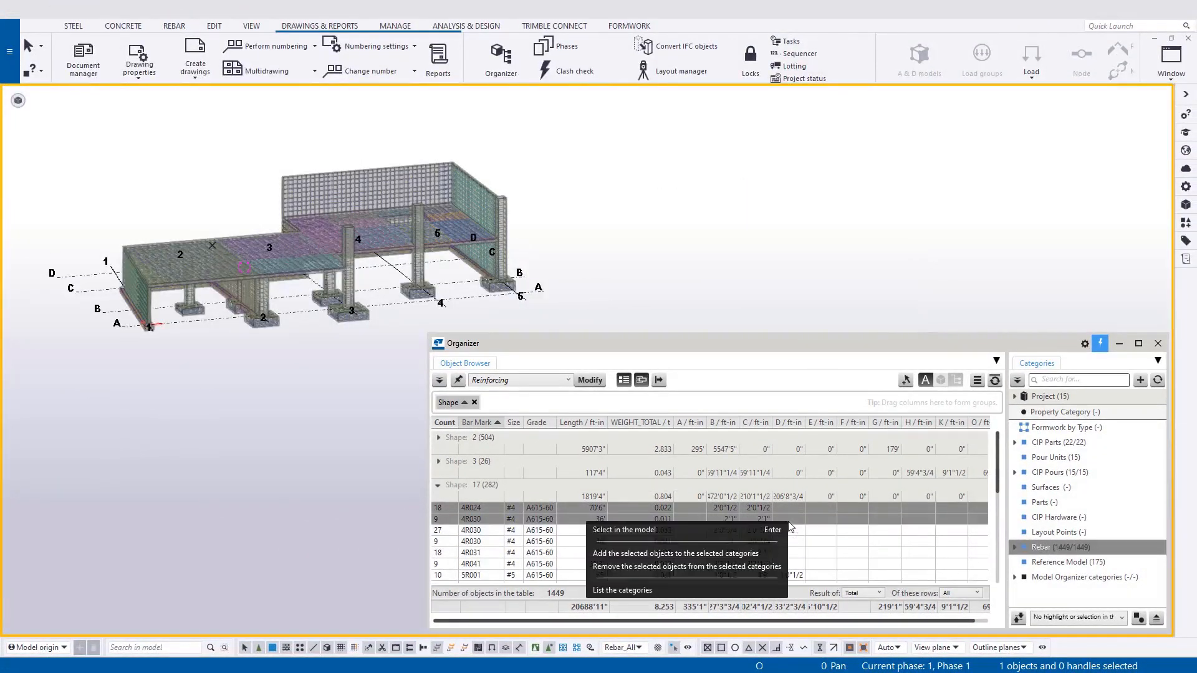
{"action": "left_click", "coordinate": [730, 526]}
- Move the modifier line of the bent bars beside the wall corner at grid 2, entering a distance of 5/16
{"action": "scroll", "coordinate": [288, 215], "scroll_direction": "up", "scroll_amount": 5}
{"action": "middle_click_drag", "start_coordinate": [288, 215], "coordinate": [263, 372], "text": "ctrl"}
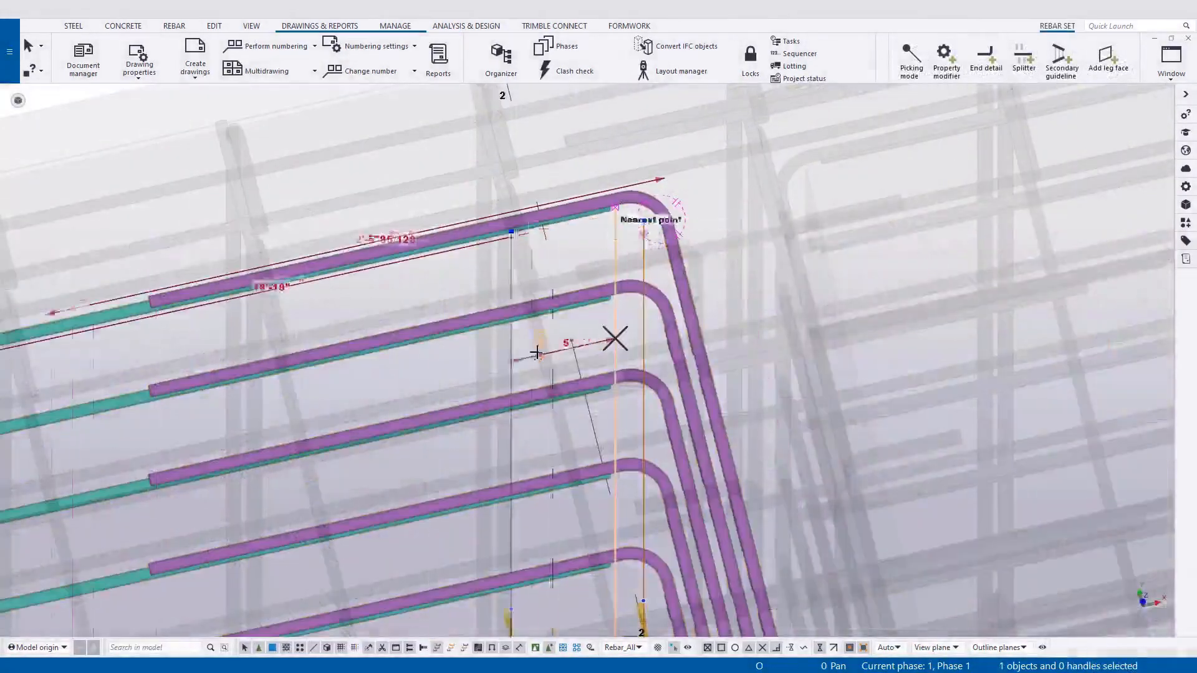
{"action": "left_click_drag", "start_coordinate": [537, 352], "coordinate": [532, 355]}
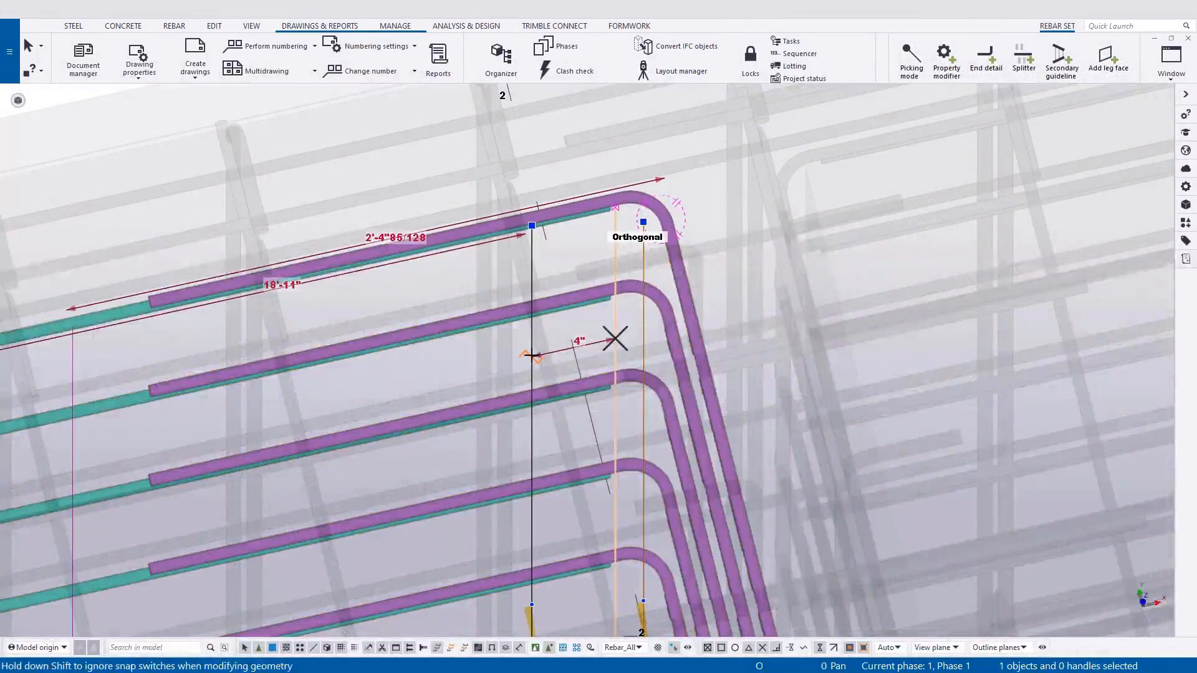
{"action": "type", "text": "5/16"}
{"action": "key", "text": "Return"}
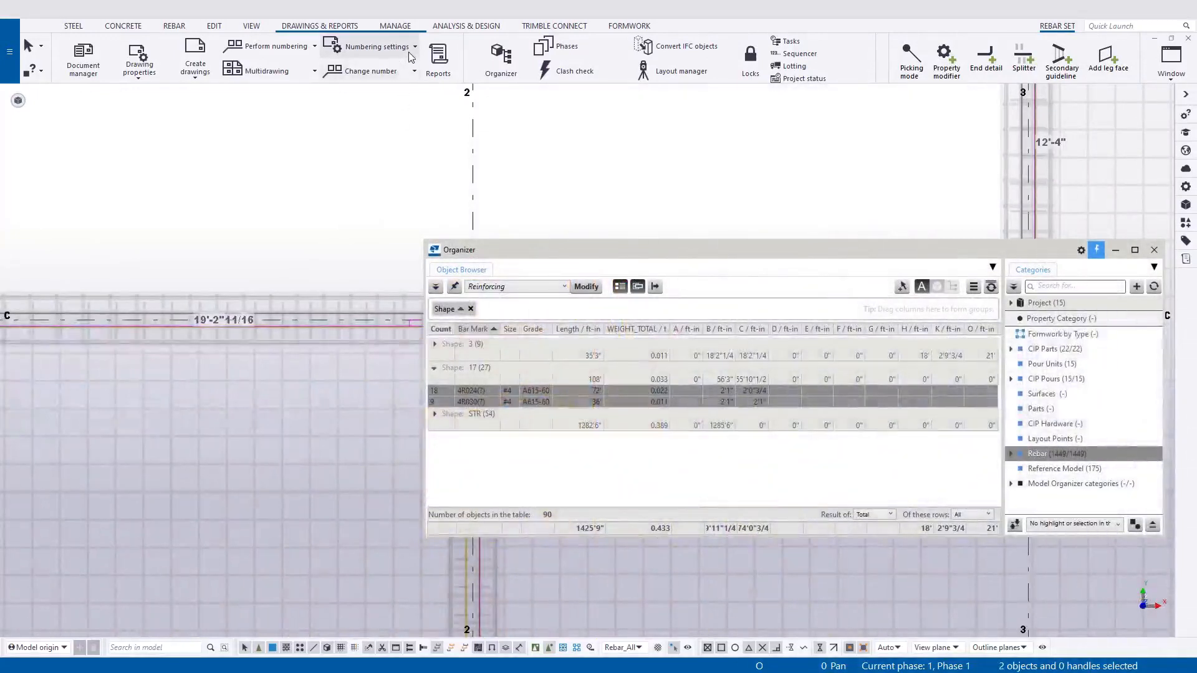
- Load the 2_Before_Creating_Drawings numbering preset, accept the setup and number the modified objects
{"action": "left_click", "coordinate": [413, 55]}
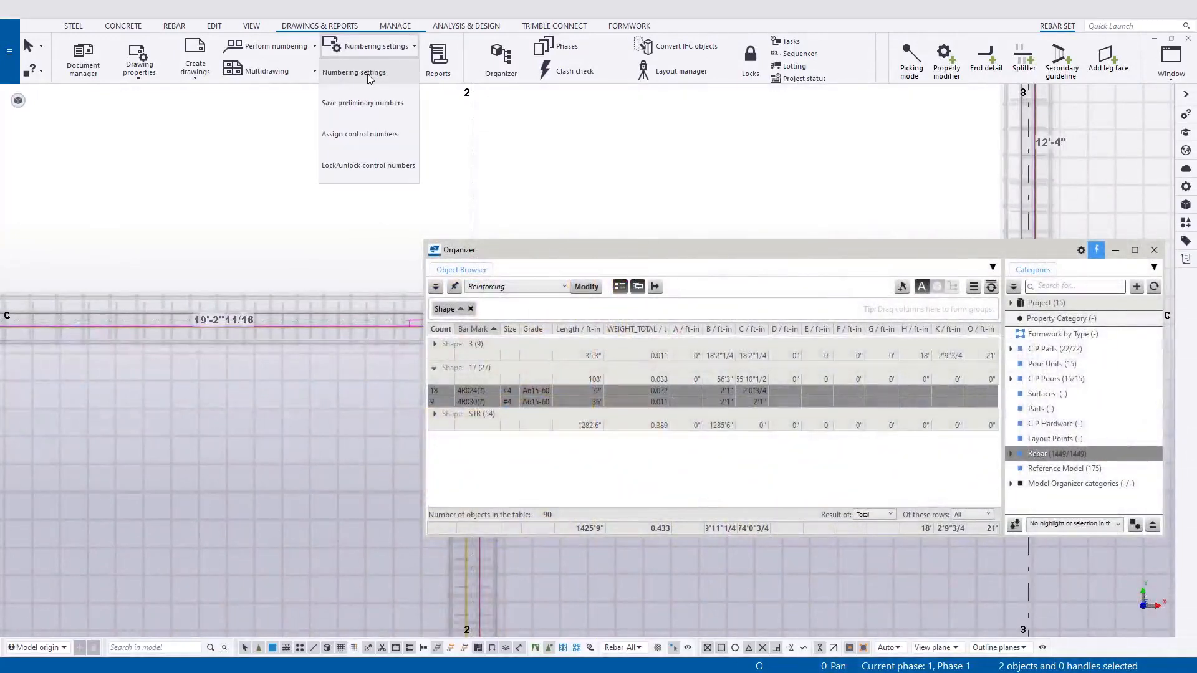
{"action": "left_click", "coordinate": [368, 72]}
{"action": "left_click", "coordinate": [267, 132]}
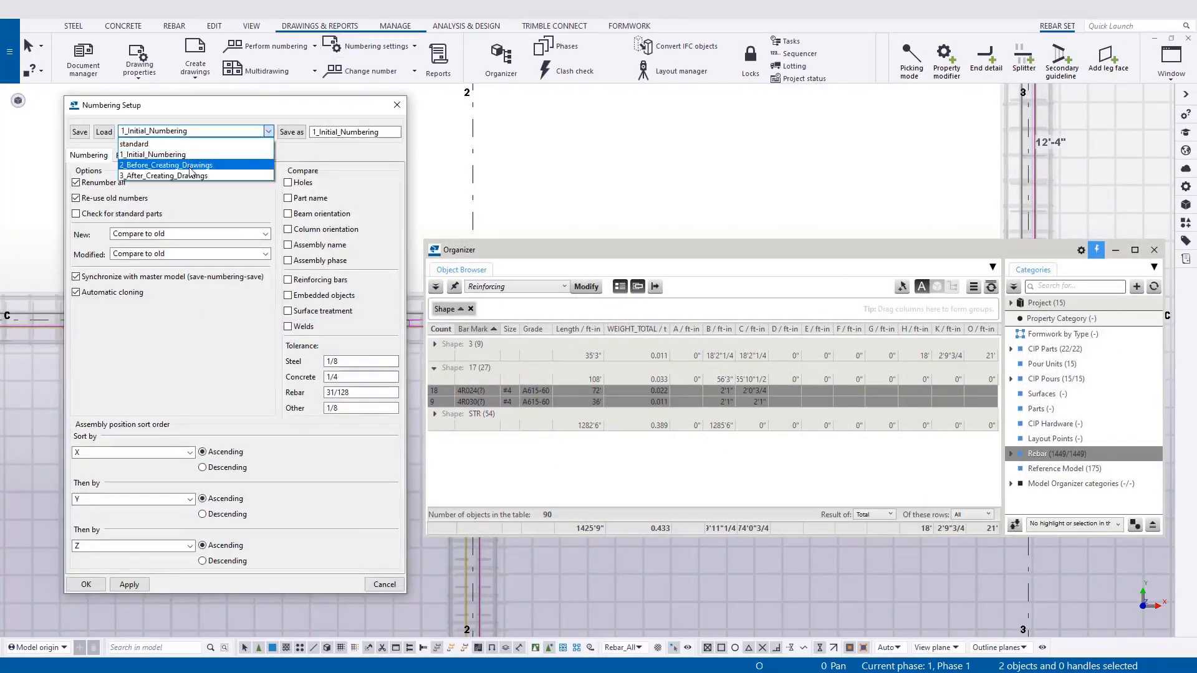
{"action": "left_click", "coordinate": [181, 138]}
{"action": "left_click", "coordinate": [107, 133]}
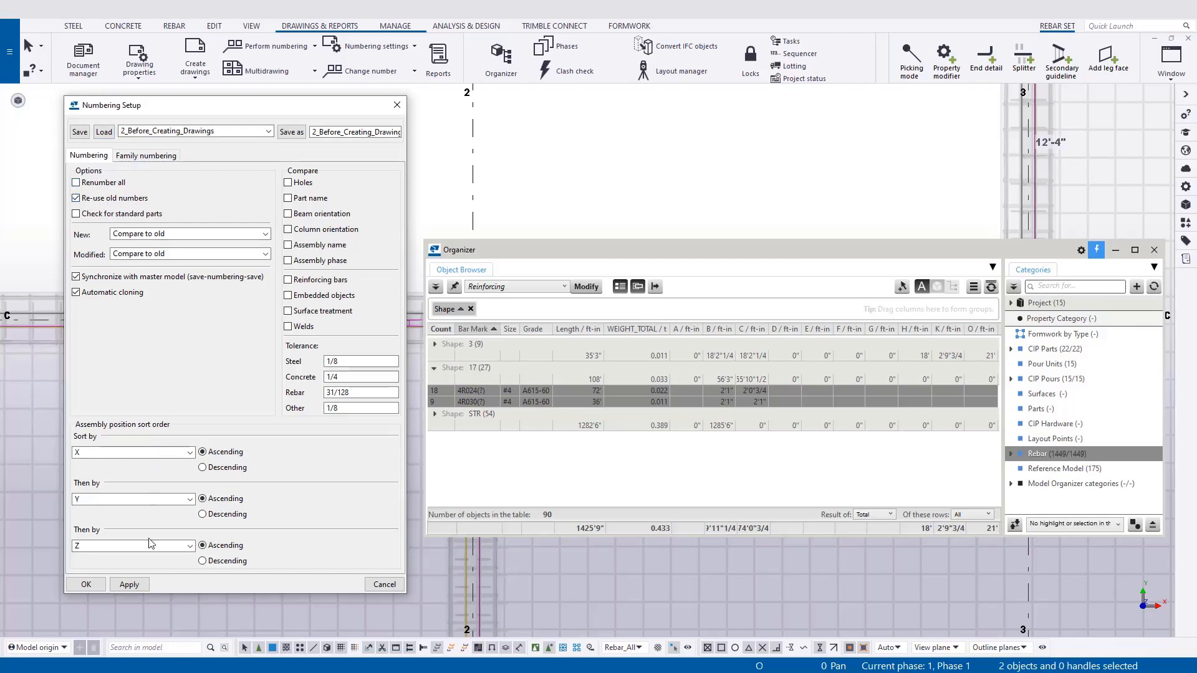
{"action": "left_click", "coordinate": [86, 584]}
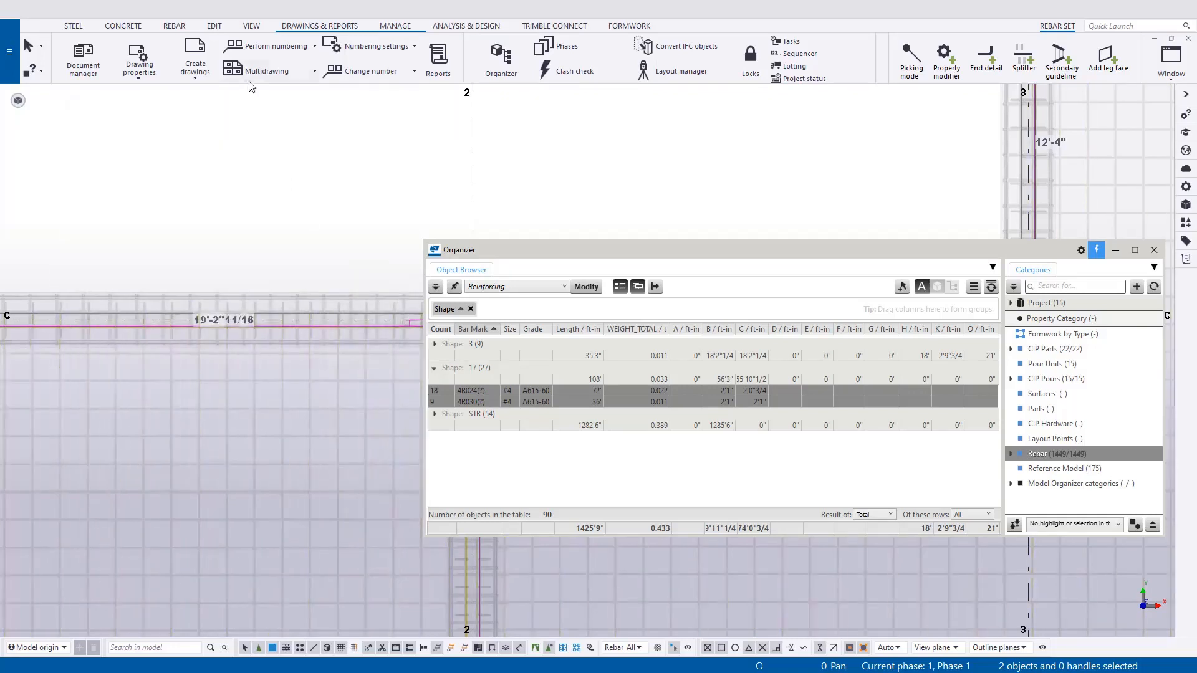
{"action": "left_click", "coordinate": [278, 53]}
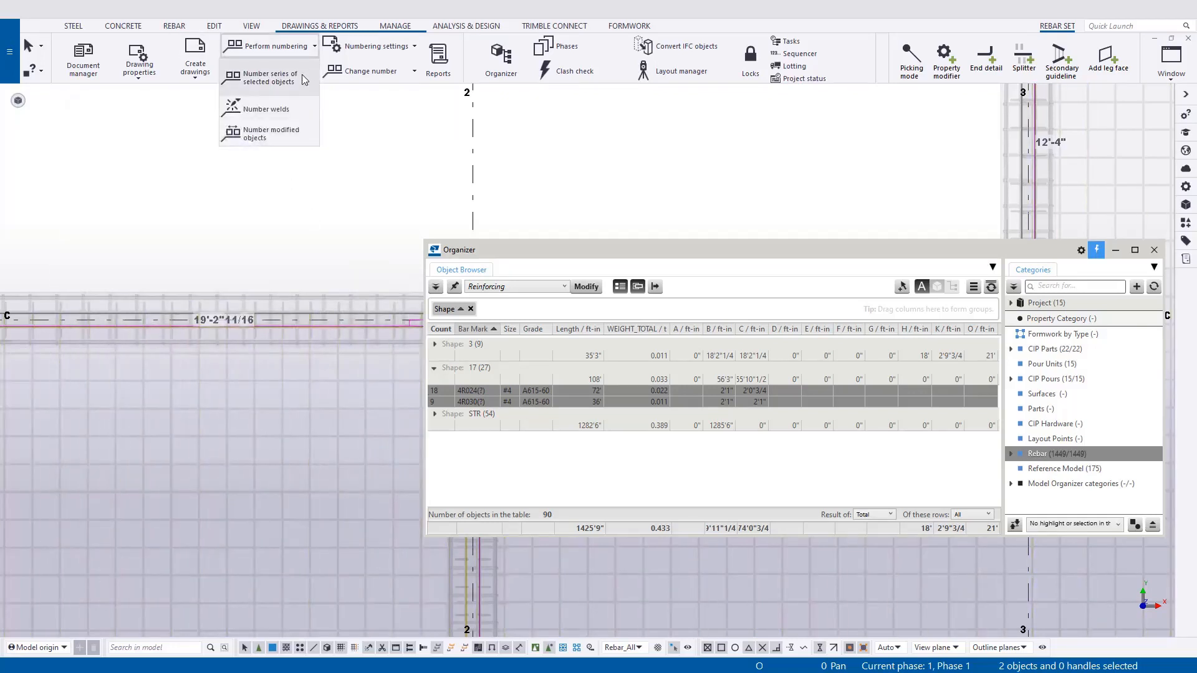
{"action": "left_click", "coordinate": [295, 137]}
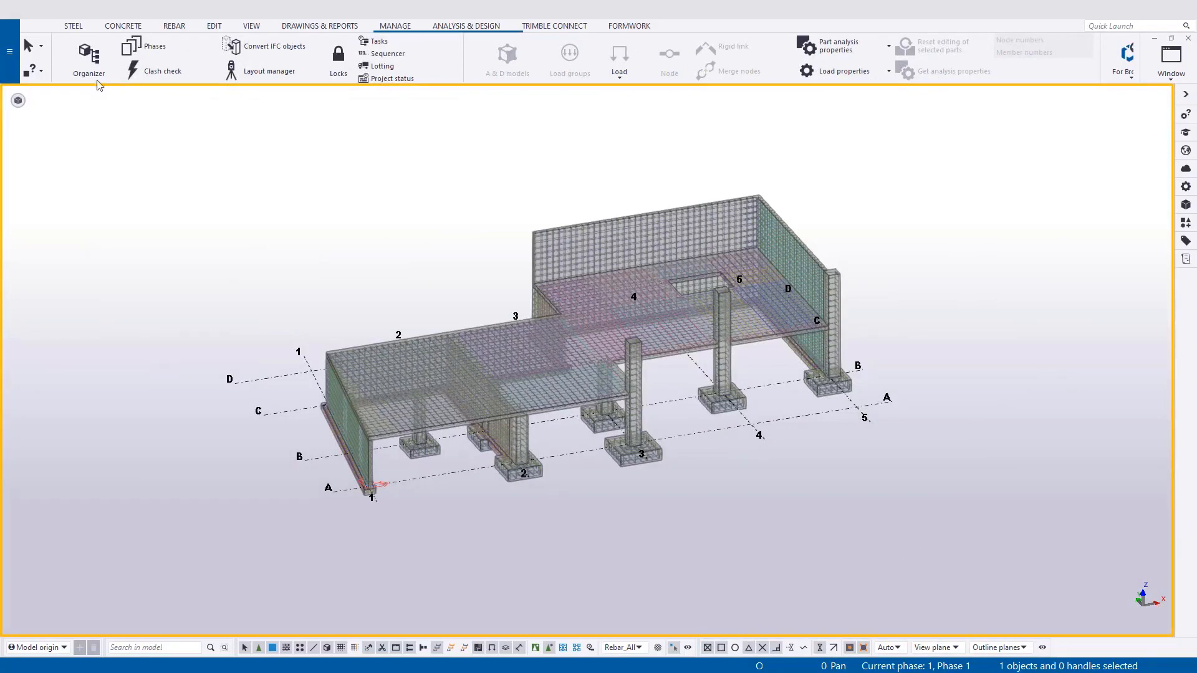
- Review the clash check settings in the model options and apply them
{"action": "left_click", "coordinate": [9, 52]}
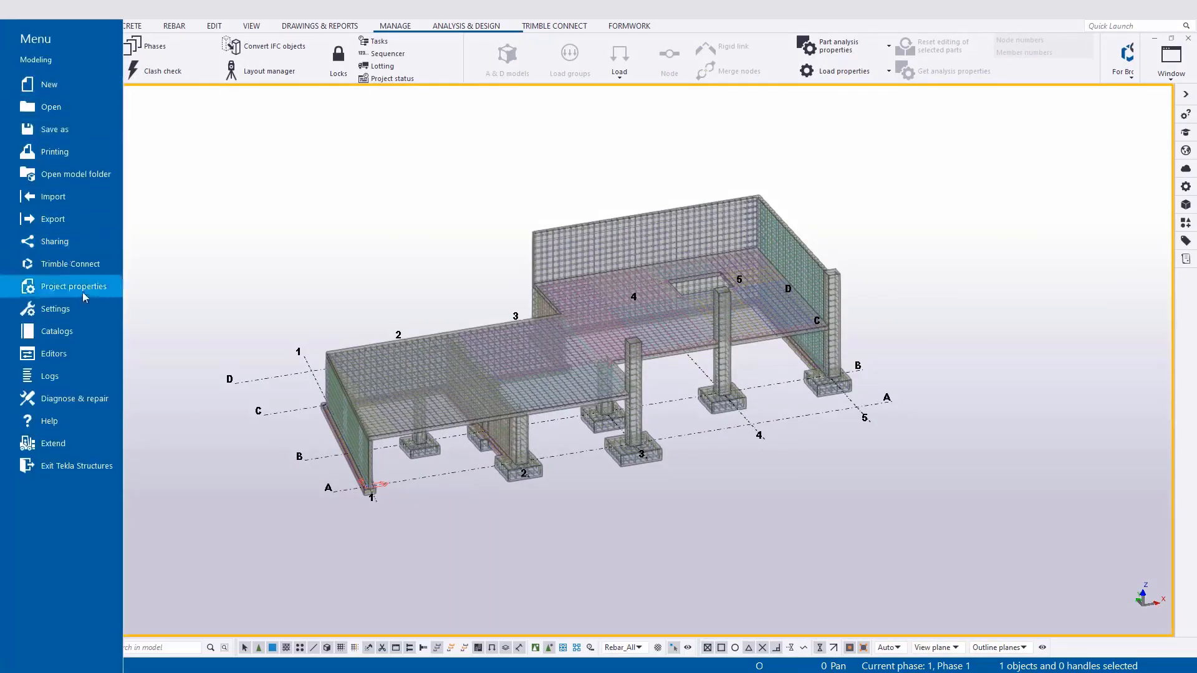
{"action": "left_click", "coordinate": [84, 308]}
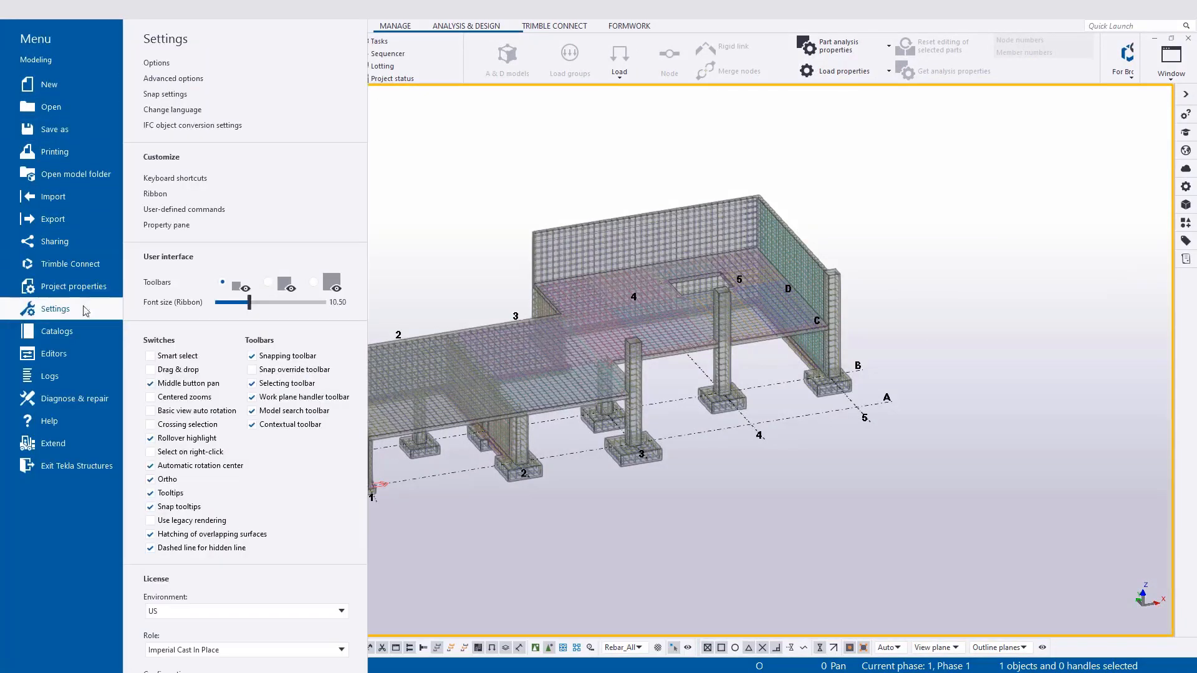
{"action": "left_click", "coordinate": [240, 69]}
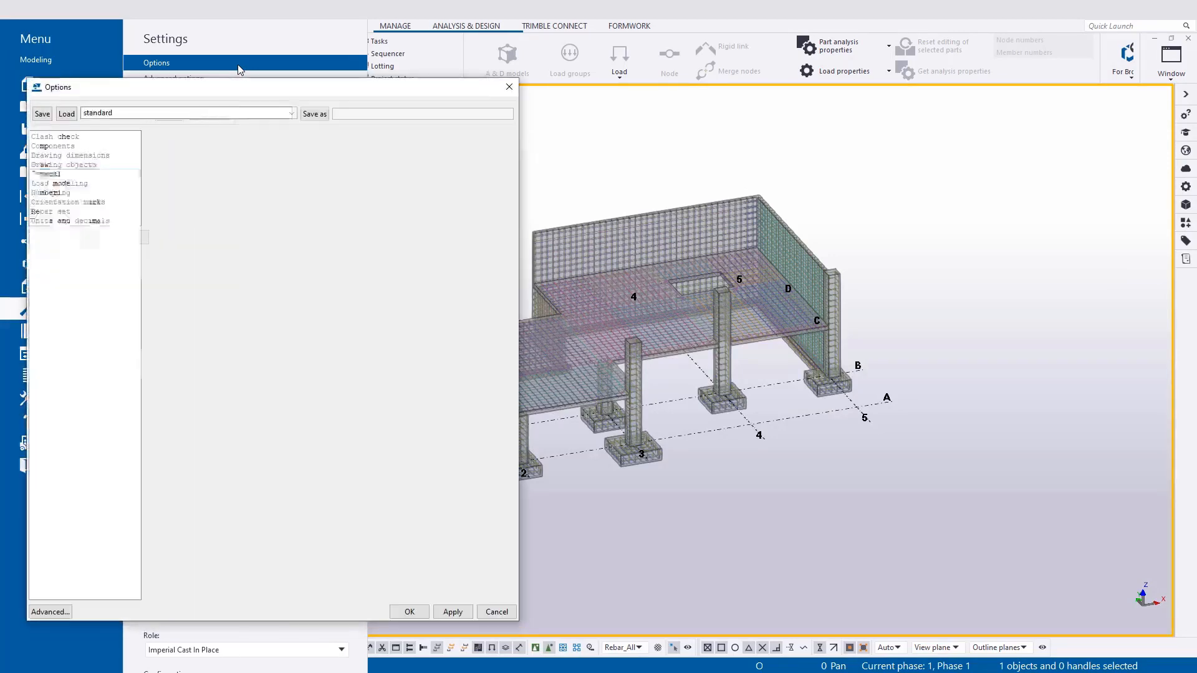
{"action": "left_click", "coordinate": [56, 136]}
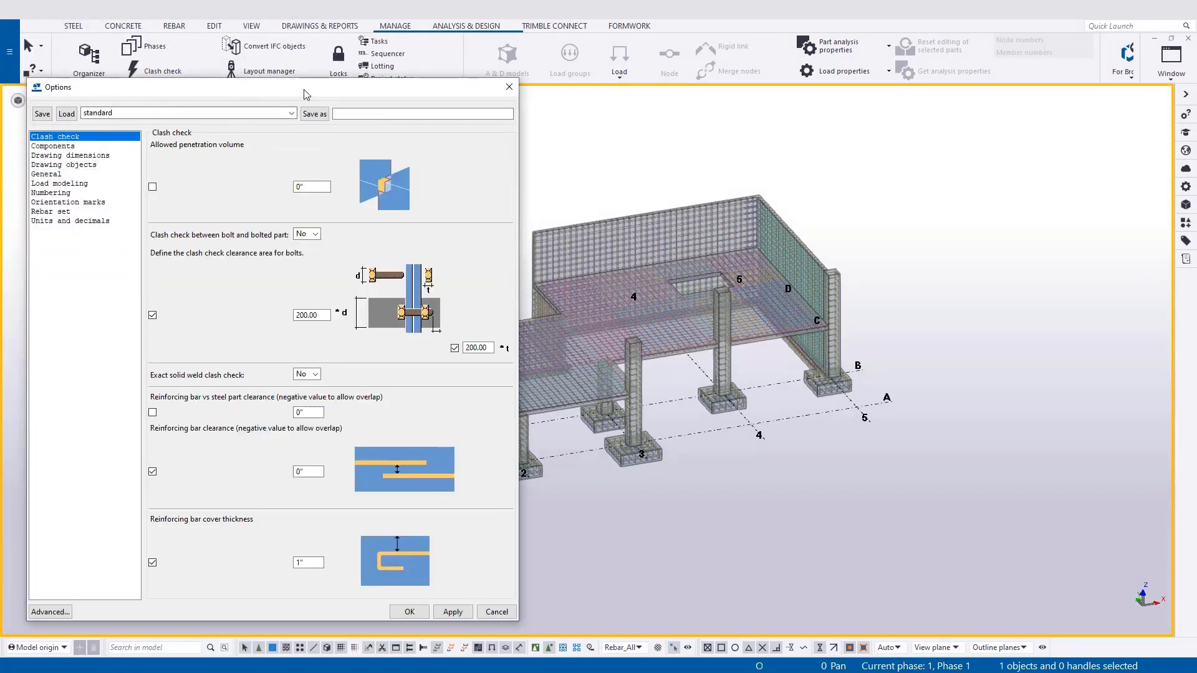
{"action": "left_click_drag", "start_coordinate": [306, 94], "coordinate": [314, 97]}
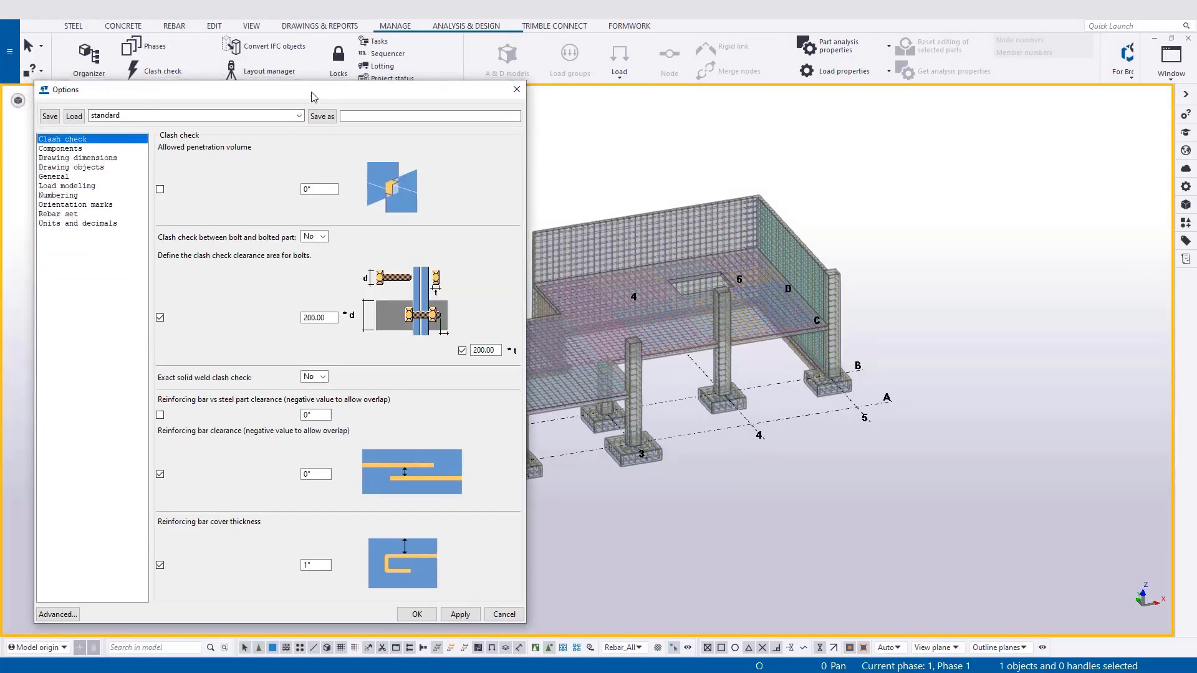
{"action": "left_click", "coordinate": [460, 613]}
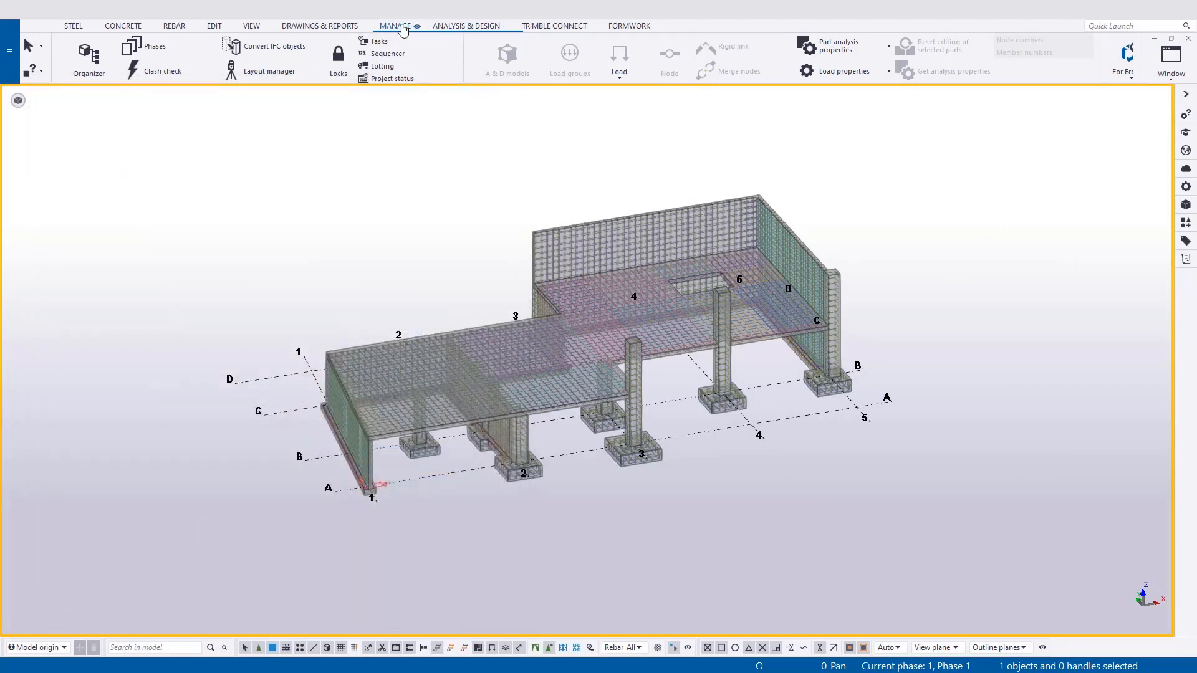
- Open the Clash Check Manager, select all objects in the model and run the clash check
{"action": "left_click", "coordinate": [156, 70]}
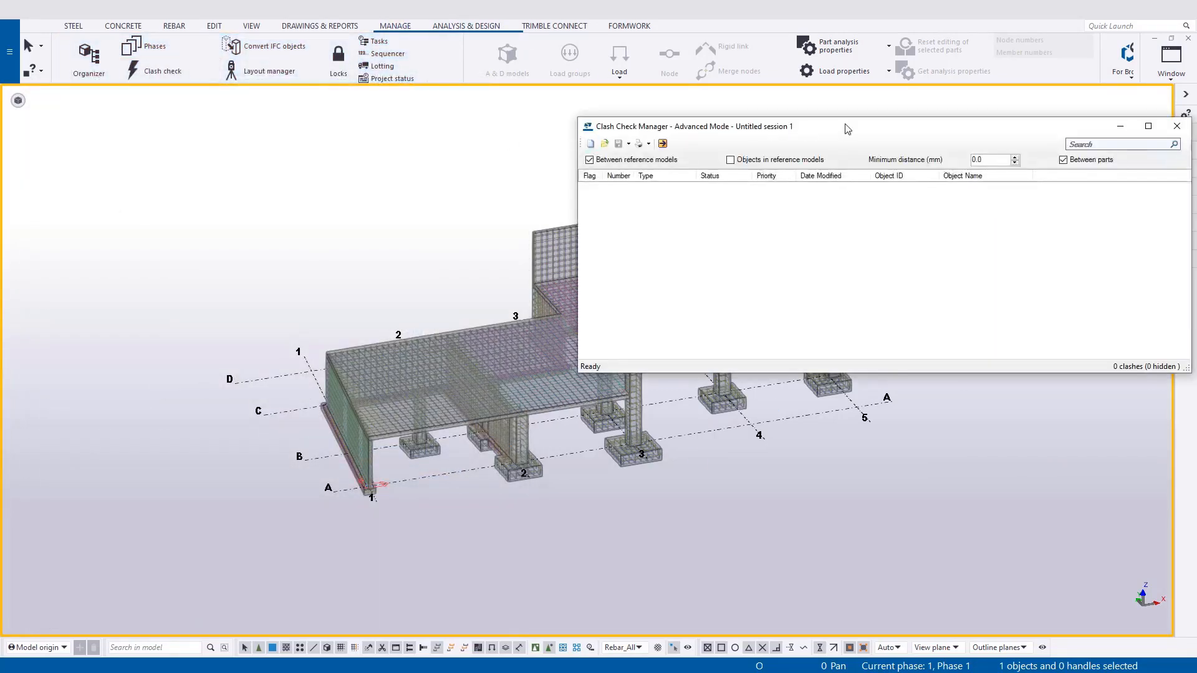
{"action": "left_click_drag", "start_coordinate": [847, 129], "coordinate": [762, 118]}
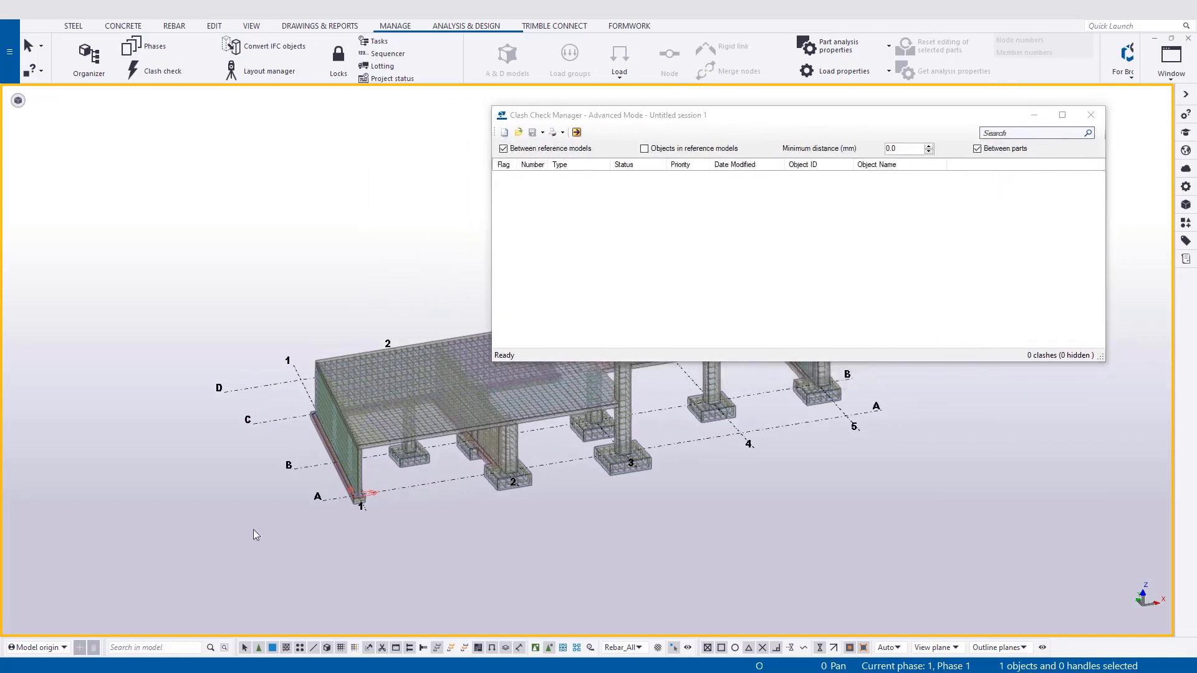
{"action": "scroll", "coordinate": [500, 488], "scroll_direction": "down", "scroll_amount": 2}
{"action": "middle_click_drag", "start_coordinate": [544, 491], "coordinate": [290, 456]}
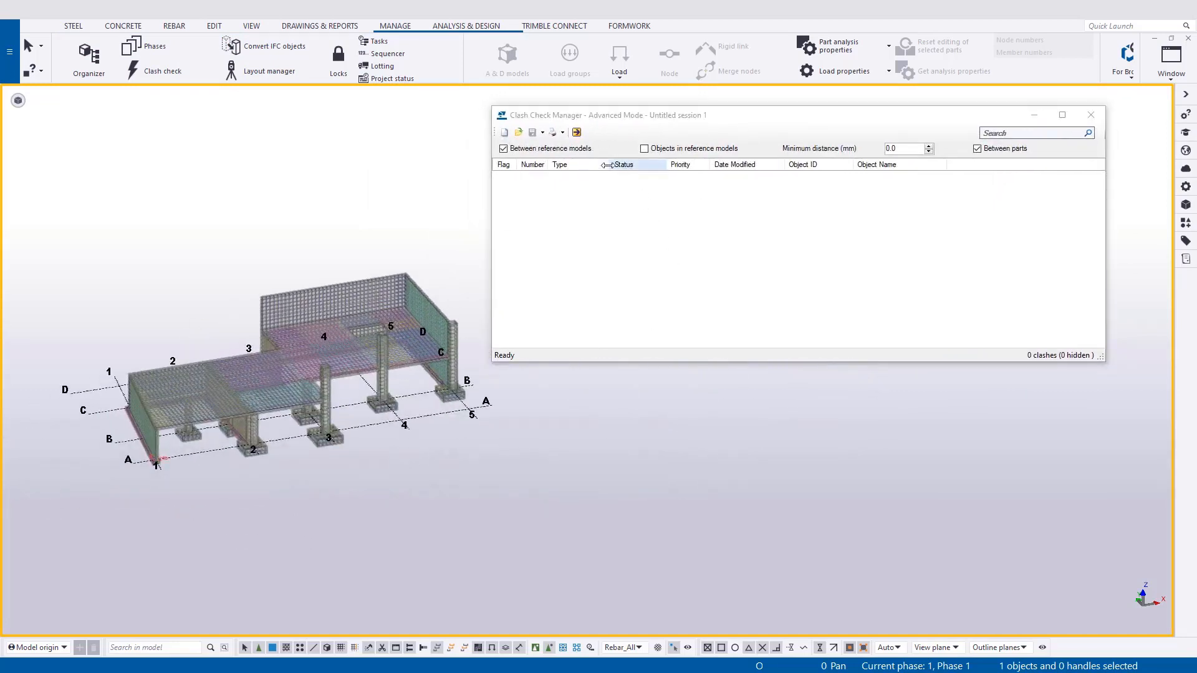
{"action": "key", "text": "ctrl+a"}
{"action": "left_click", "coordinate": [576, 133]}
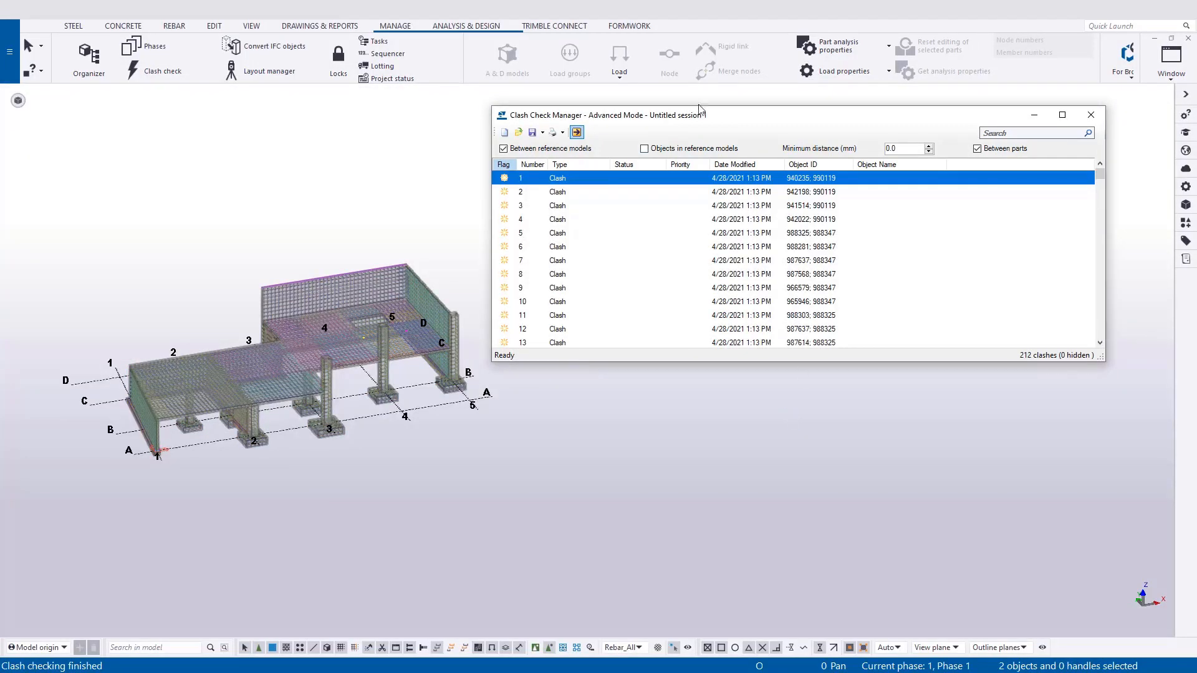
- Zoom to clash number 2 and examine the clashing reinforcing bars at the footing corner near grids D and 5
{"action": "left_click", "coordinate": [588, 193]}
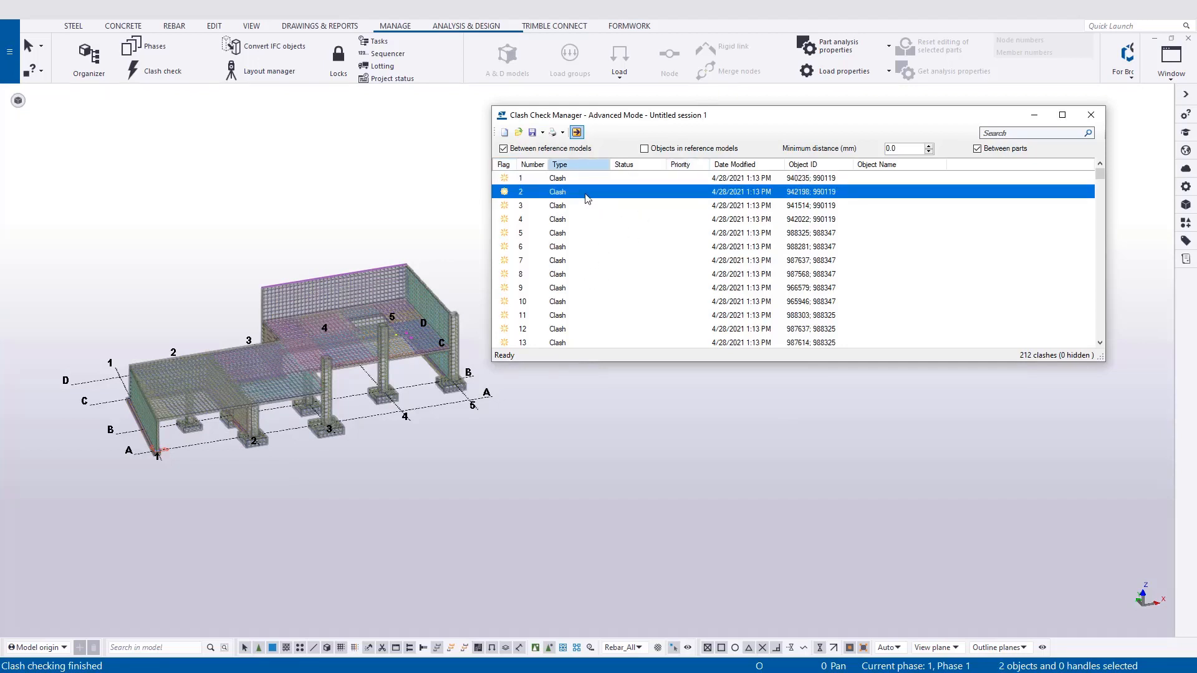
{"action": "right_click", "coordinate": [586, 198]}
{"action": "left_click", "coordinate": [630, 201]}
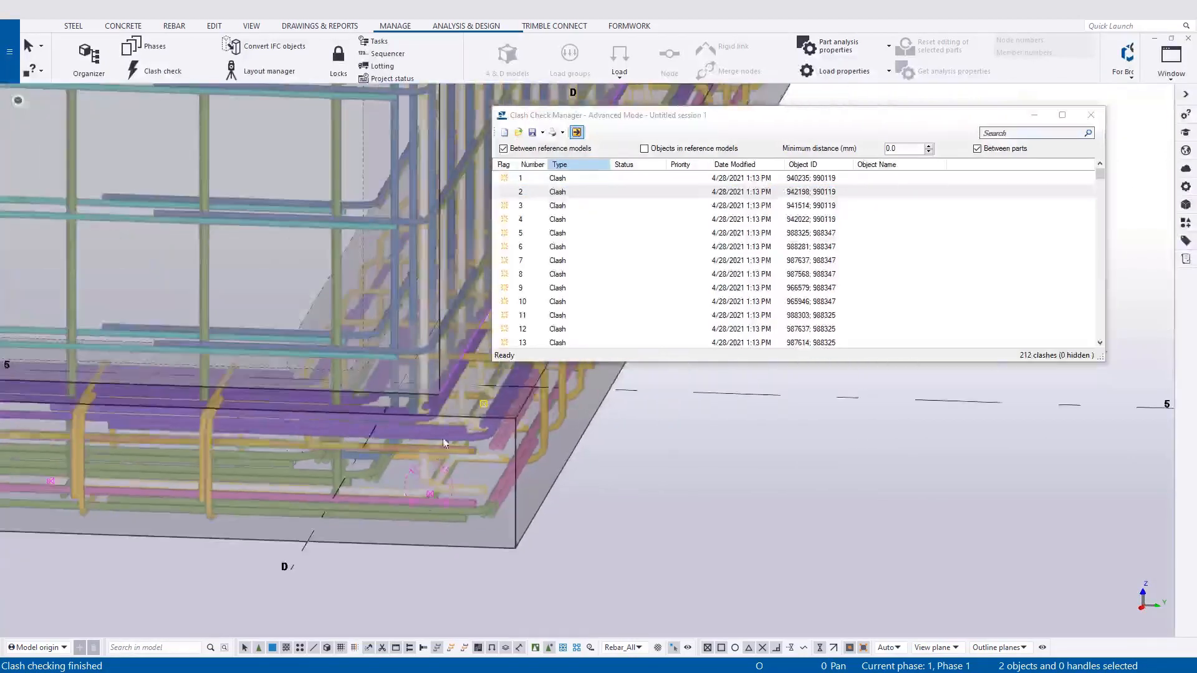
{"action": "middle_click_drag", "start_coordinate": [443, 443], "coordinate": [341, 460], "text": "ctrl"}
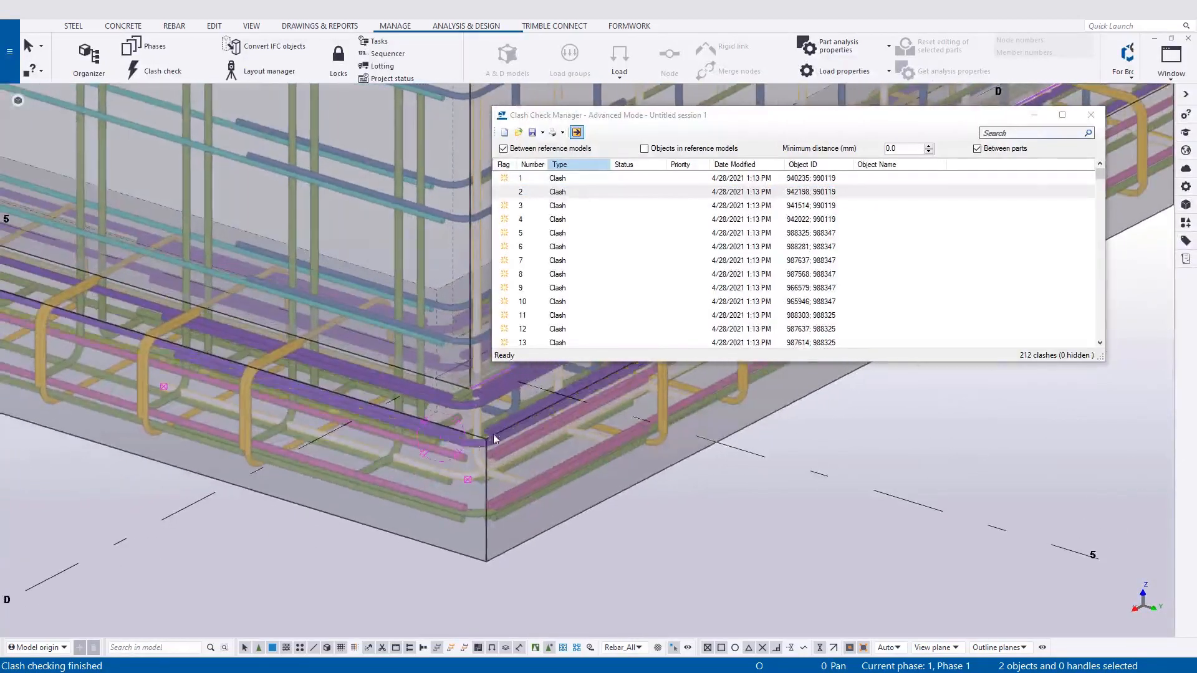
{"action": "middle_click_drag", "start_coordinate": [491, 436], "coordinate": [199, 446]}
{"action": "scroll", "coordinate": [268, 369], "scroll_direction": "up", "scroll_amount": 2}
{"action": "left_click", "coordinate": [253, 361]}
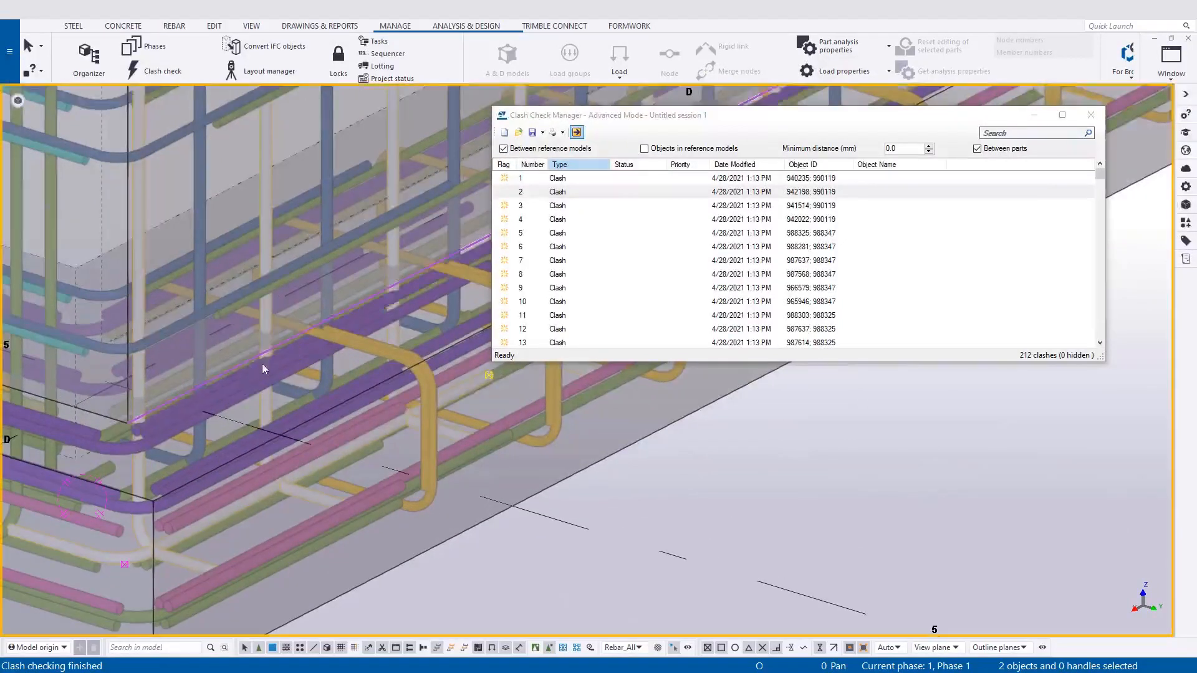
{"action": "left_click", "coordinate": [136, 528]}
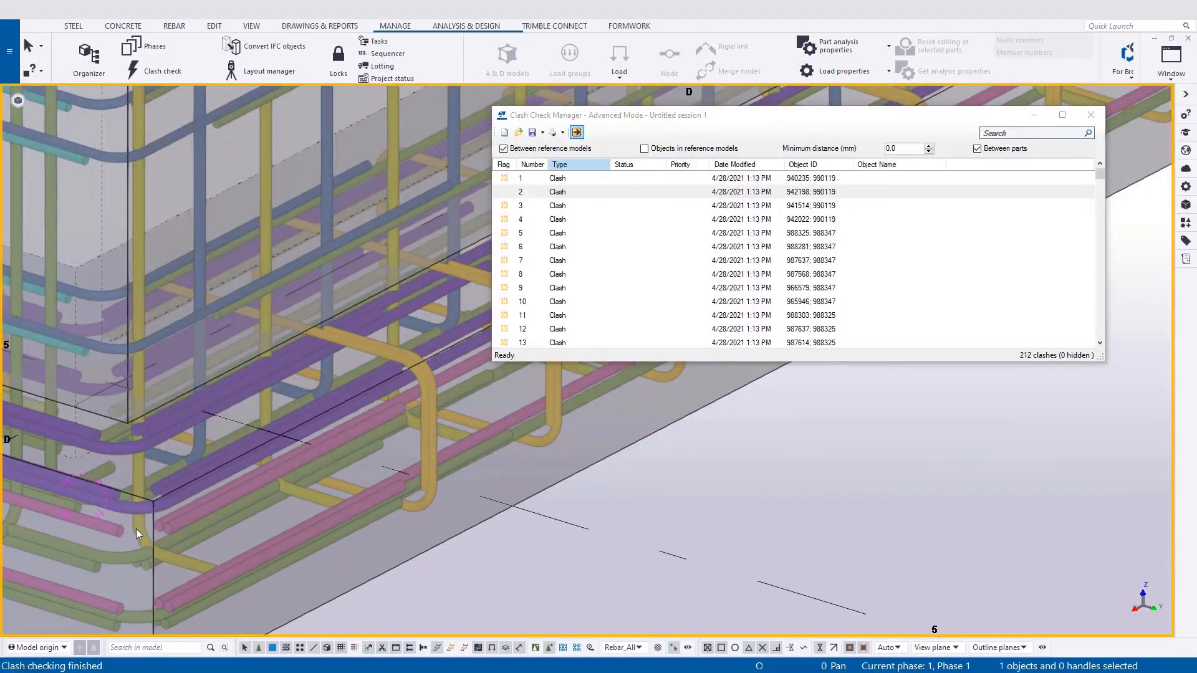
{"action": "middle_click_drag", "start_coordinate": [170, 424], "coordinate": [155, 470]}
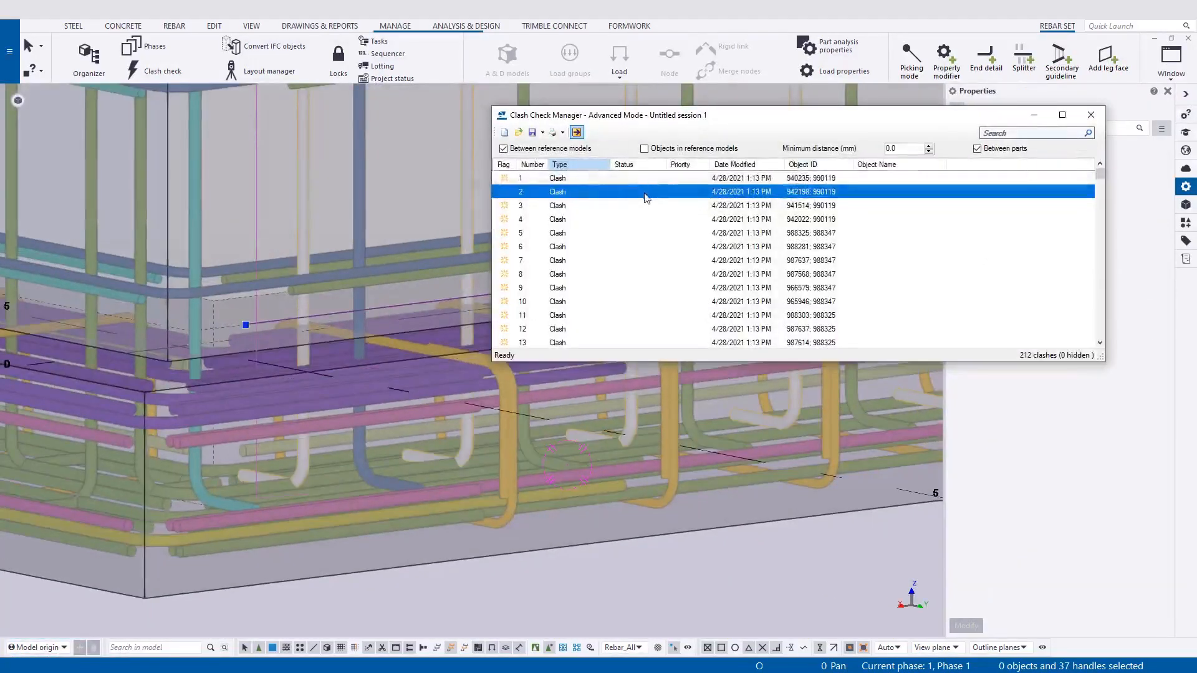
{"action": "right_click", "coordinate": [645, 193]}
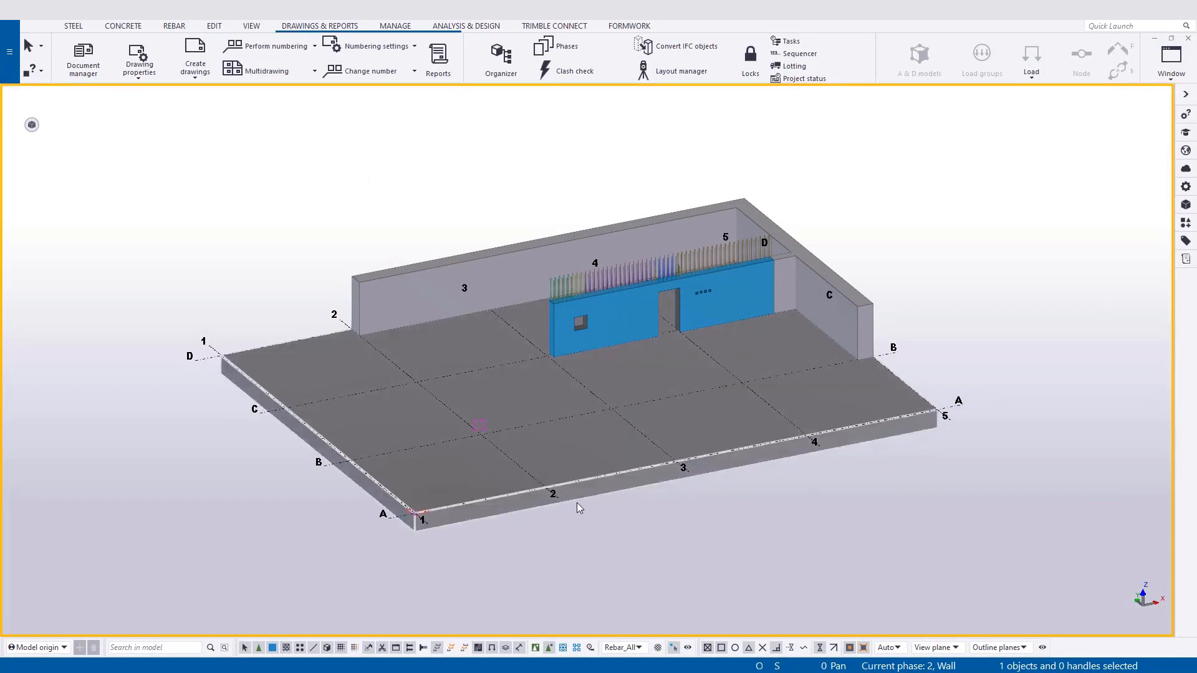
- Examine the slab's reinforcement along the grid A edge from grid 1 to grid 3 and towards the wall
{"action": "scroll", "coordinate": [486, 531], "scroll_direction": "up", "scroll_amount": 2}
{"action": "scroll", "coordinate": [492, 528], "scroll_direction": "up", "scroll_amount": 8}
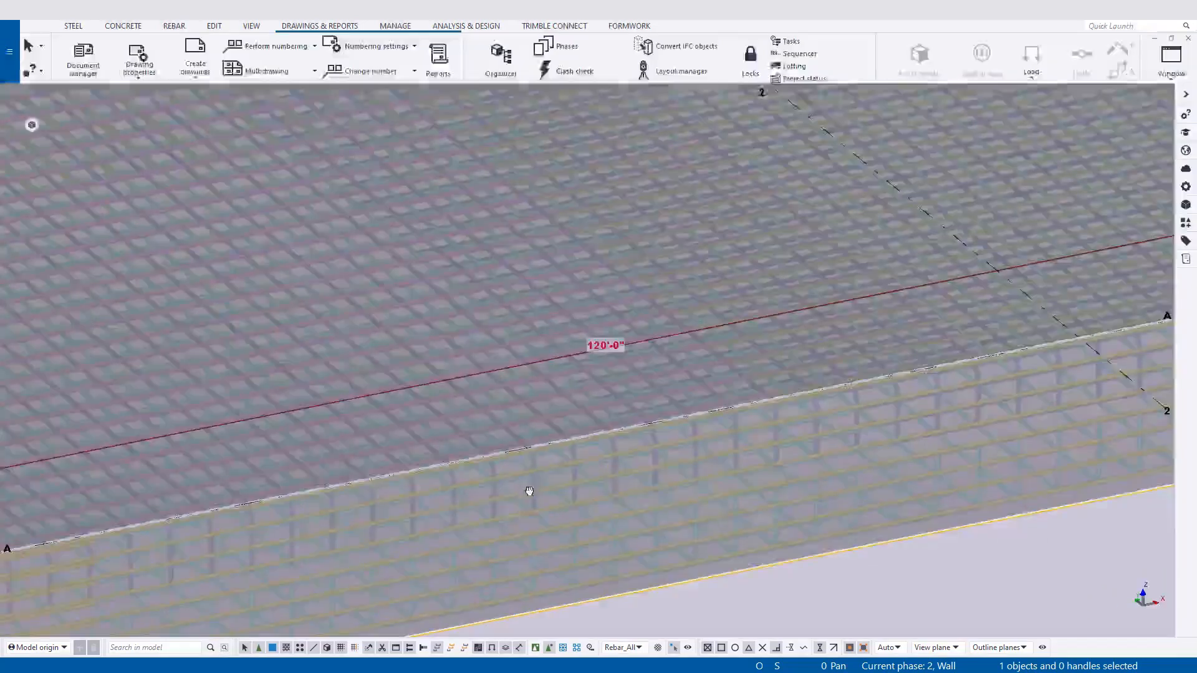
{"action": "mouse_move", "coordinate": [529, 491]}
{"action": "middle_mouse_down", "text": "ctrl"}
{"action": "mouse_move", "coordinate": [439, 457]}
{"action": "mouse_move", "coordinate": [419, 480]}
{"action": "mouse_move", "coordinate": [473, 272]}
{"action": "mouse_move", "coordinate": [484, 302]}
{"action": "mouse_move", "coordinate": [422, 288]}
{"action": "mouse_move", "coordinate": [446, 280]}
{"action": "middle_mouse_up", "text": "ctrl"}
{"action": "scroll", "coordinate": [435, 283], "scroll_direction": "up", "scroll_amount": 5}
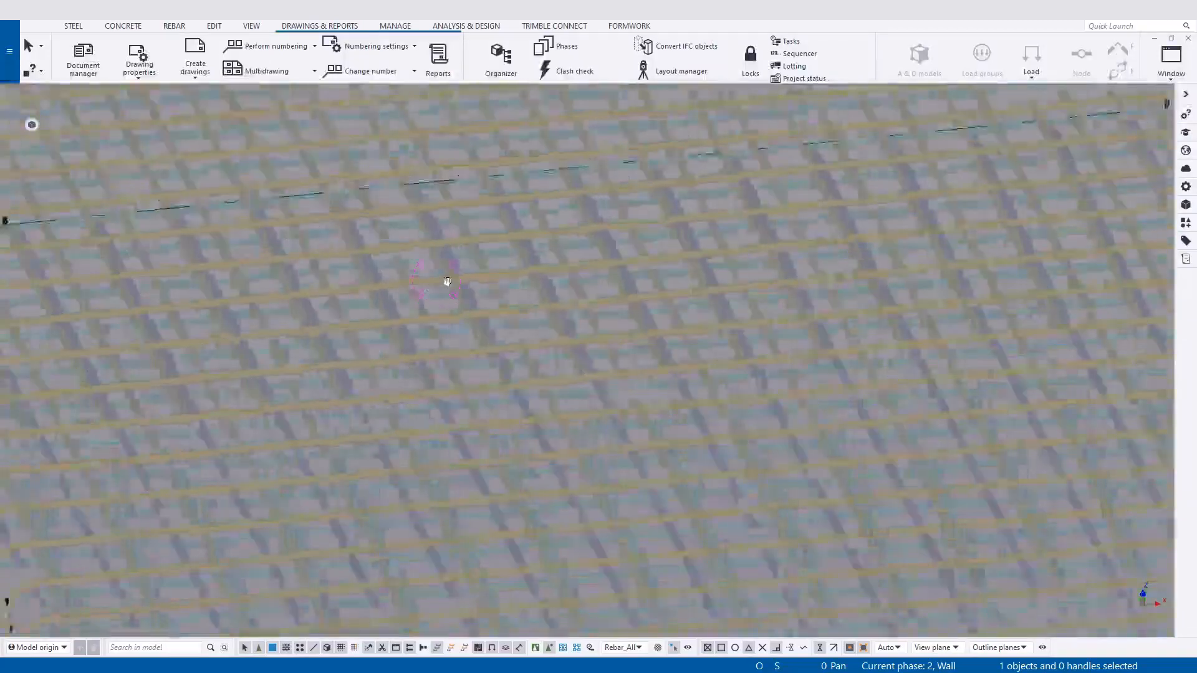
{"action": "scroll", "coordinate": [414, 278], "scroll_direction": "down", "scroll_amount": 7}
{"action": "middle_click_drag", "start_coordinate": [570, 509], "coordinate": [384, 413]}
{"action": "scroll", "coordinate": [385, 413], "scroll_direction": "down", "scroll_amount": 1}
{"action": "scroll", "coordinate": [387, 469], "scroll_direction": "up", "scroll_amount": 2}
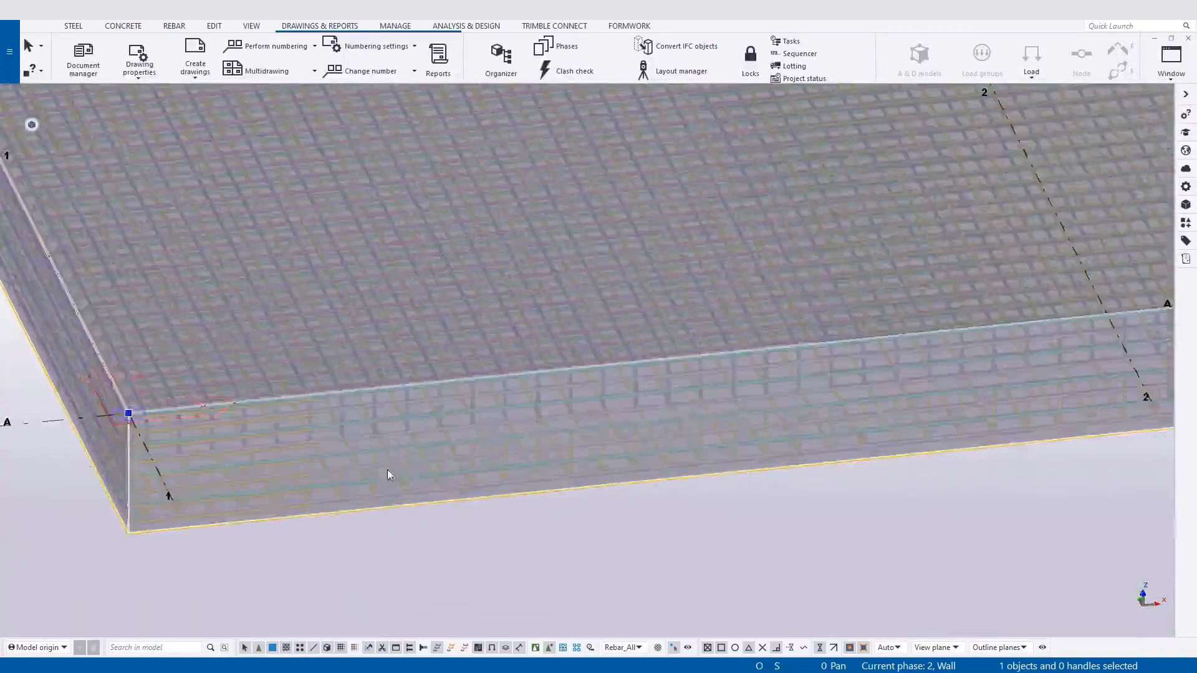
{"action": "scroll", "coordinate": [387, 470], "scroll_direction": "up", "scroll_amount": 2}
{"action": "middle_click_drag", "start_coordinate": [758, 485], "coordinate": [597, 449]}
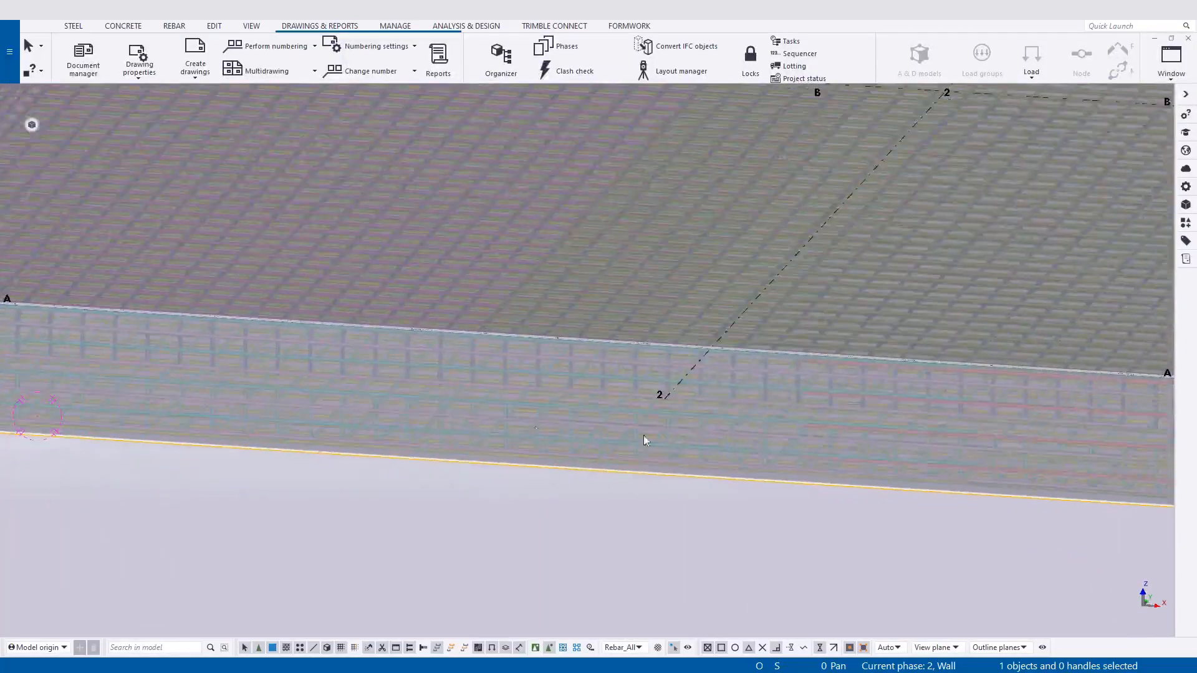
{"action": "scroll", "coordinate": [1041, 447], "scroll_direction": "up", "scroll_amount": 4}
{"action": "middle_click_drag", "start_coordinate": [1025, 433], "coordinate": [735, 453], "text": "ctrl"}
{"action": "scroll", "coordinate": [735, 453], "scroll_direction": "down", "scroll_amount": 5}
{"action": "middle_click_drag", "start_coordinate": [899, 299], "coordinate": [476, 479]}
{"action": "scroll", "coordinate": [475, 479], "scroll_direction": "down", "scroll_amount": 1}
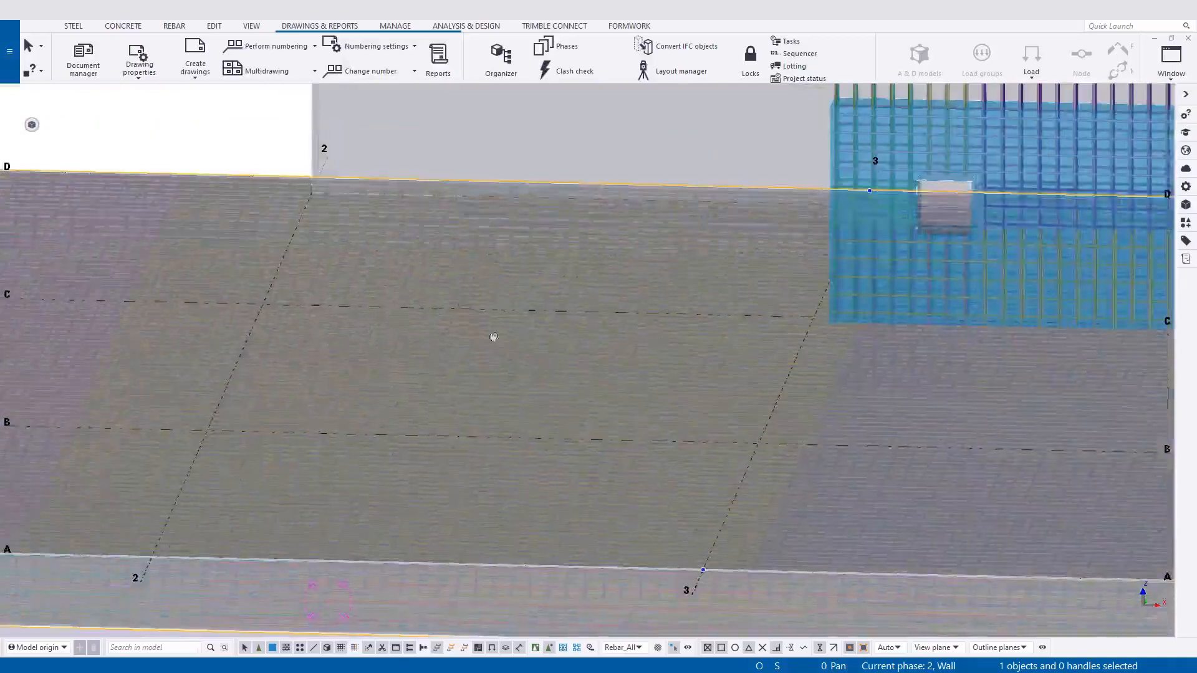
- Examine the reinforcement of the selected wall on grid C between grids 3 and 5, including around its window and door openings
{"action": "middle_click_drag", "start_coordinate": [492, 336], "coordinate": [153, 360]}
{"action": "middle_click_drag", "start_coordinate": [844, 342], "coordinate": [952, 414], "text": "ctrl"}
{"action": "scroll", "coordinate": [683, 425], "scroll_direction": "down", "scroll_amount": 5}
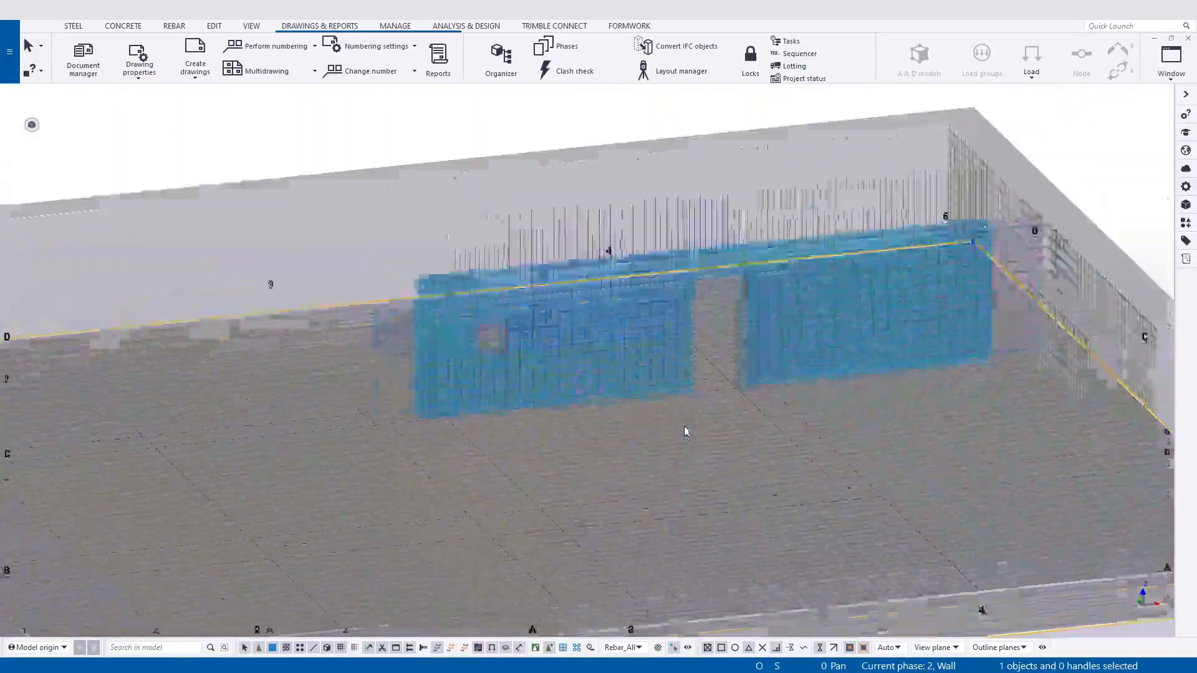
{"action": "scroll", "coordinate": [715, 381], "scroll_direction": "up", "scroll_amount": 10}
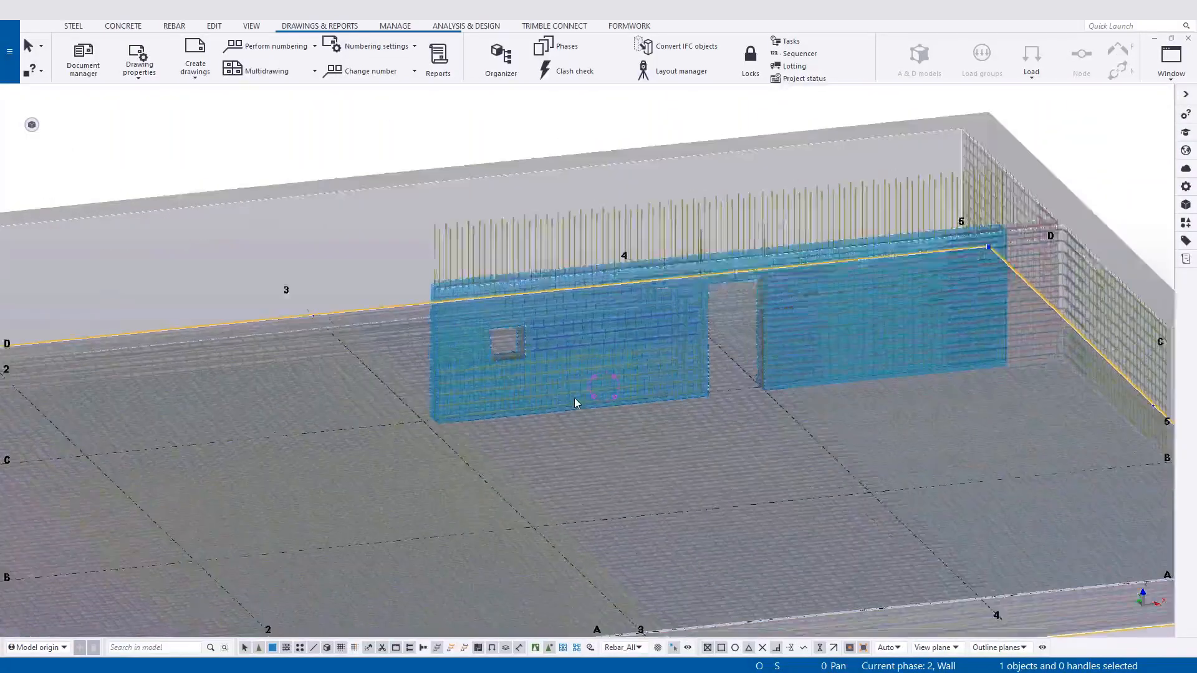
{"action": "scroll", "coordinate": [687, 382], "scroll_direction": "down", "scroll_amount": 3}
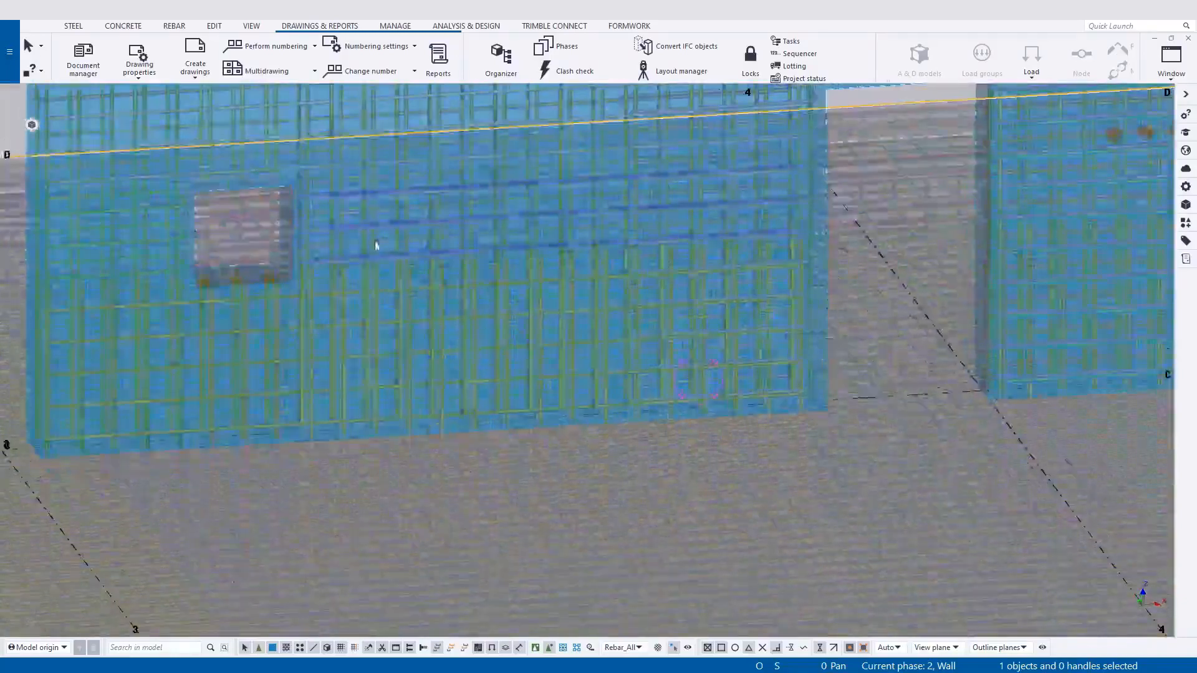
{"action": "middle_click_drag", "start_coordinate": [687, 382], "coordinate": [396, 312], "text": "ctrl"}
{"action": "scroll", "coordinate": [653, 323], "scroll_direction": "up", "scroll_amount": 3}
{"action": "scroll", "coordinate": [943, 409], "scroll_direction": "down", "scroll_amount": 2}
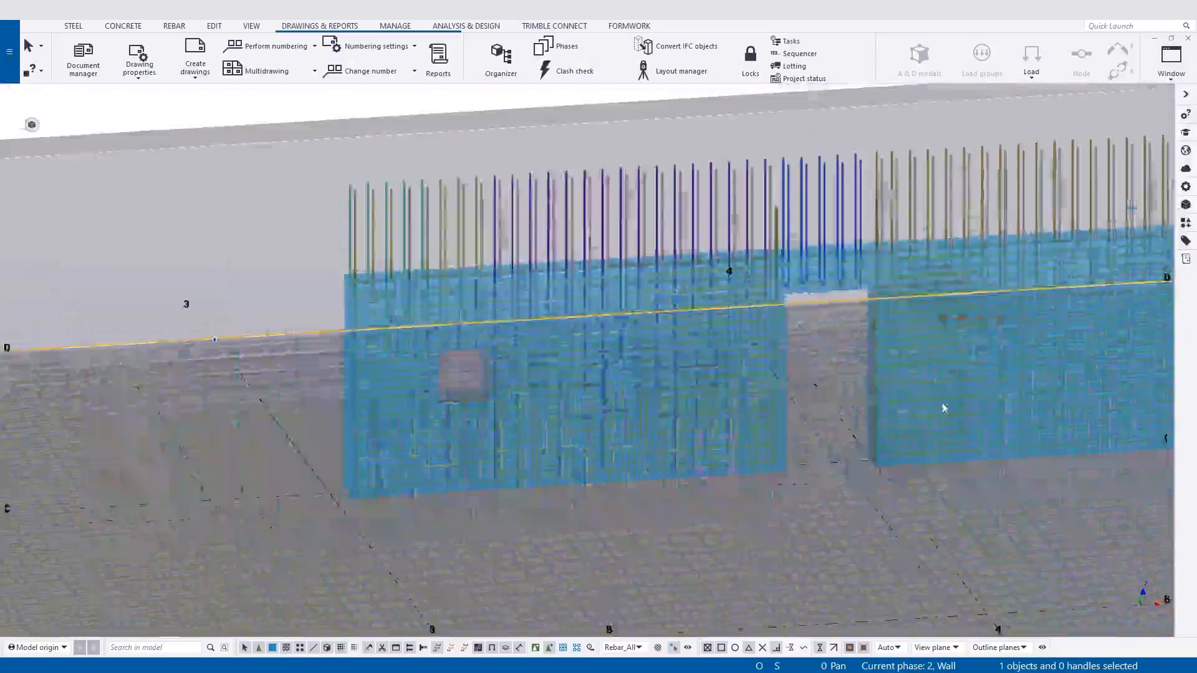
{"action": "middle_click_drag", "start_coordinate": [740, 399], "coordinate": [627, 353]}
{"action": "scroll", "coordinate": [699, 350], "scroll_direction": "down", "scroll_amount": 2}
{"action": "scroll", "coordinate": [743, 239], "scroll_direction": "up", "scroll_amount": 4}
{"action": "scroll", "coordinate": [743, 240], "scroll_direction": "down", "scroll_amount": 5}
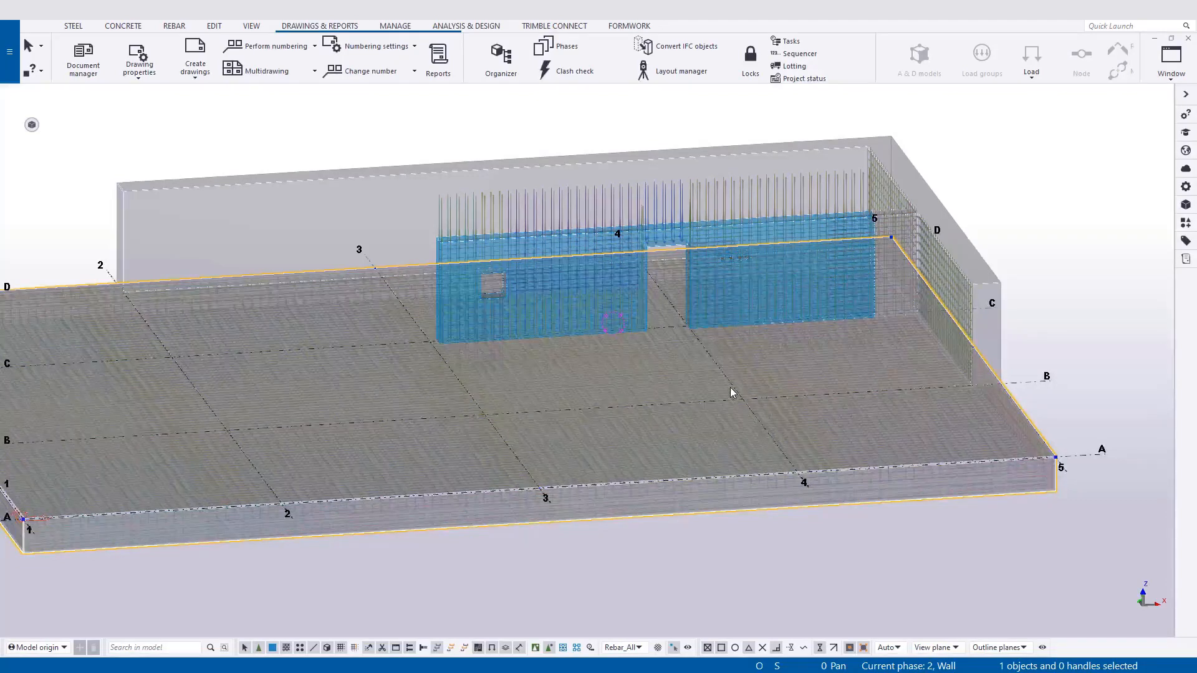
- Open the named view ELEVATION ON GRID C and frame the selected wall between grids 3 and 5
{"action": "key", "text": "ctrl+p"}
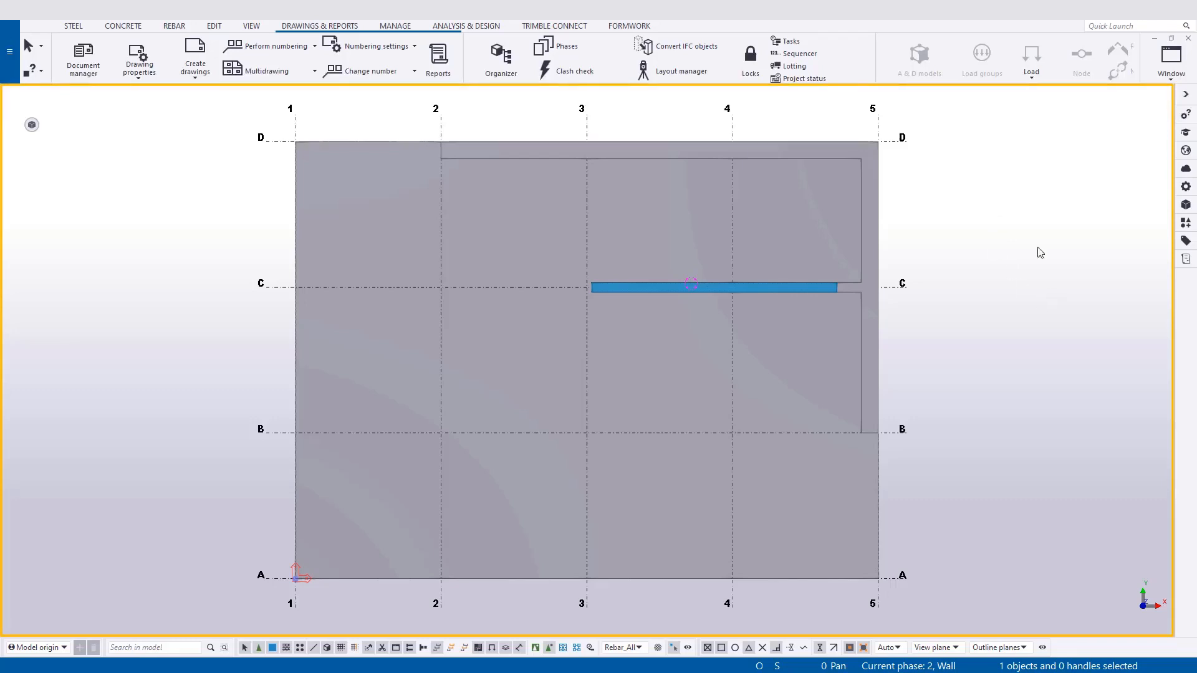
{"action": "left_click", "coordinate": [251, 26]}
{"action": "left_click", "coordinate": [80, 74]}
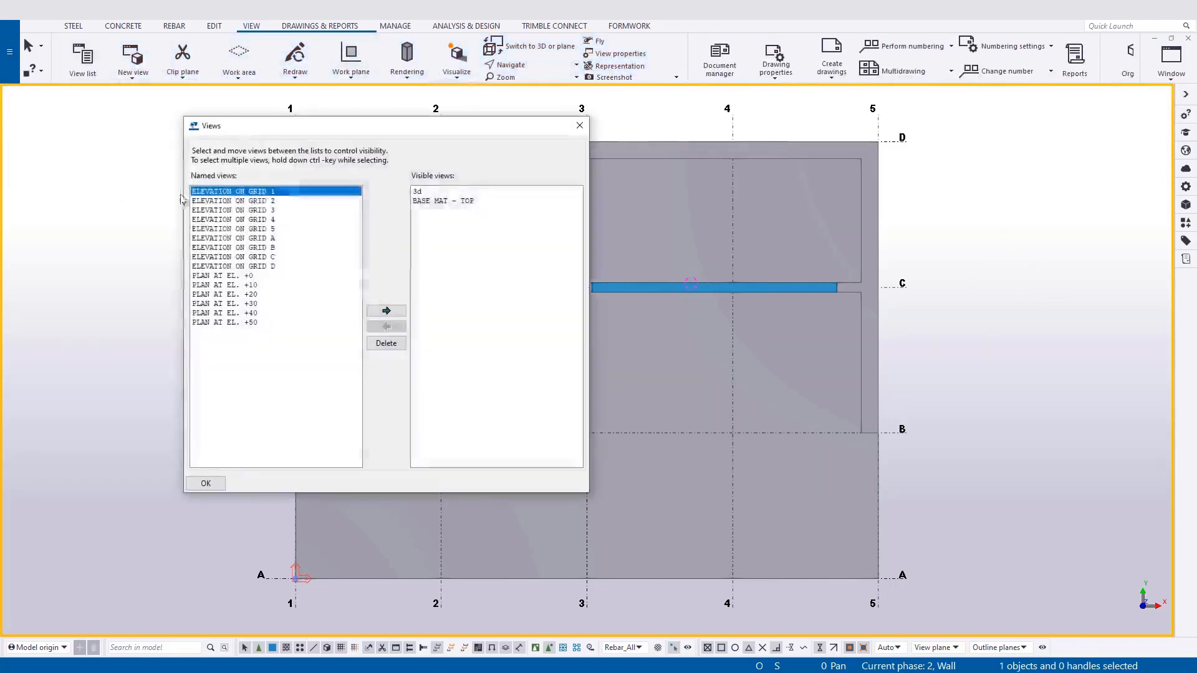
{"action": "left_click_drag", "start_coordinate": [411, 127], "coordinate": [899, 143]}
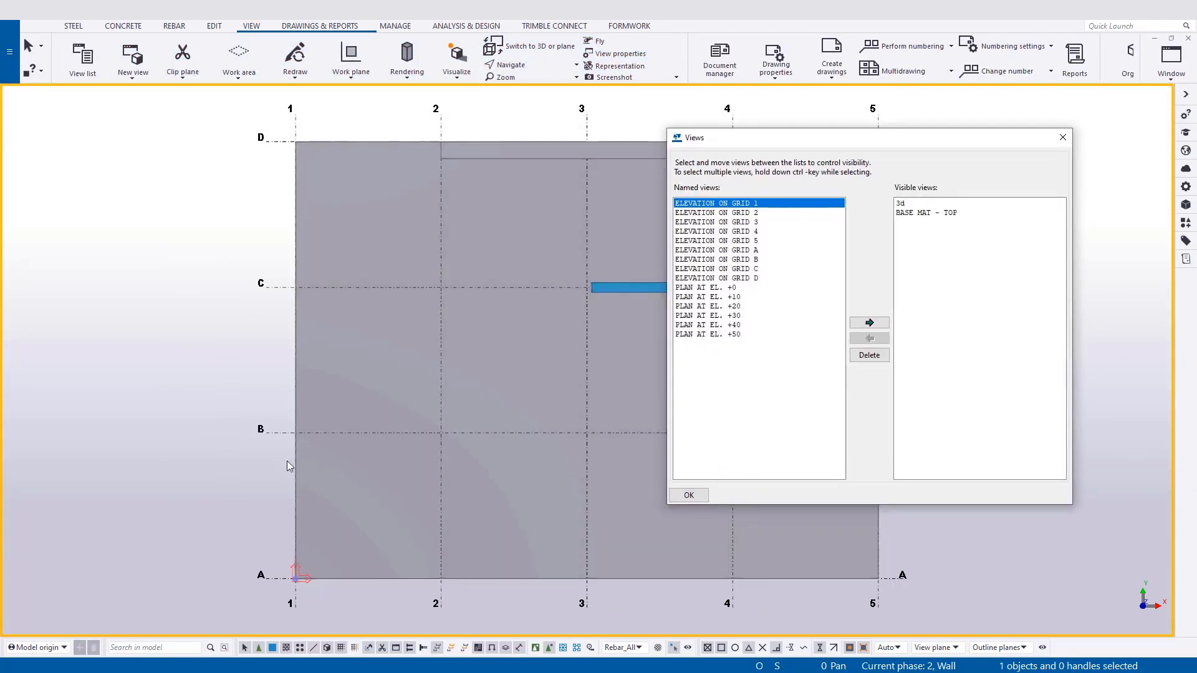
{"action": "left_click", "coordinate": [769, 269]}
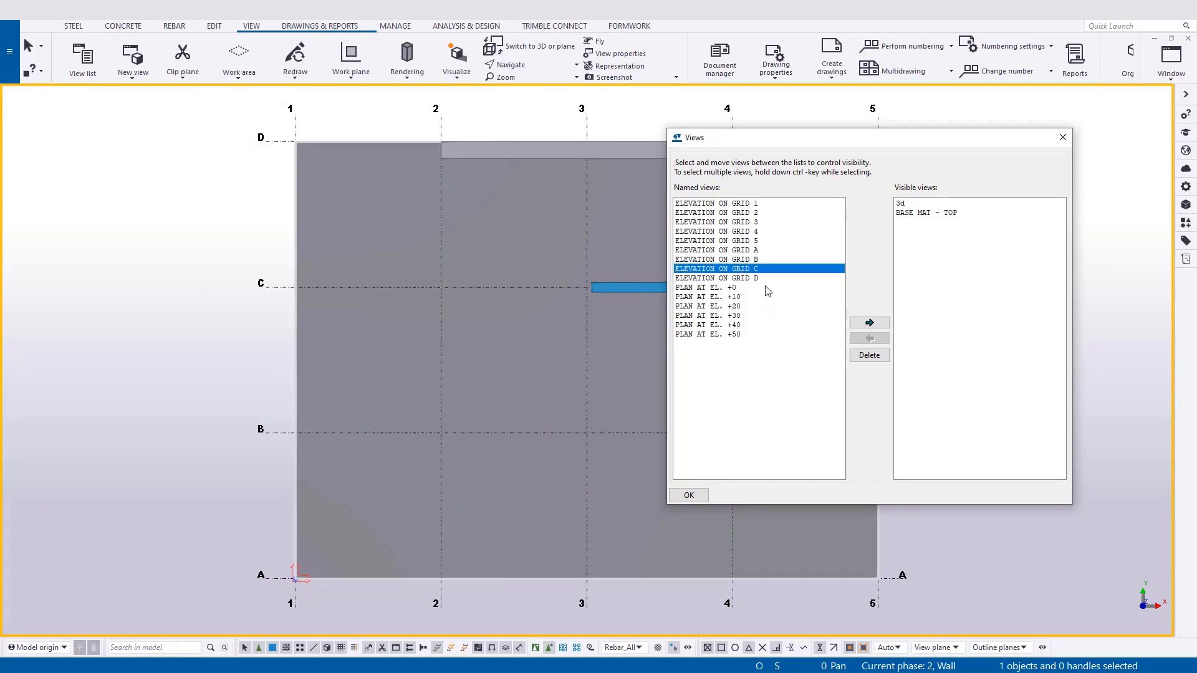
{"action": "left_click", "coordinate": [879, 324]}
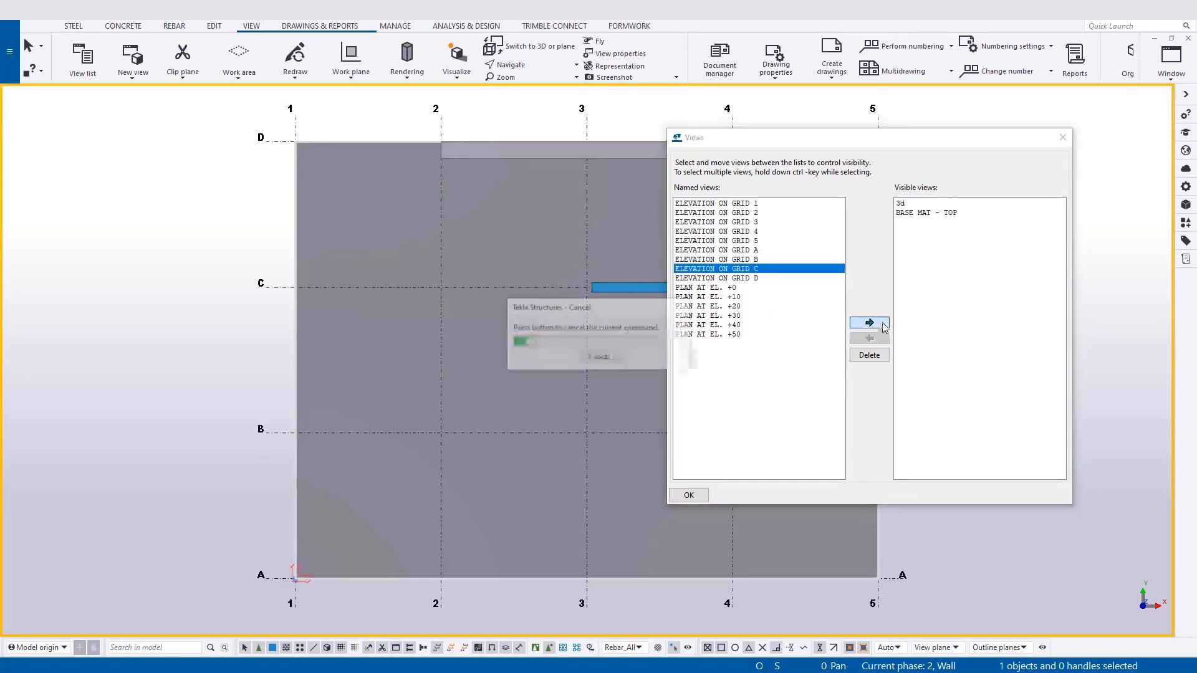
{"action": "left_click", "coordinate": [1061, 139]}
{"action": "middle_click_drag", "start_coordinate": [660, 475], "coordinate": [558, 387]}
{"action": "scroll", "coordinate": [650, 487], "scroll_direction": "up", "scroll_amount": 4}
{"action": "middle_click_drag", "start_coordinate": [549, 489], "coordinate": [535, 494]}
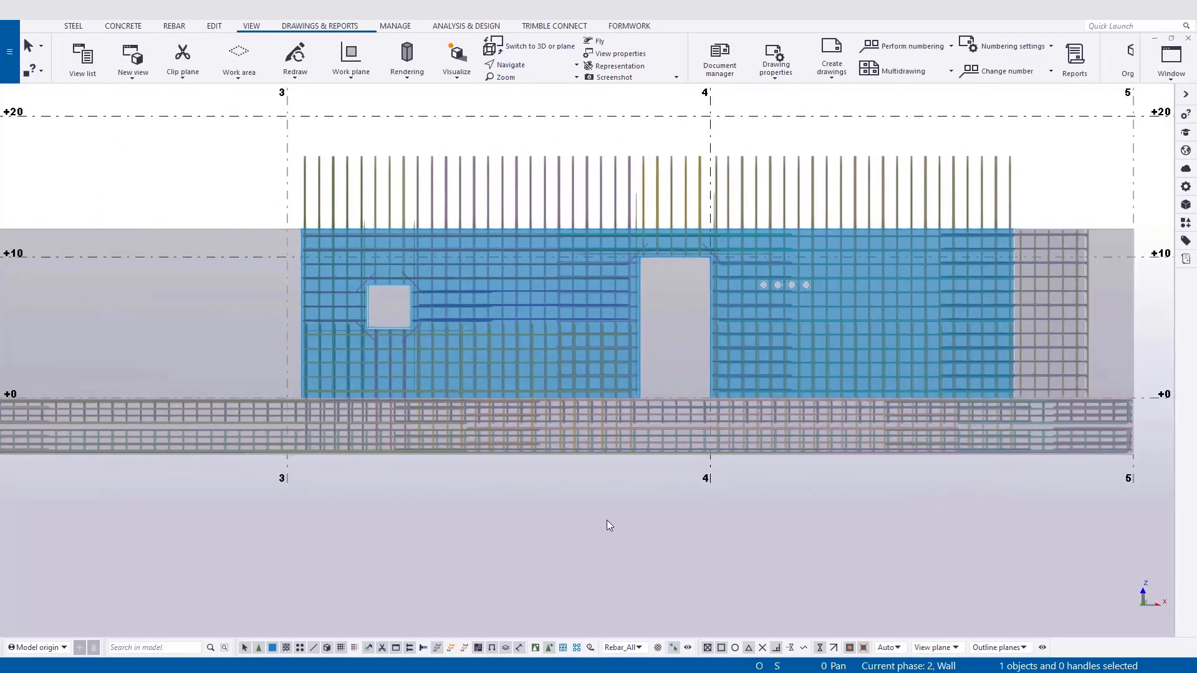
- Fit the elevation's work area with two points, from above the wall's dowels near grid 3 to the wall's base near grid 5
{"action": "middle_click_drag", "start_coordinate": [607, 521], "coordinate": [578, 524]}
{"action": "scroll", "coordinate": [577, 524], "scroll_direction": "down", "scroll_amount": 4}
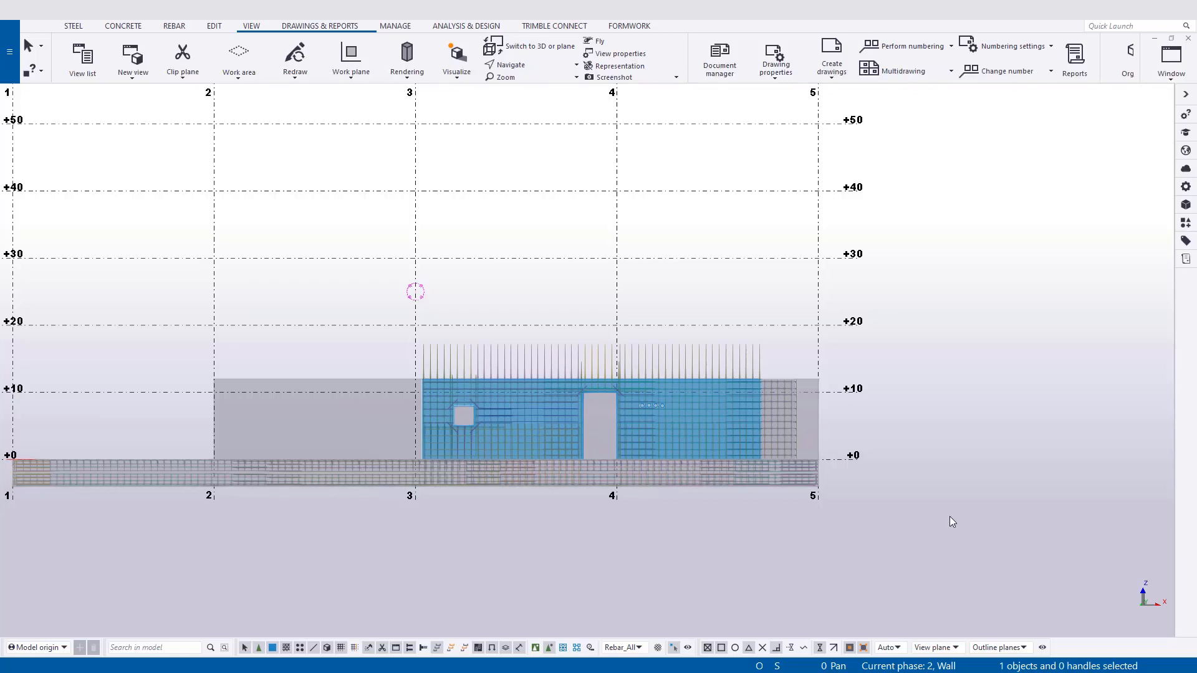
{"action": "scroll", "coordinate": [648, 529], "scroll_direction": "up", "scroll_amount": 2}
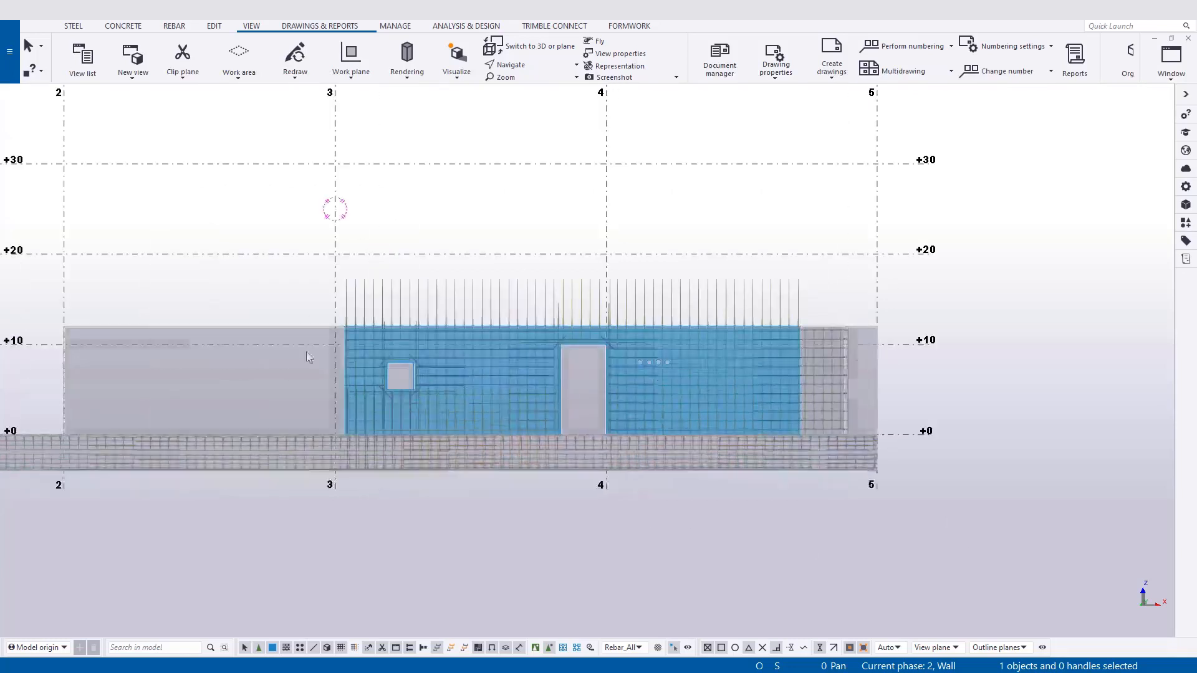
{"action": "left_click", "coordinate": [823, 240]}
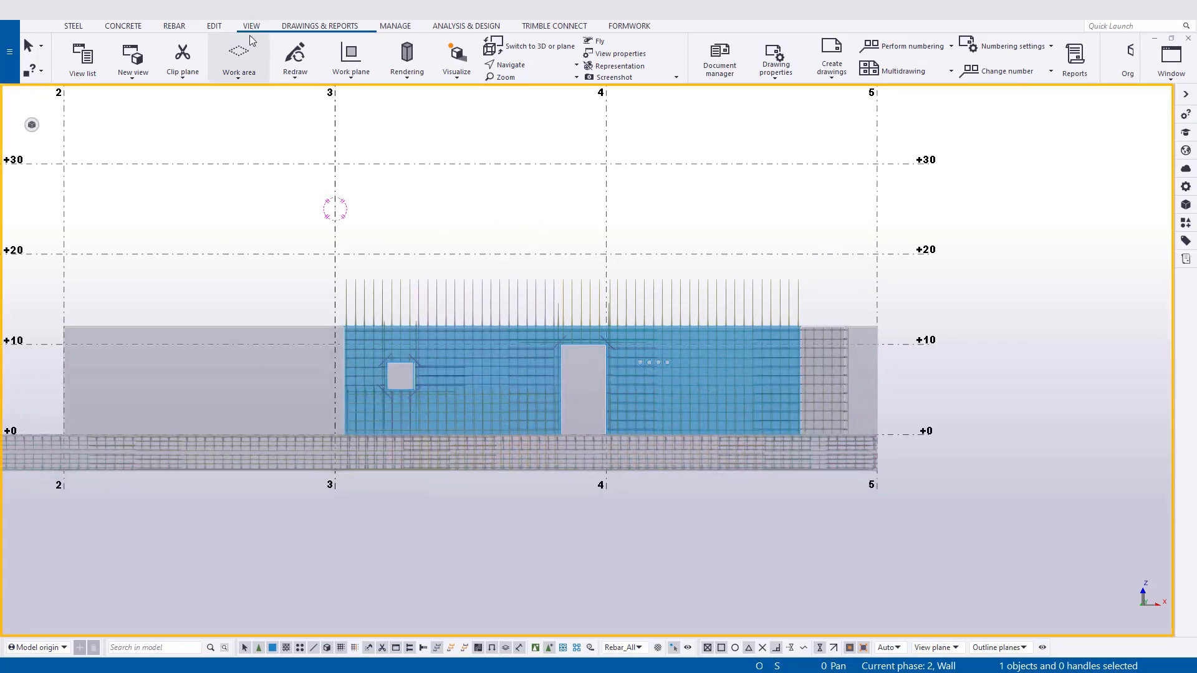
{"action": "left_click", "coordinate": [239, 69]}
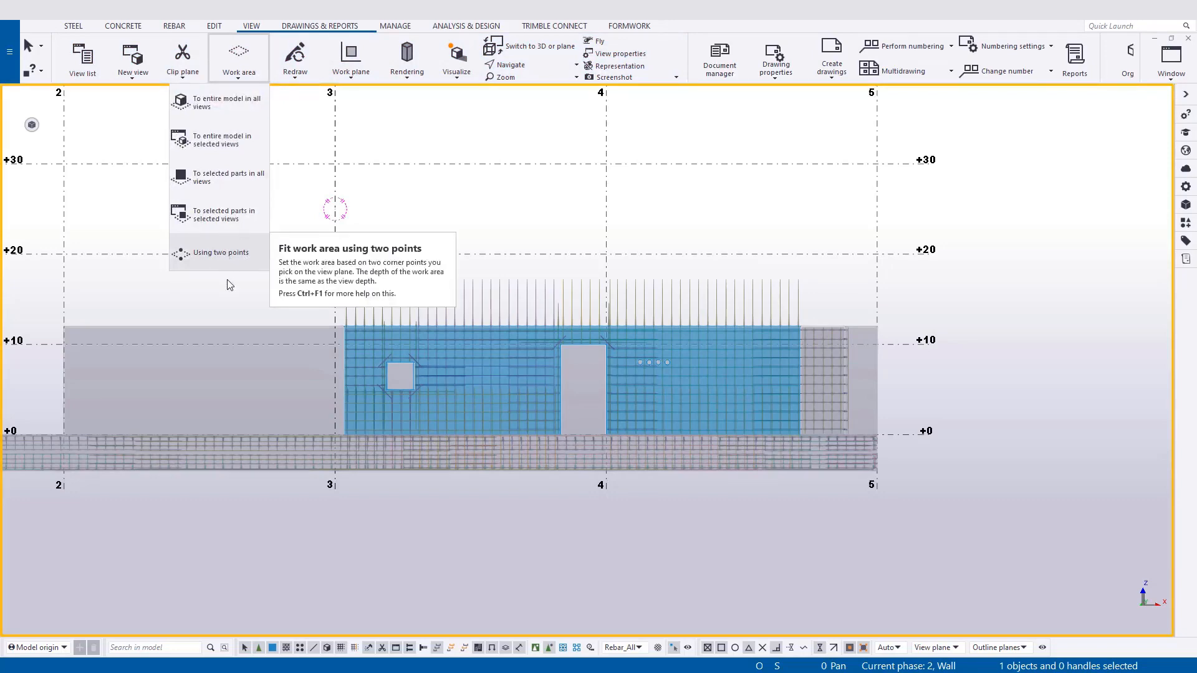
{"action": "left_click", "coordinate": [230, 257]}
{"action": "scroll", "coordinate": [339, 312], "scroll_direction": "up", "scroll_amount": 3}
{"action": "left_click", "coordinate": [347, 240]}
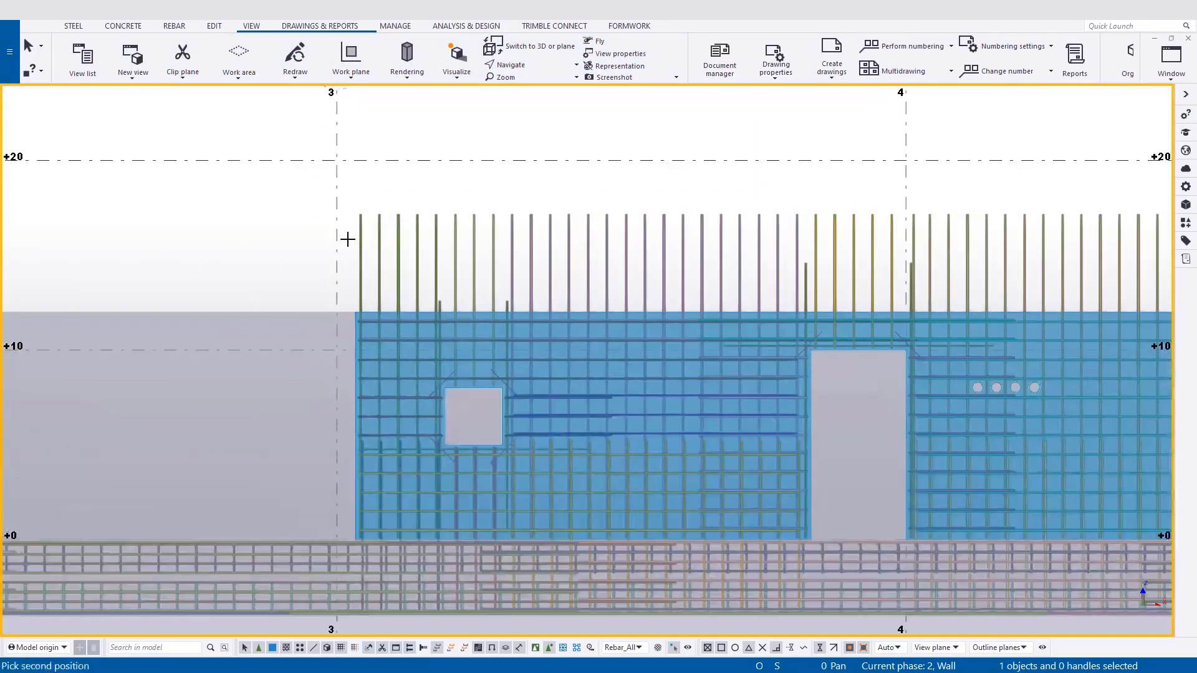
{"action": "middle_click_drag", "start_coordinate": [989, 473], "coordinate": [523, 371]}
{"action": "scroll", "coordinate": [878, 430], "scroll_direction": "up", "scroll_amount": 4}
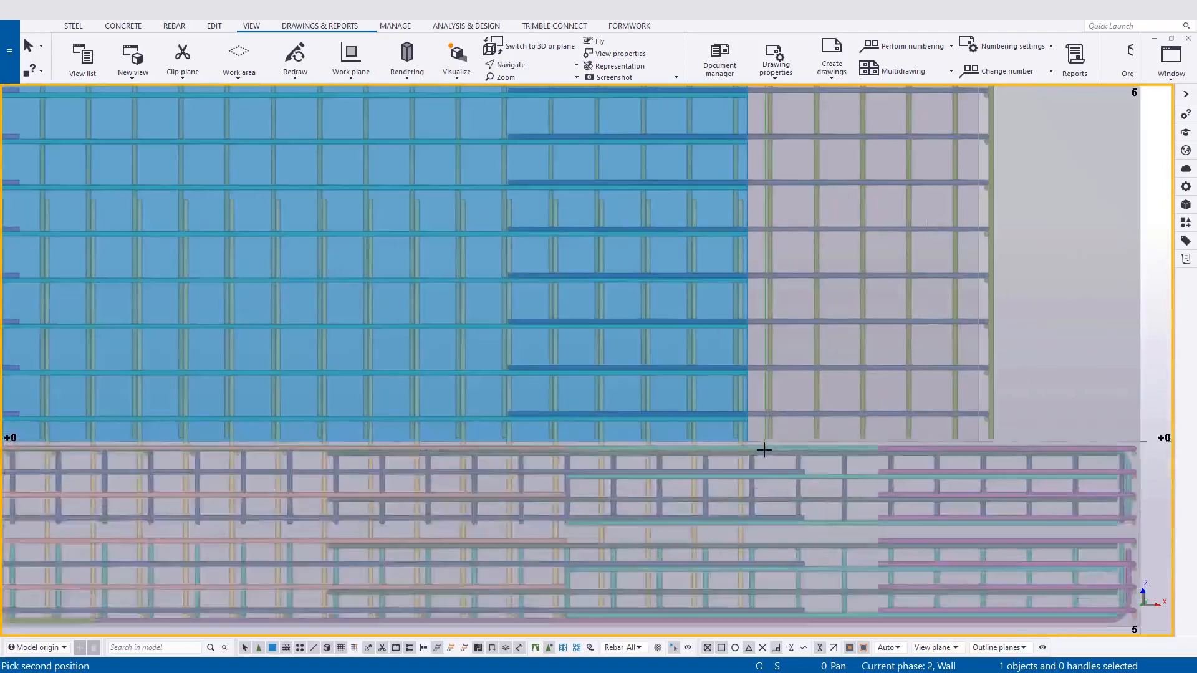
{"action": "scroll", "coordinate": [764, 450], "scroll_direction": "up", "scroll_amount": 2}
{"action": "left_click", "coordinate": [758, 444]}
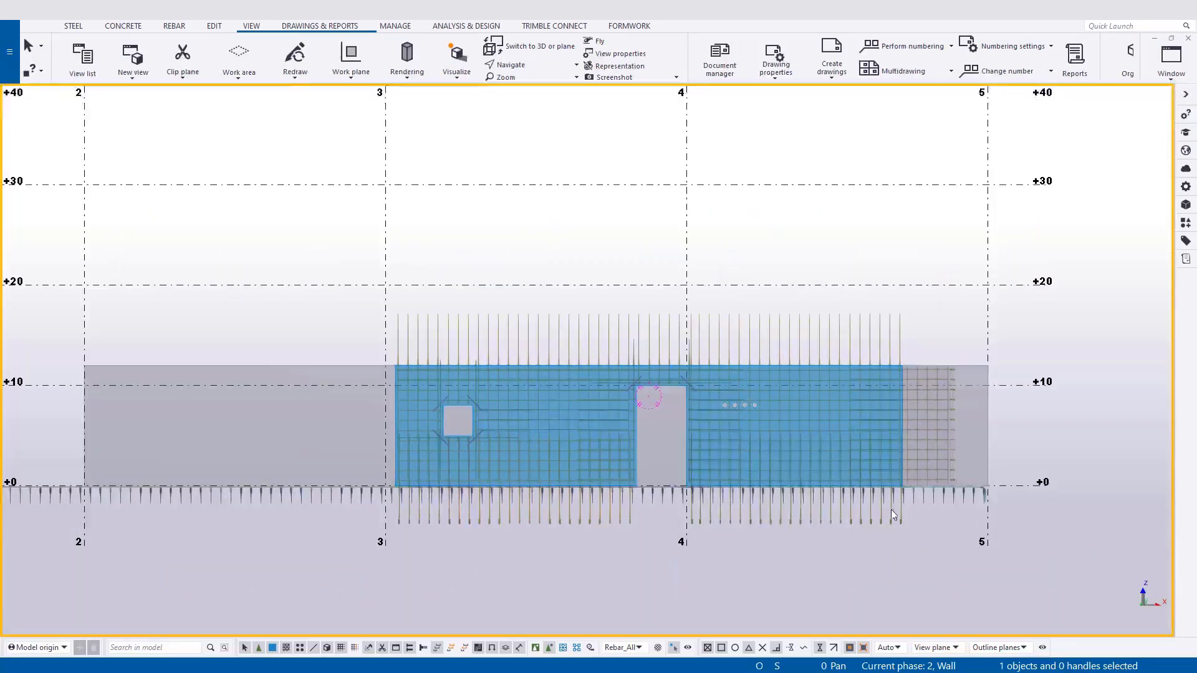
- Start creating a general arrangement drawing from the grid C elevation view
{"action": "scroll", "coordinate": [891, 510], "scroll_direction": "up", "scroll_amount": 1}
{"action": "scroll", "coordinate": [651, 404], "scroll_direction": "up", "scroll_amount": 3}
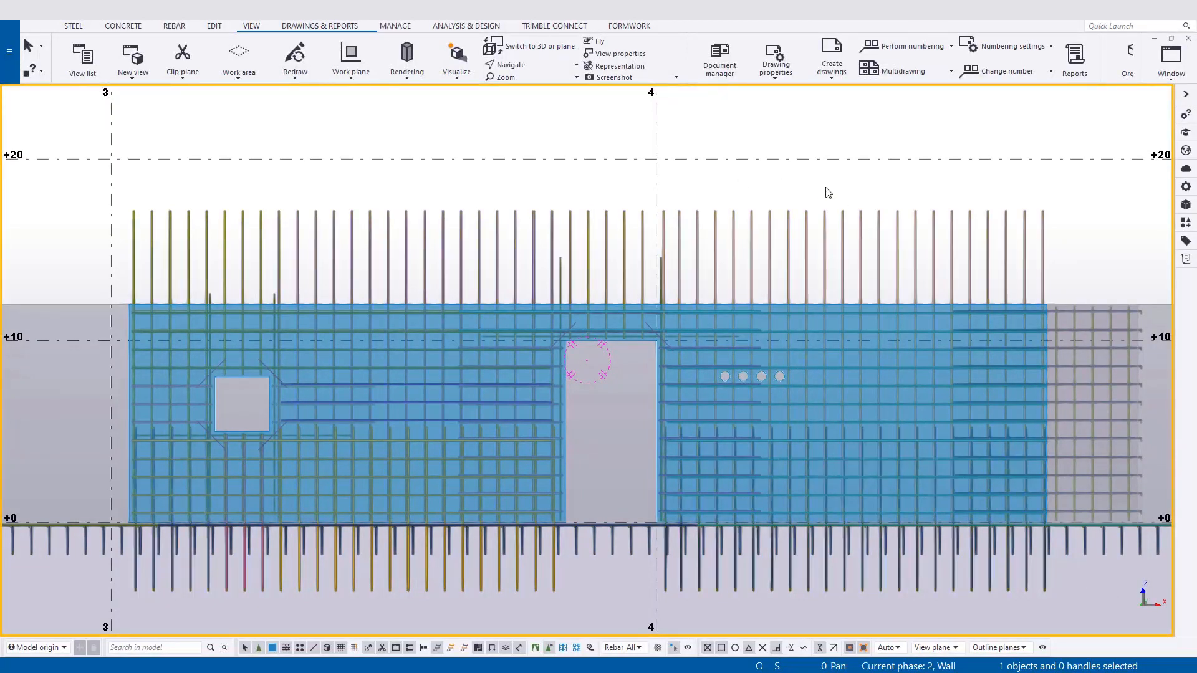
{"action": "left_click", "coordinate": [310, 28]}
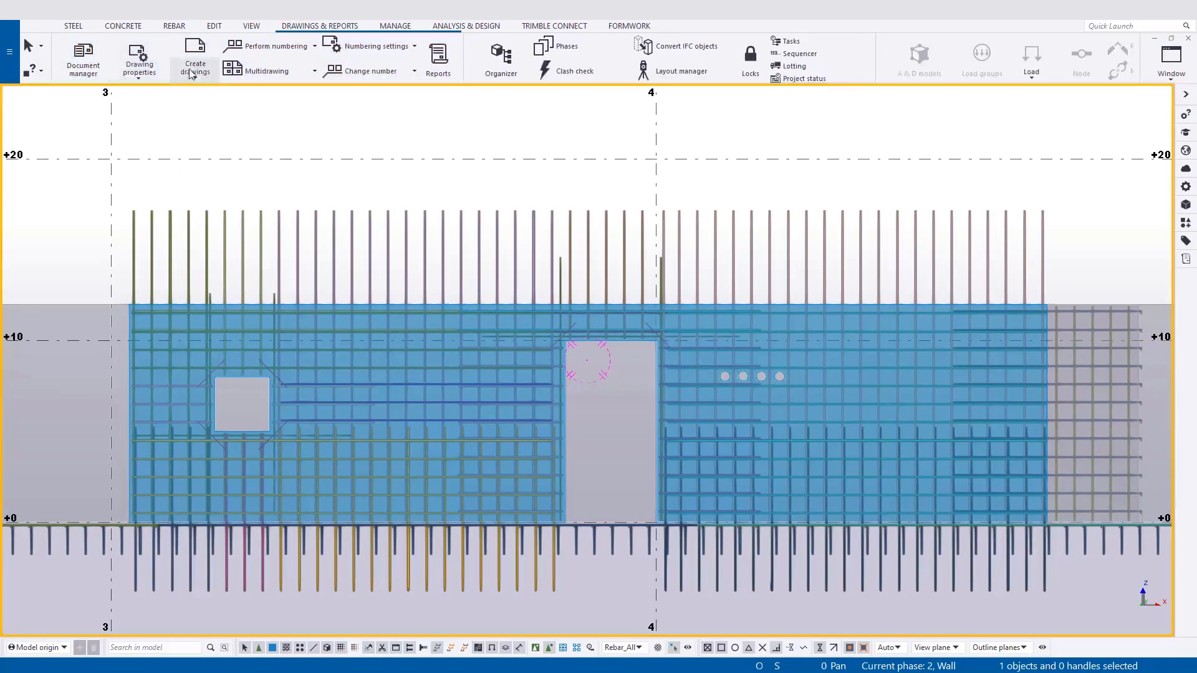
{"action": "left_click", "coordinate": [193, 73]}
{"action": "left_click", "coordinate": [139, 67]}
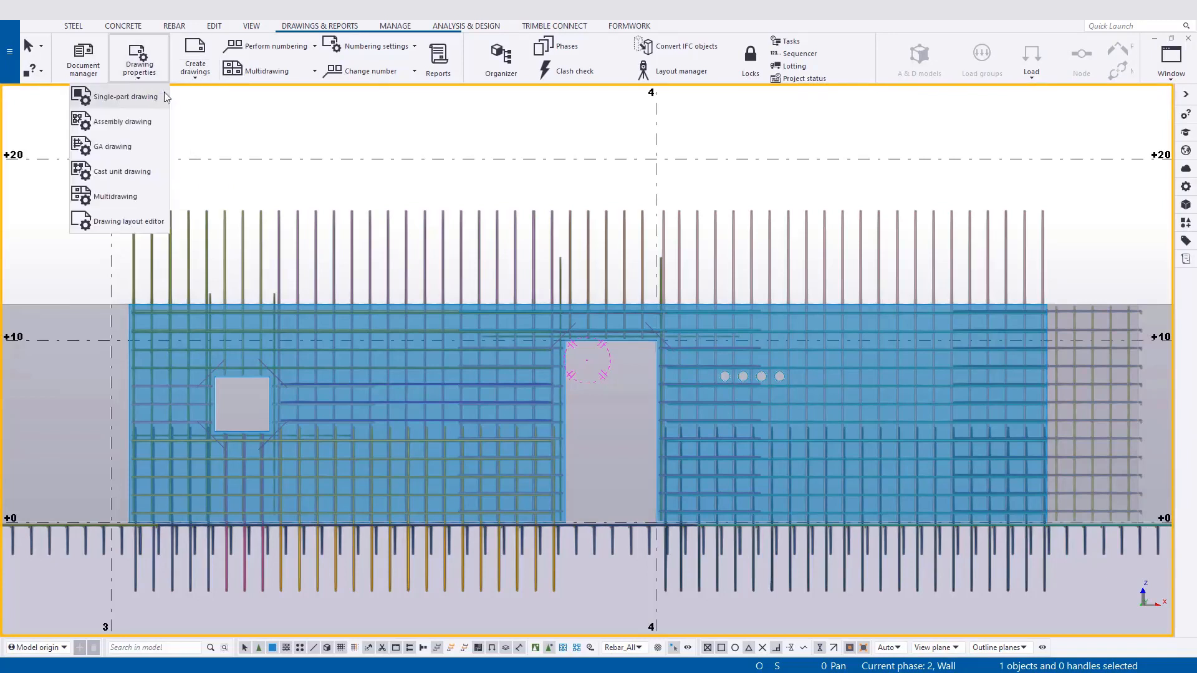
{"action": "left_click", "coordinate": [787, 188]}
{"action": "right_click", "coordinate": [792, 128]}
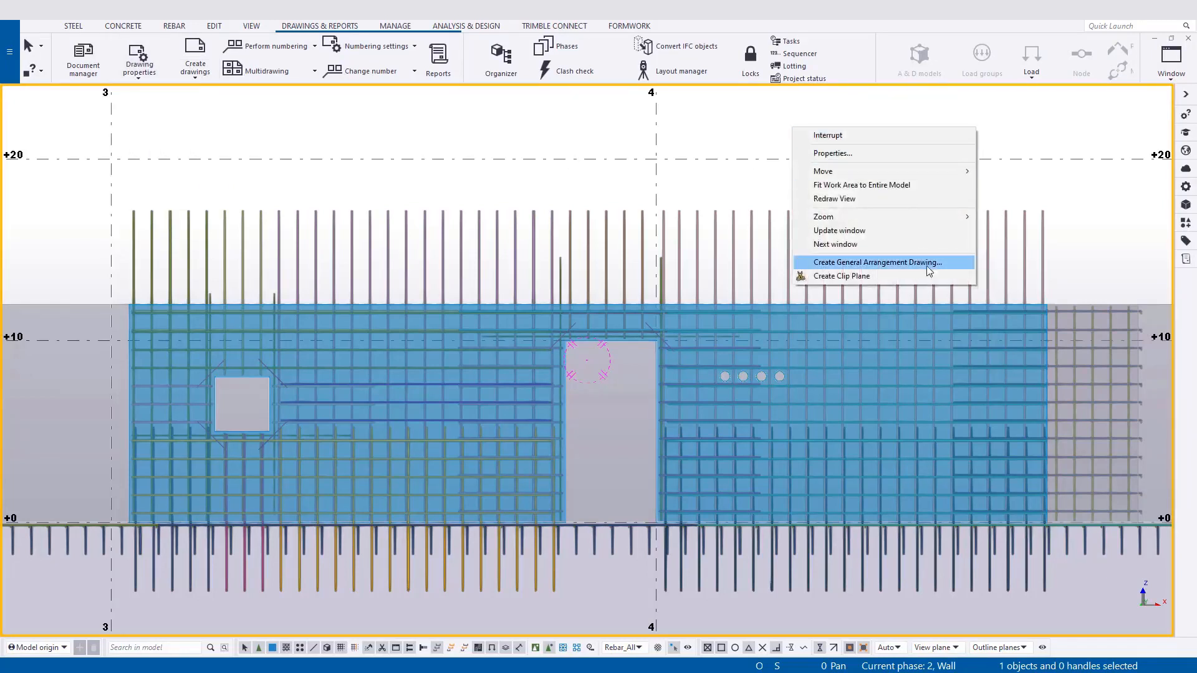
{"action": "left_click", "coordinate": [895, 263]}
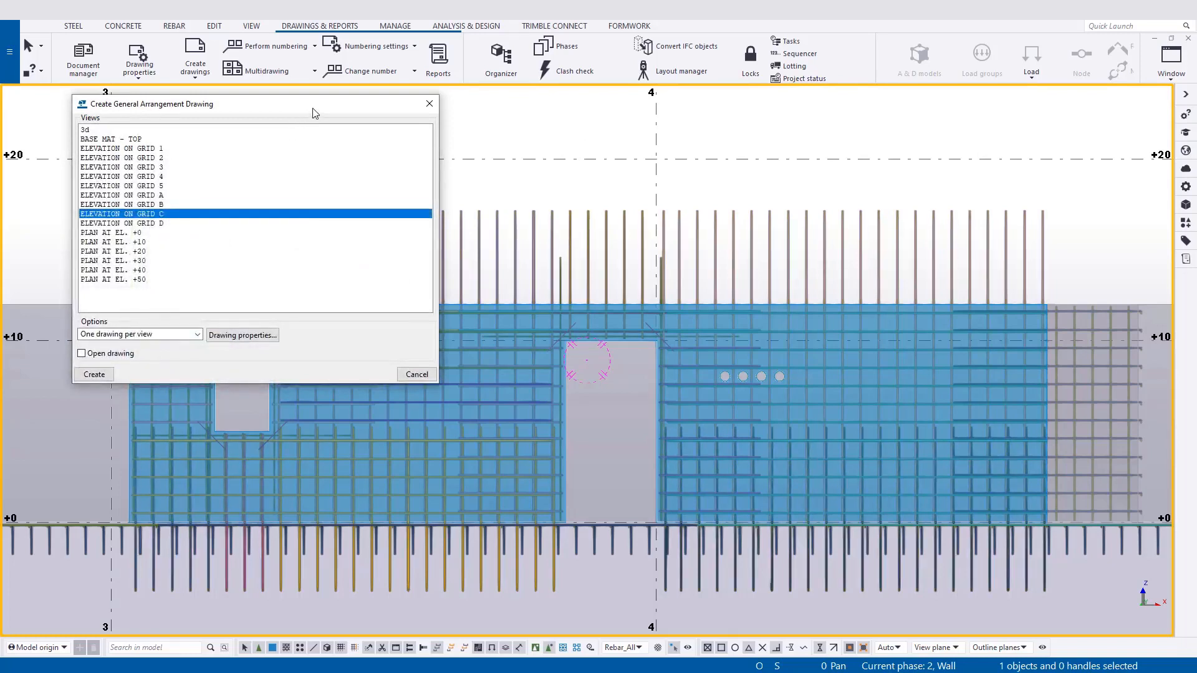
- Try selecting the elevations on grids A to C, review the options for drawings per view, and reselect only ELEVATION ON GRID C
{"action": "left_click", "coordinate": [166, 205], "text": "shift"}
{"action": "left_click", "coordinate": [167, 195], "text": "shift"}
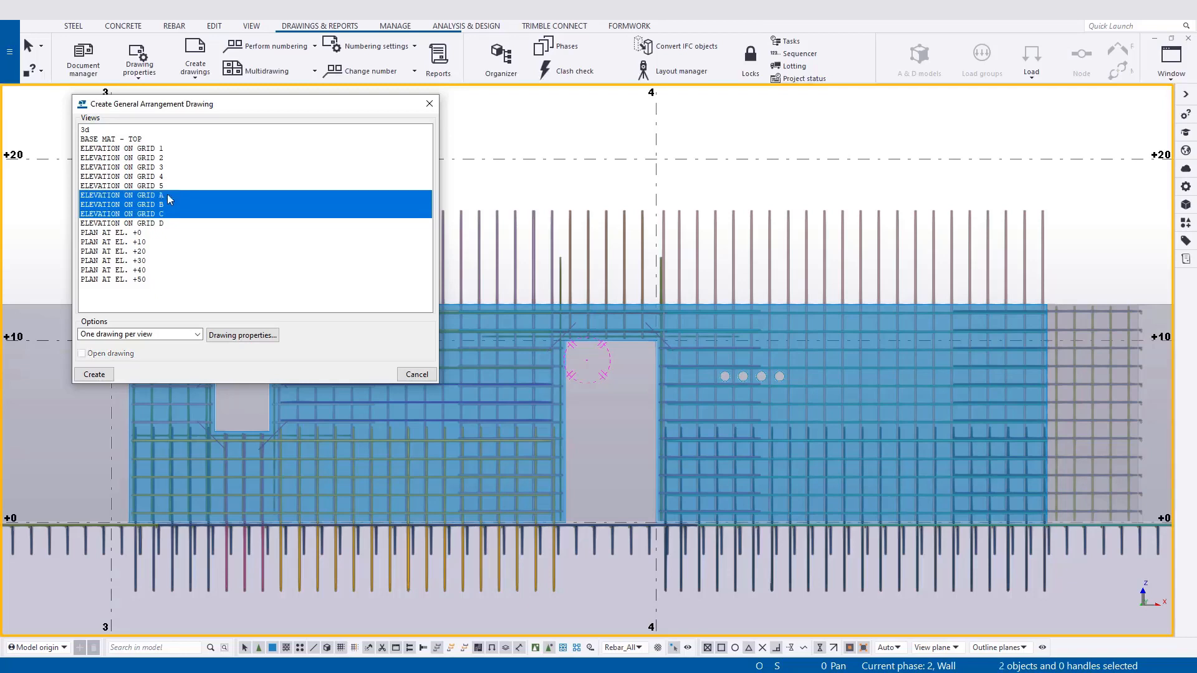
{"action": "left_click", "coordinate": [156, 334]}
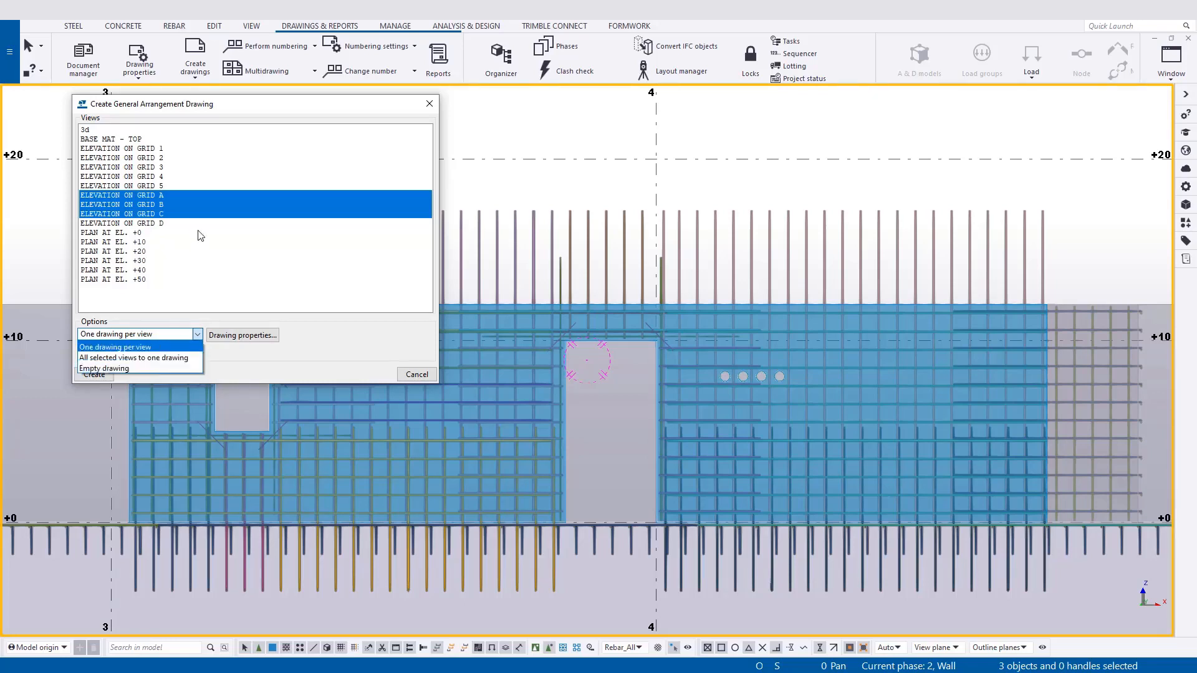
{"action": "left_click", "coordinate": [185, 218]}
{"action": "left_click", "coordinate": [186, 215]}
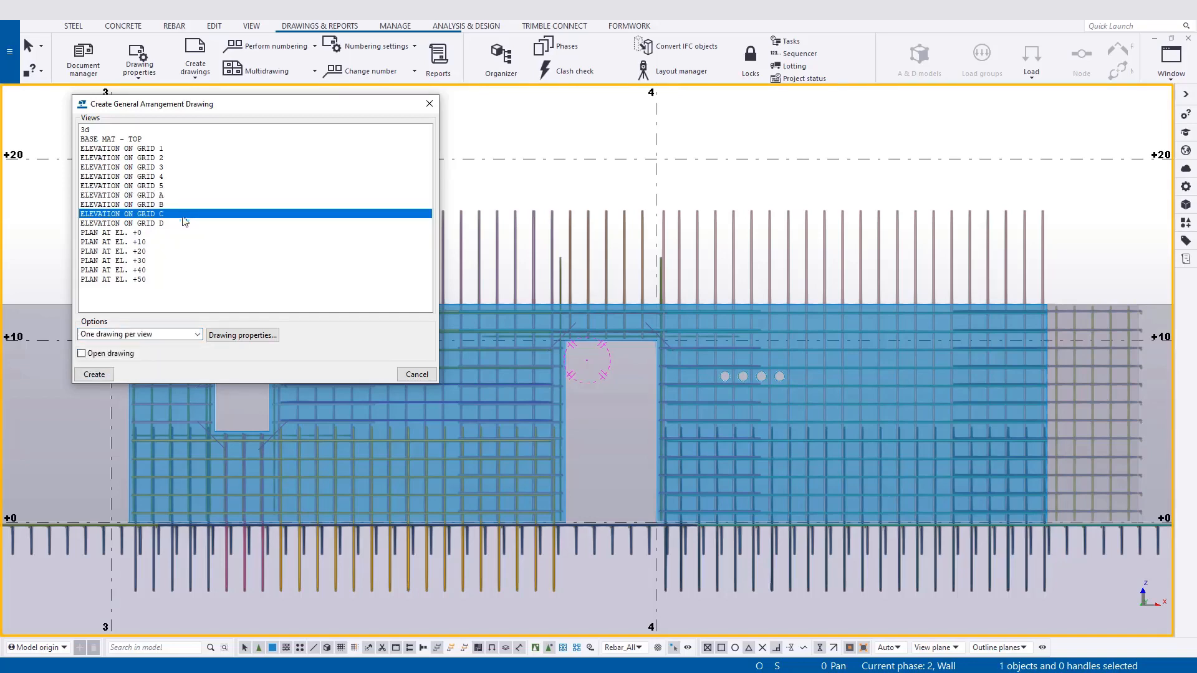
- Open the general arrangement drawing properties and load the saved Rebar settings
{"action": "left_click", "coordinate": [244, 337]}
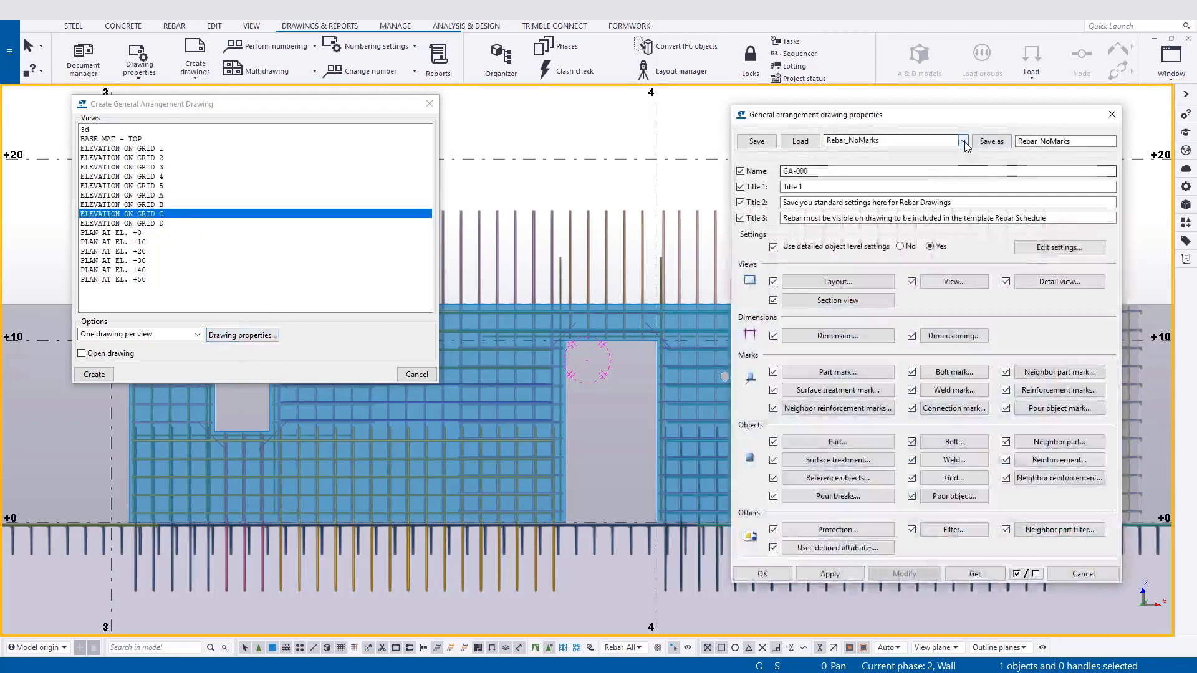
{"action": "left_click", "coordinate": [917, 138]}
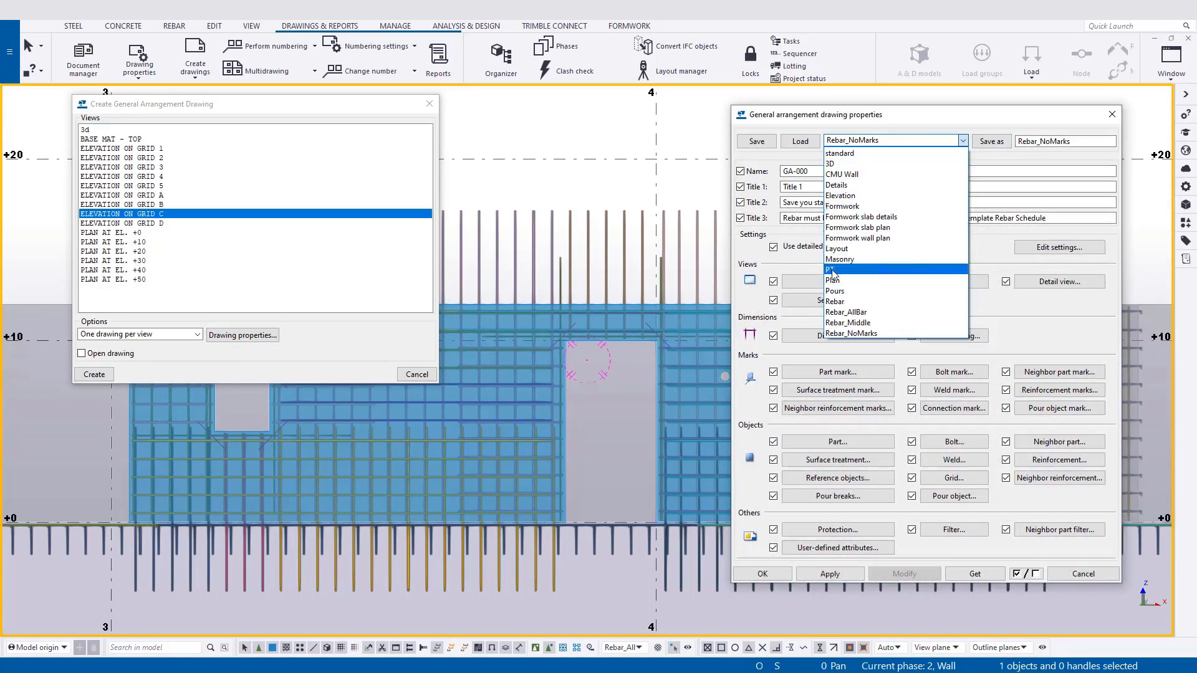
{"action": "left_click", "coordinate": [834, 301]}
{"action": "left_click", "coordinate": [800, 141]}
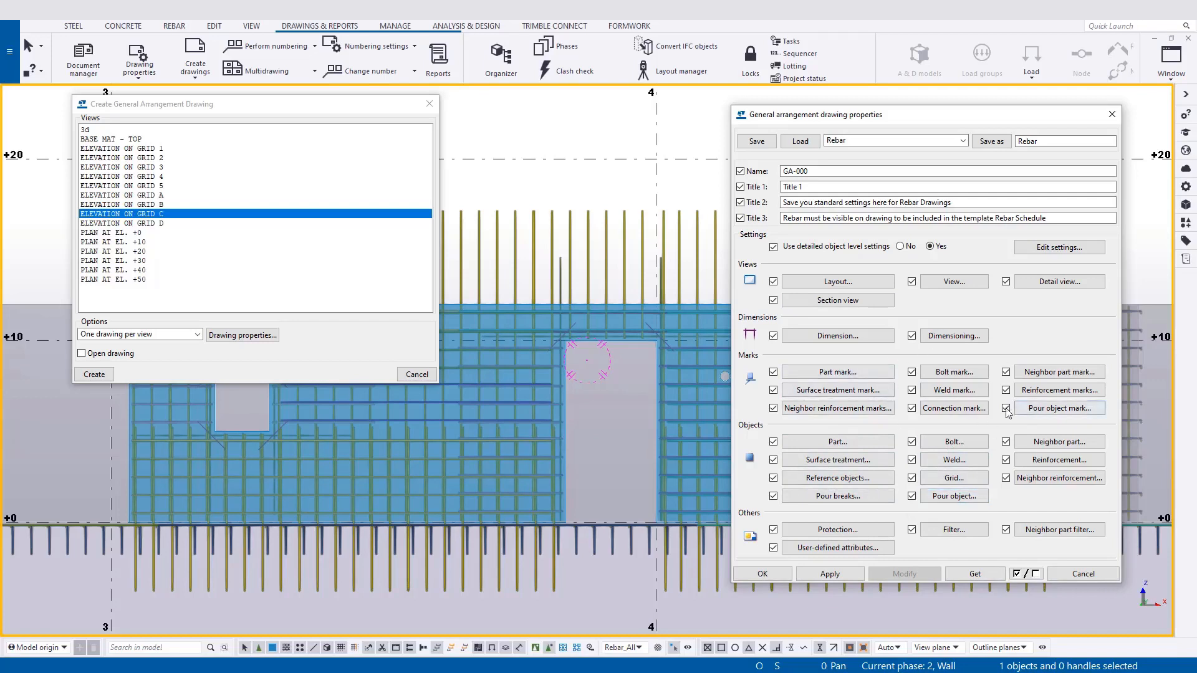
- Load the Rebar_NoMarks settings into the general arrangement drawing properties and apply them
{"action": "left_click", "coordinate": [963, 141]}
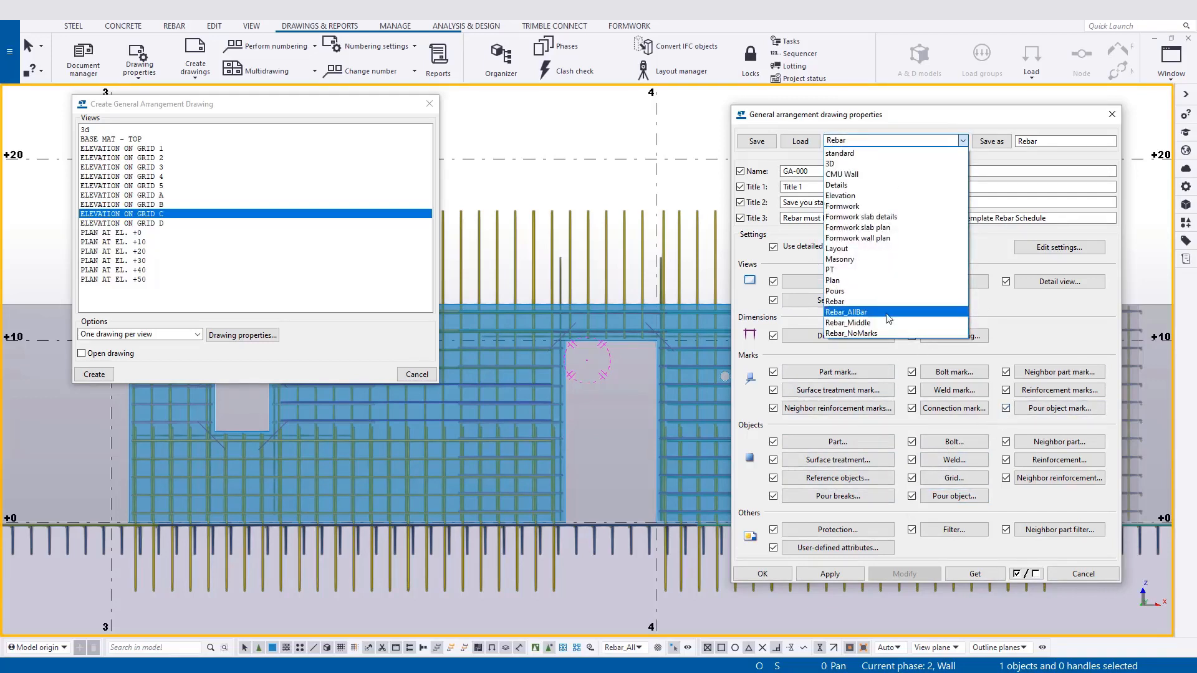
{"action": "left_click", "coordinate": [889, 333]}
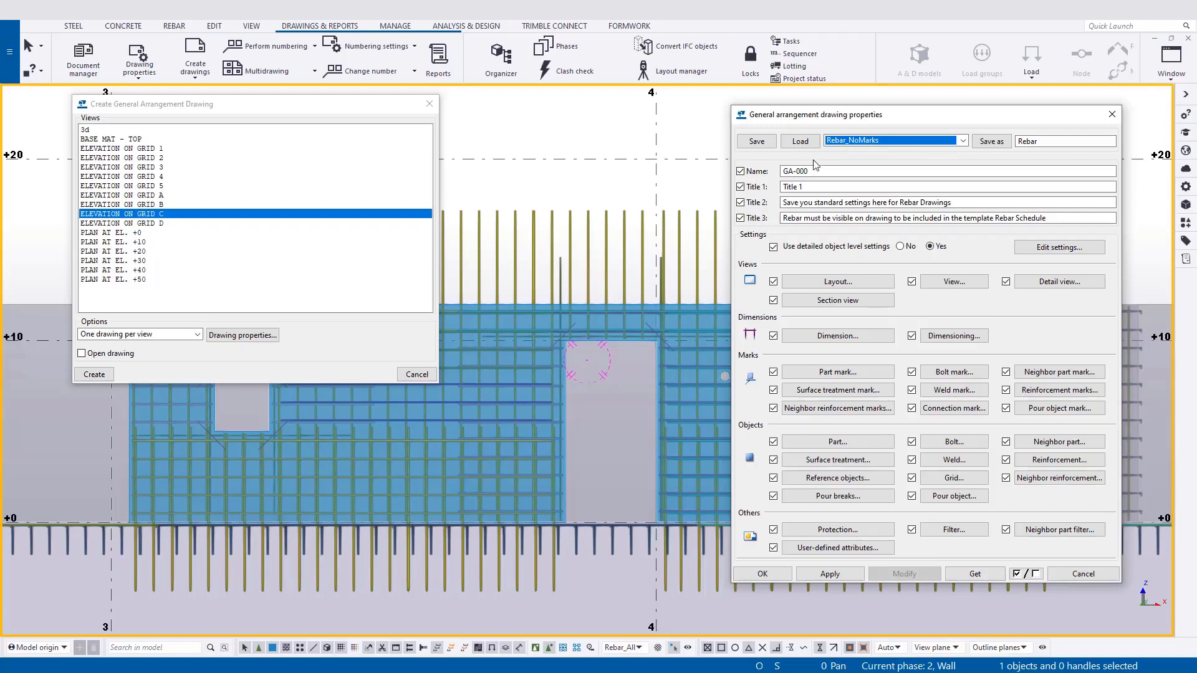
{"action": "left_click", "coordinate": [811, 145]}
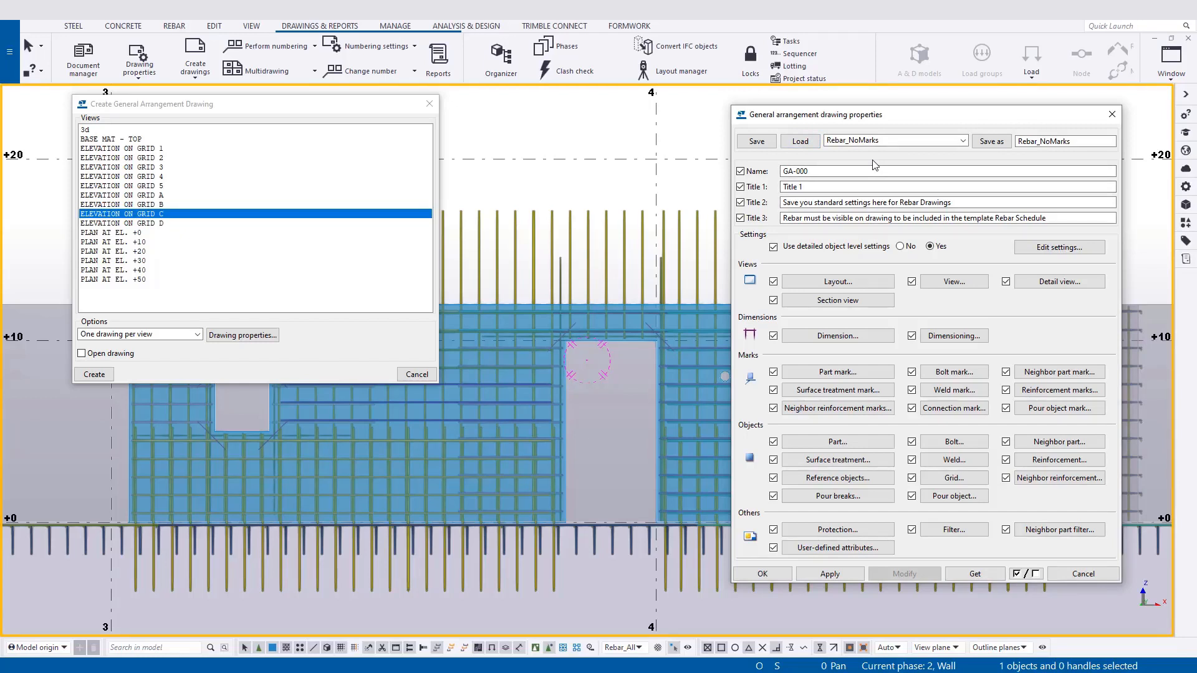
{"action": "left_click", "coordinate": [829, 573]}
{"action": "left_click", "coordinate": [762, 573]}
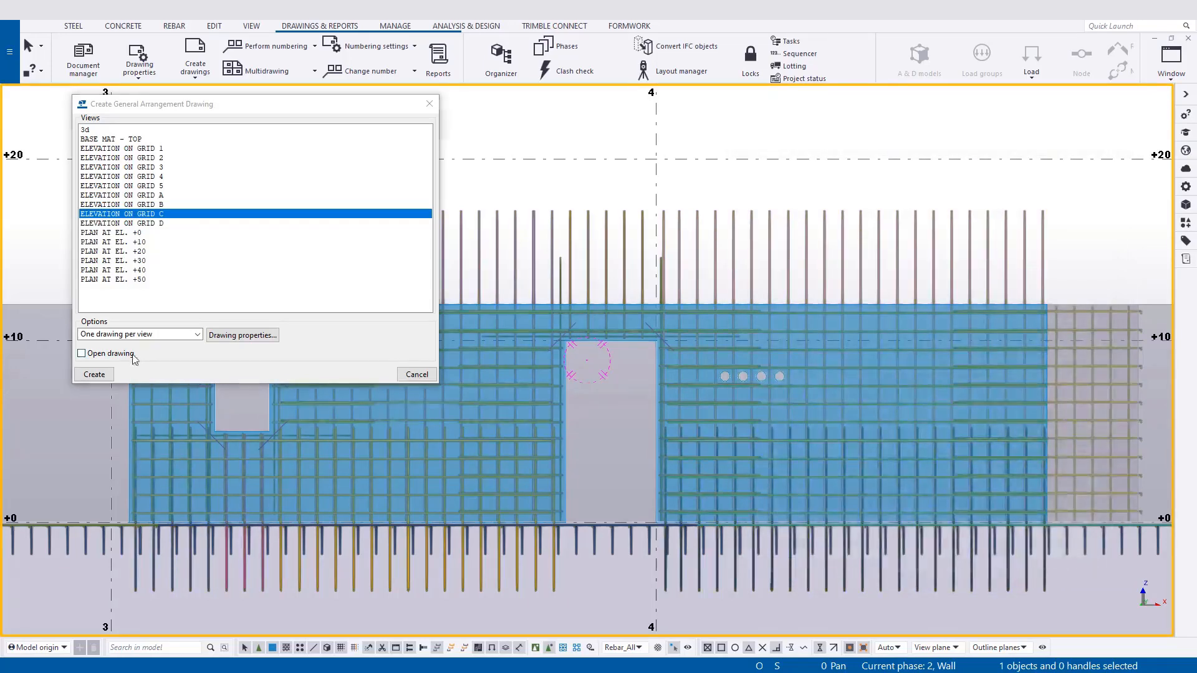
- Create the general arrangement drawing of ELEVATION ON GRID C with the option to open it enabled, and view its elevation
{"action": "left_click", "coordinate": [82, 353]}
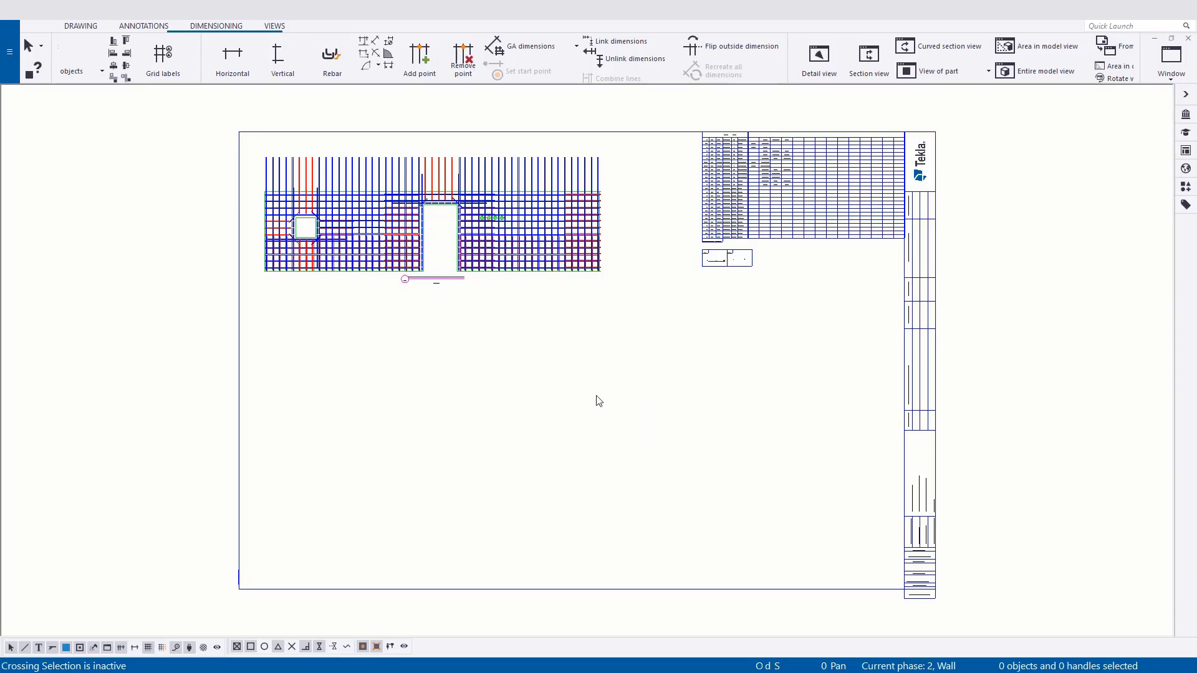
{"action": "scroll", "coordinate": [560, 417], "scroll_direction": "up", "scroll_amount": 5}
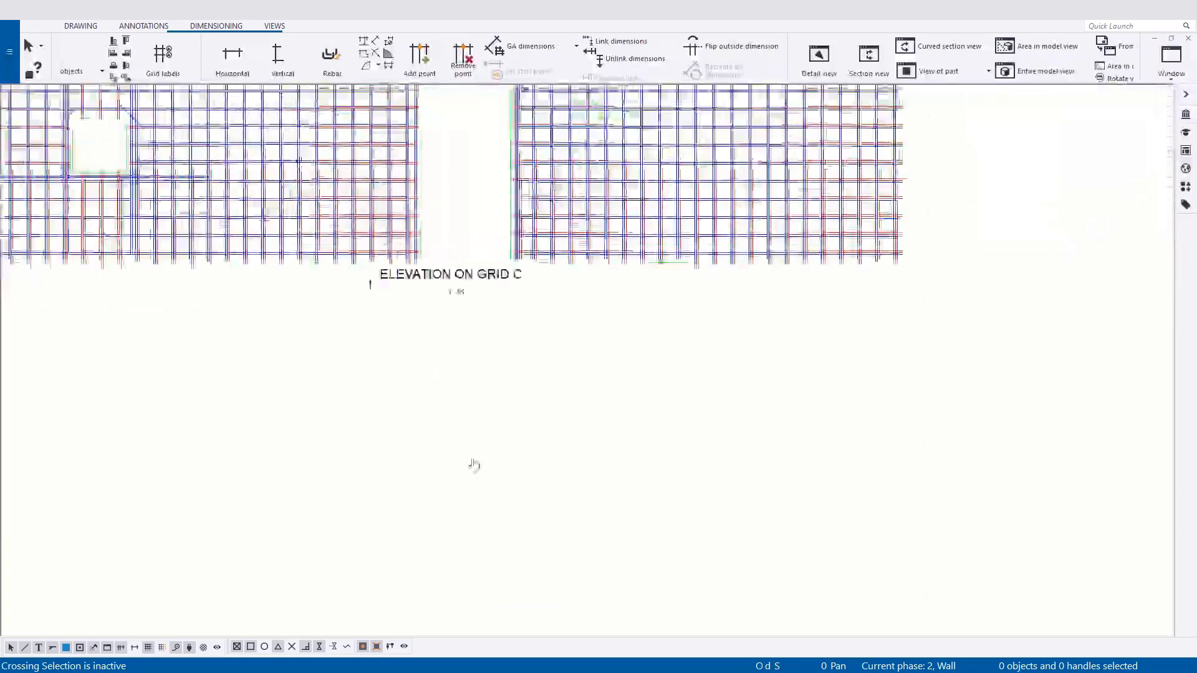
- Open the grid C elevation's view properties, review the label settings, and bring up the view's filter rules
{"action": "scroll", "coordinate": [567, 423], "scroll_direction": "down", "scroll_amount": 2}
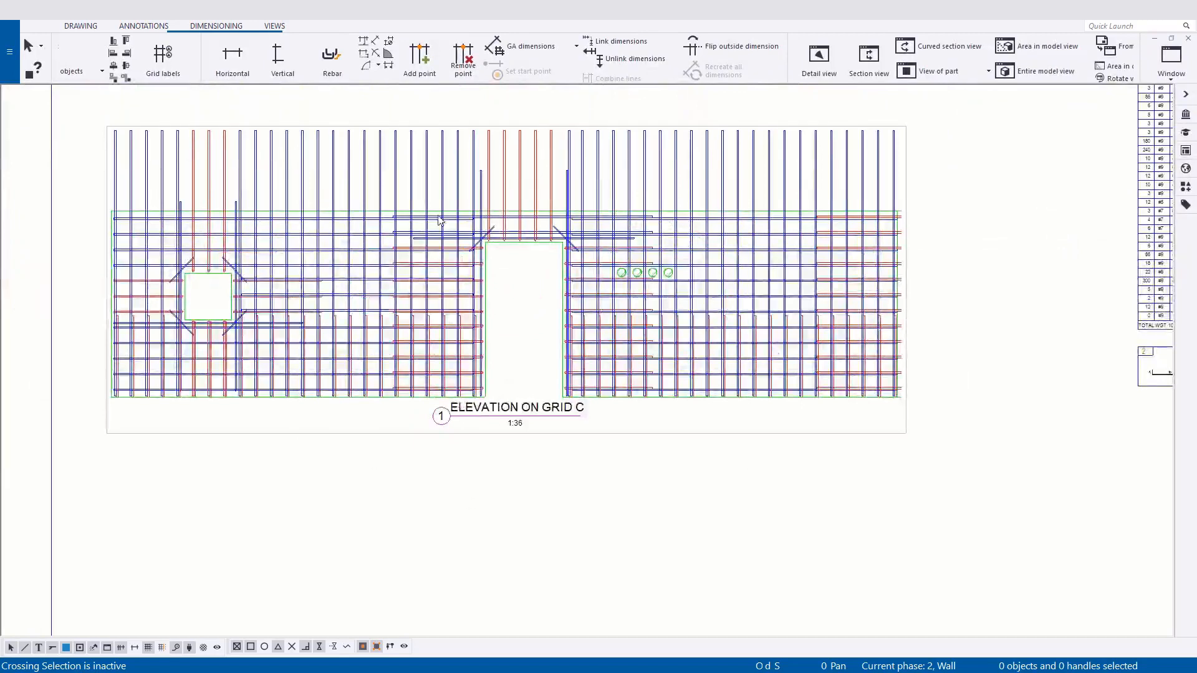
{"action": "mouse_move", "coordinate": [725, 466]}
{"action": "middle_mouse_down"}
{"action": "mouse_move", "coordinate": [705, 473]}
{"action": "mouse_move", "coordinate": [686, 454]}
{"action": "middle_mouse_up"}
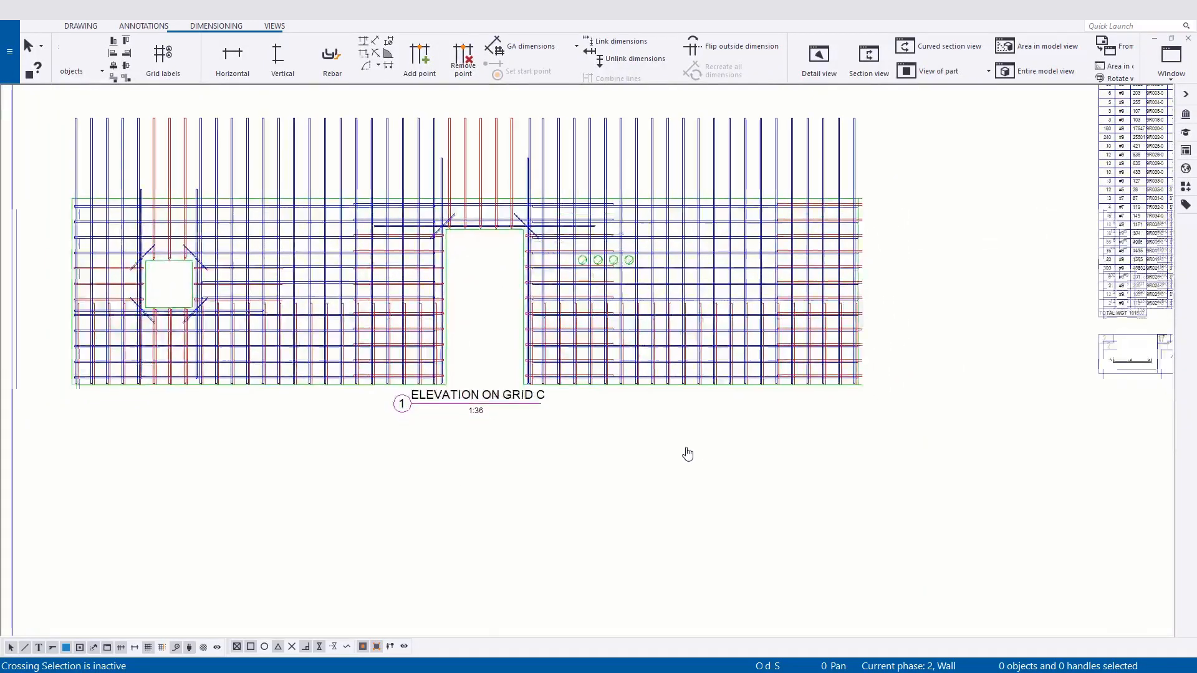
{"action": "left_click", "coordinate": [548, 426]}
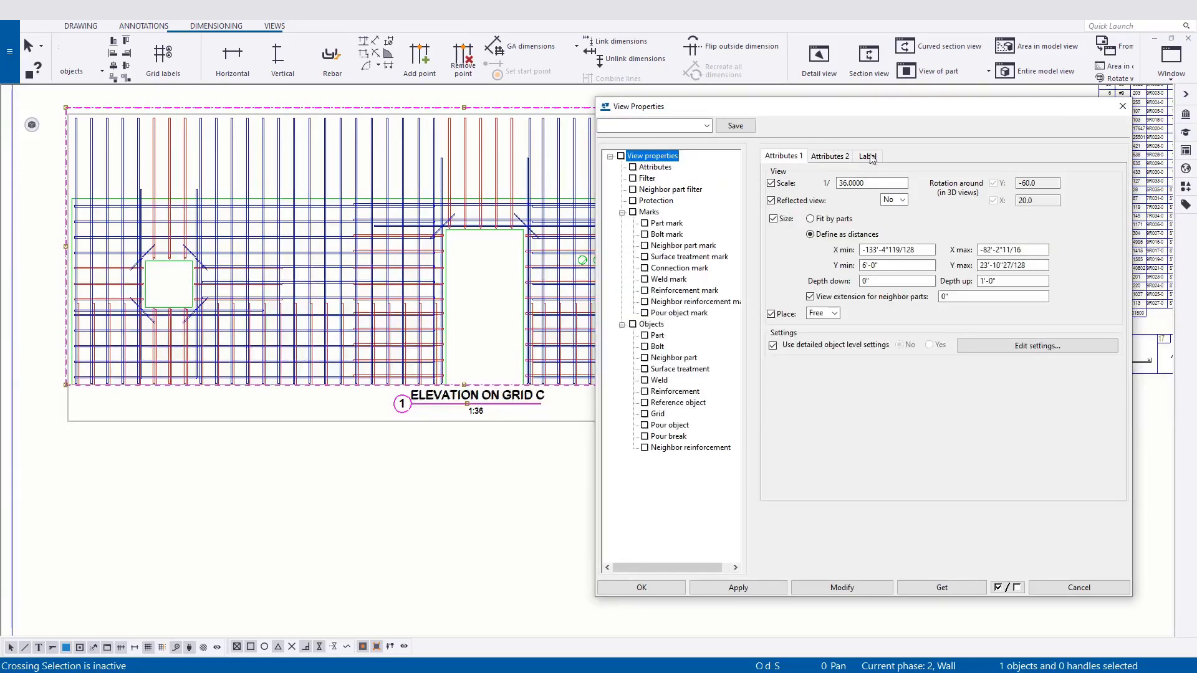
{"action": "left_click", "coordinate": [868, 157]}
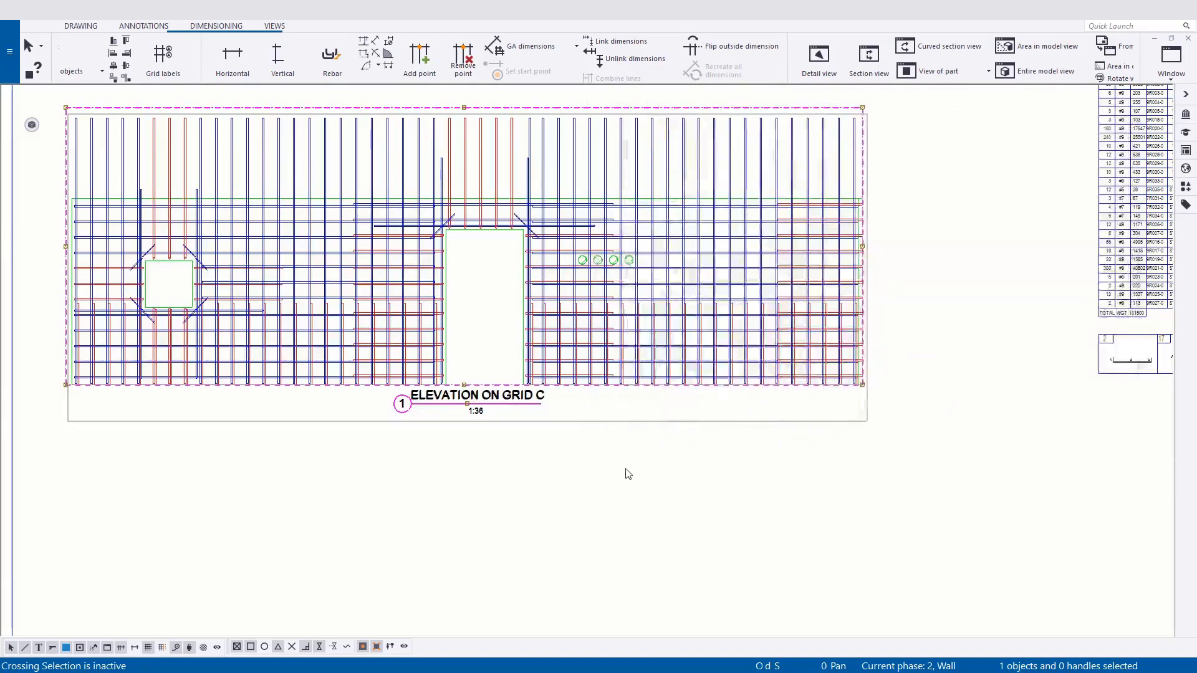
{"action": "scroll", "coordinate": [206, 281], "scroll_direction": "up", "scroll_amount": 3}
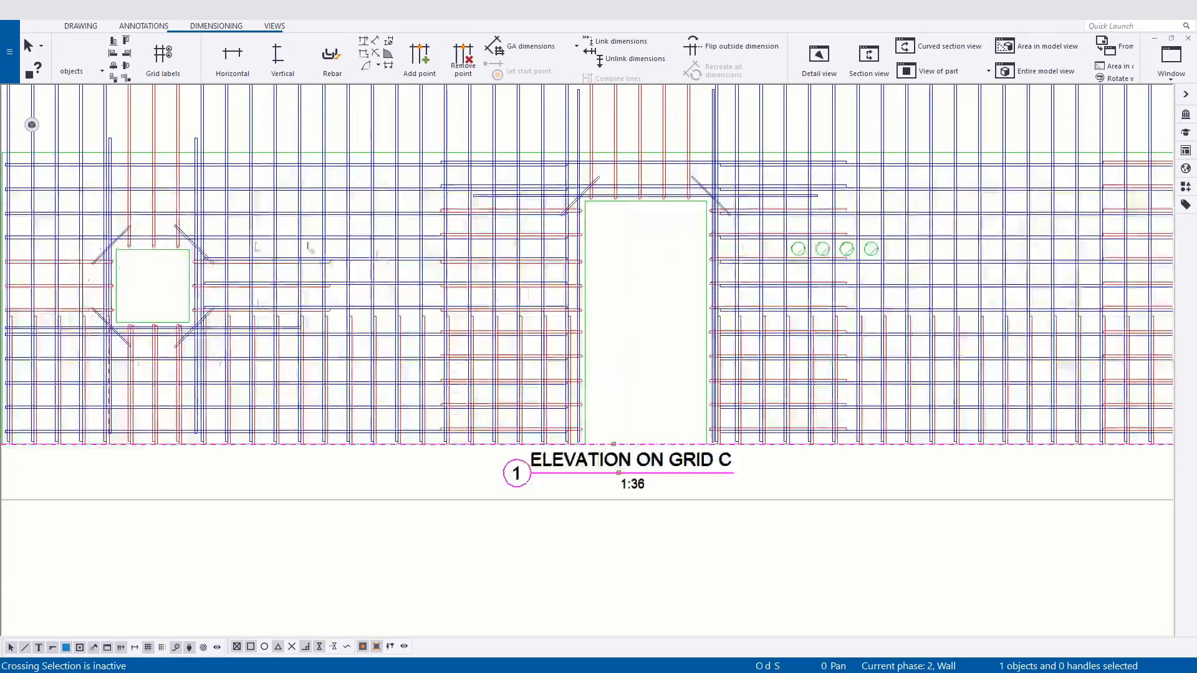
{"action": "scroll", "coordinate": [486, 269], "scroll_direction": "down", "scroll_amount": 3}
{"action": "middle_click_drag", "start_coordinate": [754, 470], "coordinate": [631, 447]}
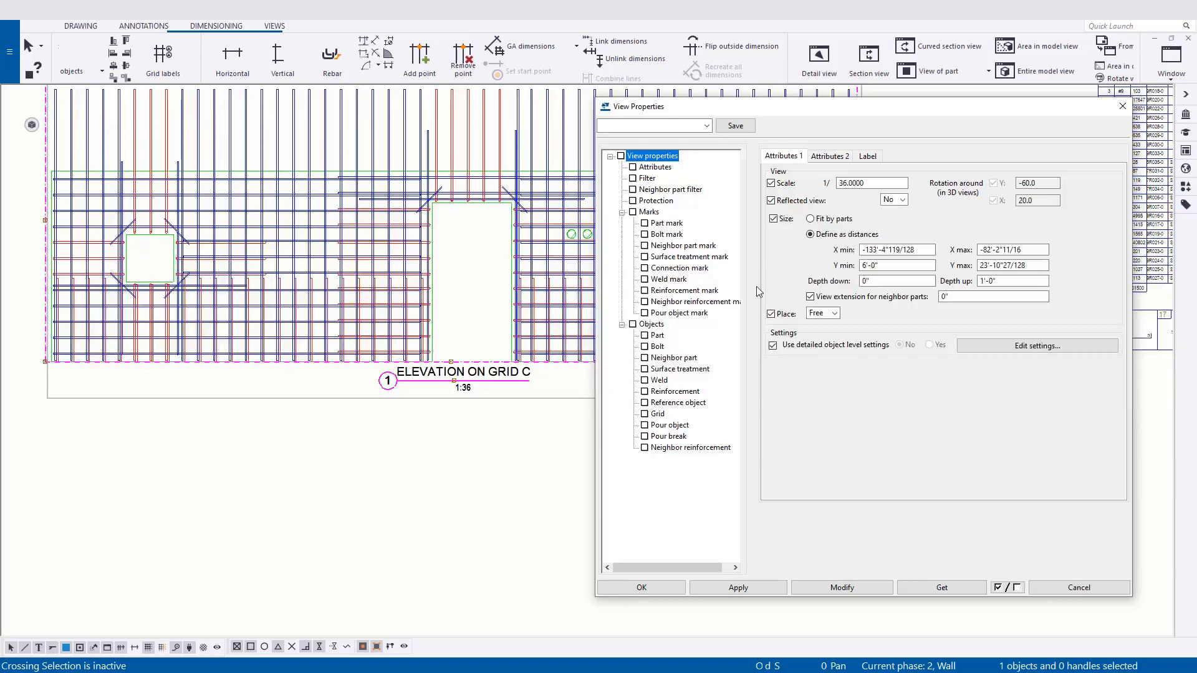
{"action": "left_click", "coordinate": [651, 179]}
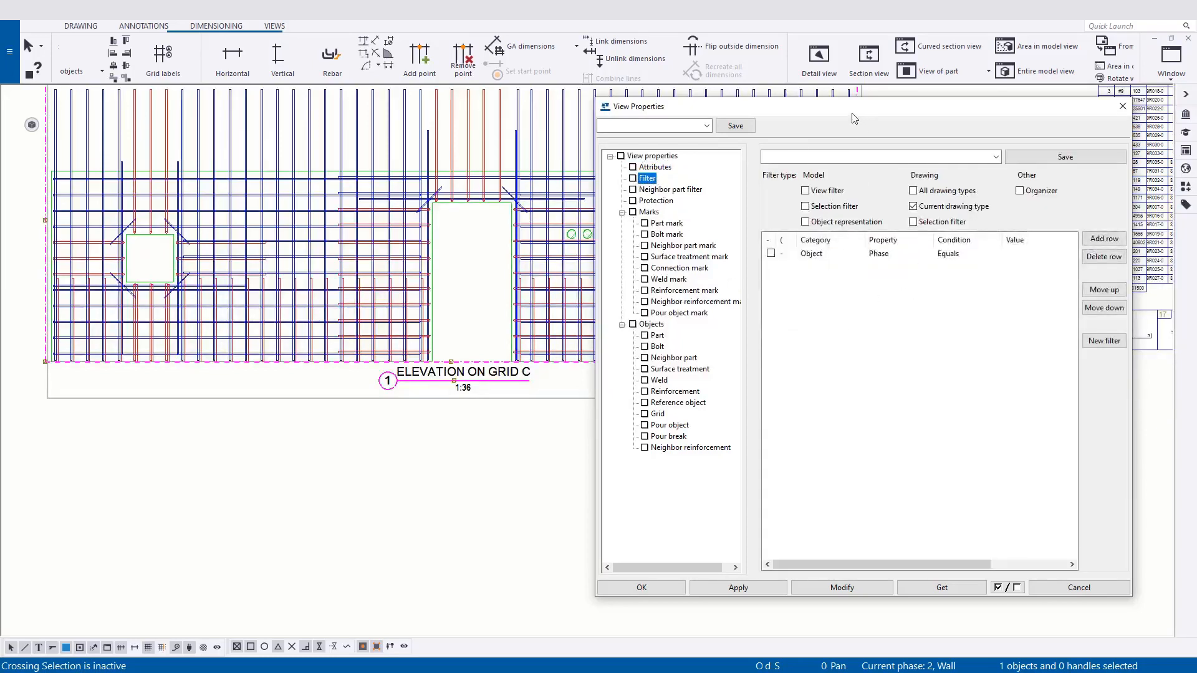
{"action": "left_click_drag", "start_coordinate": [853, 118], "coordinate": [858, 122]}
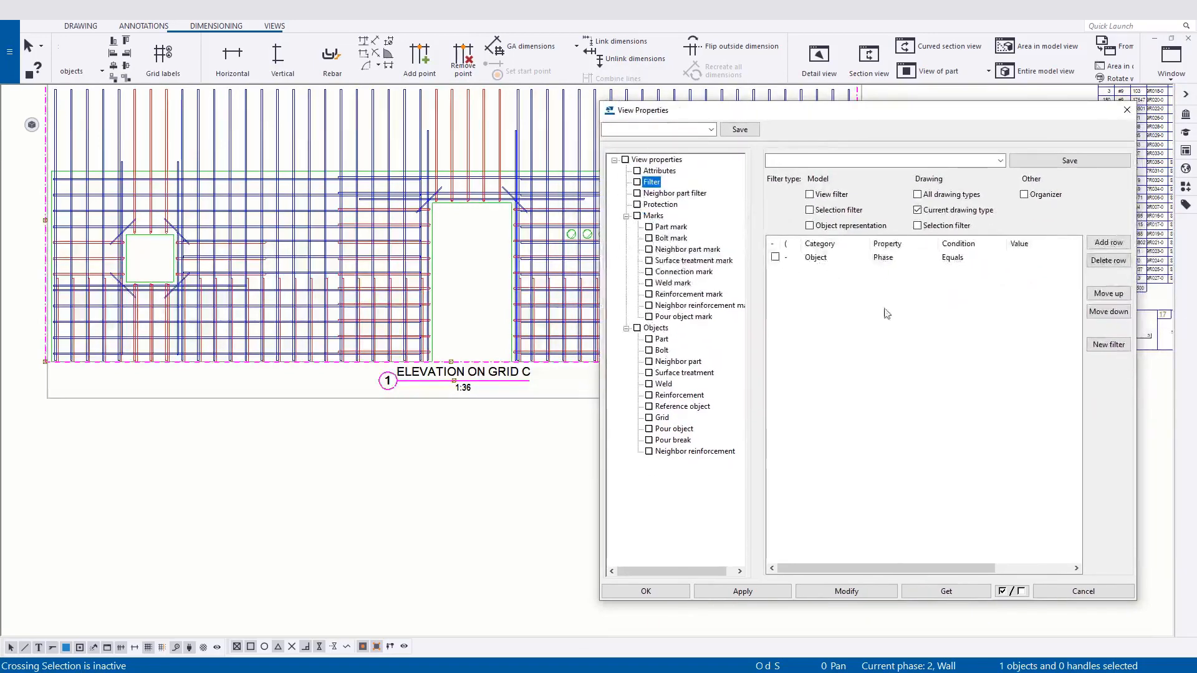
{"action": "left_click", "coordinate": [1108, 242]}
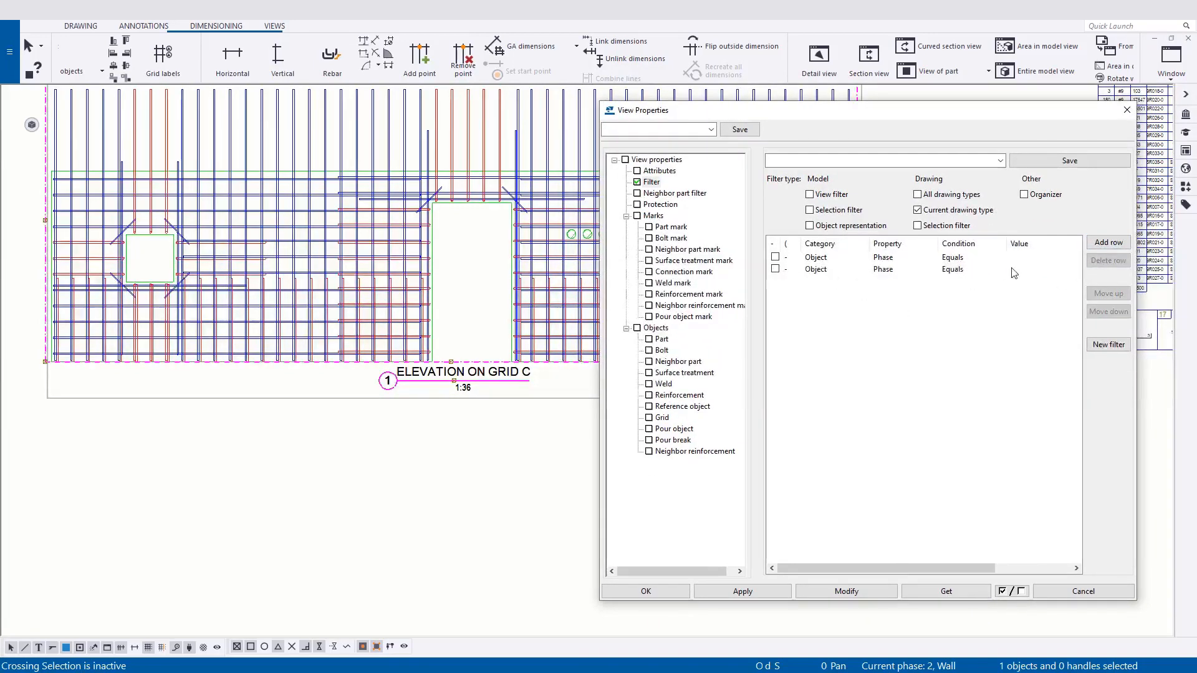
{"action": "left_click", "coordinate": [1013, 272]}
{"action": "left_click", "coordinate": [1108, 260]}
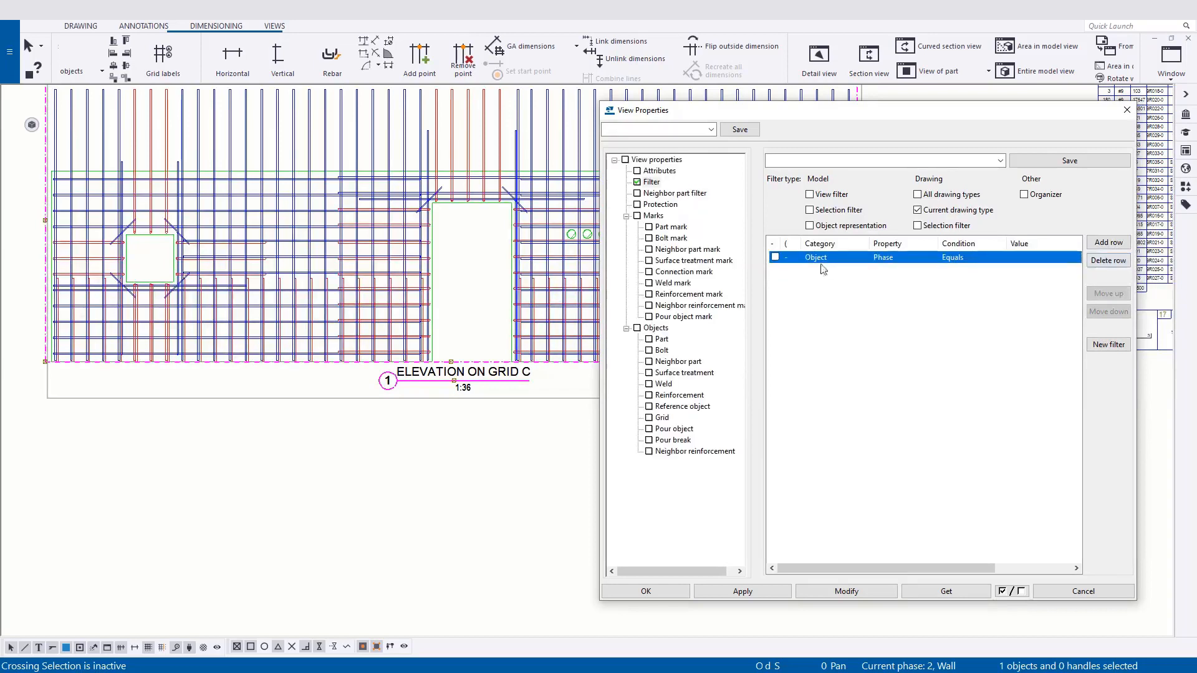
- Set the category of the view's filter rule to Reinforcing bar
{"action": "left_click", "coordinate": [859, 260]}
{"action": "left_click", "coordinate": [863, 258]}
{"action": "left_click", "coordinate": [834, 258]}
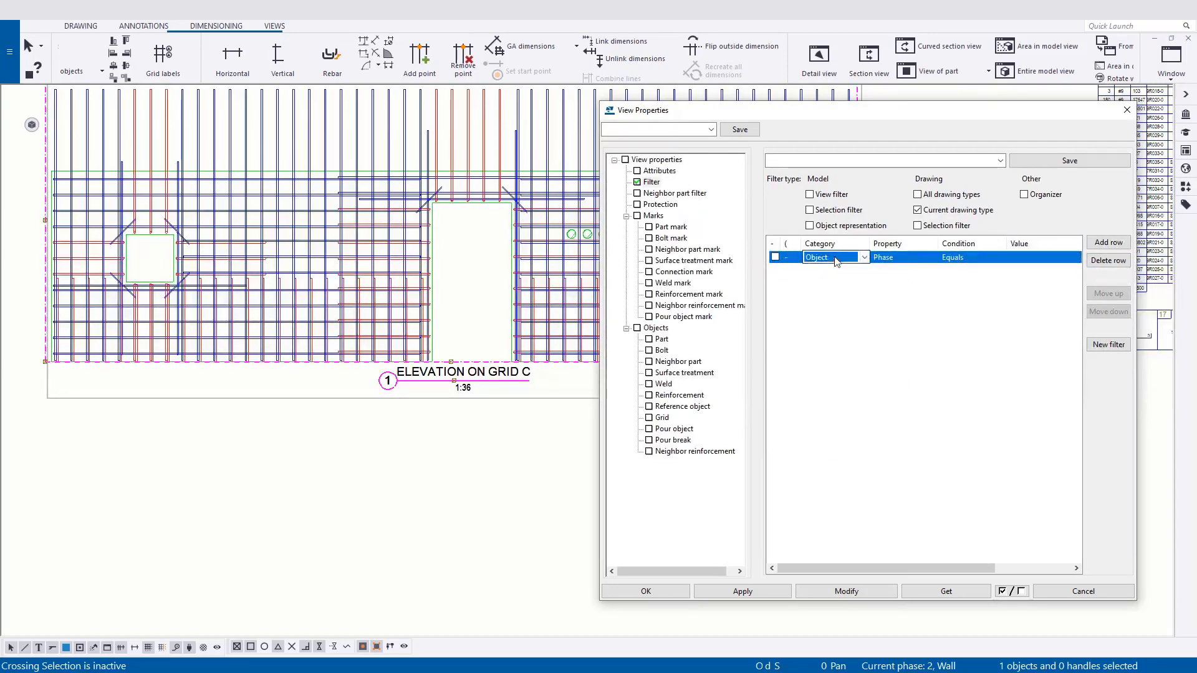
{"action": "left_click", "coordinate": [904, 258]}
{"action": "left_click", "coordinate": [933, 257]}
{"action": "scroll", "coordinate": [983, 268], "scroll_direction": "up", "scroll_amount": 1}
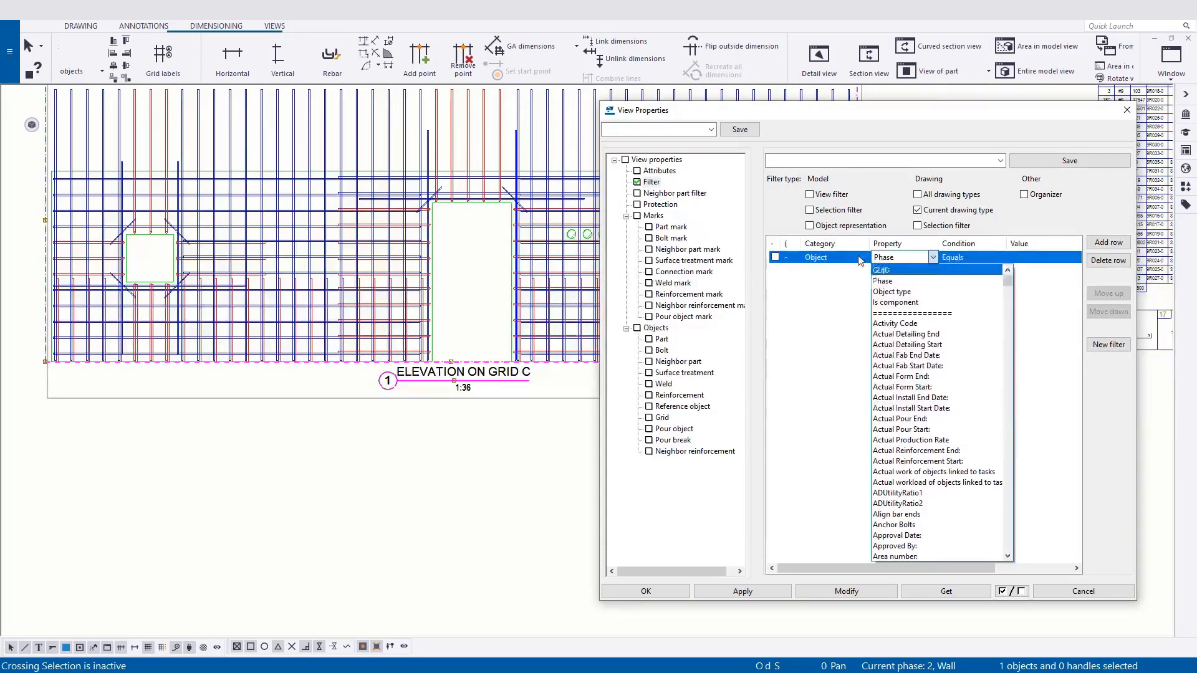
{"action": "left_click", "coordinate": [856, 258]}
{"action": "left_click", "coordinate": [857, 258]}
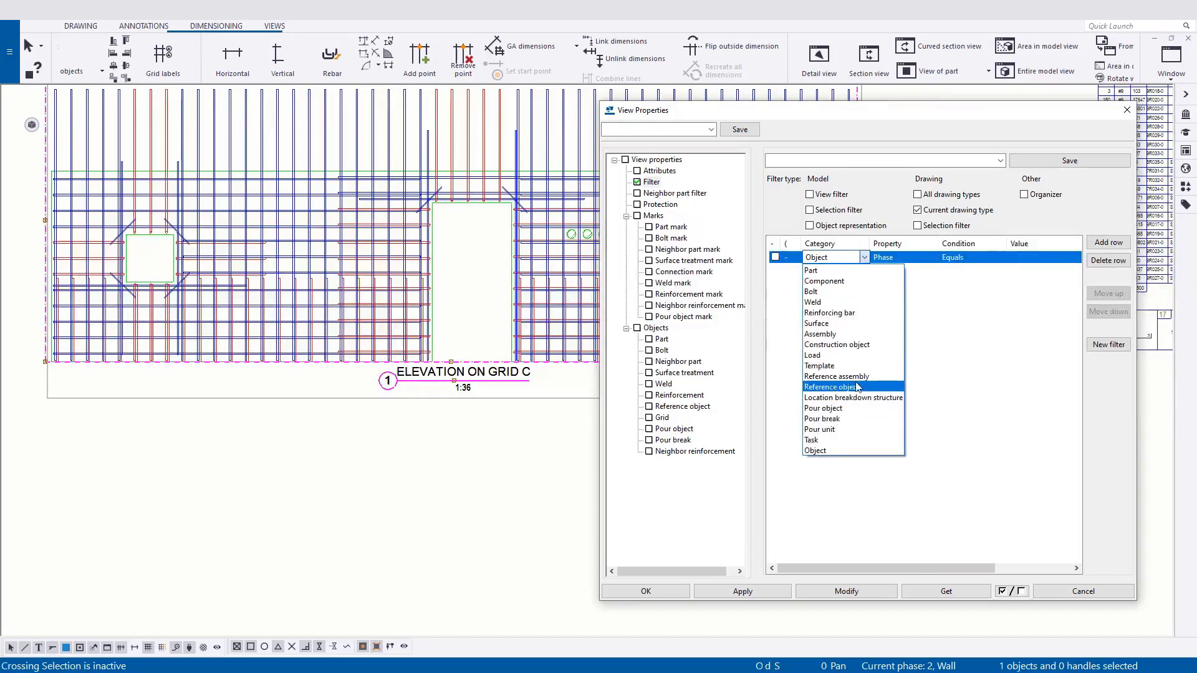
{"action": "left_click", "coordinate": [846, 318]}
- Complete the reinforcing bar filter rule as Name, Does not contain, ADDL and enable it
{"action": "left_click", "coordinate": [921, 258]}
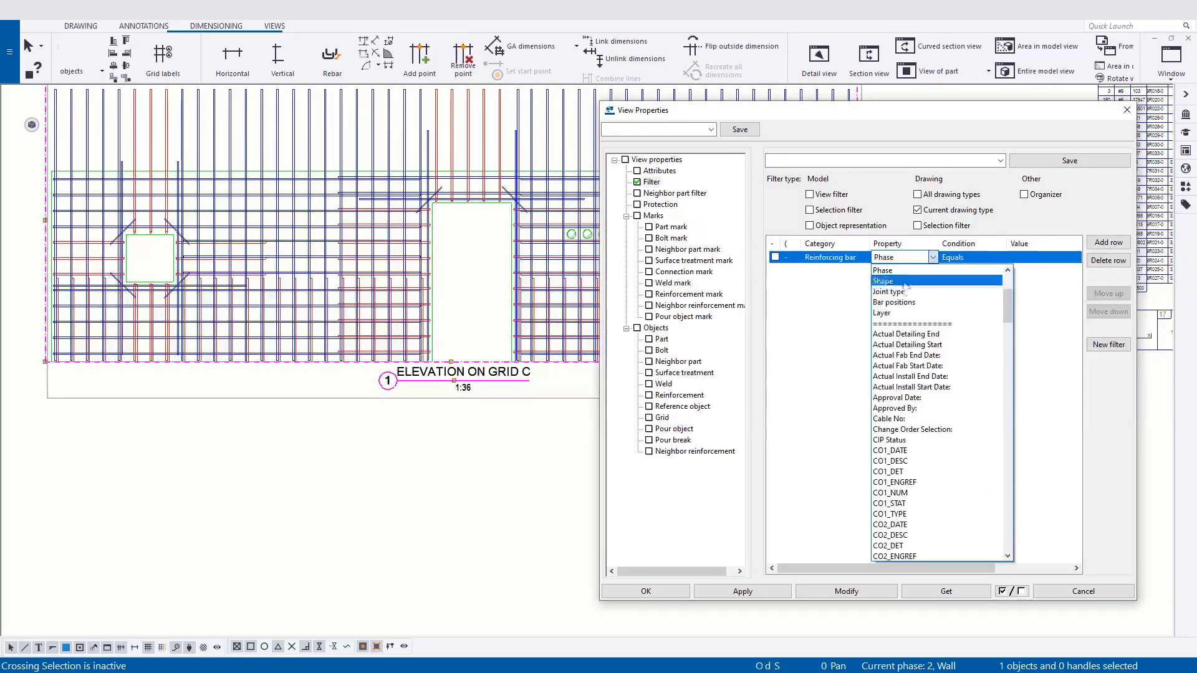
{"action": "scroll", "coordinate": [909, 309], "scroll_direction": "up", "scroll_amount": 1}
{"action": "scroll", "coordinate": [909, 310], "scroll_direction": "up", "scroll_amount": 3}
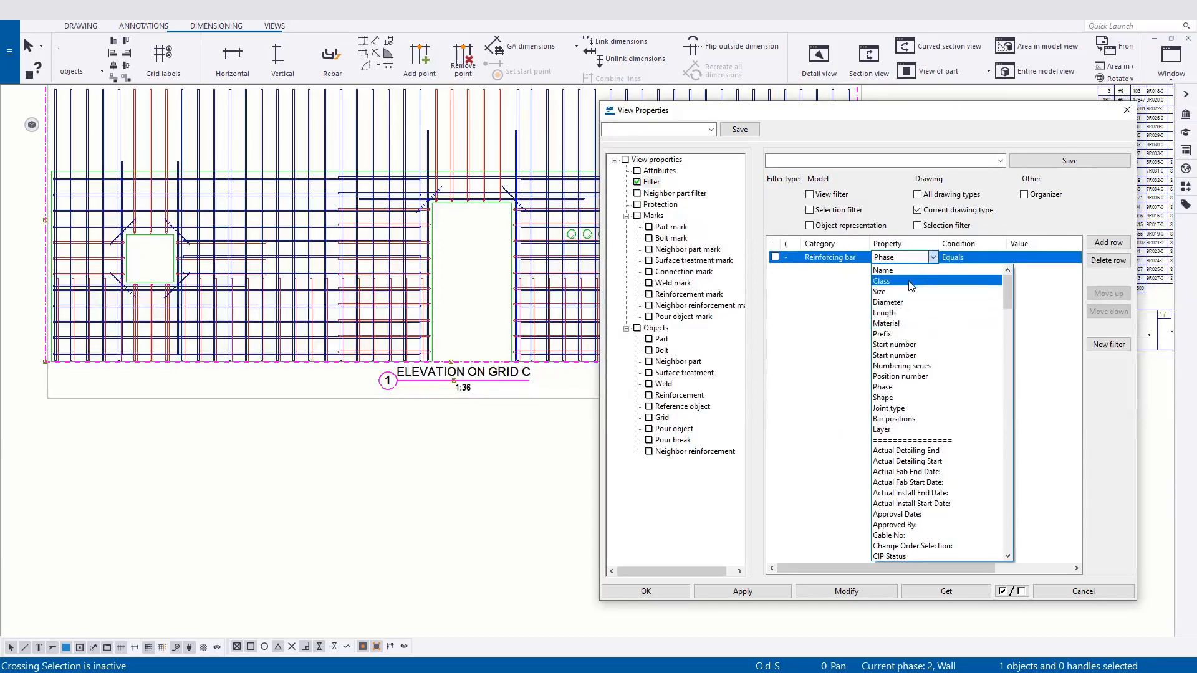
{"action": "left_click", "coordinate": [925, 270]}
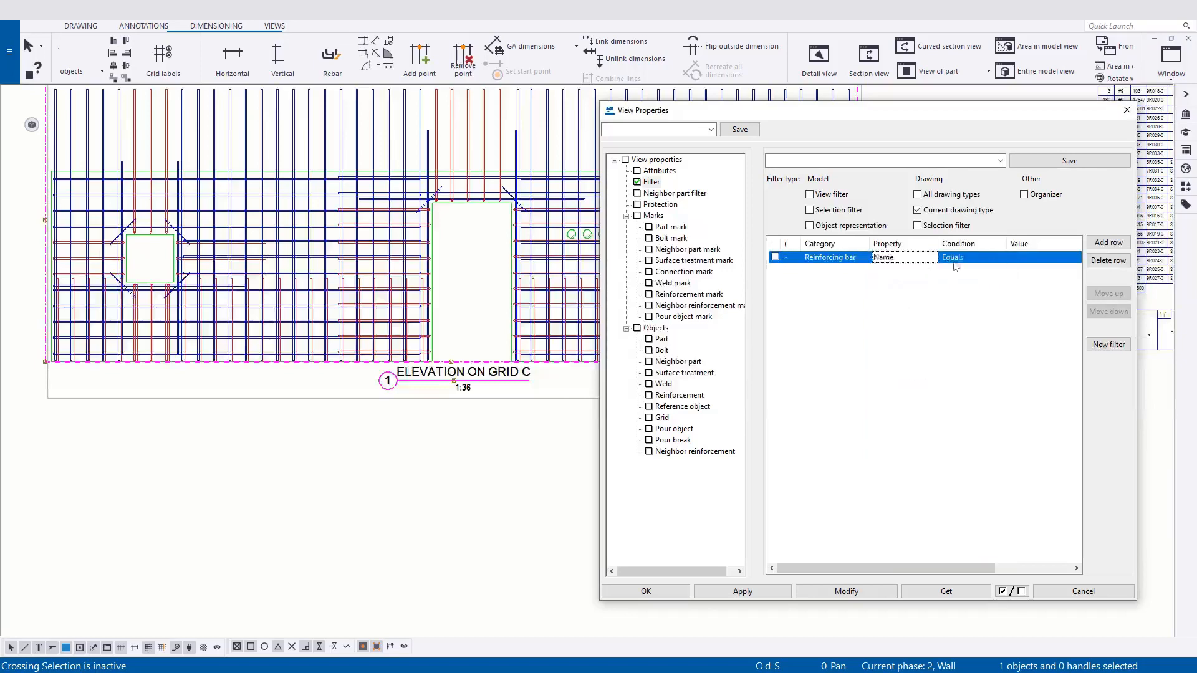
{"action": "left_click", "coordinate": [1000, 258]}
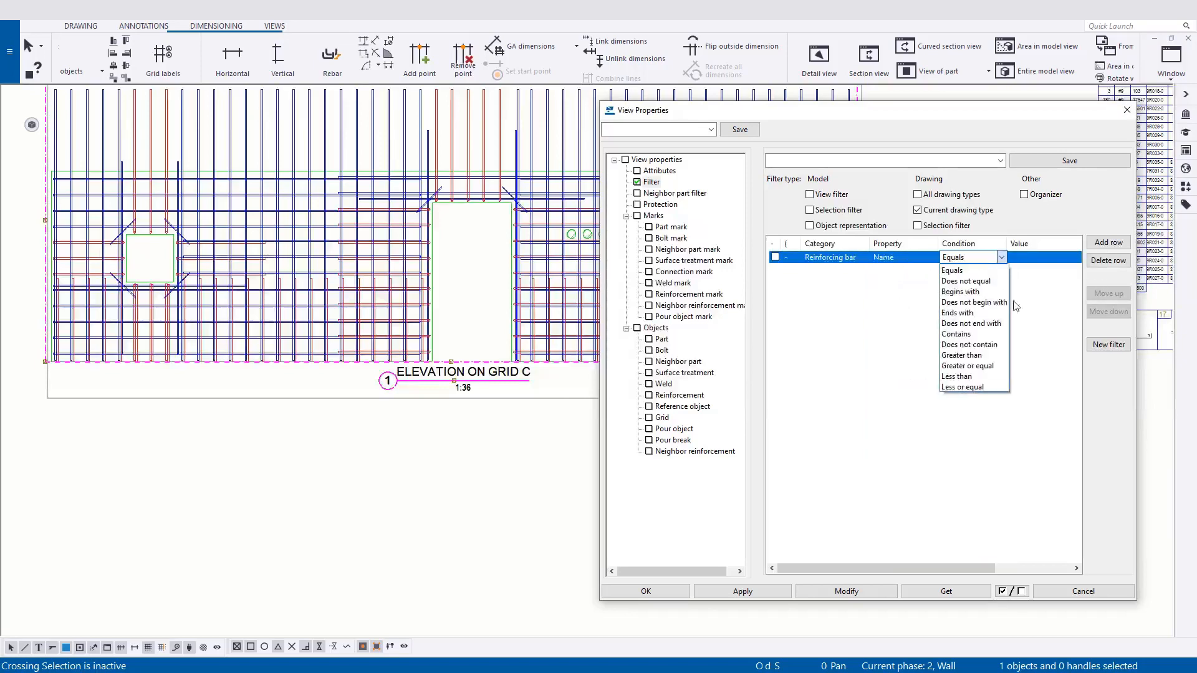
{"action": "left_click", "coordinate": [969, 345]}
{"action": "left_click", "coordinate": [1040, 263]}
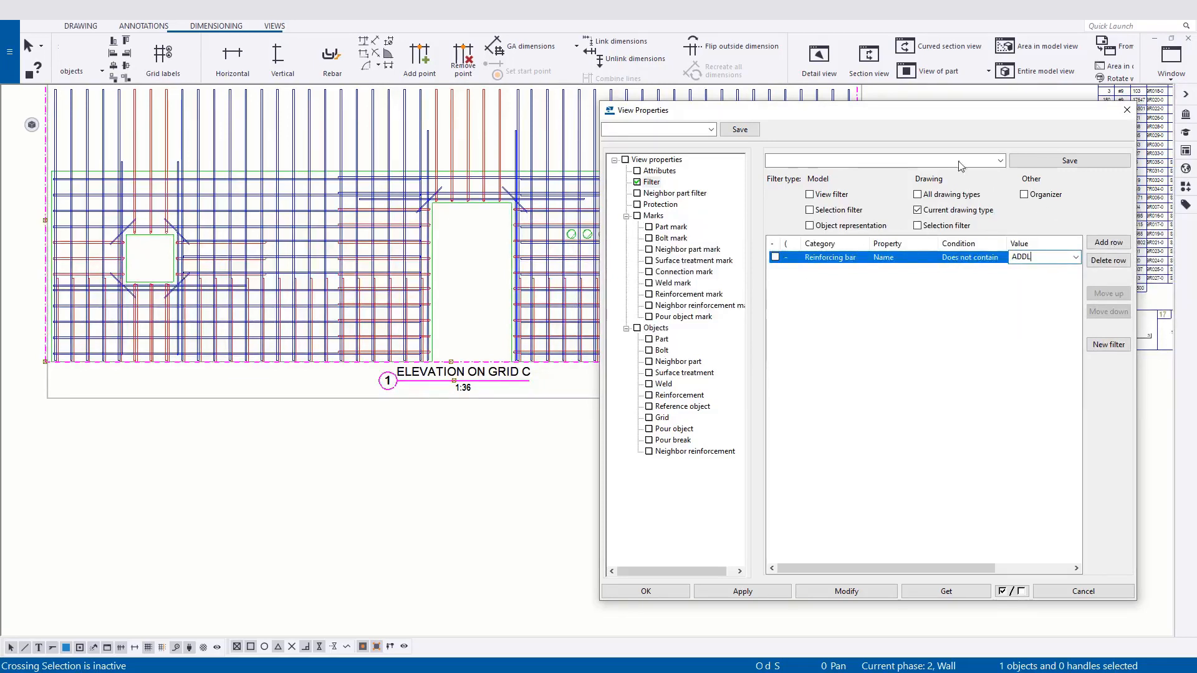
{"action": "left_click", "coordinate": [774, 256]}
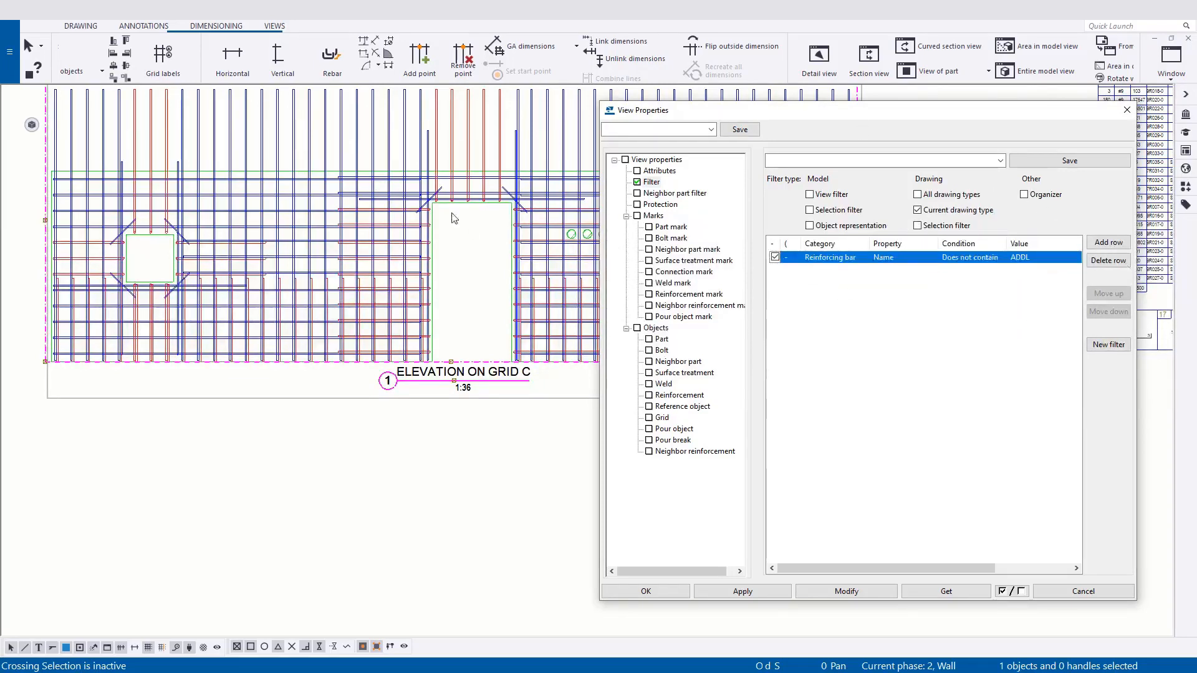
- Apply the ADDL filter to the grid C elevation view and check the bars around the door opening
{"action": "scroll", "coordinate": [453, 217], "scroll_direction": "up", "scroll_amount": 3}
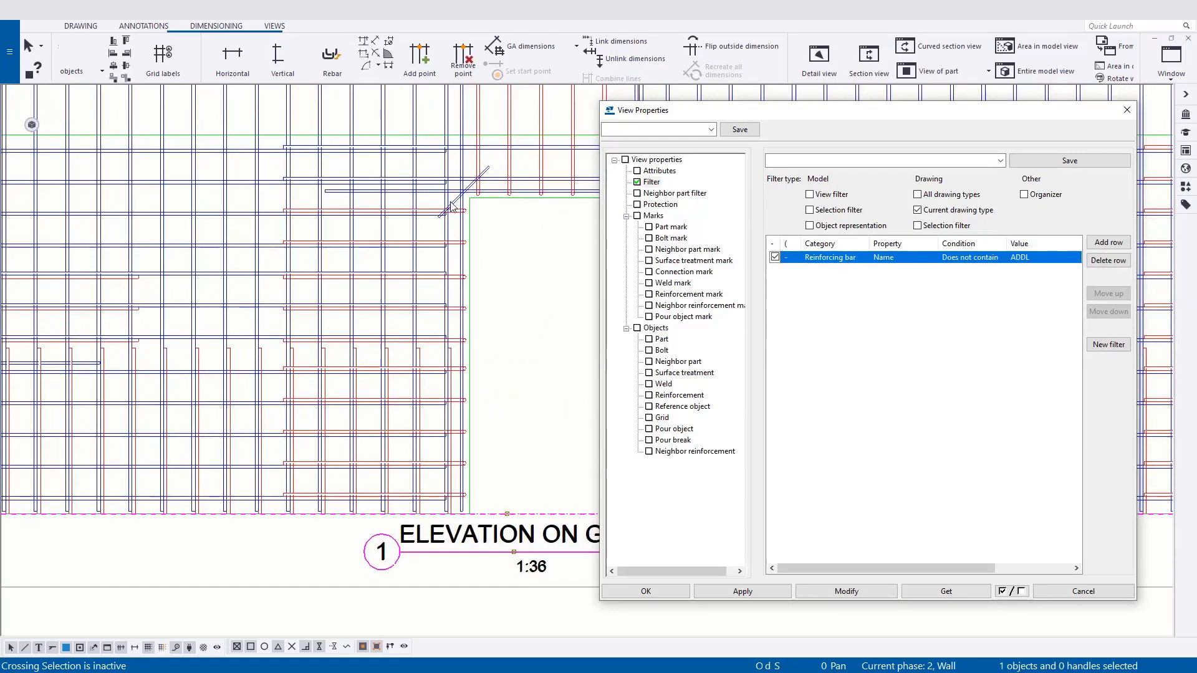
{"action": "scroll", "coordinate": [458, 374], "scroll_direction": "down", "scroll_amount": 4}
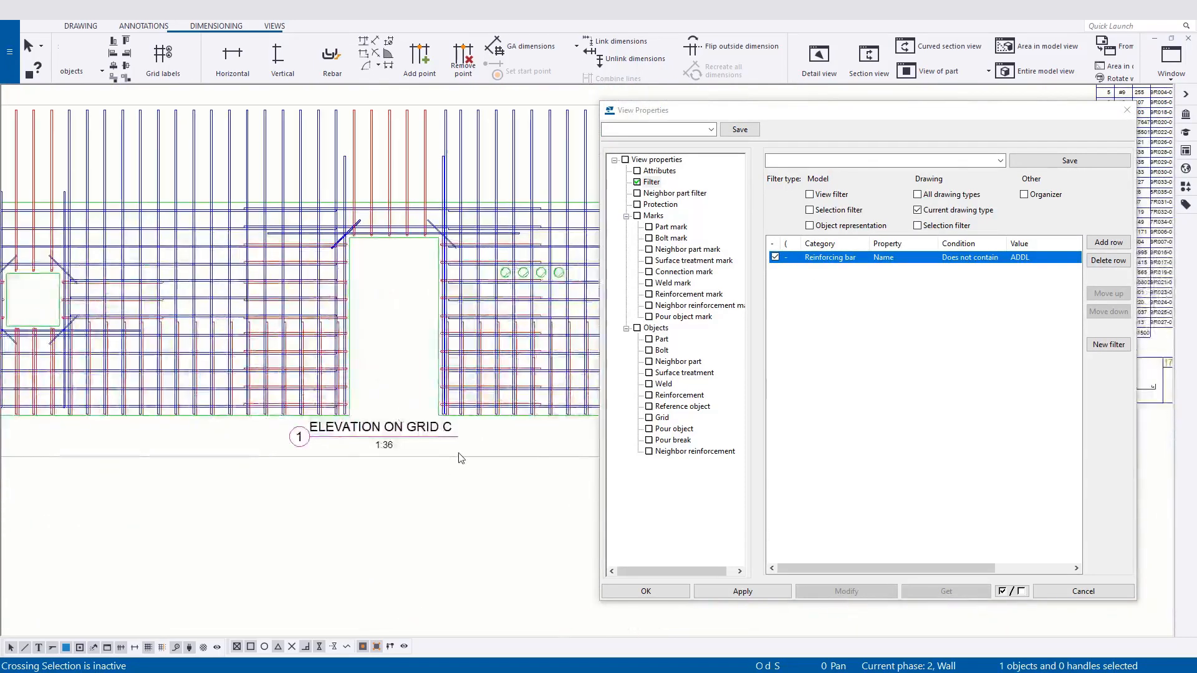
{"action": "left_click", "coordinate": [462, 457]}
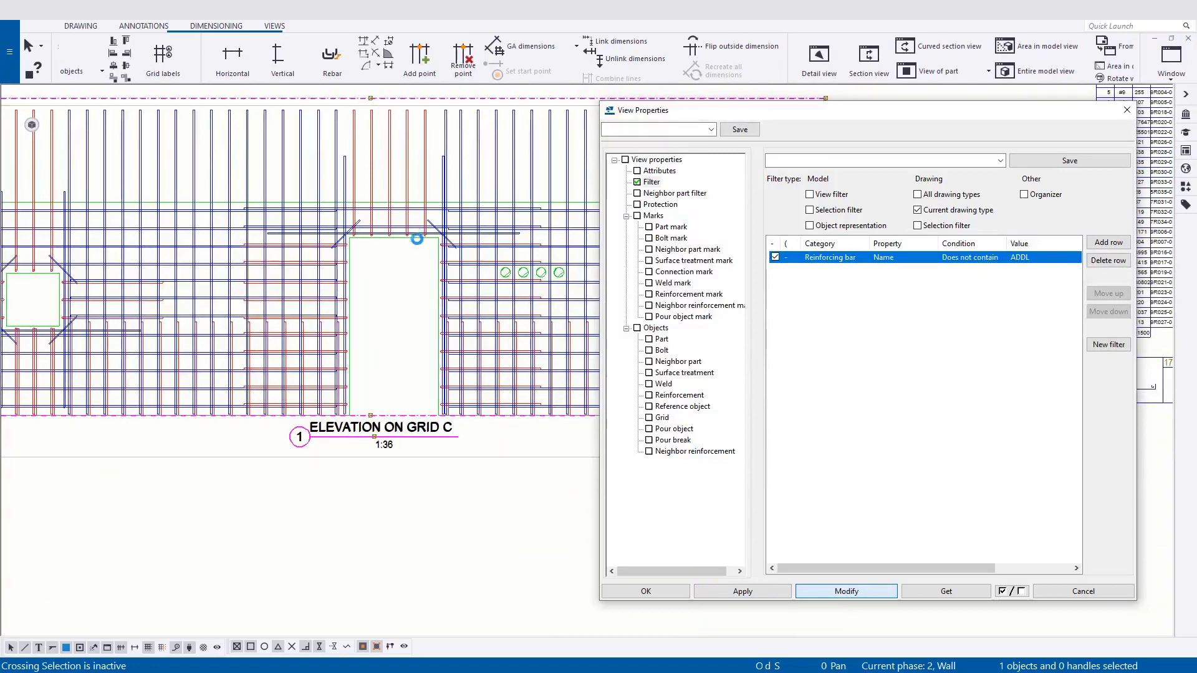
{"action": "scroll", "coordinate": [341, 240], "scroll_direction": "up", "scroll_amount": 3}
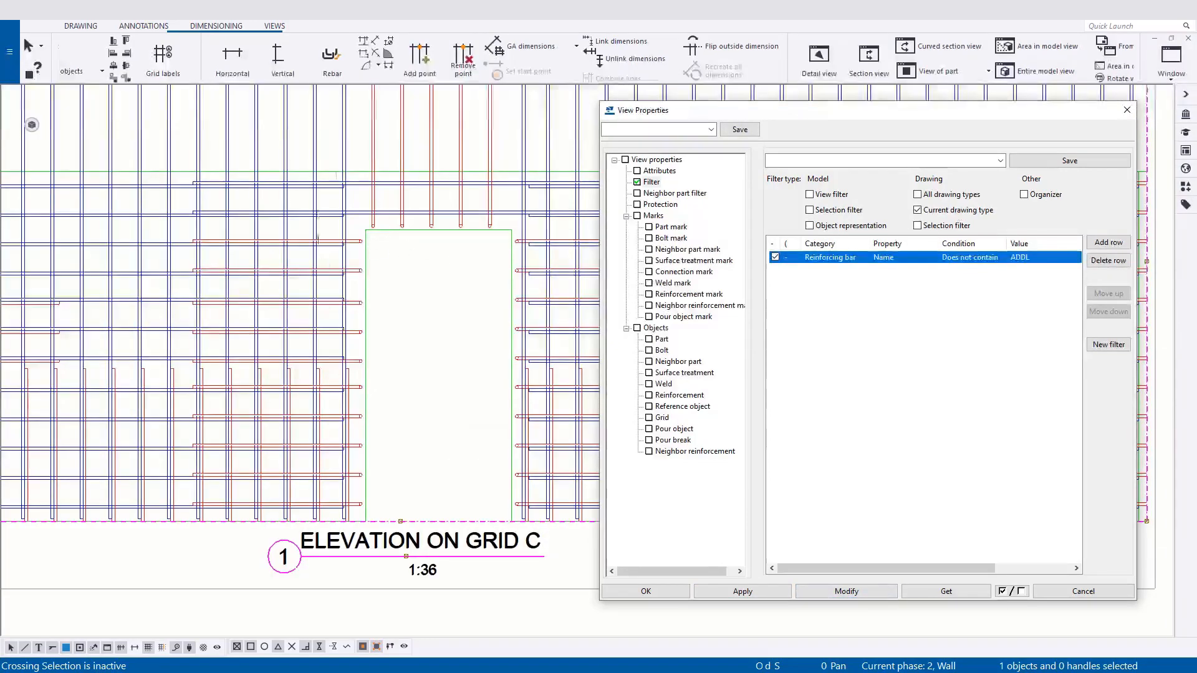
{"action": "middle_click_drag", "start_coordinate": [368, 378], "coordinate": [370, 324]}
{"action": "scroll", "coordinate": [361, 299], "scroll_direction": "down", "scroll_amount": 4}
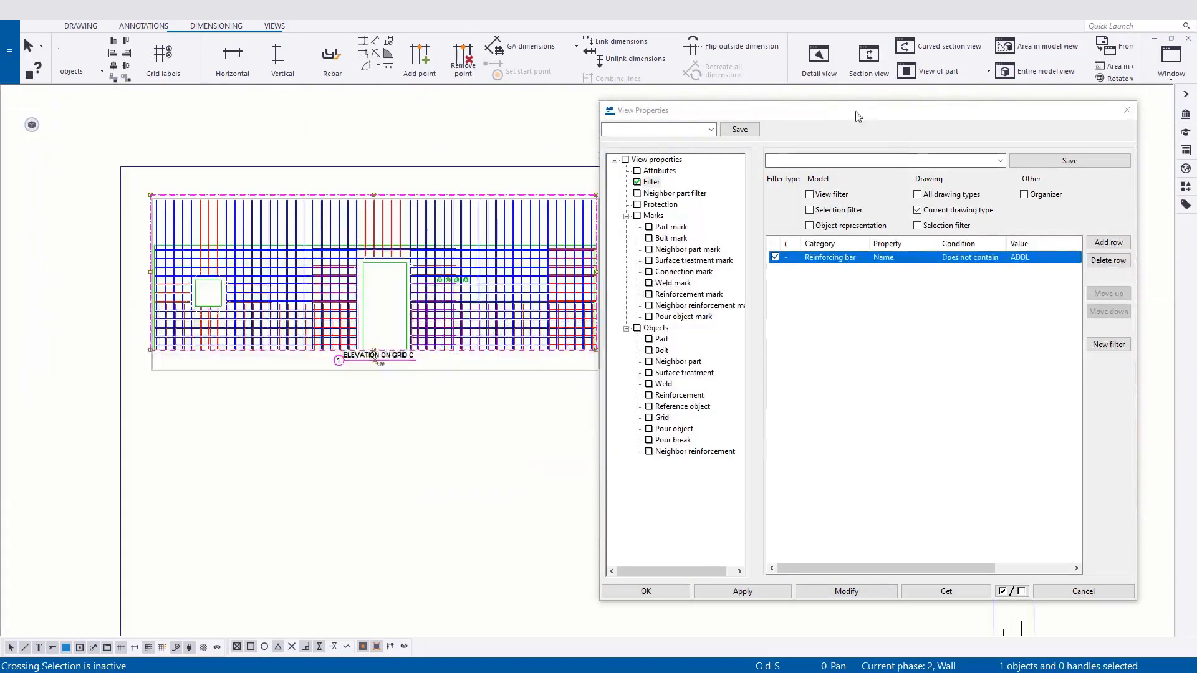
- Create another drawing view of the grid C wall elevation from the entire model view
{"action": "left_click_drag", "start_coordinate": [854, 112], "coordinate": [976, 119]}
{"action": "middle_click_drag", "start_coordinate": [529, 482], "coordinate": [502, 420]}
{"action": "scroll", "coordinate": [503, 420], "scroll_direction": "down", "scroll_amount": 1}
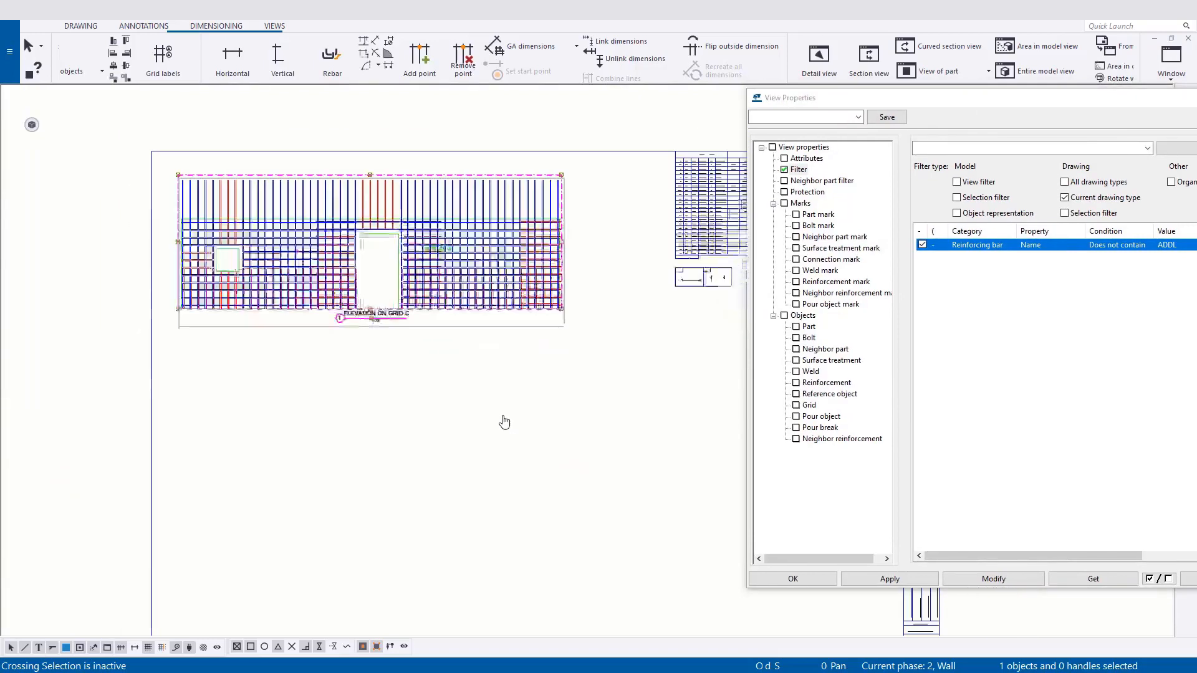
{"action": "left_click", "coordinate": [543, 425]}
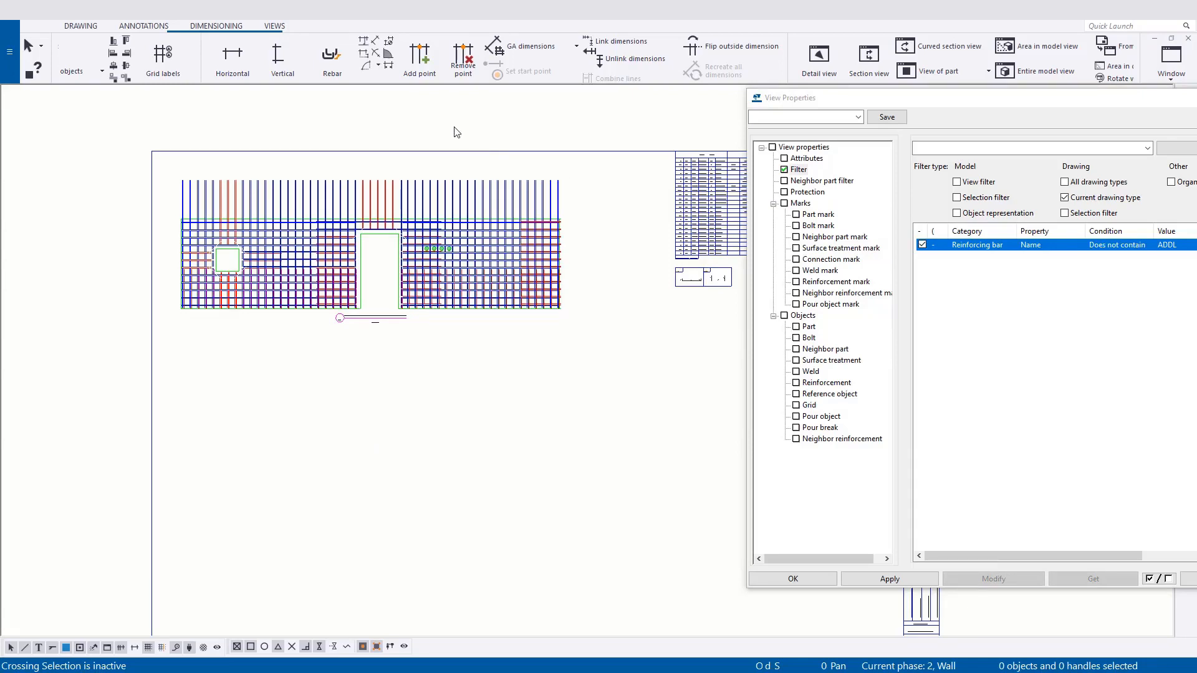
{"action": "left_click", "coordinate": [275, 28]}
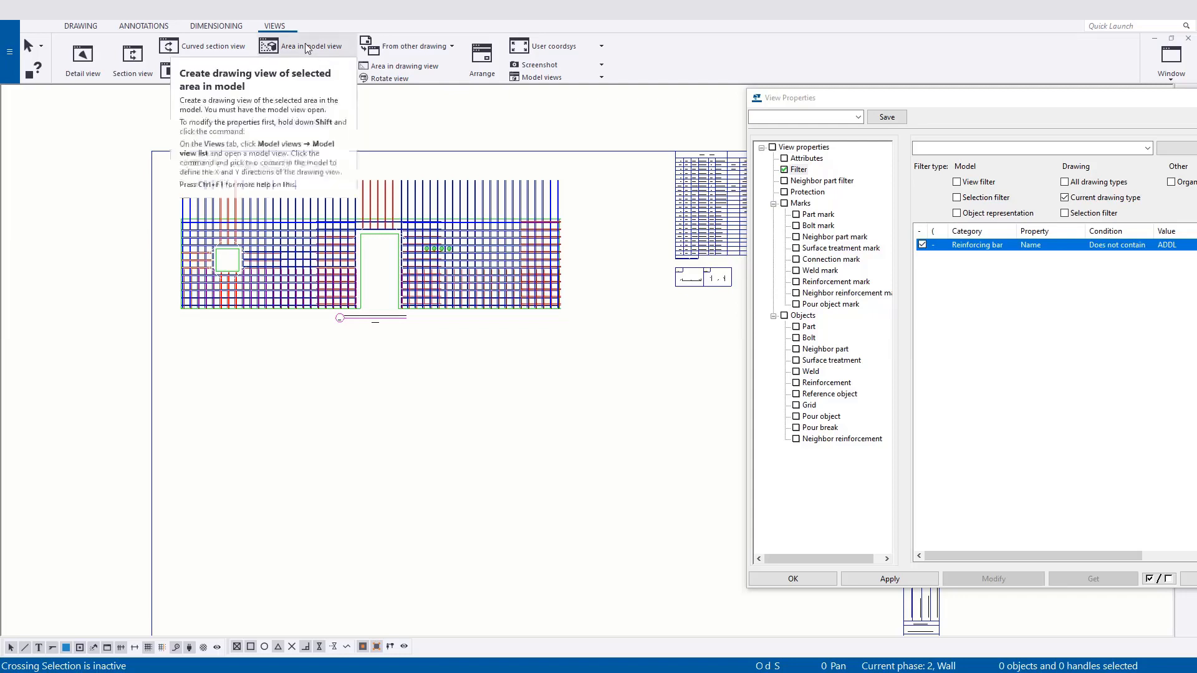
{"action": "left_click", "coordinate": [323, 71]}
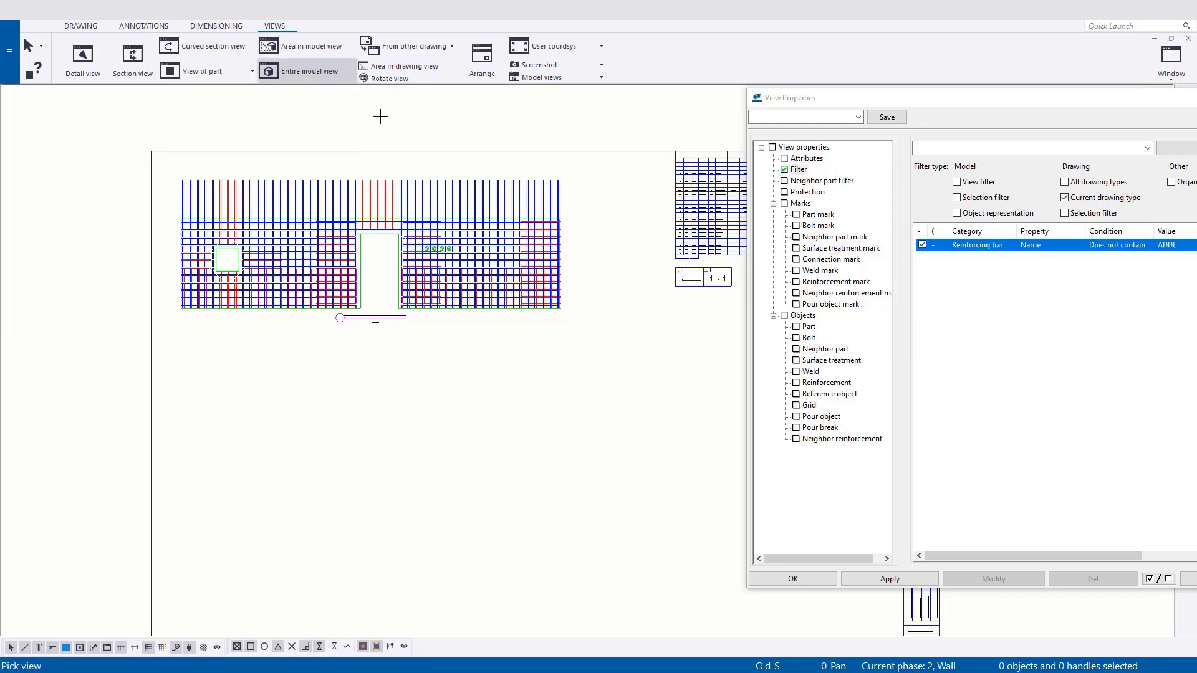
{"action": "key", "text": "ctrl+Tab"}
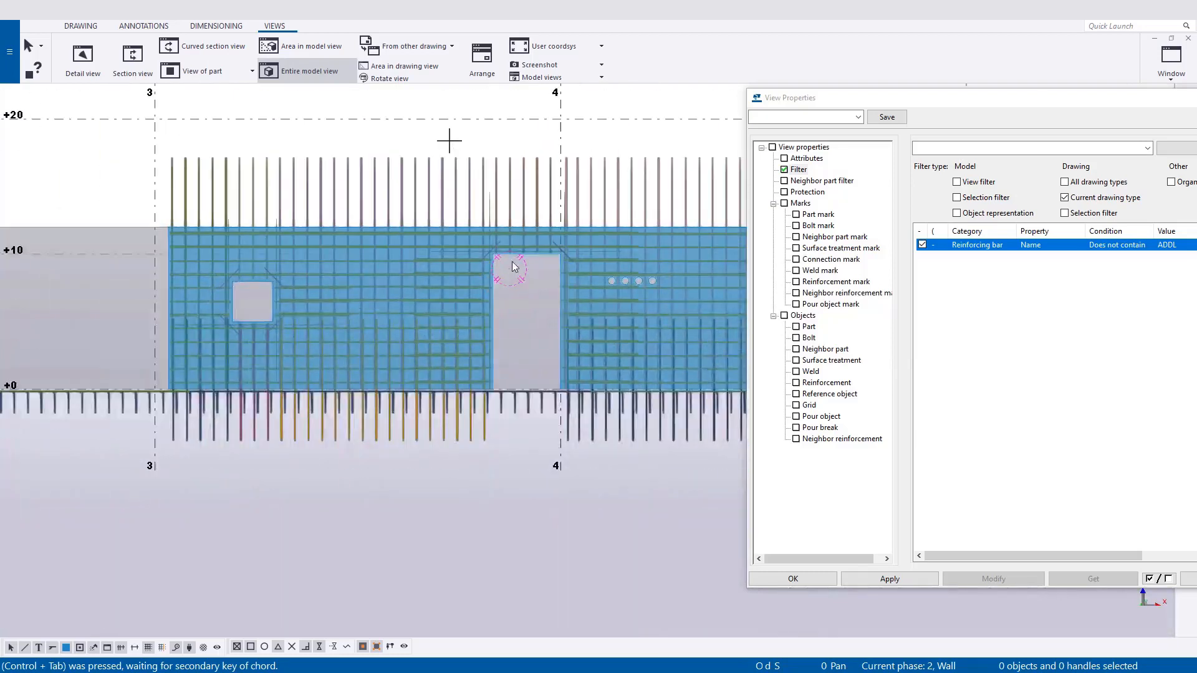
{"action": "left_click", "coordinate": [541, 245]}
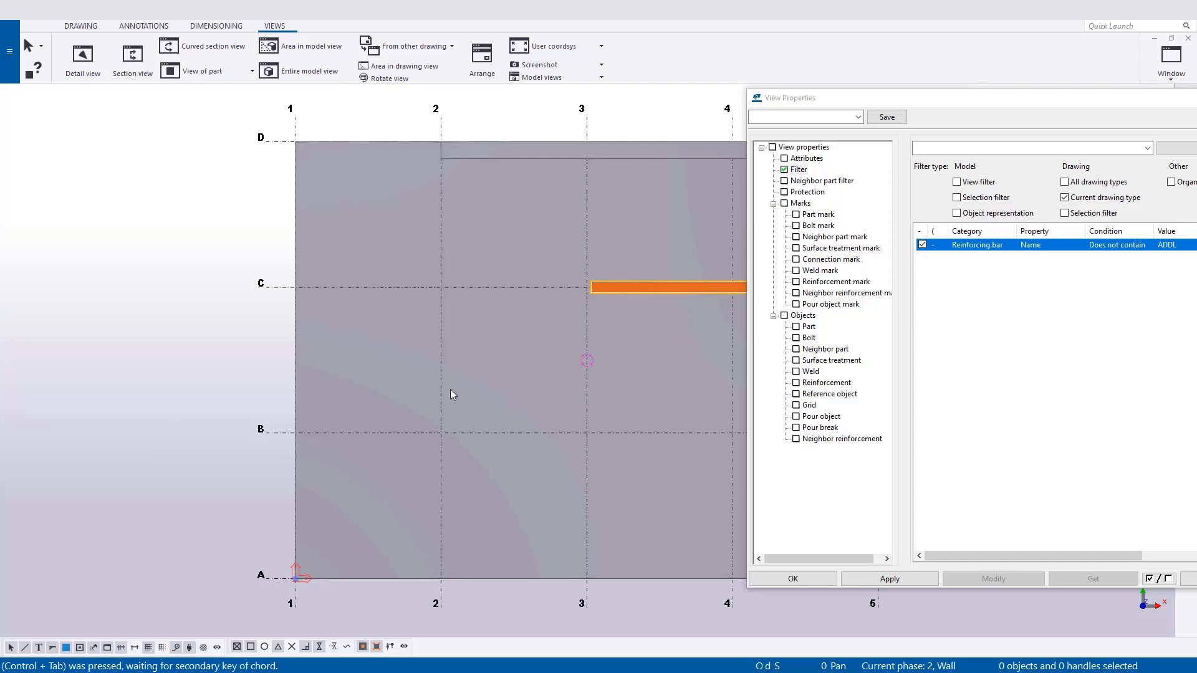
{"action": "key", "text": "ctrl+Tab"}
{"action": "middle_click_drag", "start_coordinate": [488, 364], "coordinate": [466, 280]}
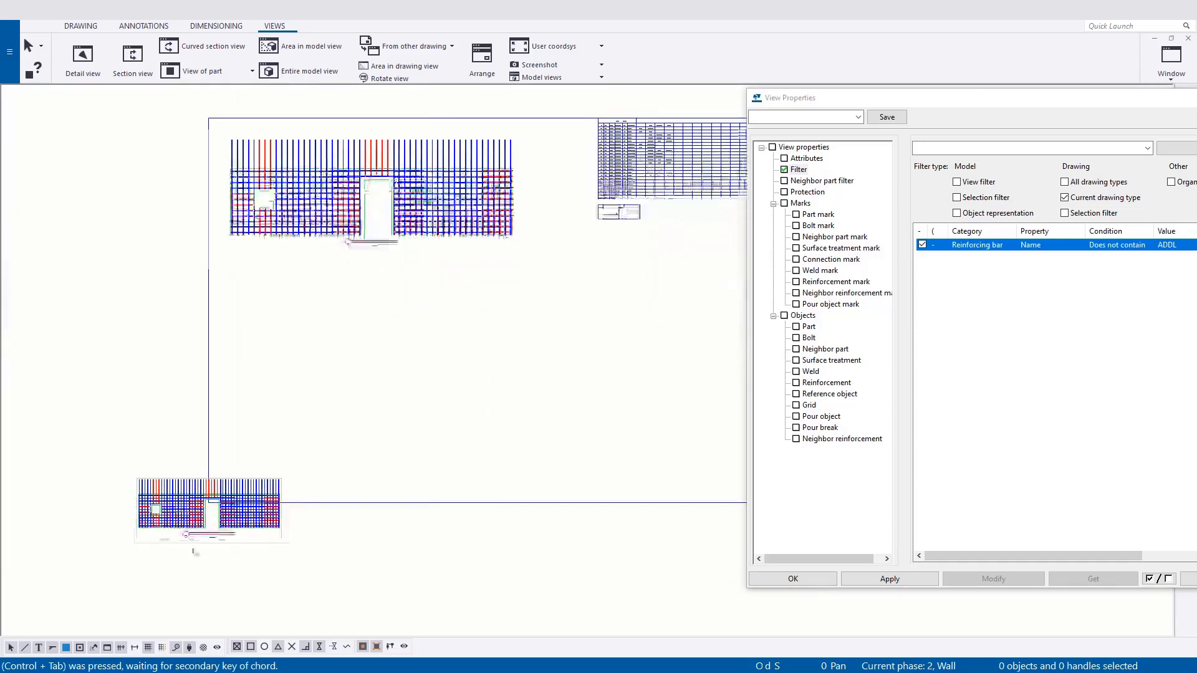
- Move the new elevation view inside the drawing frame, below the original grid C elevation
{"action": "left_click", "coordinate": [285, 540]}
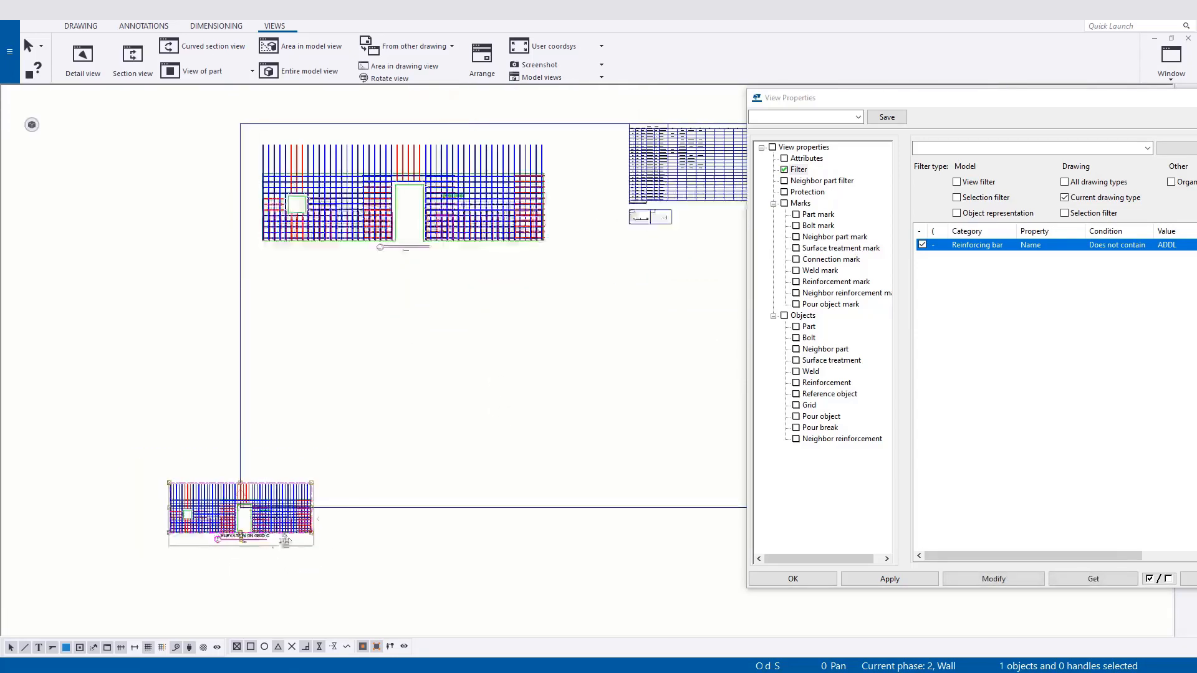
{"action": "mouse_move", "coordinate": [269, 547]}
{"action": "left_mouse_down"}
{"action": "mouse_move", "coordinate": [457, 401]}
{"action": "mouse_move", "coordinate": [432, 376]}
{"action": "left_mouse_up"}
{"action": "scroll", "coordinate": [382, 258], "scroll_direction": "up", "scroll_amount": 3}
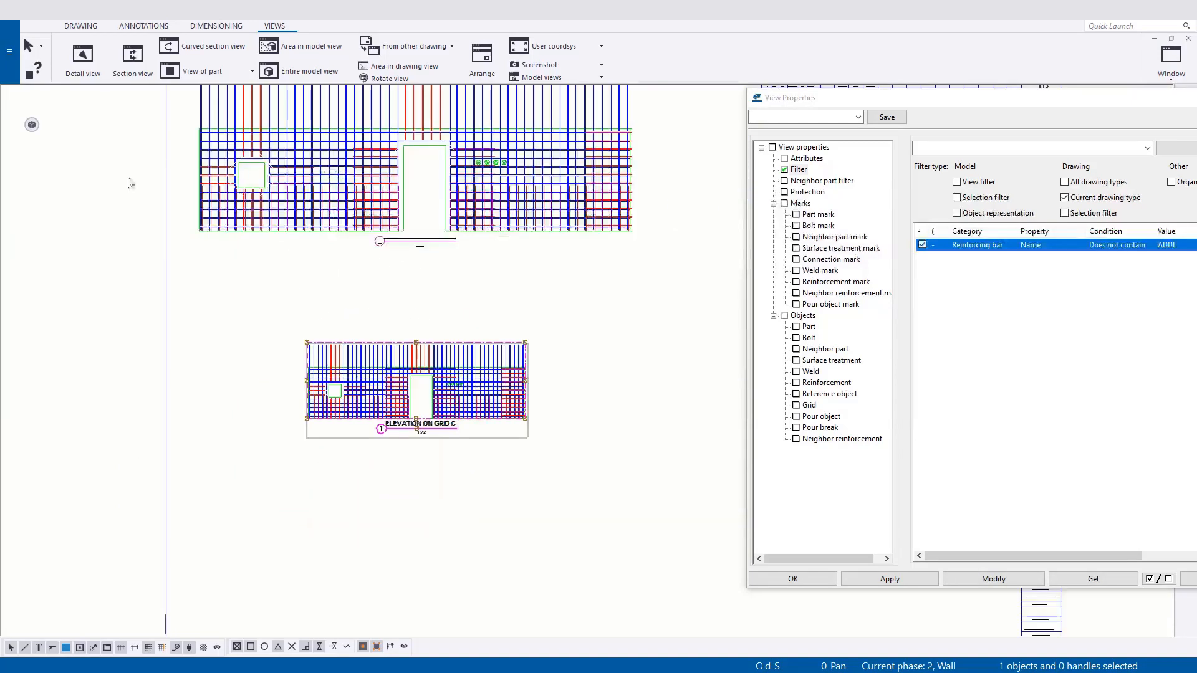
- Set the lower grid C elevation view's scale to 36, the same as the upper elevation
{"action": "left_click", "coordinate": [325, 253]}
{"action": "left_click", "coordinate": [325, 251]}
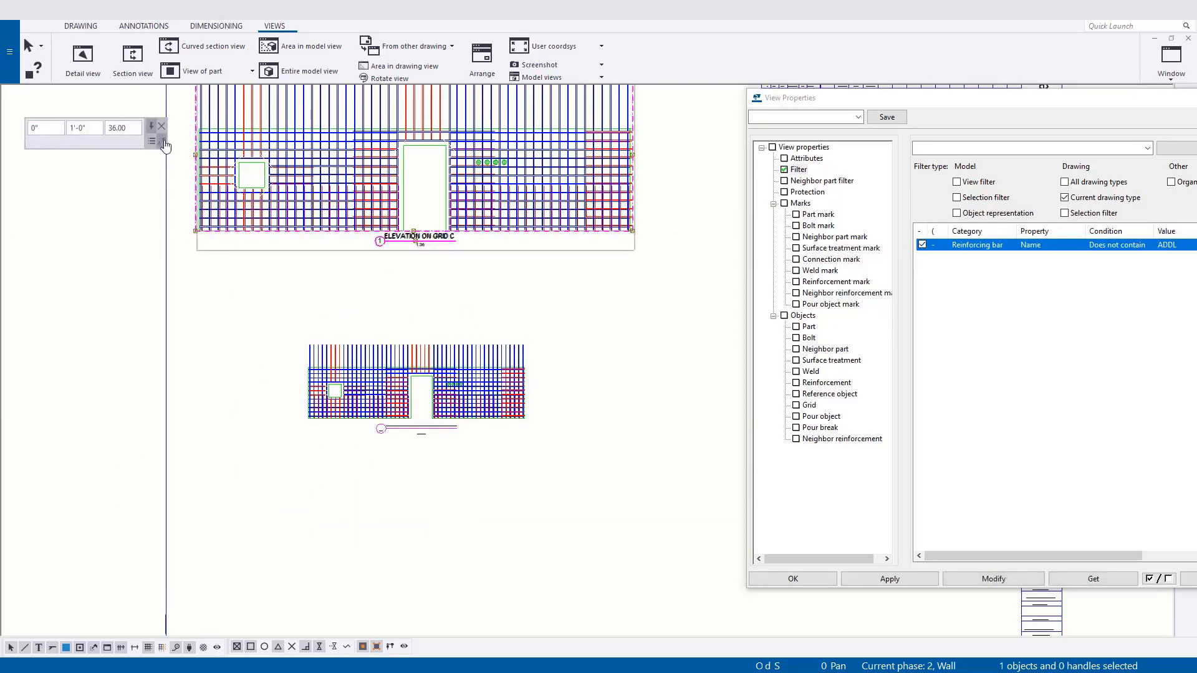
{"action": "left_click", "coordinate": [340, 435]}
{"action": "mouse_move", "coordinate": [30, 127]}
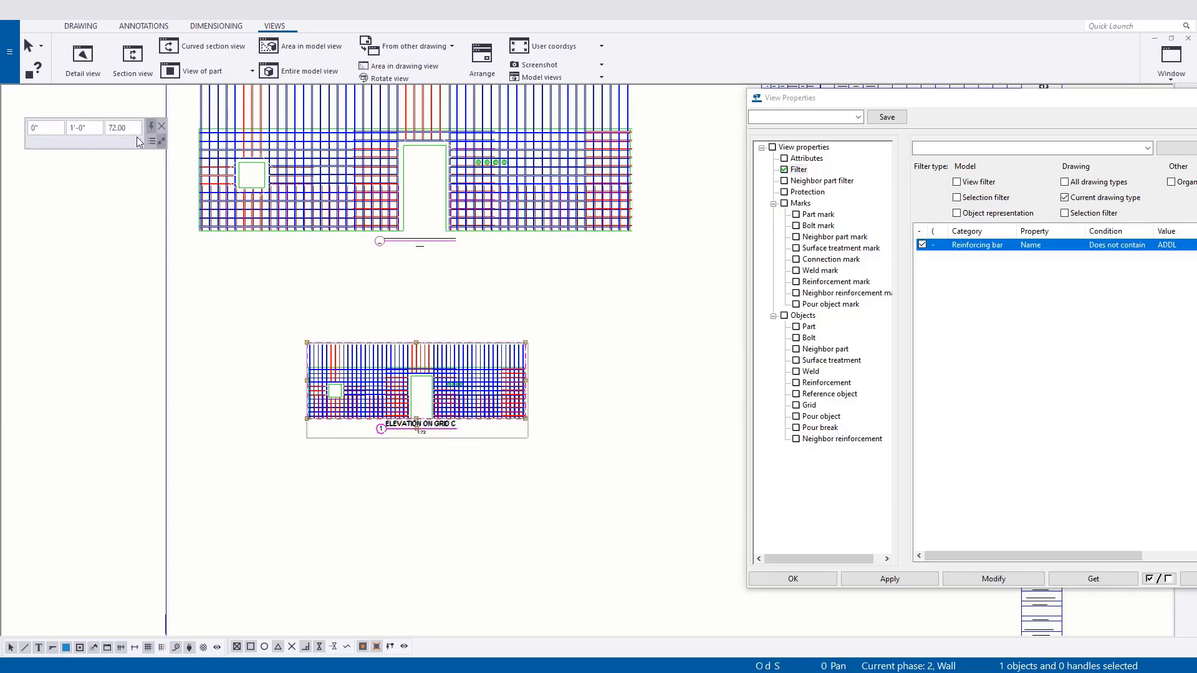
{"action": "type", "text": "36"}
{"action": "key", "text": "Return"}
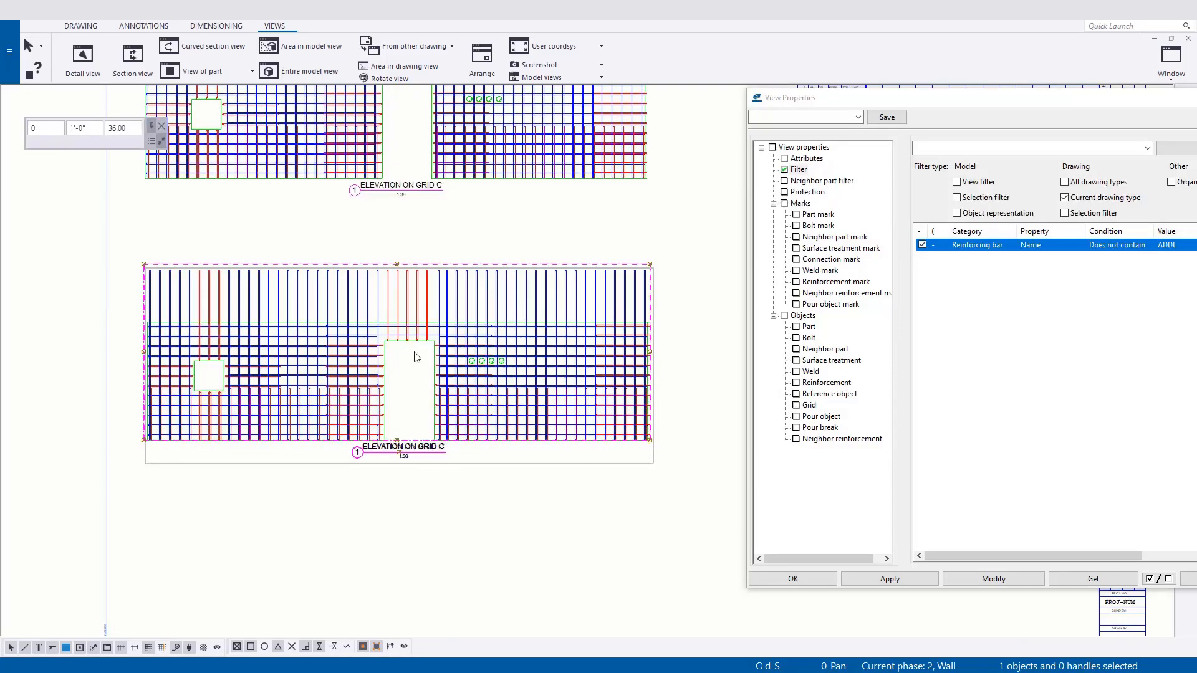
{"action": "mouse_move", "coordinate": [458, 463]}
{"action": "middle_mouse_down"}
{"action": "mouse_move", "coordinate": [473, 390]}
{"action": "mouse_move", "coordinate": [489, 375]}
{"action": "middle_mouse_up"}
{"action": "scroll", "coordinate": [491, 372], "scroll_direction": "down", "scroll_amount": 1}
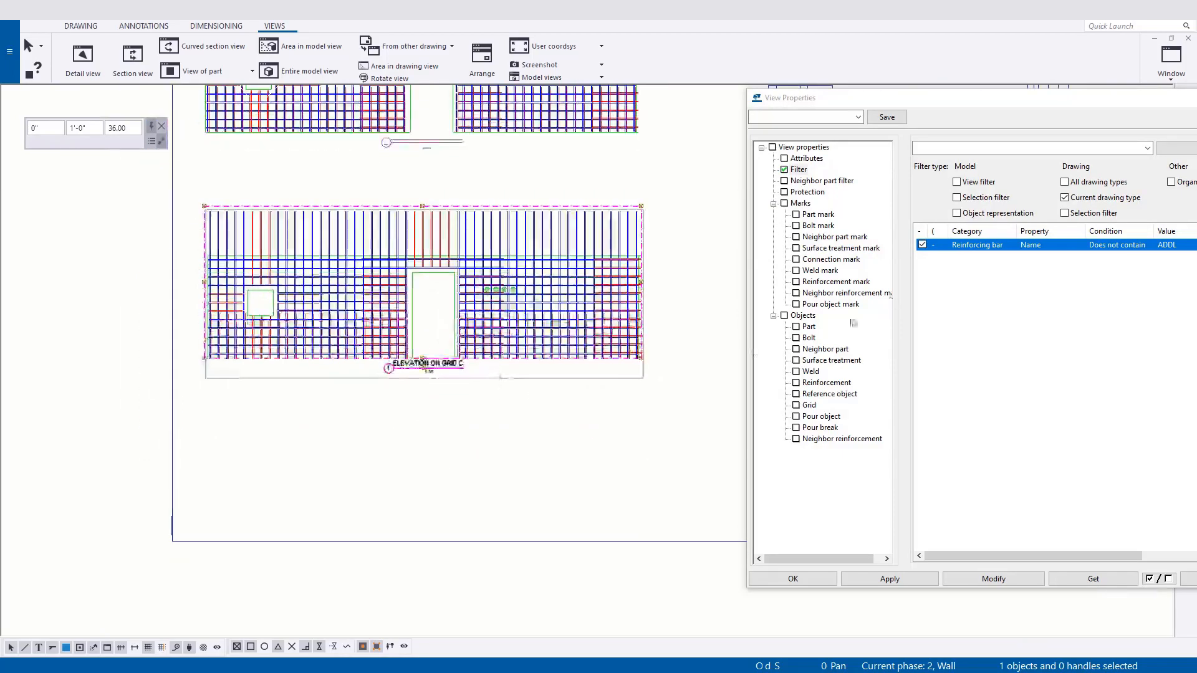
- Change the reinforcing bar name filter condition to Contains ADDL and apply it to the lower grid C elevation
{"action": "left_click_drag", "start_coordinate": [876, 92], "coordinate": [713, 89]}
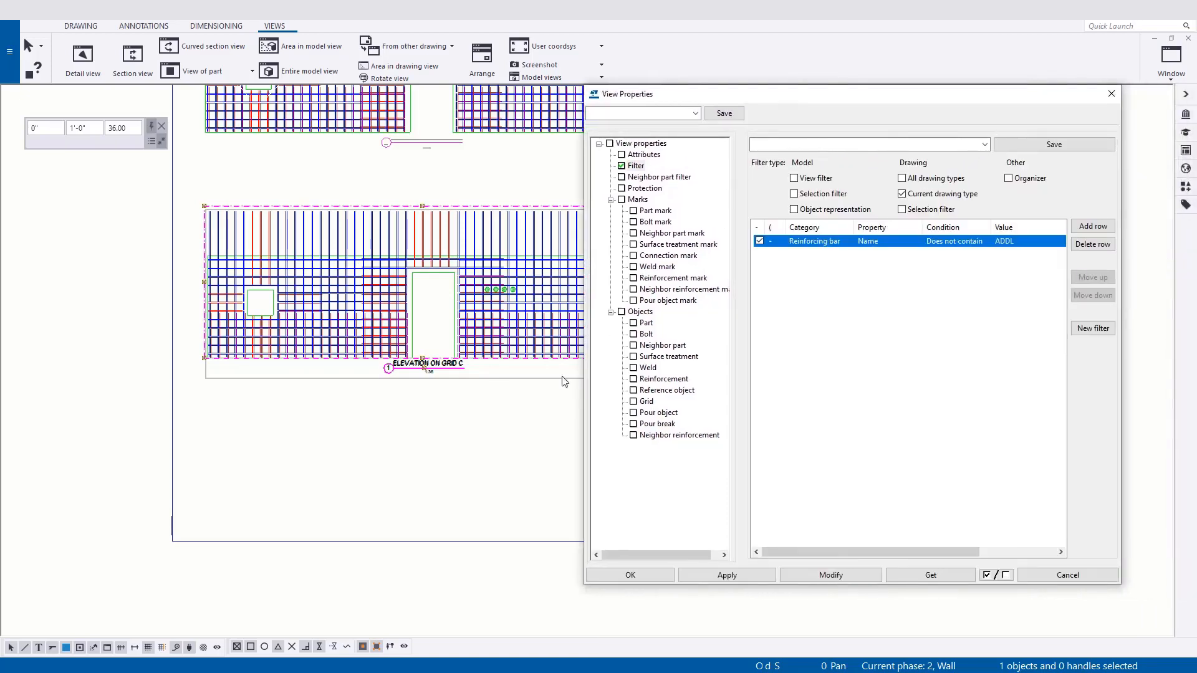
{"action": "middle_click_drag", "start_coordinate": [536, 457], "coordinate": [510, 475]}
{"action": "left_click", "coordinate": [953, 241]}
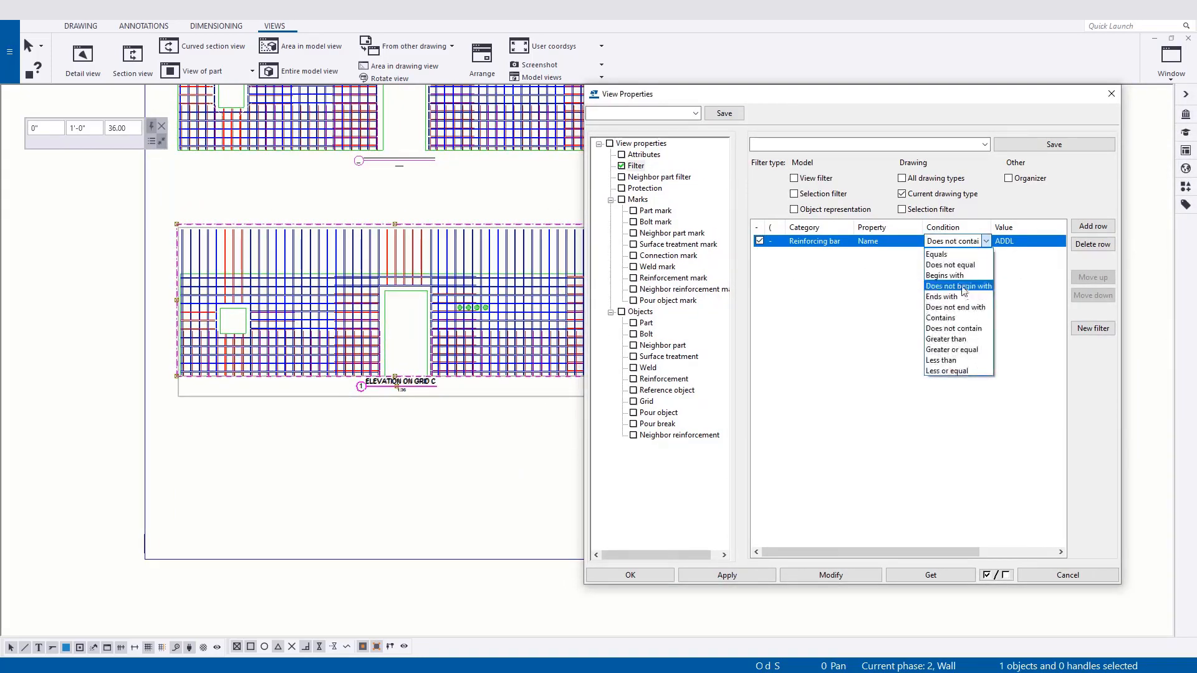
{"action": "left_click", "coordinate": [941, 318]}
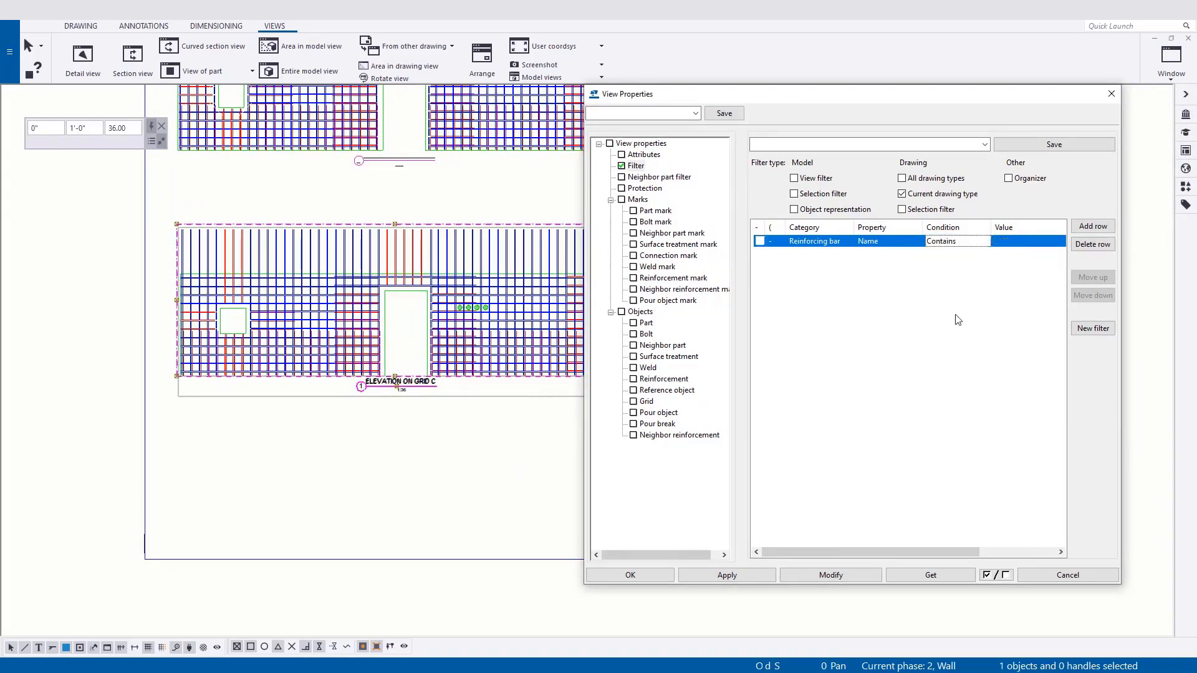
{"action": "left_click", "coordinate": [845, 575]}
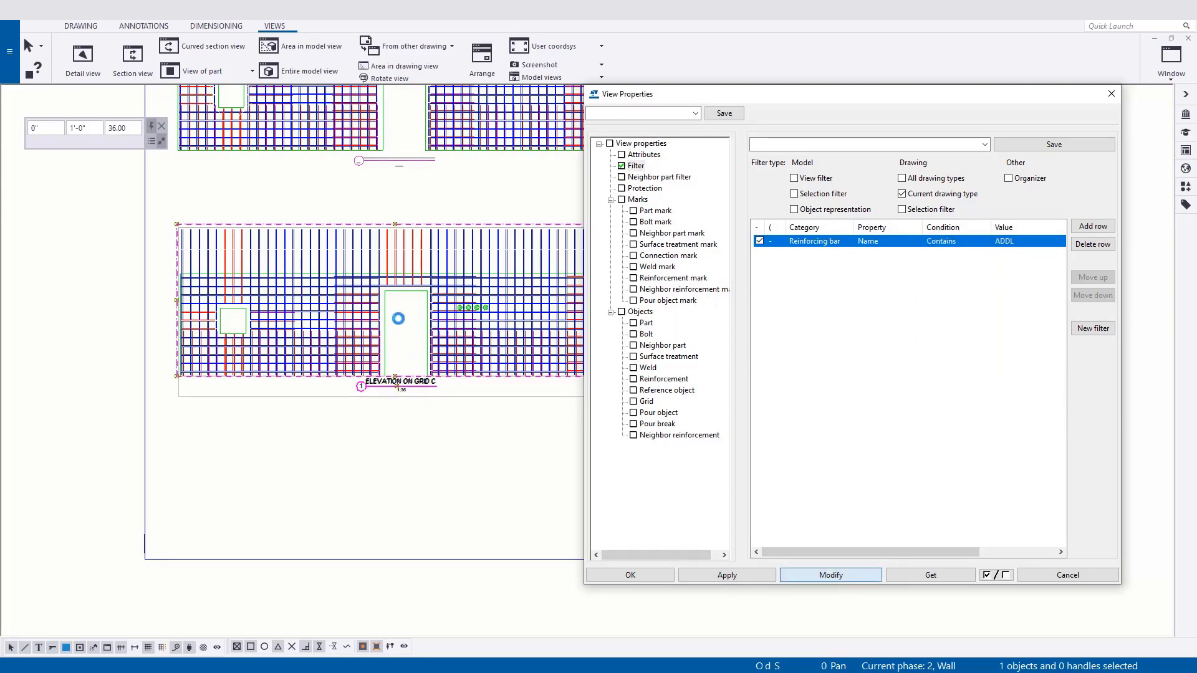
{"action": "scroll", "coordinate": [401, 306], "scroll_direction": "up", "scroll_amount": 2}
{"action": "scroll", "coordinate": [454, 409], "scroll_direction": "down", "scroll_amount": 1}
{"action": "middle_click_drag", "start_coordinate": [570, 403], "coordinate": [496, 360]}
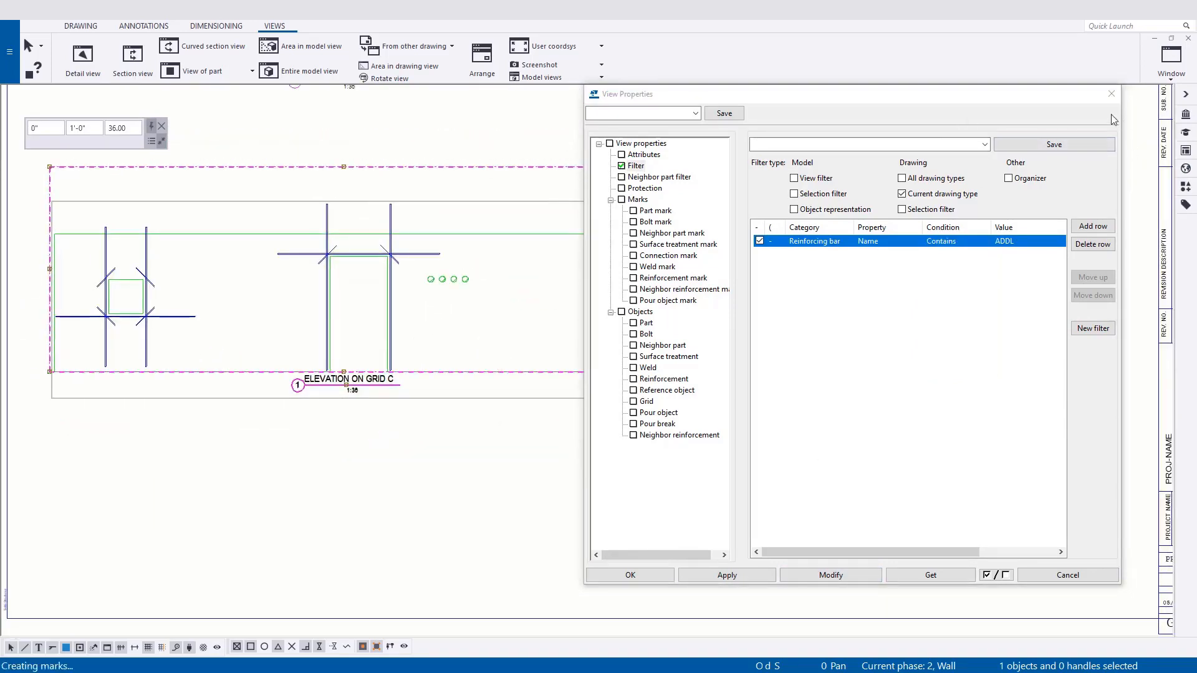
{"action": "left_click", "coordinate": [1111, 94]}
- Add a vertical dimension for the wall's overall height outside its left edge in the lower elevation
{"action": "middle_click_drag", "start_coordinate": [440, 322], "coordinate": [484, 420]}
{"action": "scroll", "coordinate": [489, 419], "scroll_direction": "down", "scroll_amount": 2}
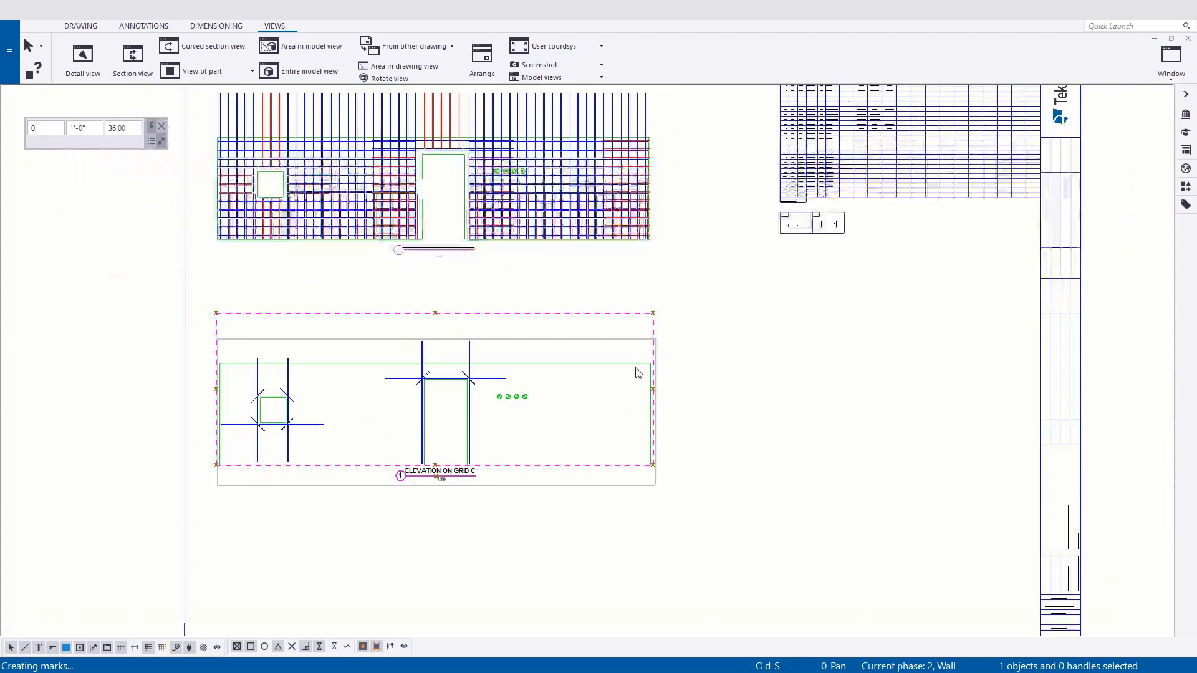
{"action": "middle_click_drag", "start_coordinate": [505, 342], "coordinate": [525, 370]}
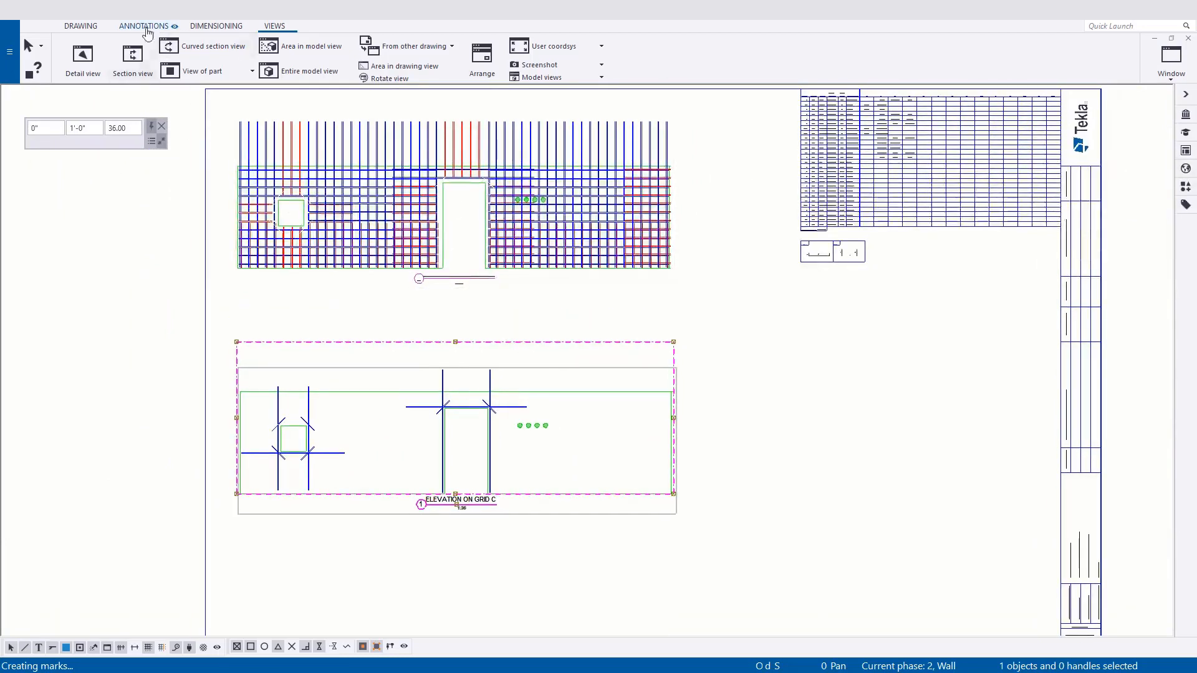
{"action": "left_click", "coordinate": [216, 25]}
{"action": "left_click", "coordinate": [83, 56]}
{"action": "scroll", "coordinate": [340, 459], "scroll_direction": "up", "scroll_amount": 4}
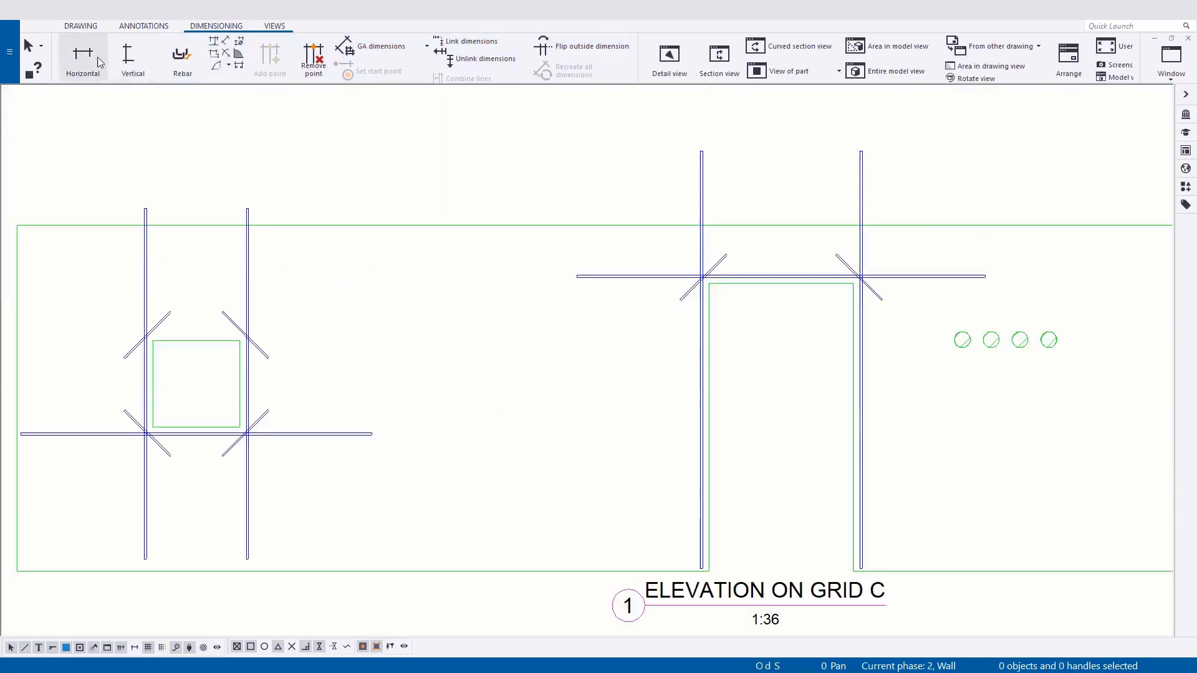
{"action": "left_click", "coordinate": [124, 56]}
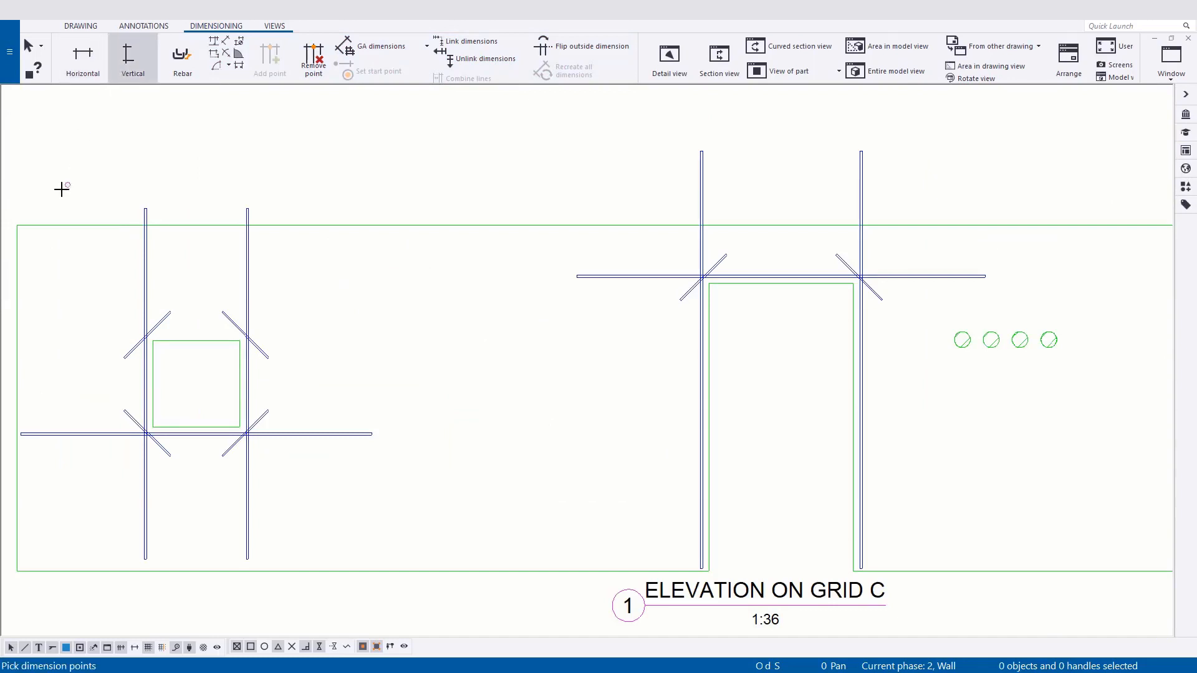
{"action": "left_click", "coordinate": [16, 225]}
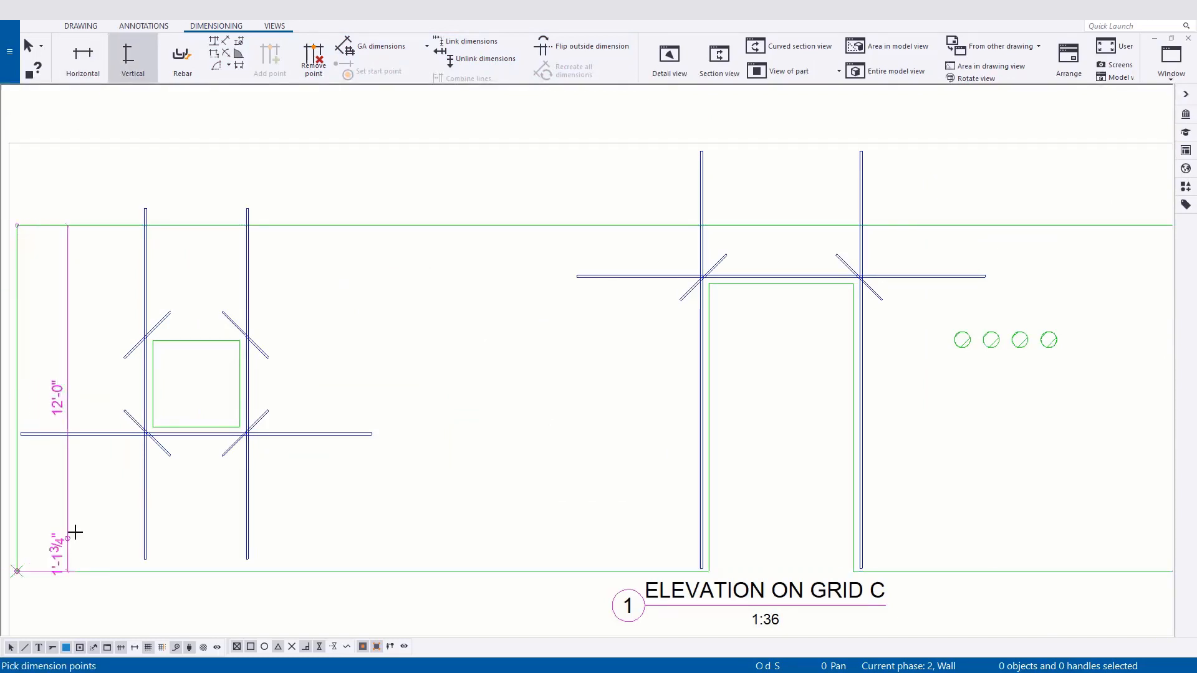
{"action": "scroll", "coordinate": [75, 531], "scroll_direction": "down", "scroll_amount": 2}
{"action": "middle_click_drag", "start_coordinate": [96, 497], "coordinate": [238, 483]}
{"action": "scroll", "coordinate": [236, 489], "scroll_direction": "up", "scroll_amount": 2}
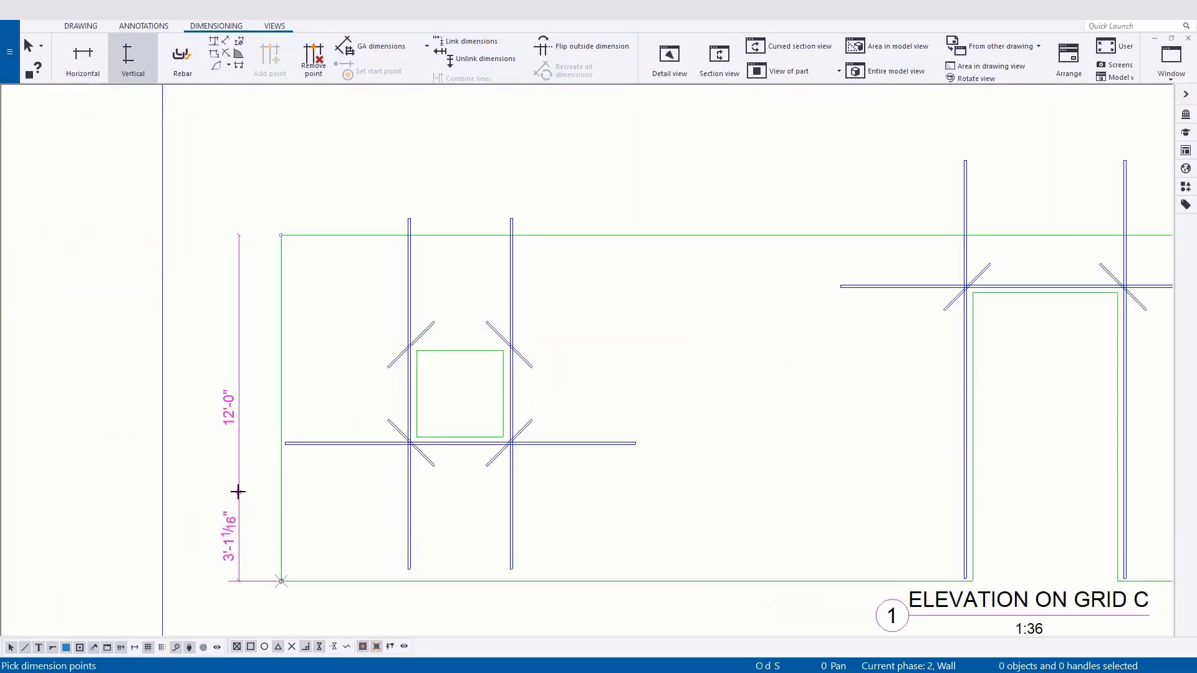
{"action": "scroll", "coordinate": [259, 417], "scroll_direction": "down", "scroll_amount": 3}
{"action": "middle_click_drag", "start_coordinate": [260, 417], "coordinate": [205, 399]}
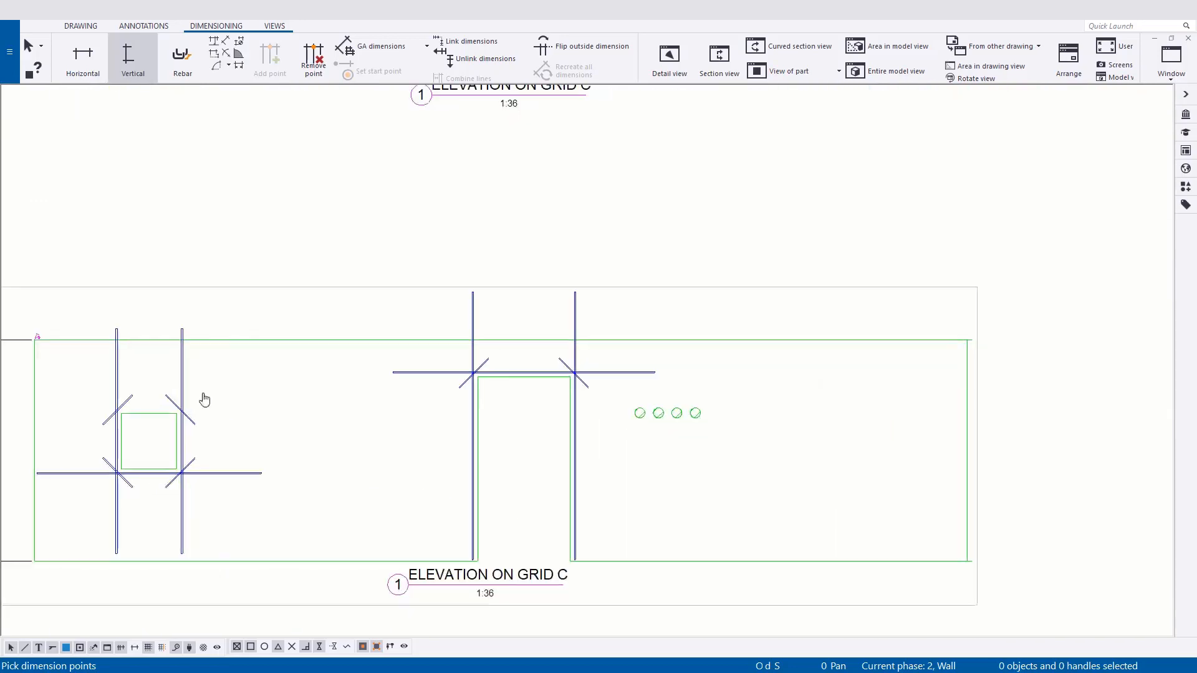
- Add a horizontal dimension for the wall's overall length above its top edge in the lower elevation
{"action": "left_click", "coordinate": [103, 55]}
{"action": "scroll", "coordinate": [112, 270], "scroll_direction": "down", "scroll_amount": 1}
{"action": "middle_click_drag", "start_coordinate": [112, 270], "coordinate": [200, 349]}
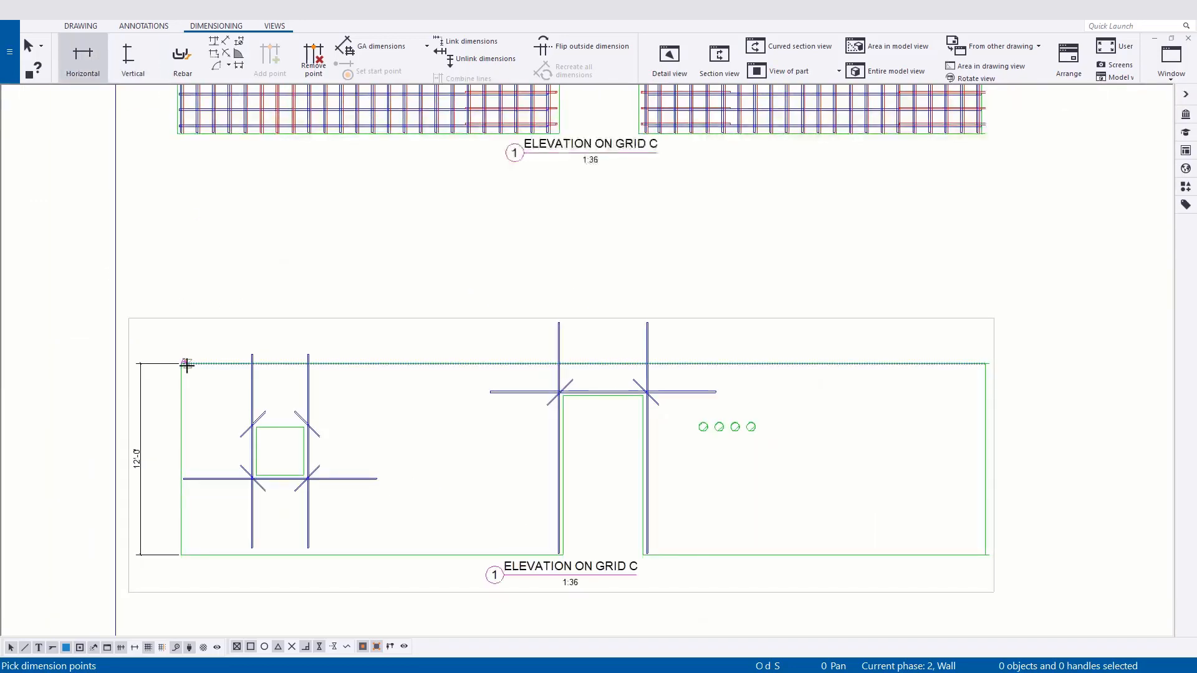
{"action": "left_click", "coordinate": [980, 363]}
{"action": "middle_click", "coordinate": [975, 331]}
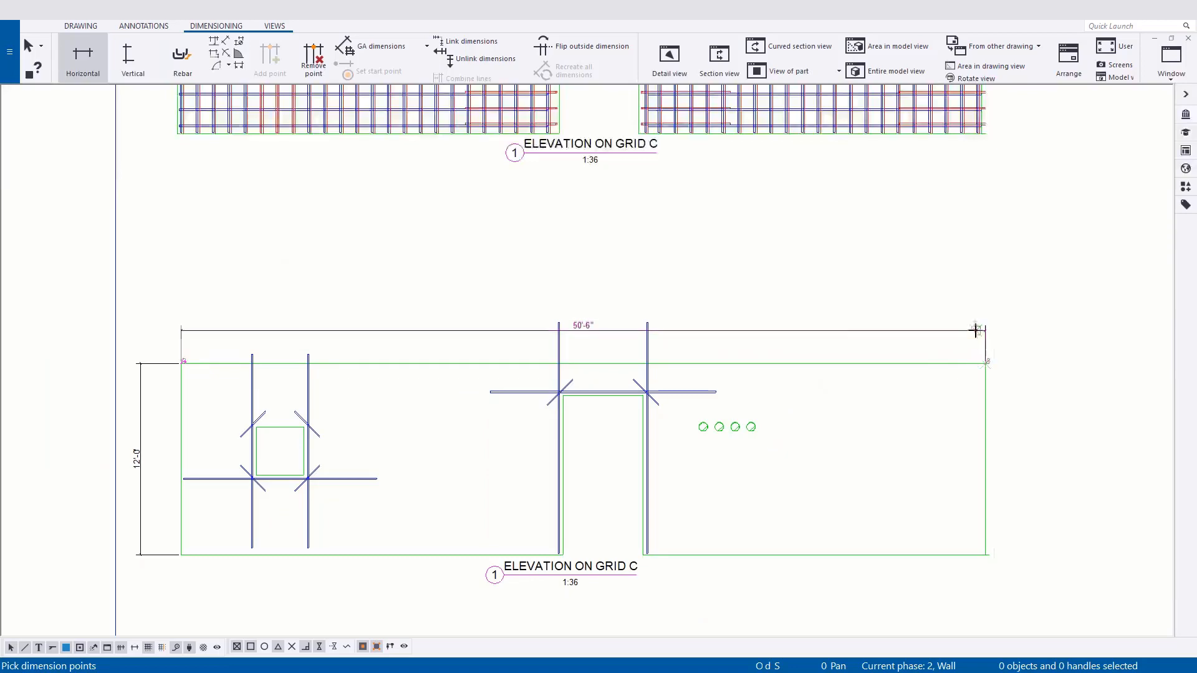
{"action": "right_click", "coordinate": [760, 352]}
{"action": "left_click", "coordinate": [787, 360]}
- Dimension the run of short vertical bars between the window and door openings below the upper elevation's wall base
{"action": "middle_click_drag", "start_coordinate": [681, 231], "coordinate": [635, 375]}
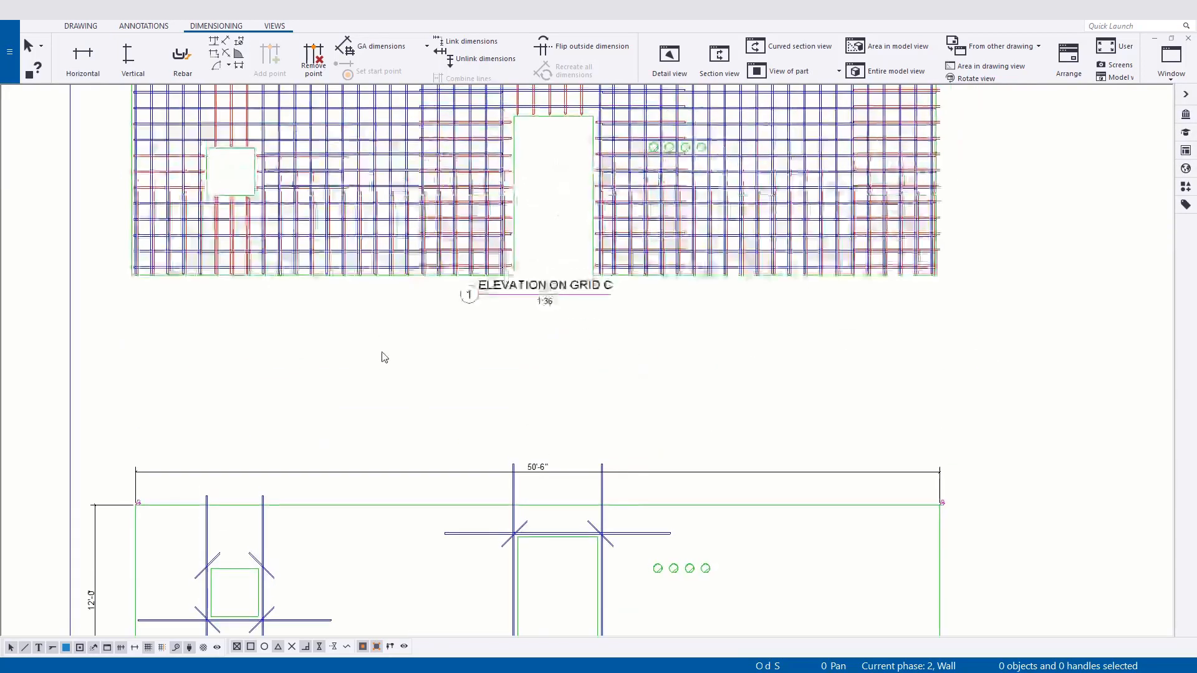
{"action": "middle_click_drag", "start_coordinate": [401, 328], "coordinate": [417, 368]}
{"action": "scroll", "coordinate": [608, 337], "scroll_direction": "down", "scroll_amount": 2}
{"action": "middle_click_drag", "start_coordinate": [584, 431], "coordinate": [559, 535]}
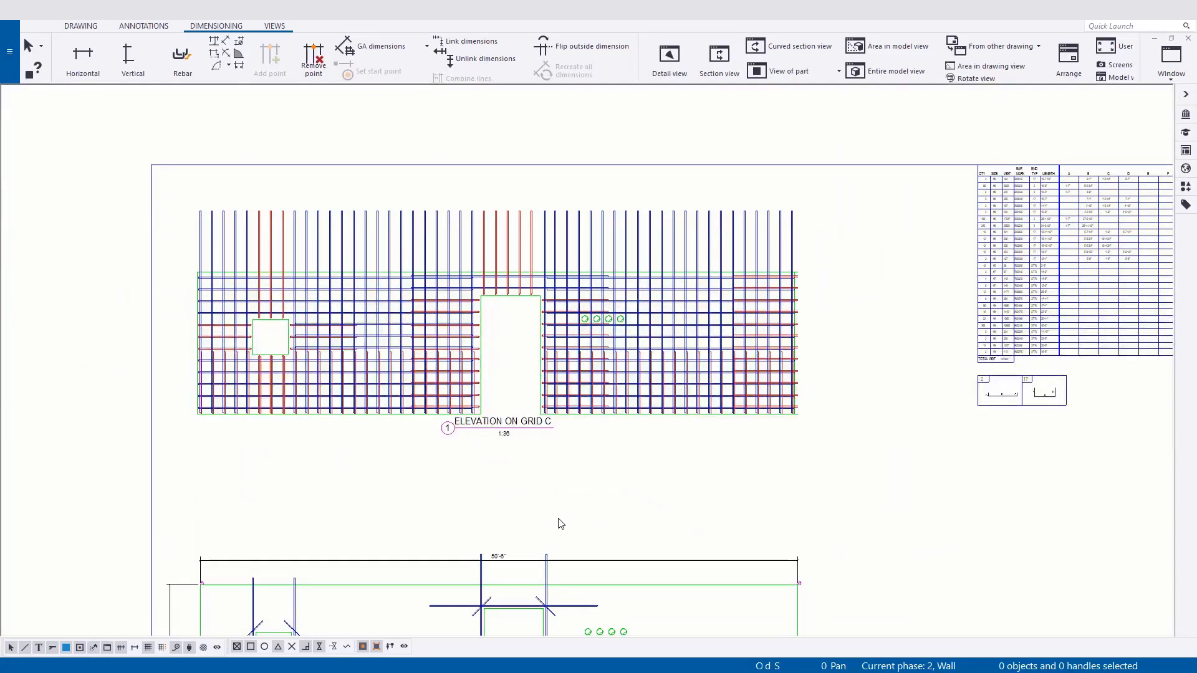
{"action": "middle_click_drag", "start_coordinate": [558, 523], "coordinate": [574, 371]}
{"action": "left_click", "coordinate": [83, 56]}
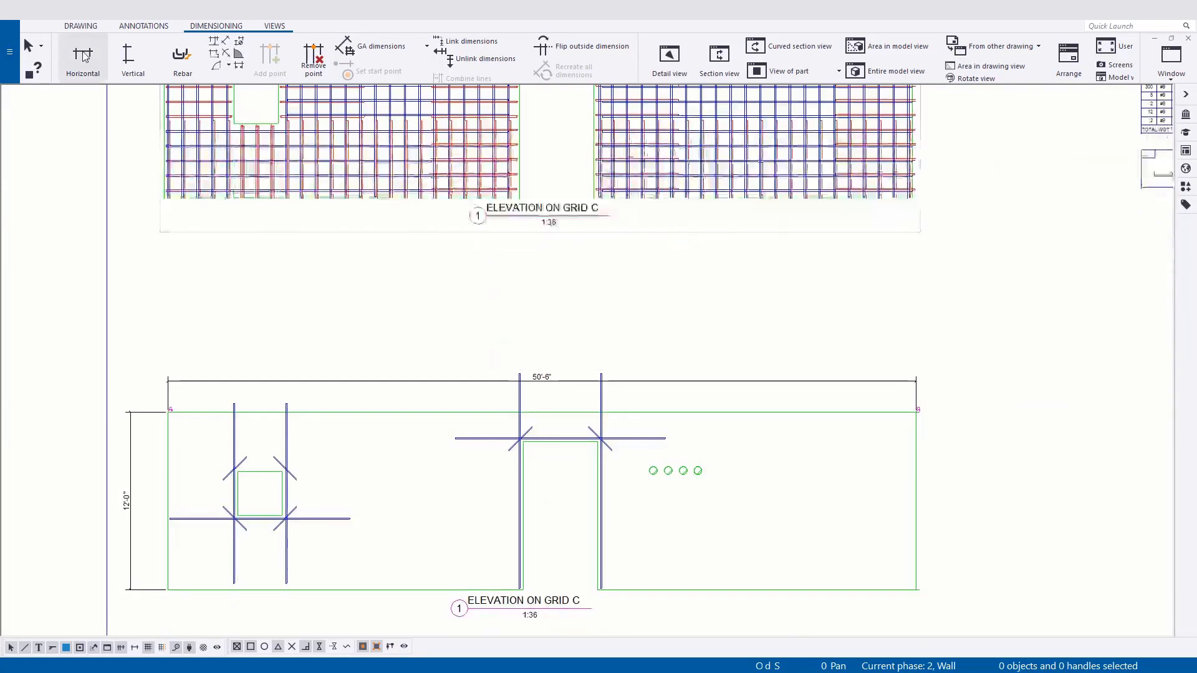
{"action": "scroll", "coordinate": [316, 333], "scroll_direction": "up", "scroll_amount": 3}
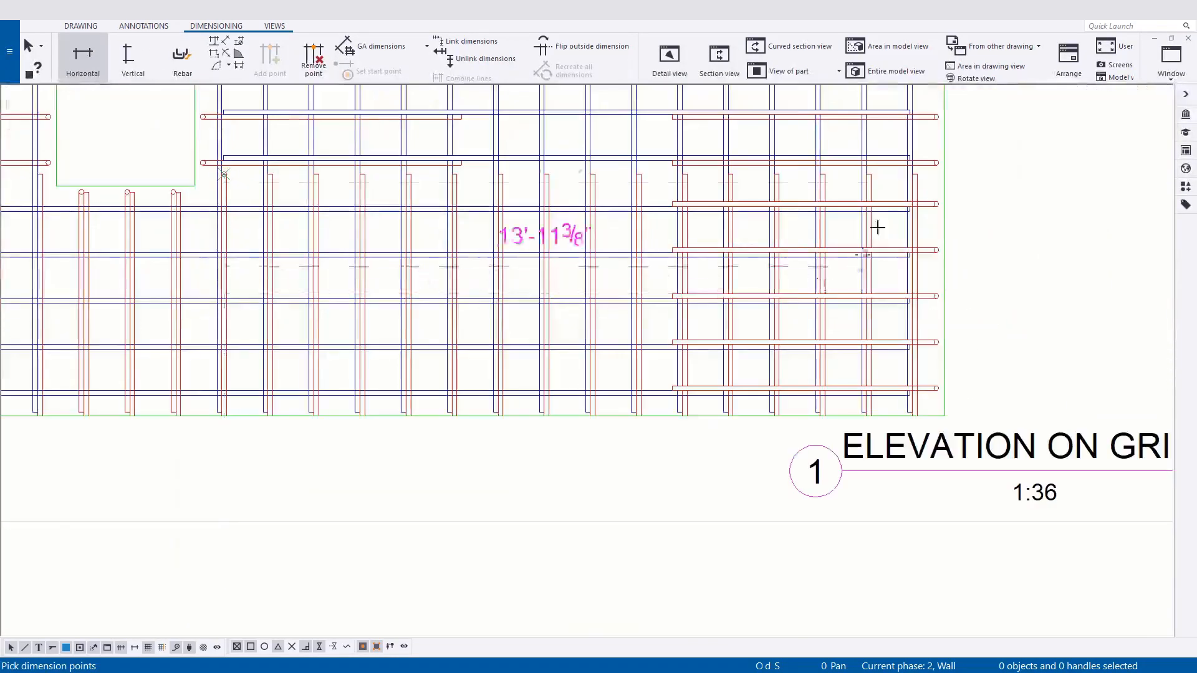
{"action": "left_click", "coordinate": [914, 169]}
{"action": "middle_click_drag", "start_coordinate": [889, 393], "coordinate": [694, 255]}
{"action": "middle_click", "coordinate": [698, 349]}
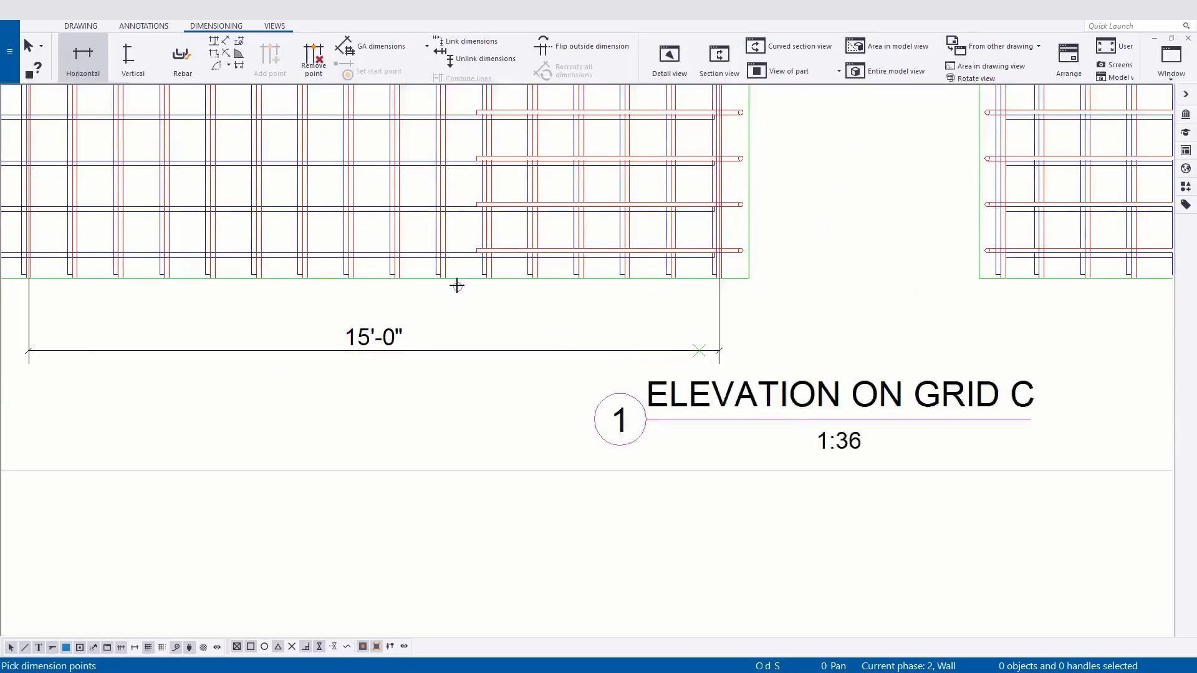
{"action": "scroll", "coordinate": [457, 284], "scroll_direction": "down", "scroll_amount": 3}
{"action": "right_click", "coordinate": [531, 301]}
{"action": "left_click", "coordinate": [540, 311]}
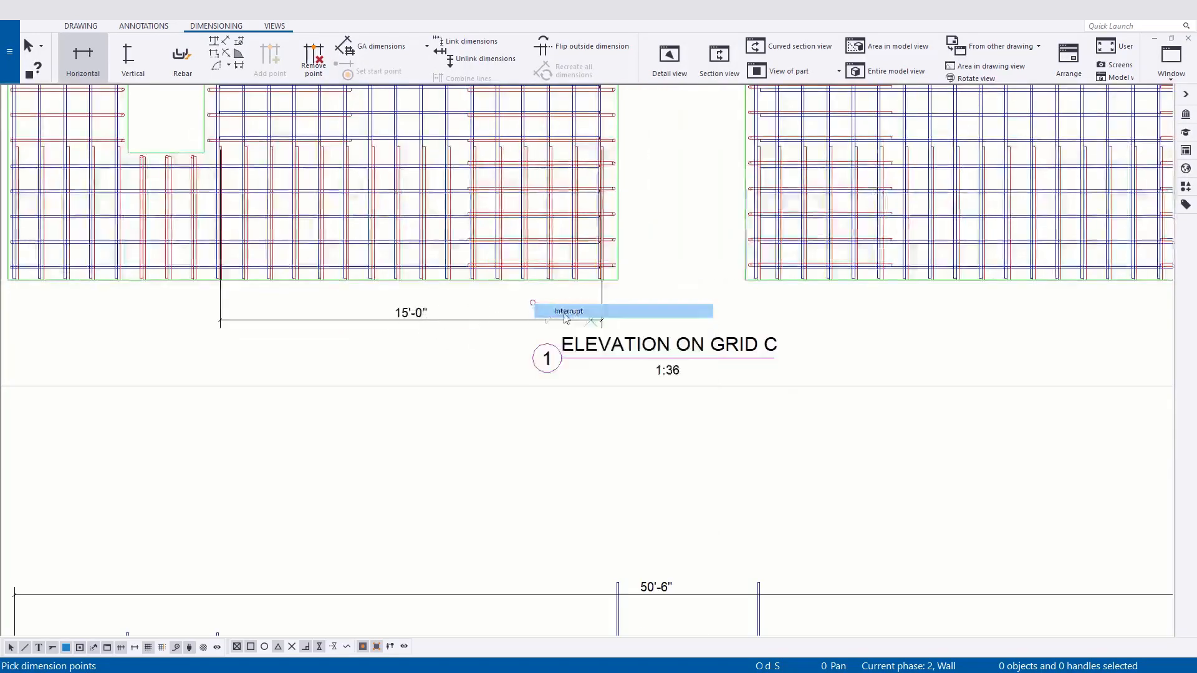
- Give the bar-run dimension a Rebar prefix mark with number, diameter, position, @ and cc target, and update the dimension
{"action": "double_click", "coordinate": [600, 321]}
{"action": "left_click", "coordinate": [711, 175]}
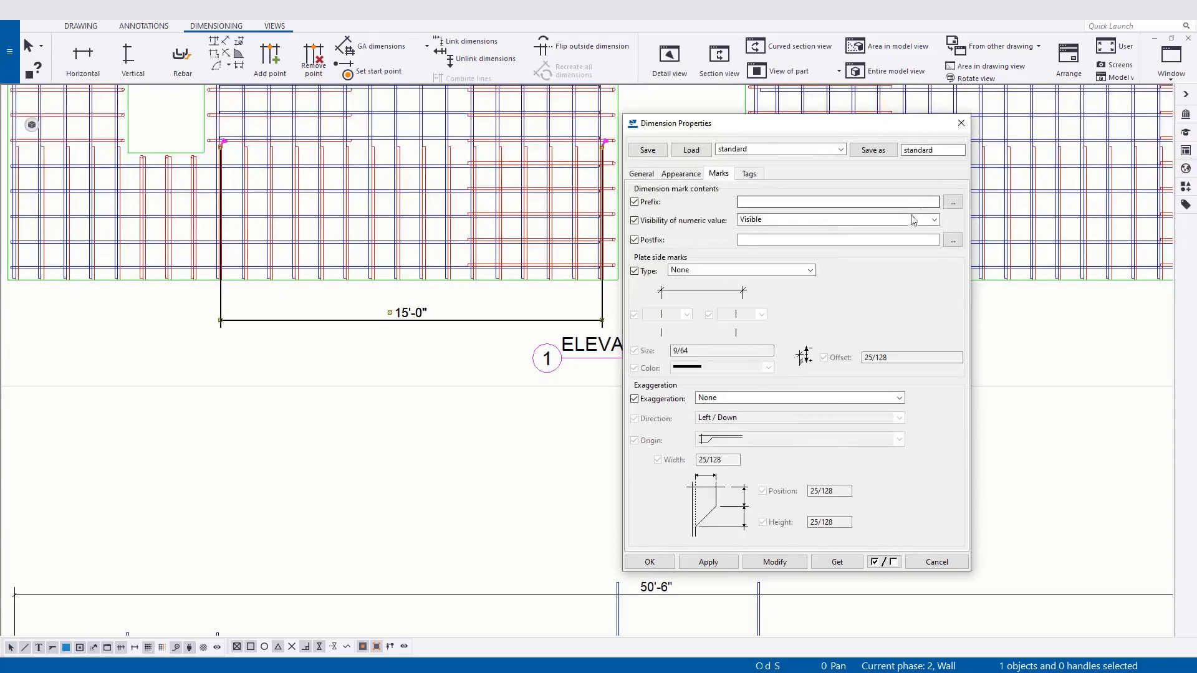
{"action": "left_click", "coordinate": [952, 204]}
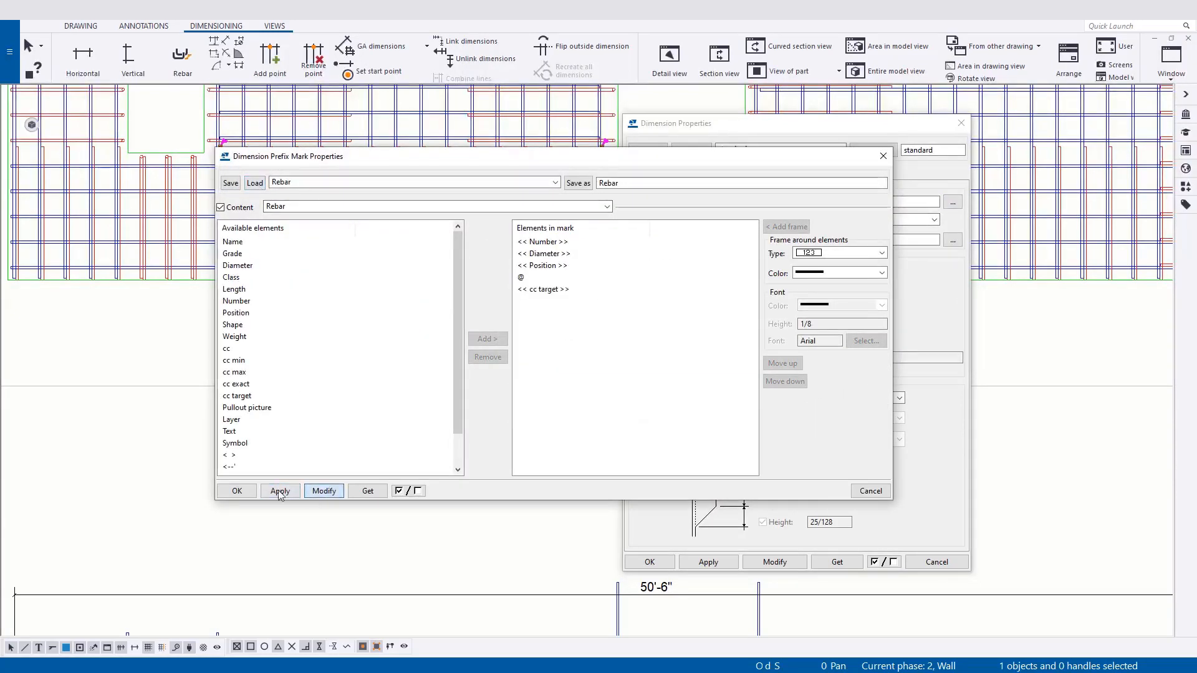
{"action": "left_click", "coordinate": [250, 491]}
{"action": "left_click", "coordinate": [775, 562]}
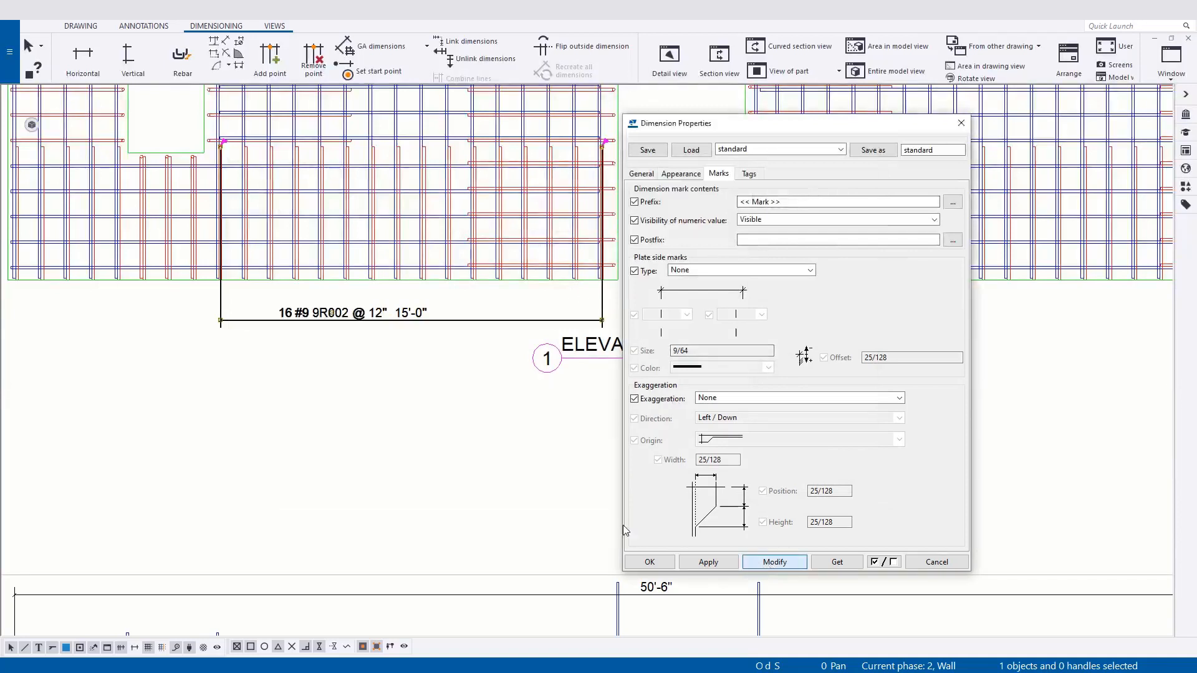
- Set the visibility of the bar-run dimension's numeric value to Hidden and update the dimension
{"action": "scroll", "coordinate": [279, 315], "scroll_direction": "up", "scroll_amount": 2}
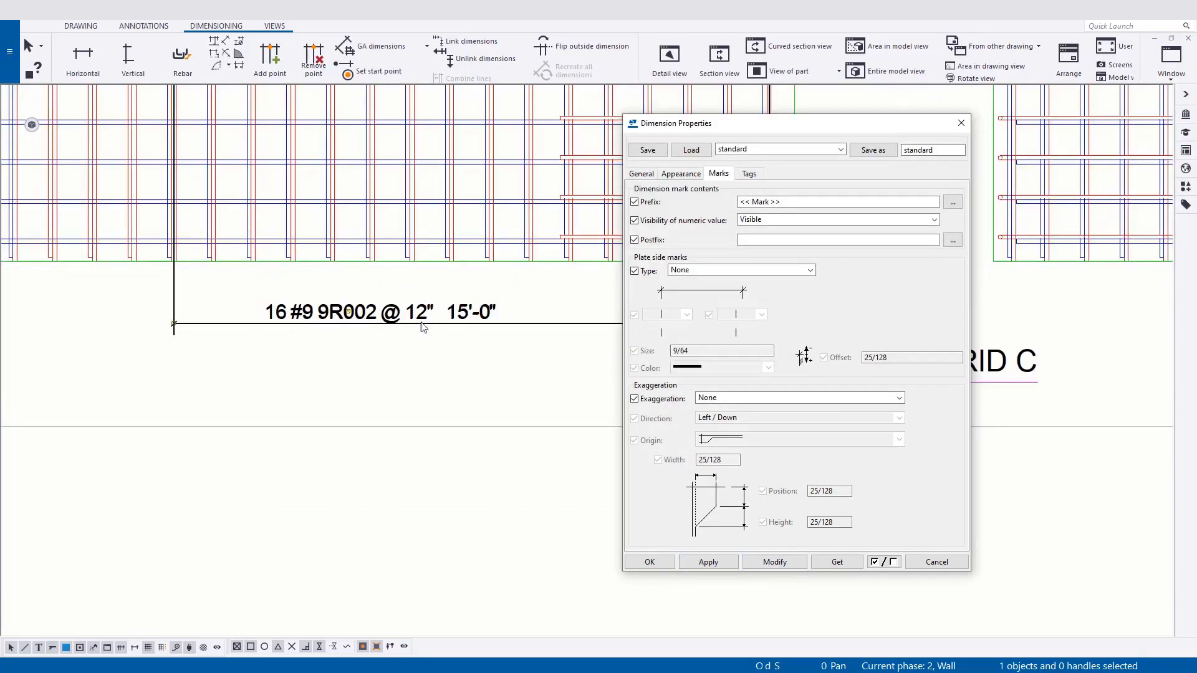
{"action": "scroll", "coordinate": [423, 327], "scroll_direction": "down", "scroll_amount": 2}
{"action": "left_click", "coordinate": [935, 220]}
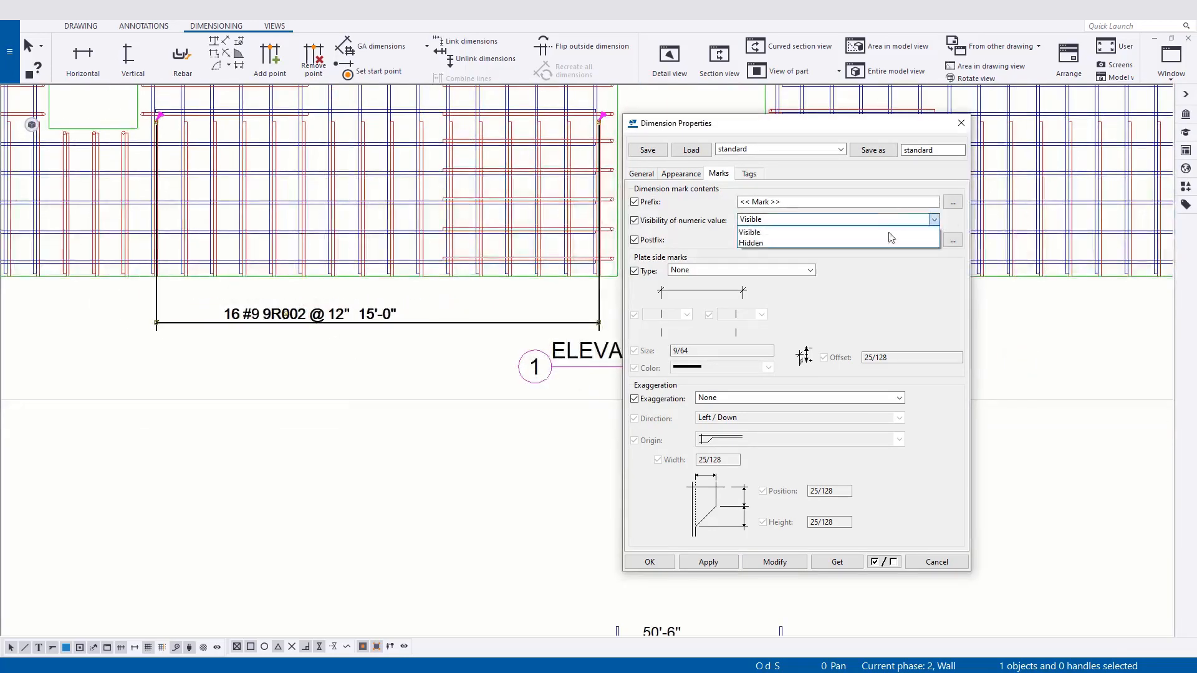
{"action": "left_click", "coordinate": [754, 243]}
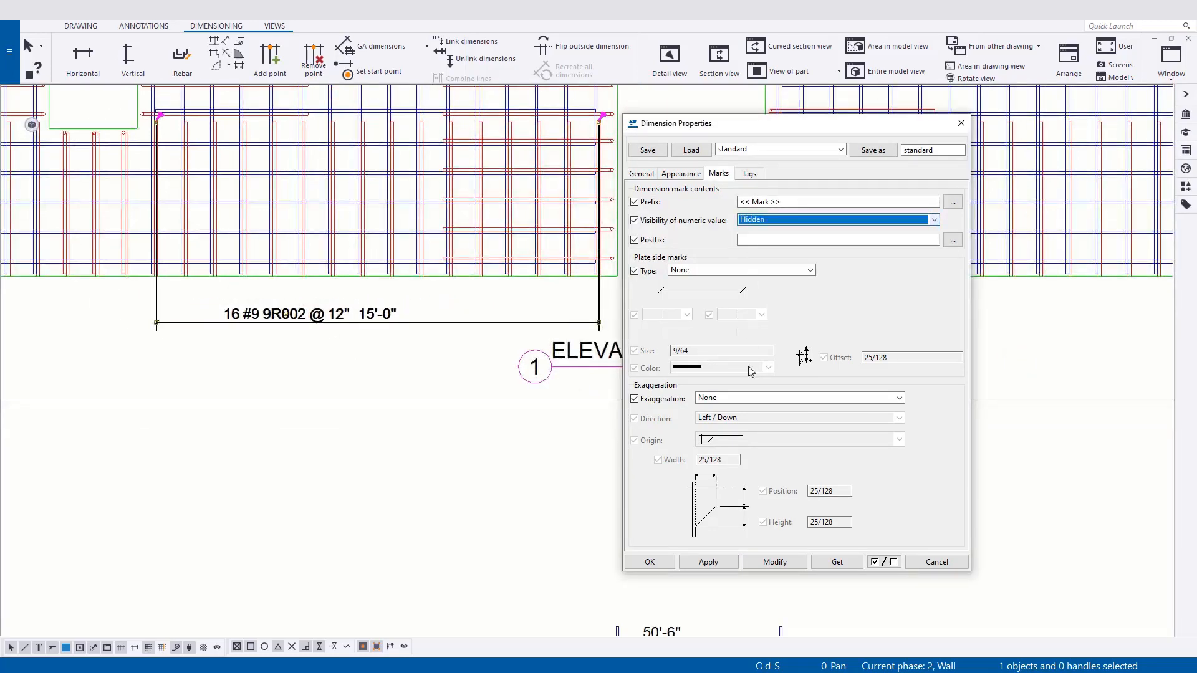
{"action": "left_click", "coordinate": [771, 566]}
- Save the dimension properties as a preset named rebar and apply it as the current dimension setting
{"action": "scroll", "coordinate": [388, 410], "scroll_direction": "down", "scroll_amount": 5}
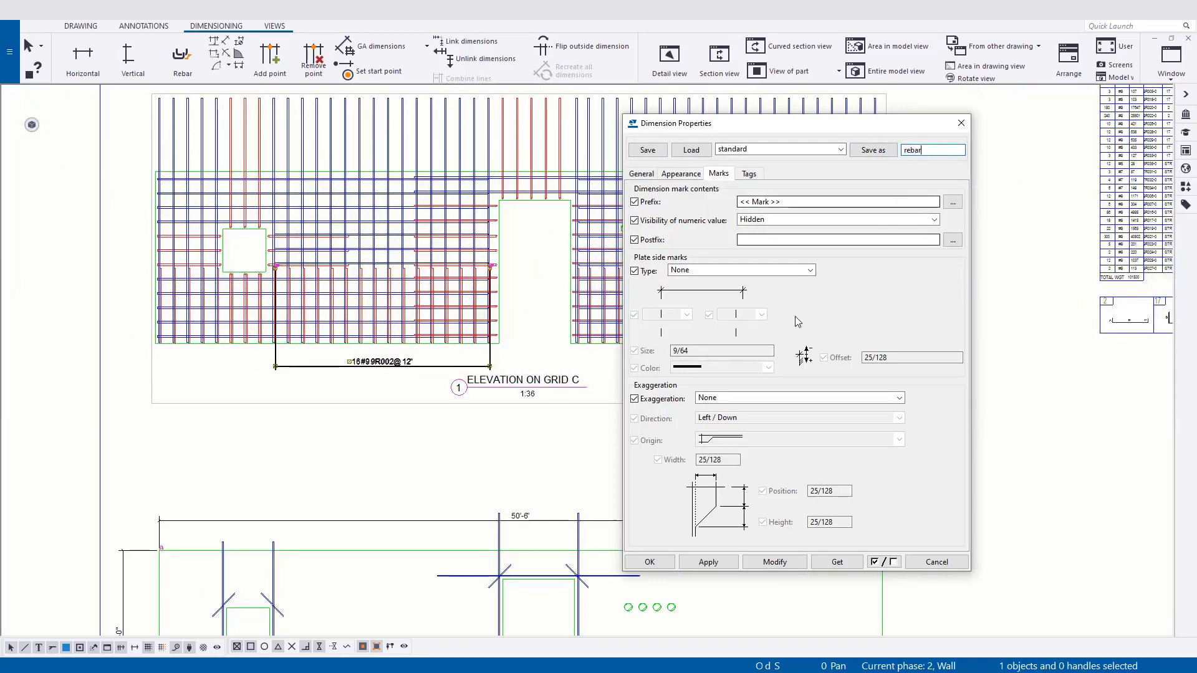
{"action": "left_click", "coordinate": [839, 150]}
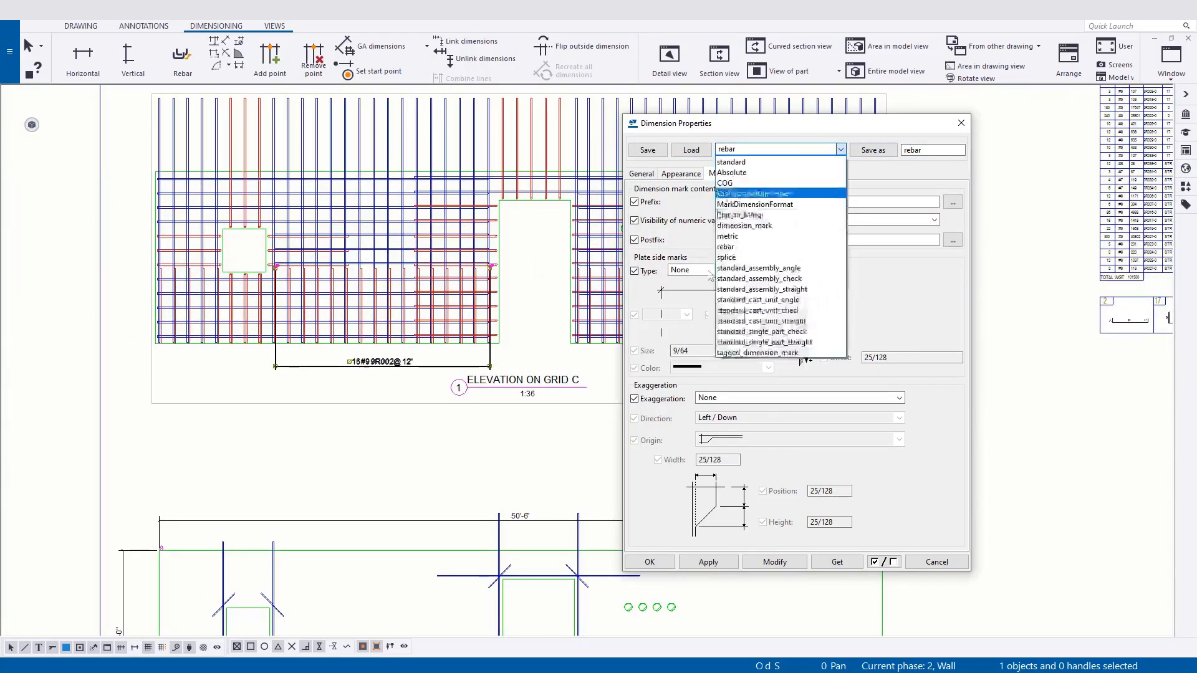
{"action": "left_click", "coordinate": [681, 544]}
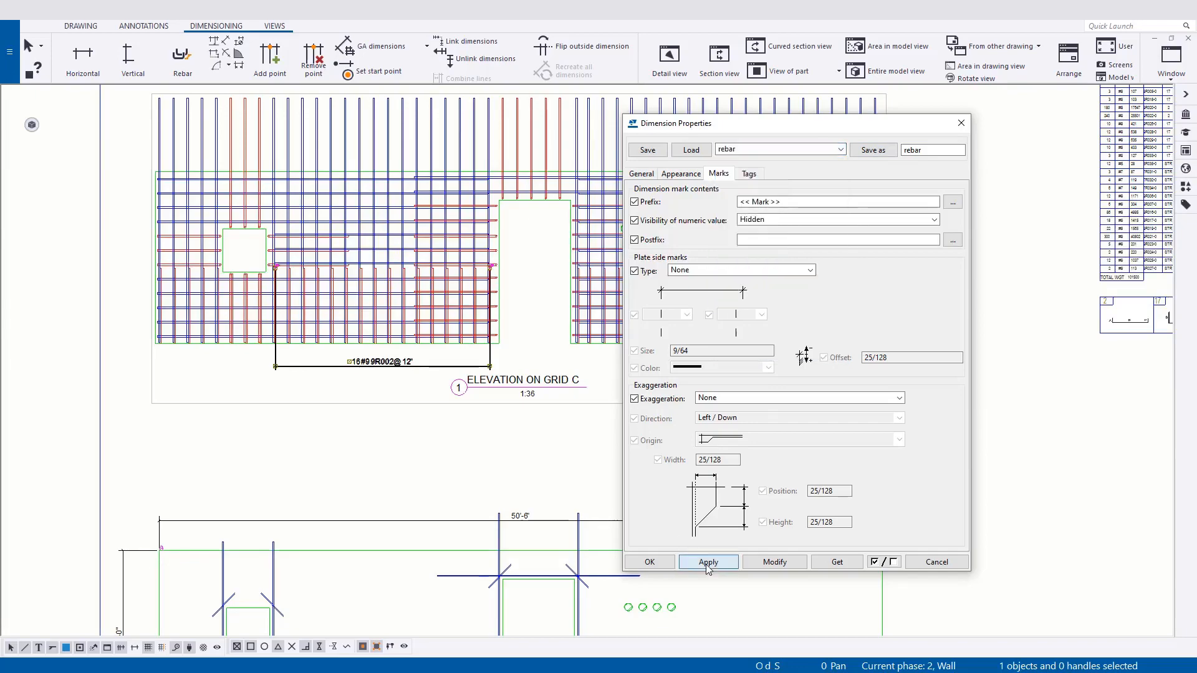
{"action": "key", "text": "Escape"}
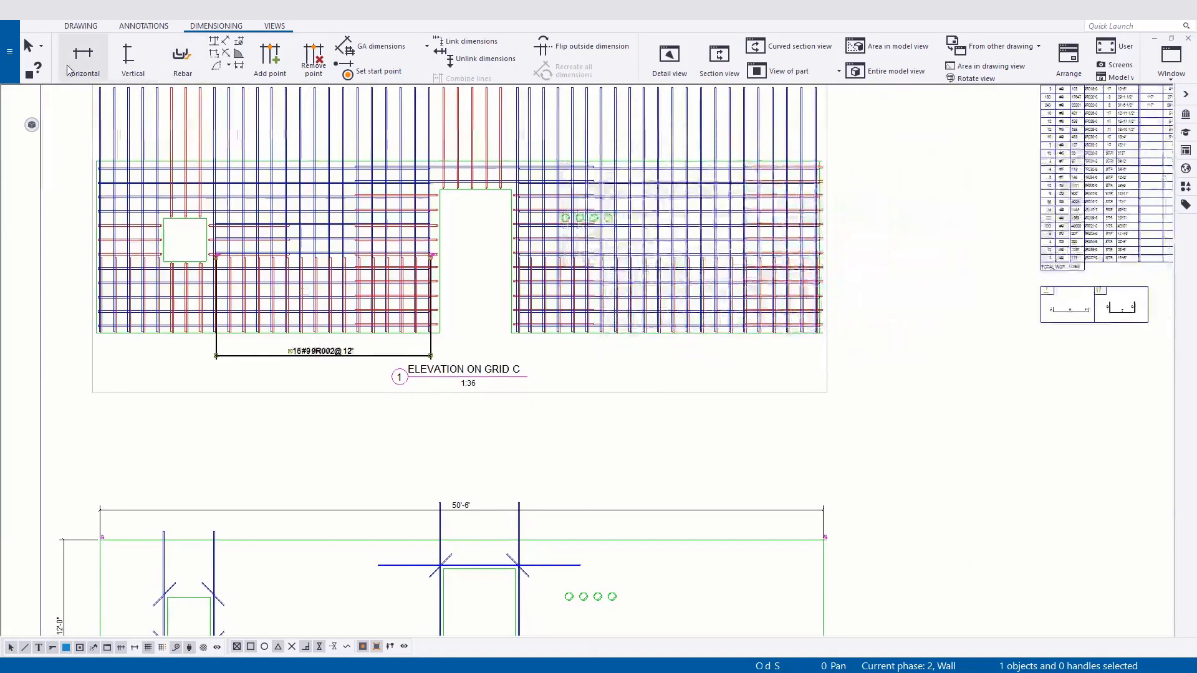
- Start a horizontal dimension for the vertical bars to the right of the door opening in the upper elevation
{"action": "left_click", "coordinate": [83, 57]}
{"action": "scroll", "coordinate": [679, 372], "scroll_direction": "up", "scroll_amount": 5}
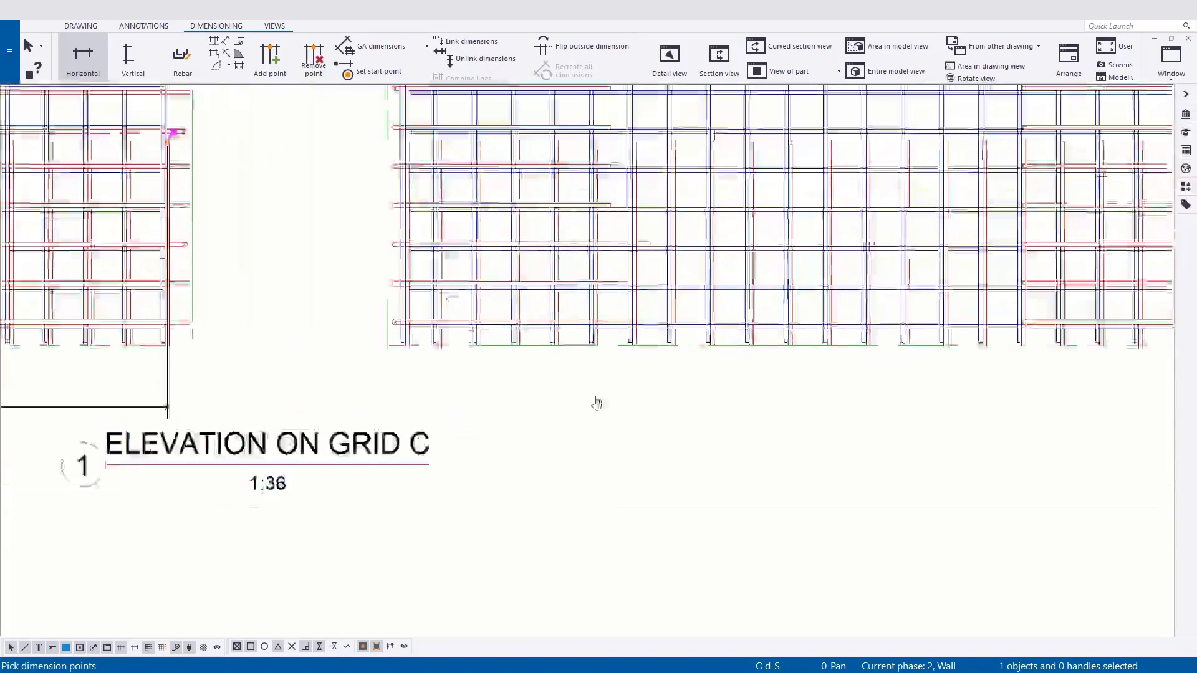
{"action": "scroll", "coordinate": [559, 420], "scroll_direction": "up", "scroll_amount": 2}
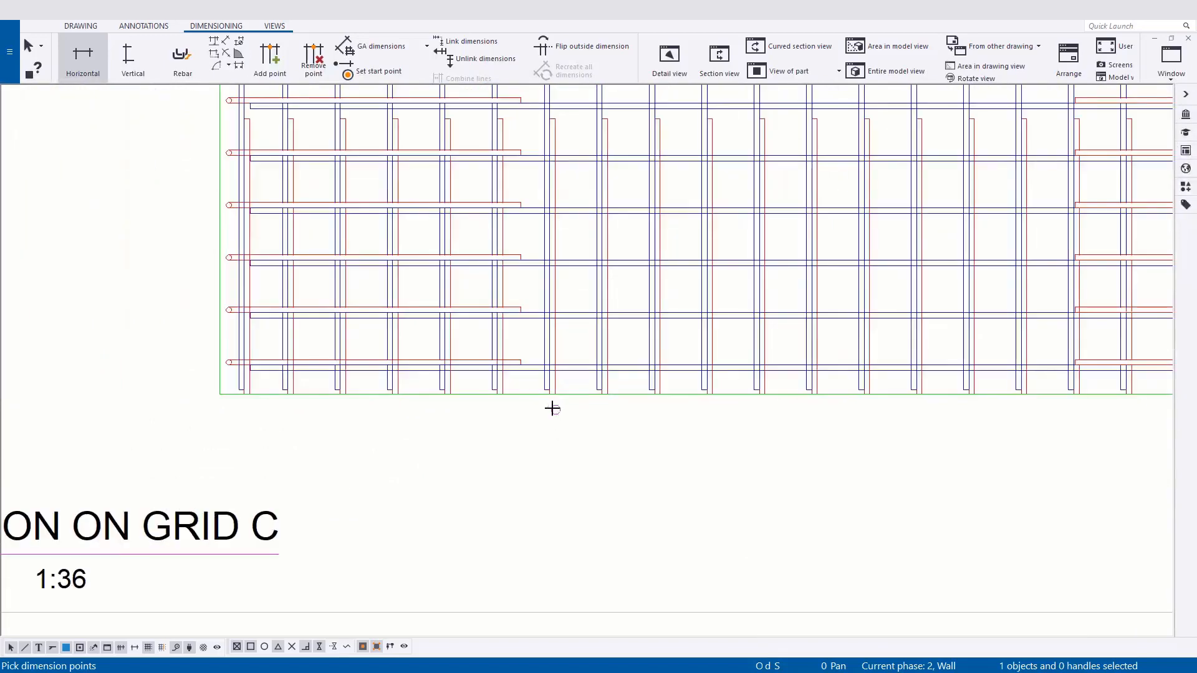
- Add a horizontal dimension across the short vertical 9R002 bars right of the door opening, placing it below the upper elevation
{"action": "left_click", "coordinate": [248, 120]}
{"action": "scroll", "coordinate": [652, 294], "scroll_direction": "down", "scroll_amount": 4}
{"action": "scroll", "coordinate": [449, 302], "scroll_direction": "up", "scroll_amount": 5}
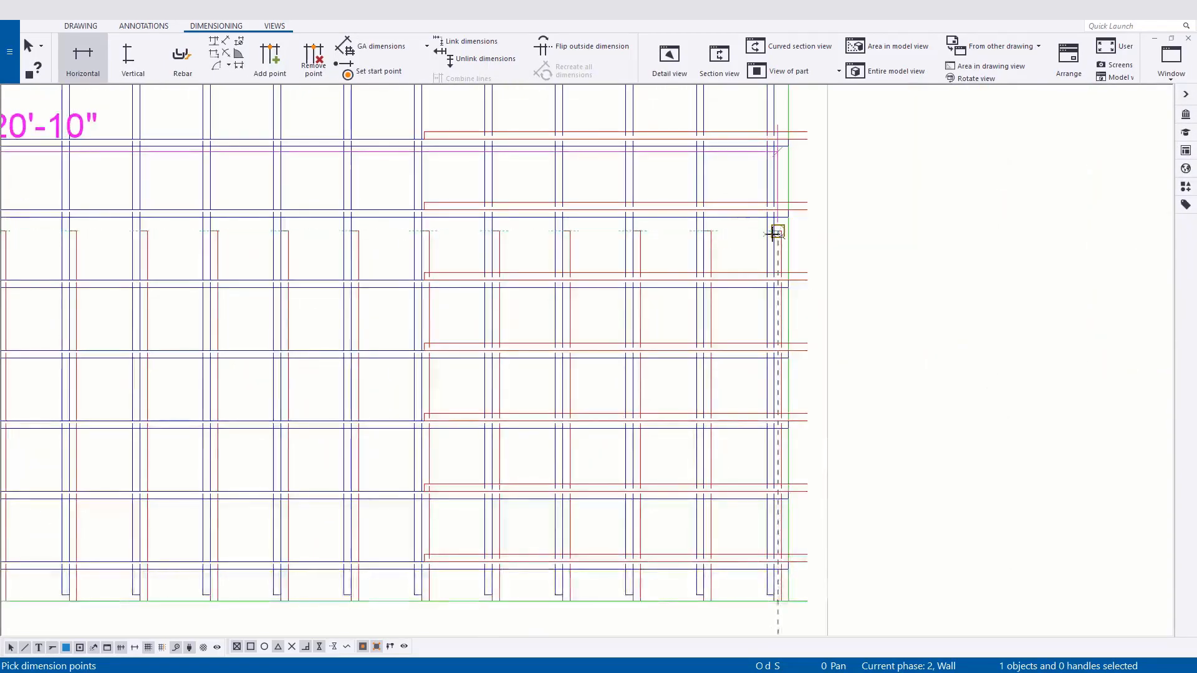
{"action": "scroll", "coordinate": [773, 233], "scroll_direction": "down", "scroll_amount": 4}
{"action": "left_click", "coordinate": [756, 455]}
{"action": "scroll", "coordinate": [572, 430], "scroll_direction": "down", "scroll_amount": 1}
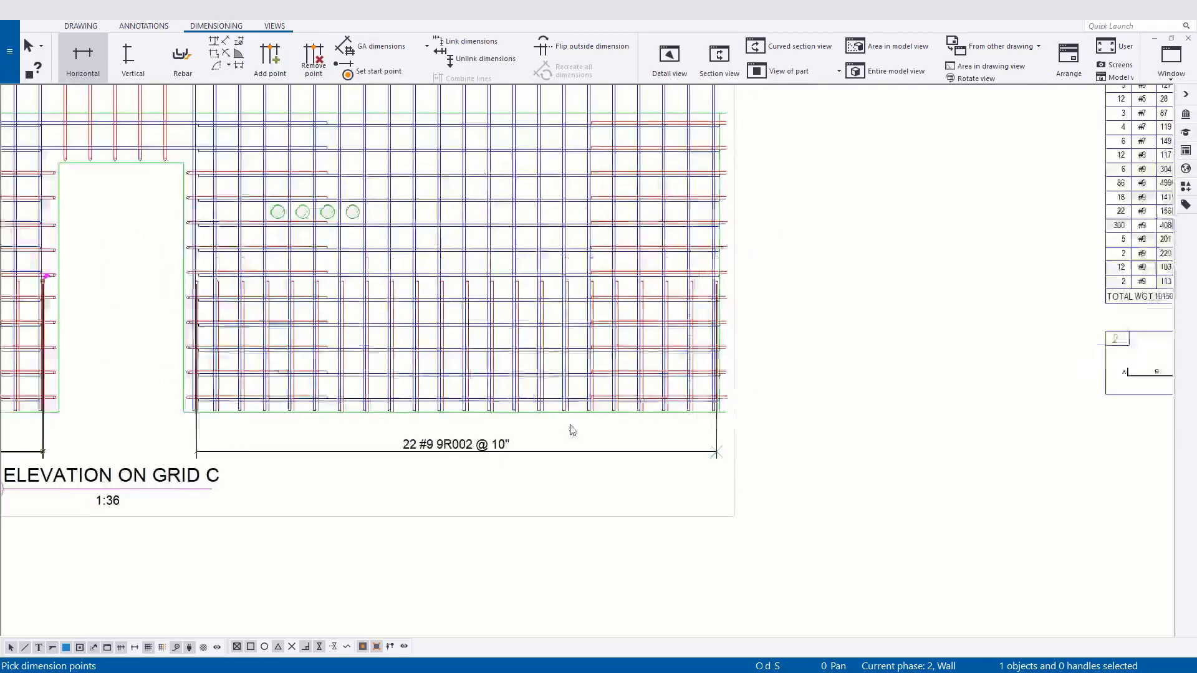
{"action": "scroll", "coordinate": [572, 430], "scroll_direction": "down", "scroll_amount": 1}
{"action": "middle_click_drag", "start_coordinate": [563, 422], "coordinate": [663, 397]}
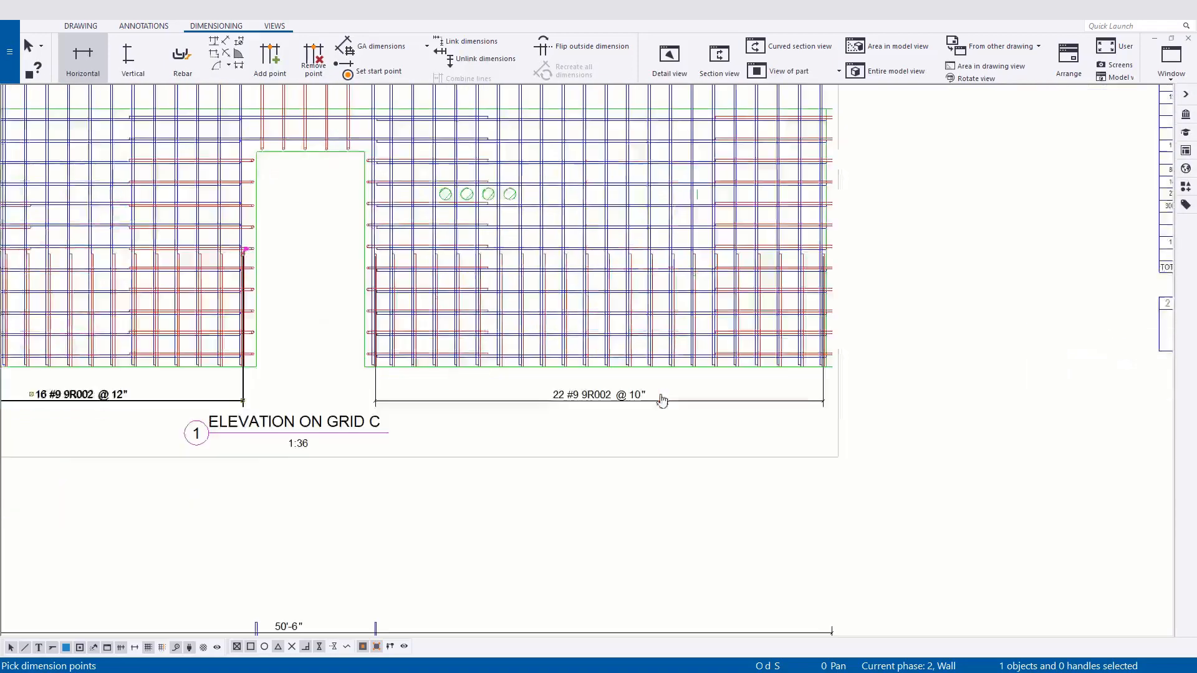
{"action": "right_click", "coordinate": [502, 431]}
{"action": "left_click", "coordinate": [534, 437]}
- Add a mark with the applied mark properties to the tall vertical 9R016 bars right of the door opening
{"action": "middle_click_drag", "start_coordinate": [658, 130], "coordinate": [628, 215]}
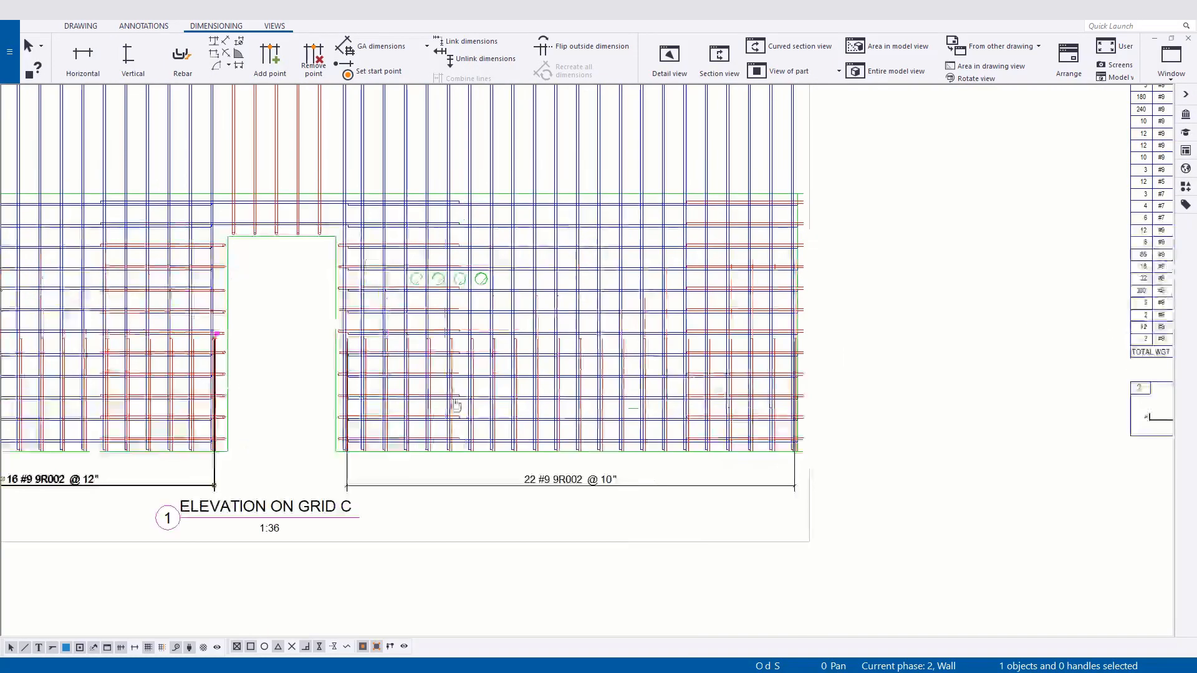
{"action": "scroll", "coordinate": [628, 215], "scroll_direction": "up", "scroll_amount": 3}
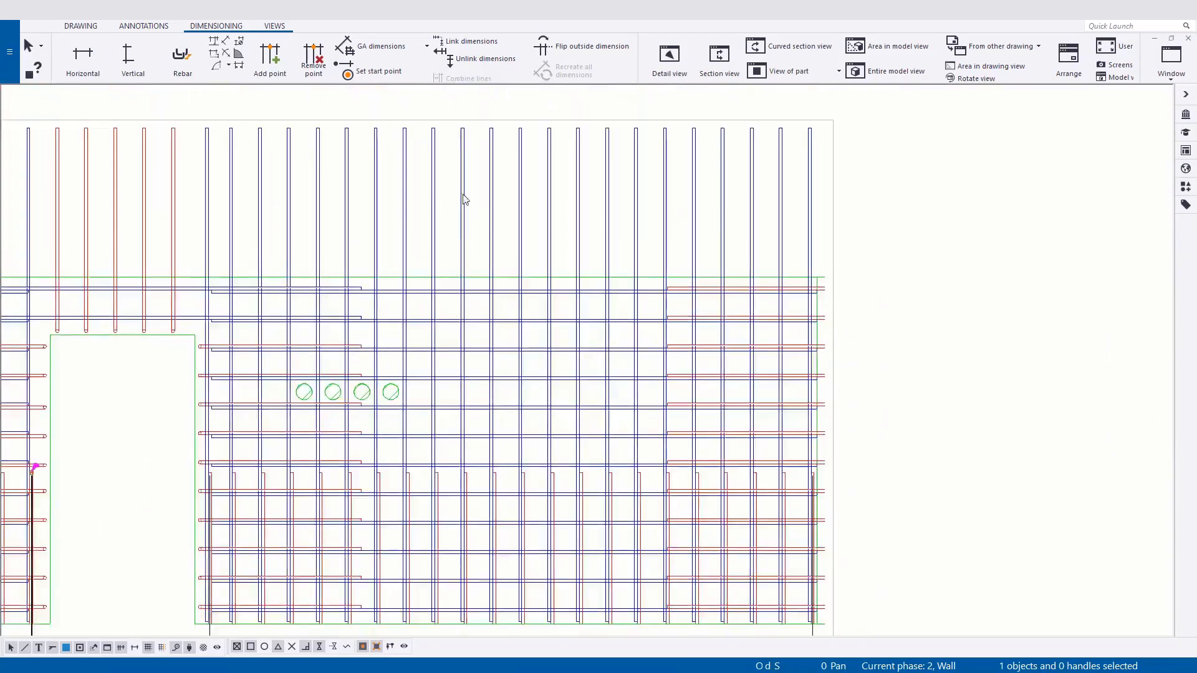
{"action": "right_click", "coordinate": [553, 182]}
{"action": "mouse_move", "coordinate": [686, 260]}
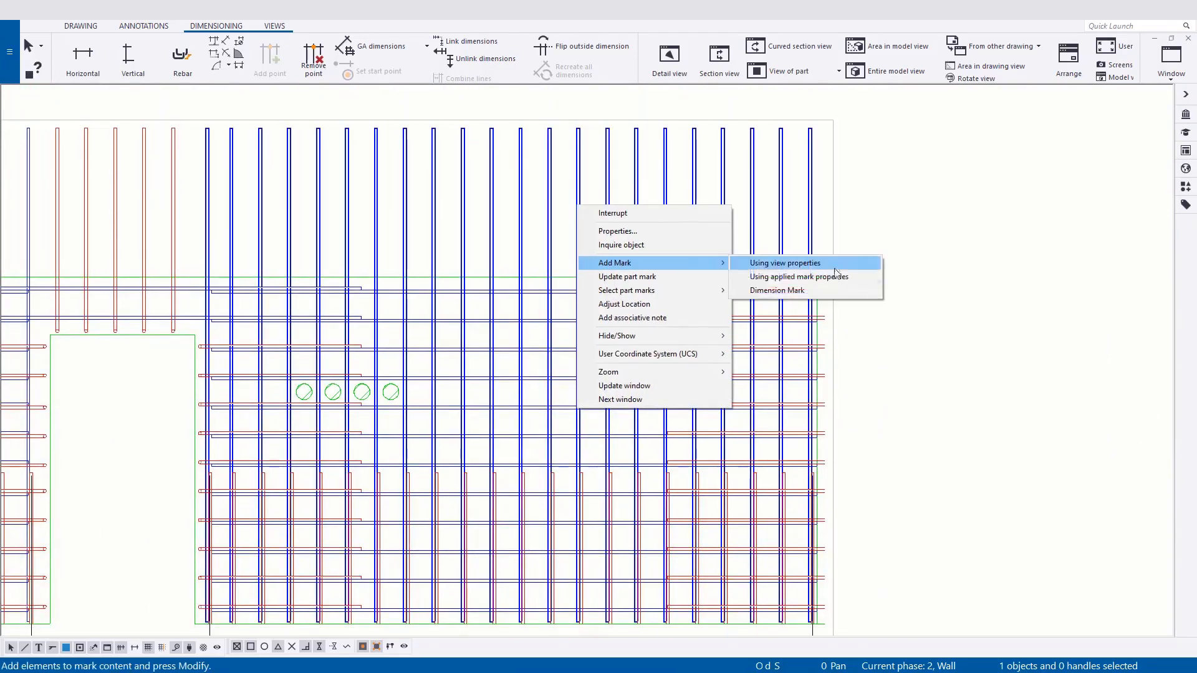
{"action": "left_click", "coordinate": [822, 279]}
{"action": "scroll", "coordinate": [334, 229], "scroll_direction": "down", "scroll_amount": 3}
{"action": "scroll", "coordinate": [409, 278], "scroll_direction": "up", "scroll_amount": 4}
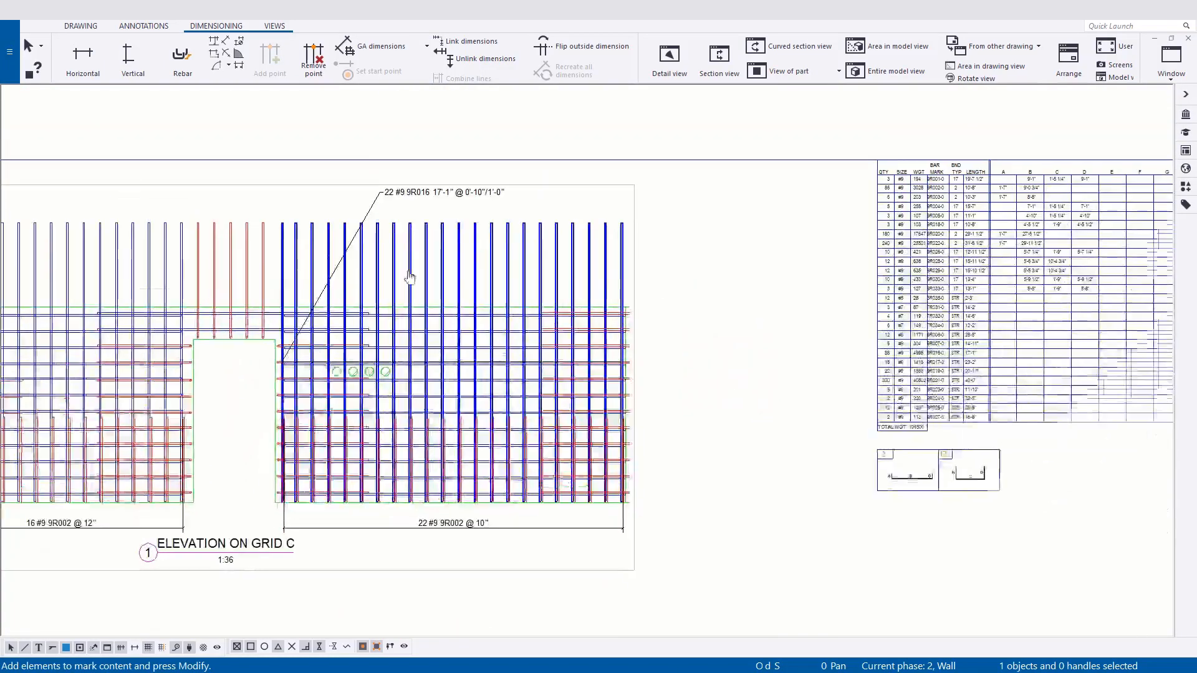
- Reposition the 9R016 mark so its distribution line crosses the bars' protruding upper ends and its text sits just above the bars
{"action": "left_click_drag", "start_coordinate": [450, 168], "coordinate": [292, 436]}
{"action": "mouse_move", "coordinate": [458, 435]}
{"action": "left_mouse_down"}
{"action": "mouse_move", "coordinate": [973, 386]}
{"action": "mouse_move", "coordinate": [81, 445]}
{"action": "mouse_move", "coordinate": [111, 158]}
{"action": "mouse_move", "coordinate": [78, 166]}
{"action": "left_mouse_up"}
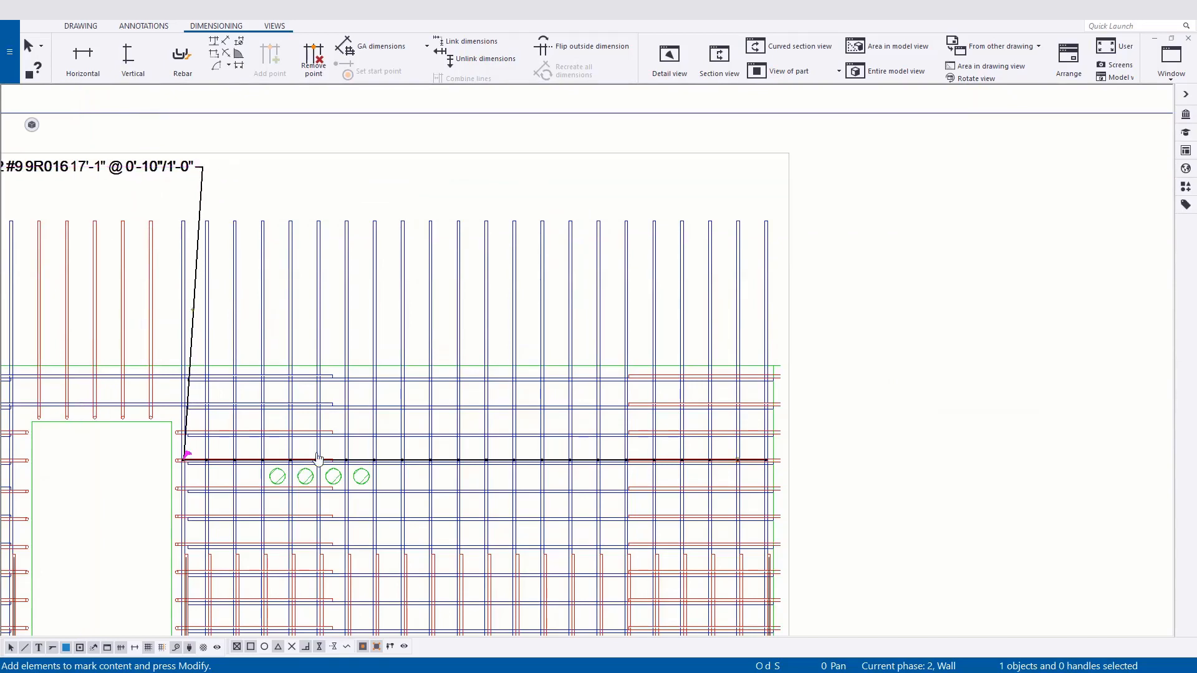
{"action": "scroll", "coordinate": [430, 430], "scroll_direction": "down", "scroll_amount": 3}
{"action": "scroll", "coordinate": [431, 430], "scroll_direction": "up", "scroll_amount": 2}
{"action": "scroll", "coordinate": [393, 429], "scroll_direction": "up", "scroll_amount": 2}
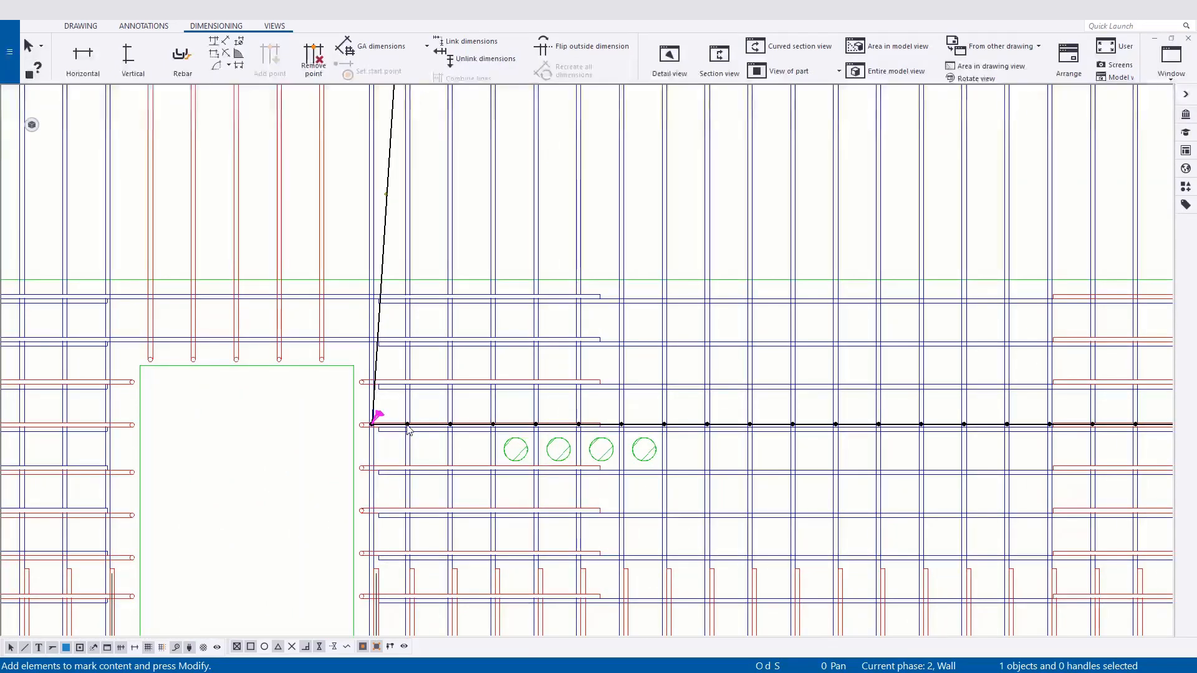
{"action": "scroll", "coordinate": [409, 429], "scroll_direction": "down", "scroll_amount": 3}
{"action": "left_click_drag", "start_coordinate": [408, 428], "coordinate": [411, 234]}
{"action": "scroll", "coordinate": [403, 355], "scroll_direction": "down", "scroll_amount": 2}
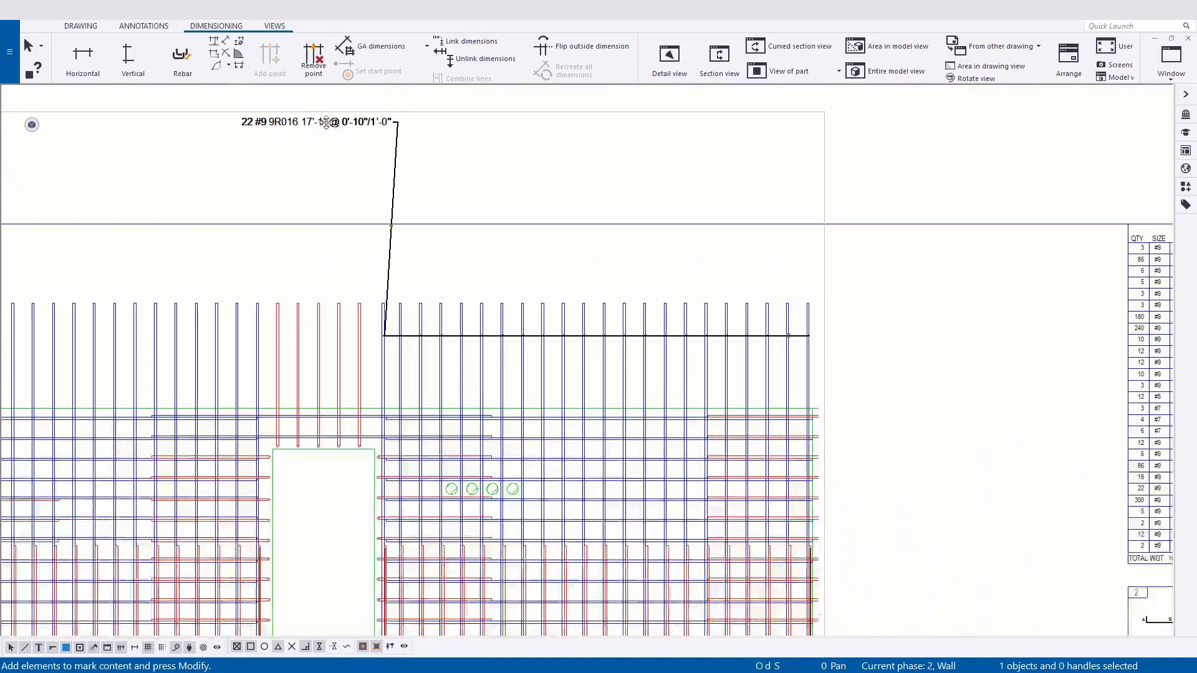
{"action": "mouse_move", "coordinate": [327, 121]}
{"action": "left_mouse_down"}
{"action": "mouse_move", "coordinate": [335, 254]}
{"action": "mouse_move", "coordinate": [319, 275]}
{"action": "mouse_move", "coordinate": [328, 268]}
{"action": "left_mouse_up"}
{"action": "scroll", "coordinate": [333, 276], "scroll_direction": "up", "scroll_amount": 3}
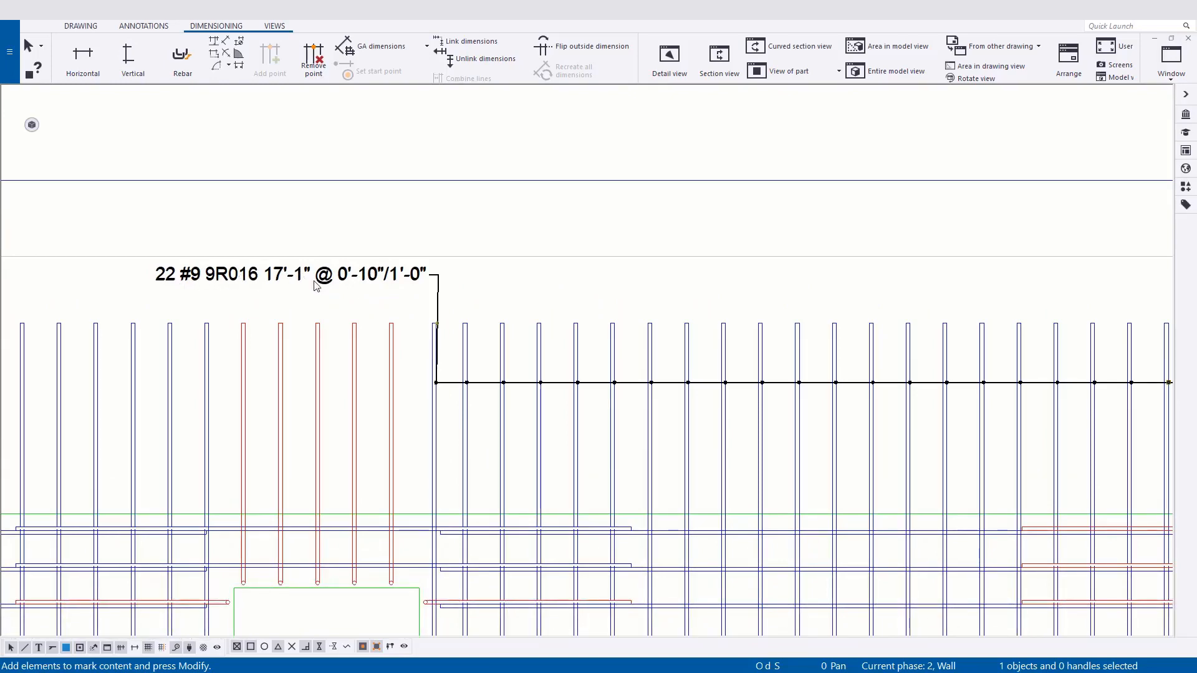
{"action": "scroll", "coordinate": [357, 347], "scroll_direction": "down", "scroll_amount": 2}
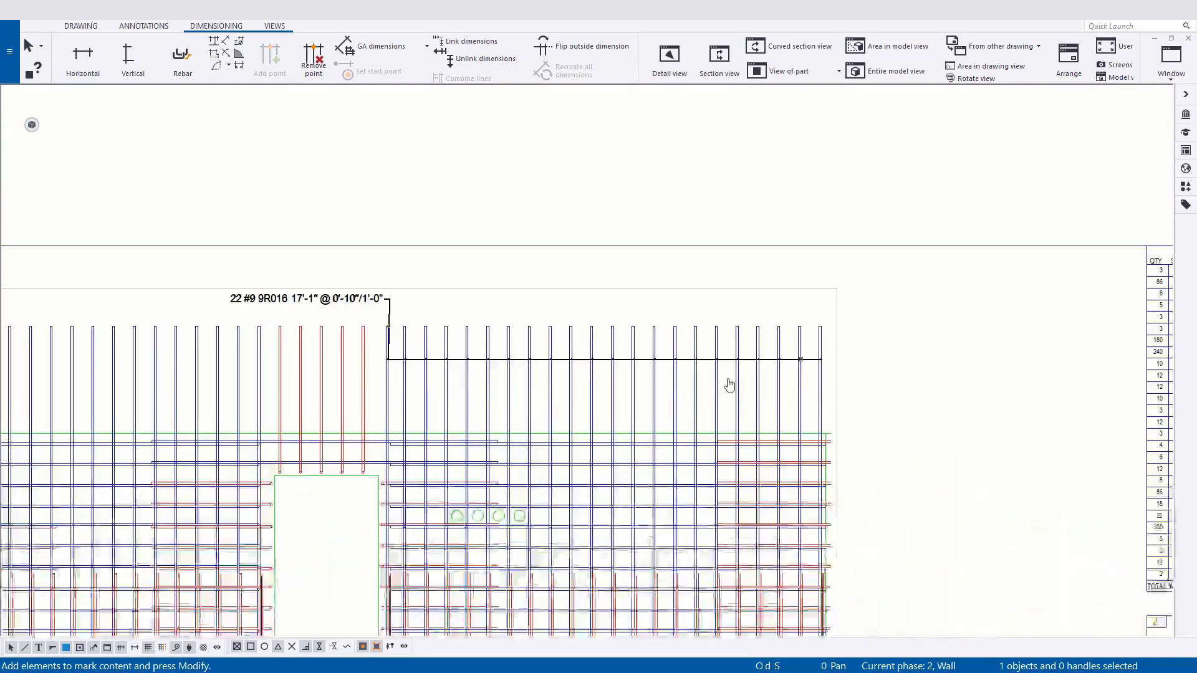
- Add a mark with the applied mark properties to the horizontal 7R031 bars above the door in the lower elevation
{"action": "middle_click_drag", "start_coordinate": [727, 382], "coordinate": [289, 372]}
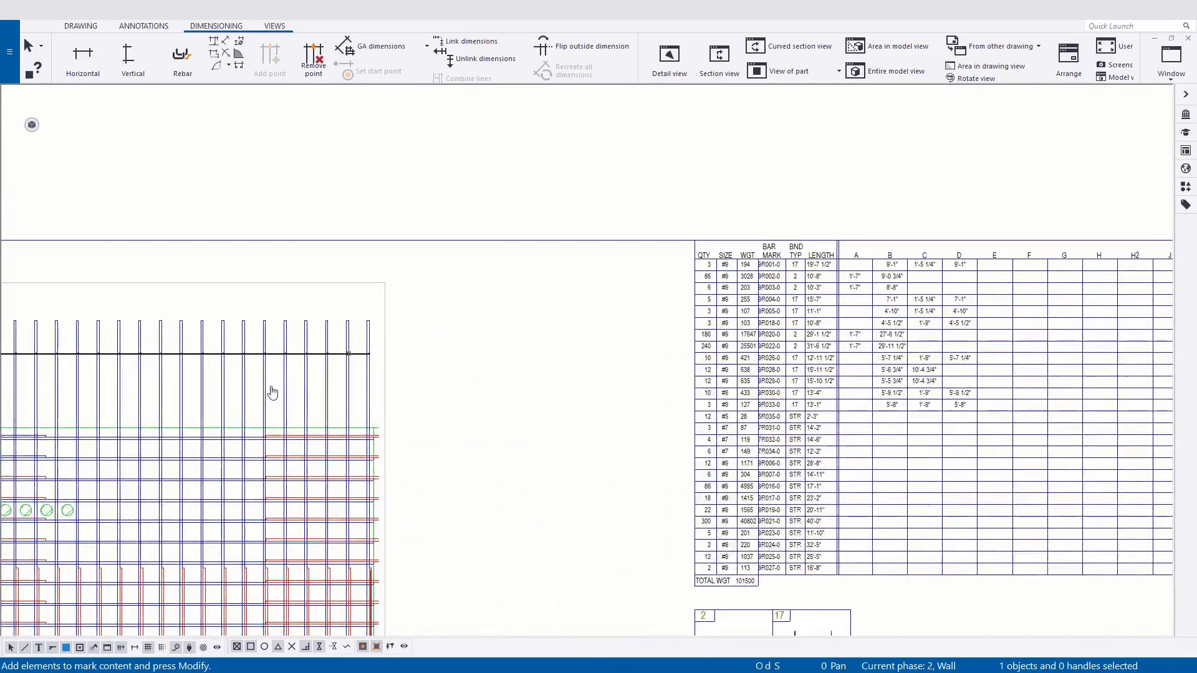
{"action": "middle_click_drag", "start_coordinate": [969, 313], "coordinate": [1115, 294]}
{"action": "scroll", "coordinate": [872, 386], "scroll_direction": "down", "scroll_amount": 3}
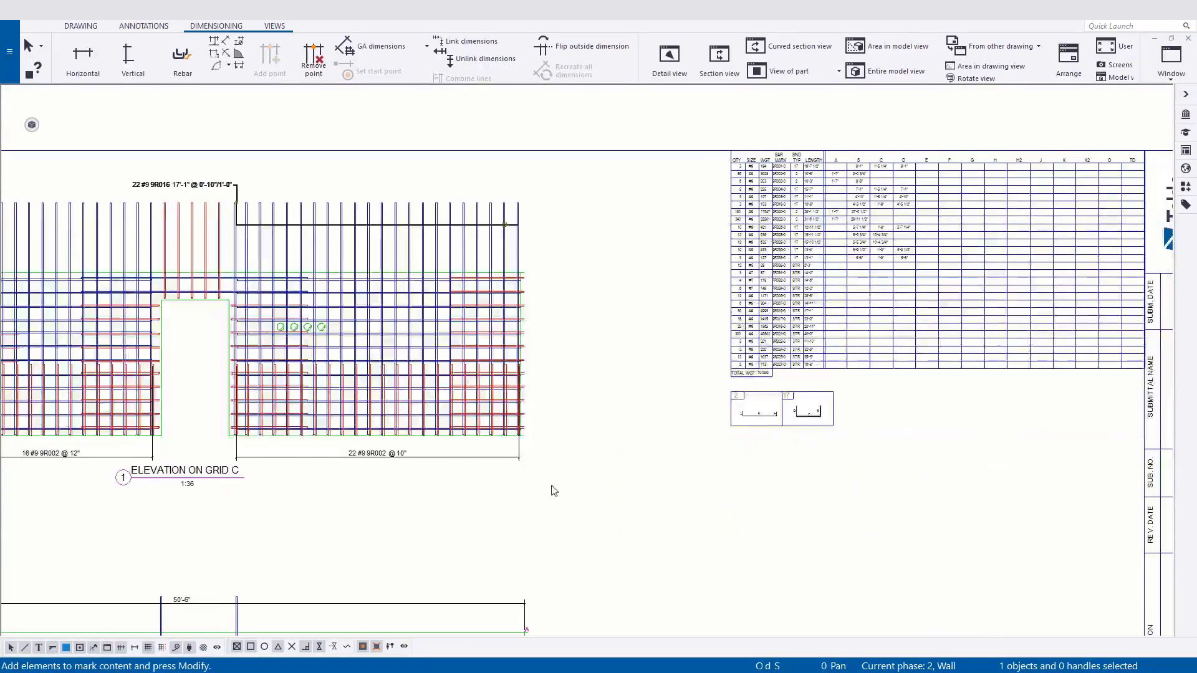
{"action": "mouse_move", "coordinate": [638, 531]}
{"action": "middle_mouse_down"}
{"action": "mouse_move", "coordinate": [622, 492]}
{"action": "mouse_move", "coordinate": [643, 427]}
{"action": "middle_mouse_up"}
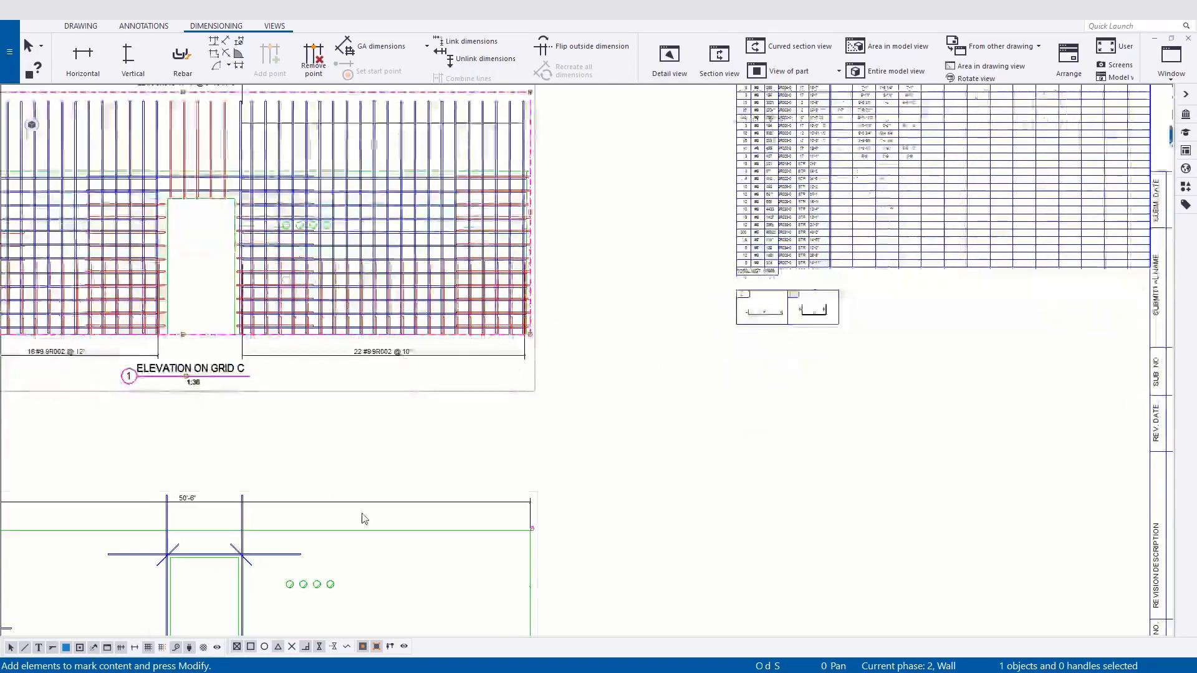
{"action": "middle_click_drag", "start_coordinate": [551, 546], "coordinate": [683, 429]}
{"action": "right_click", "coordinate": [464, 431]}
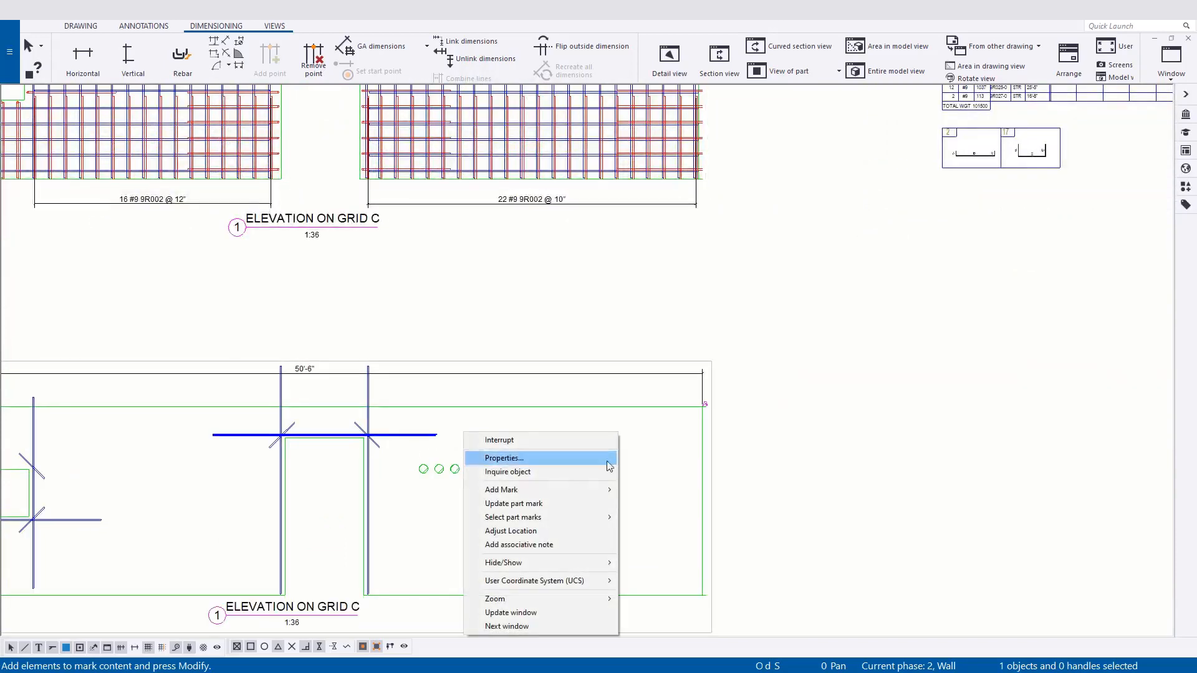
{"action": "mouse_move", "coordinate": [595, 490]}
{"action": "left_click", "coordinate": [697, 503]}
{"action": "scroll", "coordinate": [368, 433], "scroll_direction": "up", "scroll_amount": 4}
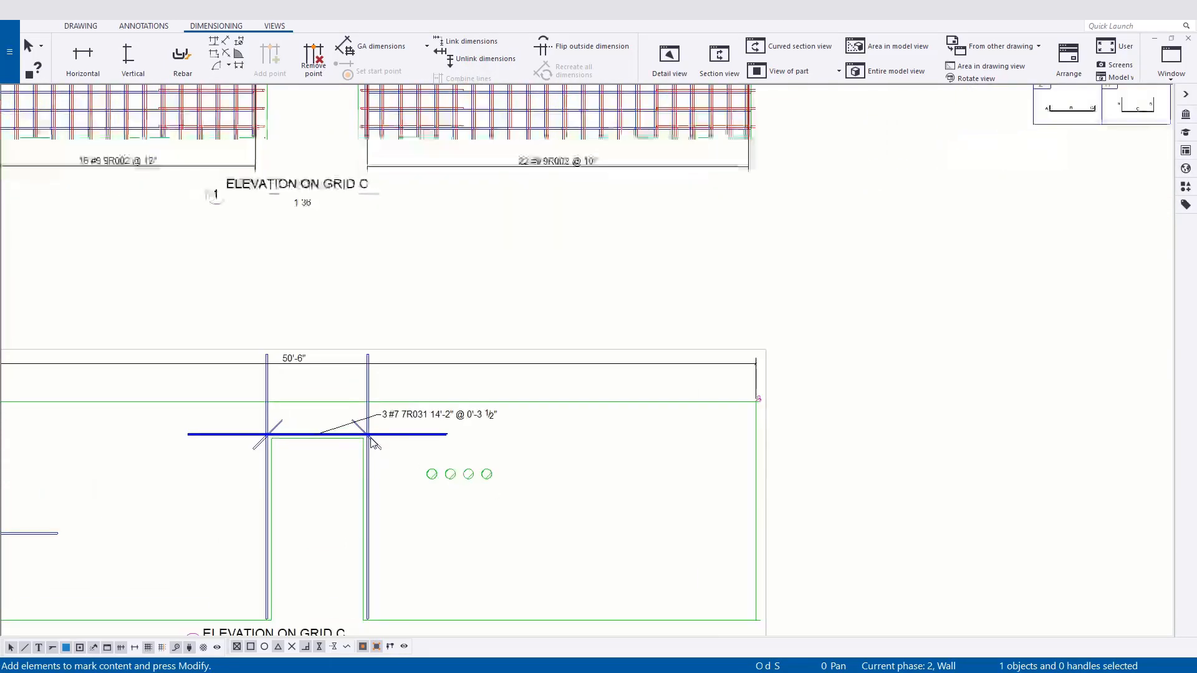
{"action": "scroll", "coordinate": [288, 438], "scroll_direction": "up", "scroll_amount": 2}
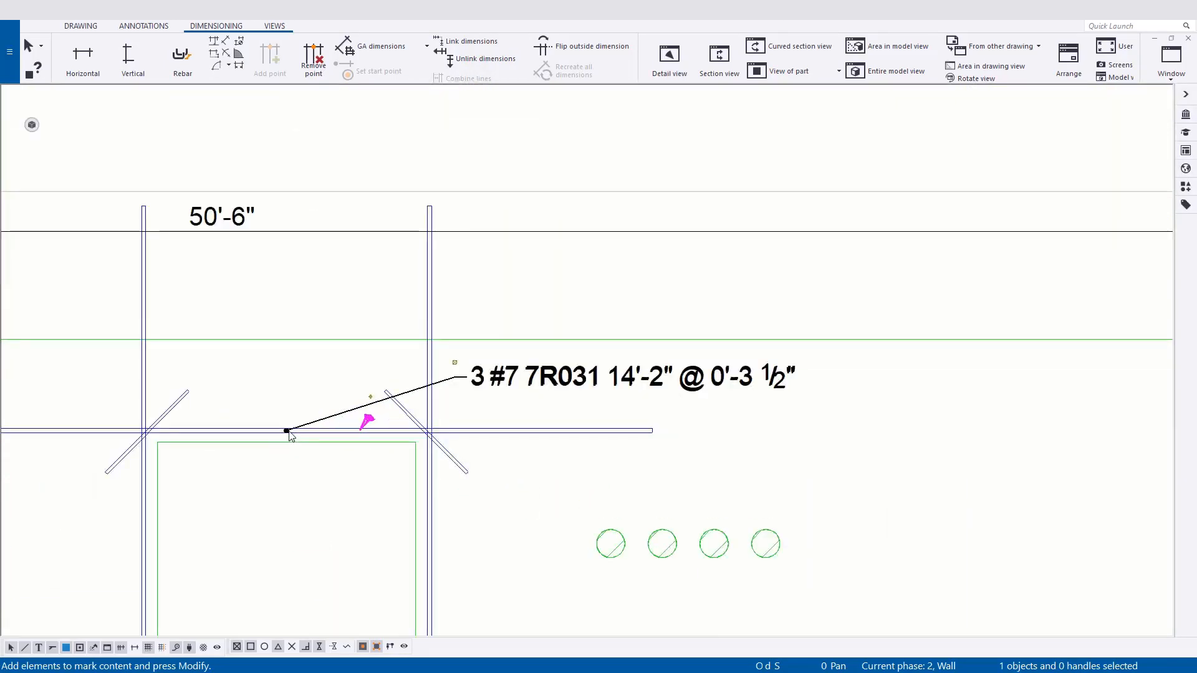
- Shift the 7R031 mark's leader base point along the bar to the right of the door opening
{"action": "double_click", "coordinate": [288, 435]}
{"action": "left_click", "coordinate": [1001, 122]}
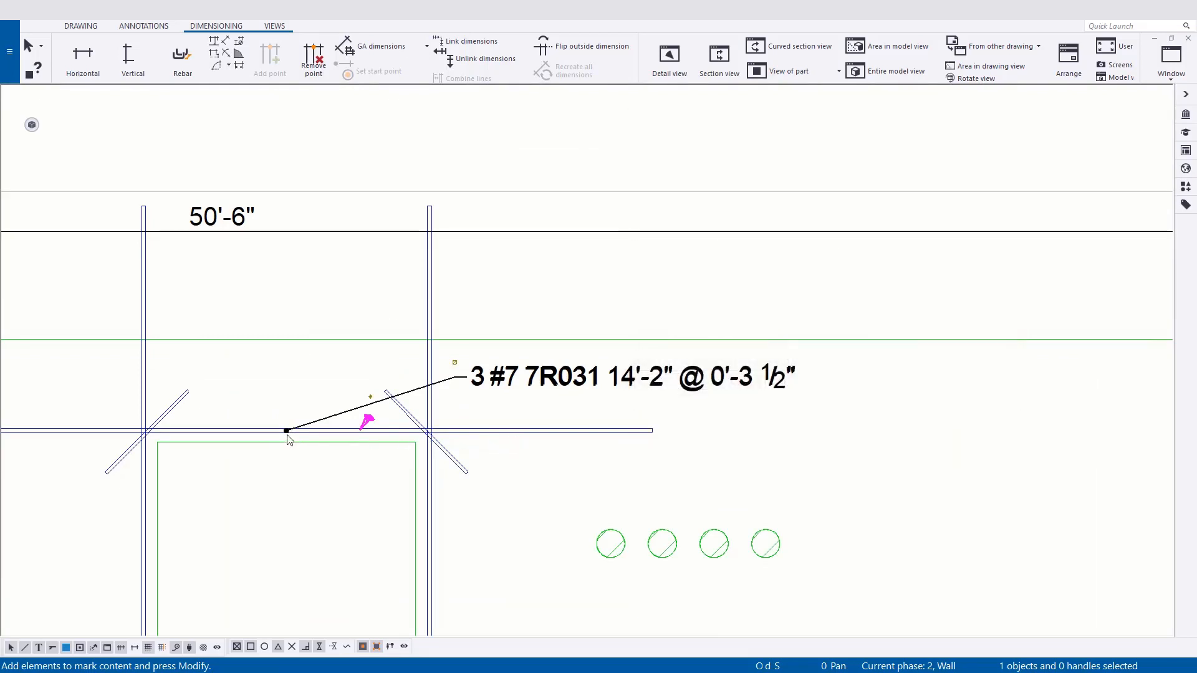
{"action": "left_click_drag", "start_coordinate": [300, 432], "coordinate": [517, 429]}
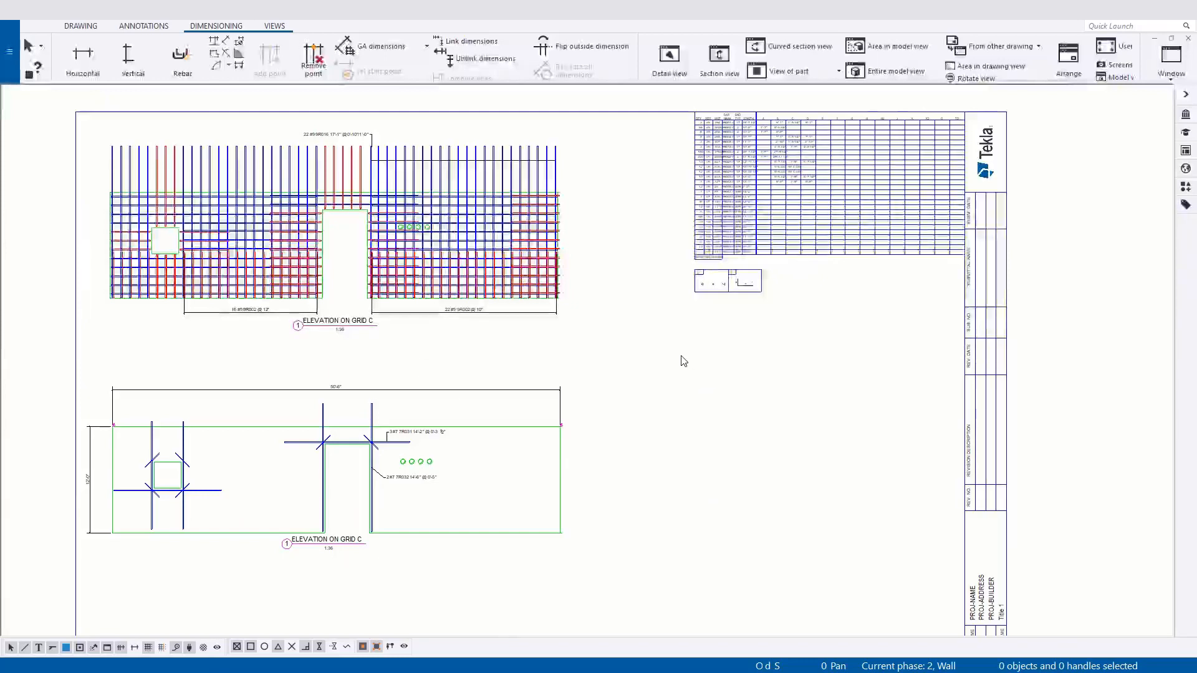
- Delete the manually placed rebar marks and all dimensions from both elevations of the wall
{"action": "key", "text": "Delete"}
{"action": "left_click", "coordinate": [422, 478]}
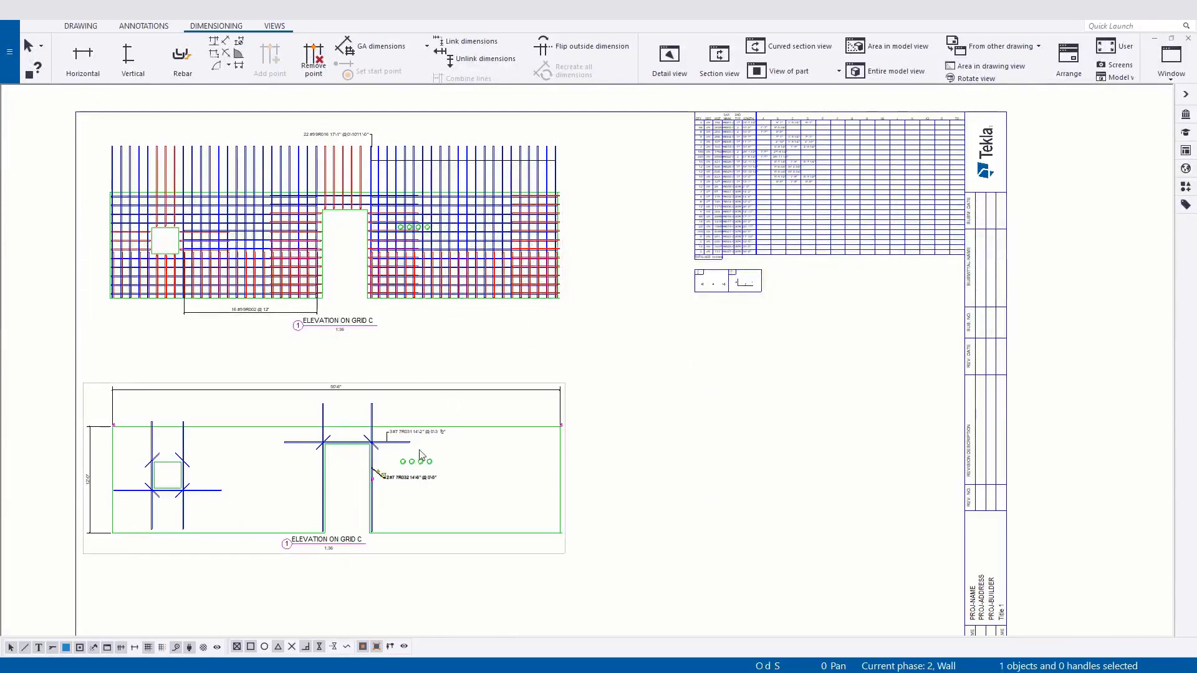
{"action": "left_click", "coordinate": [89, 469]}
{"action": "key", "text": "Delete"}
{"action": "left_click", "coordinate": [337, 390]}
{"action": "key", "text": "Delete"}
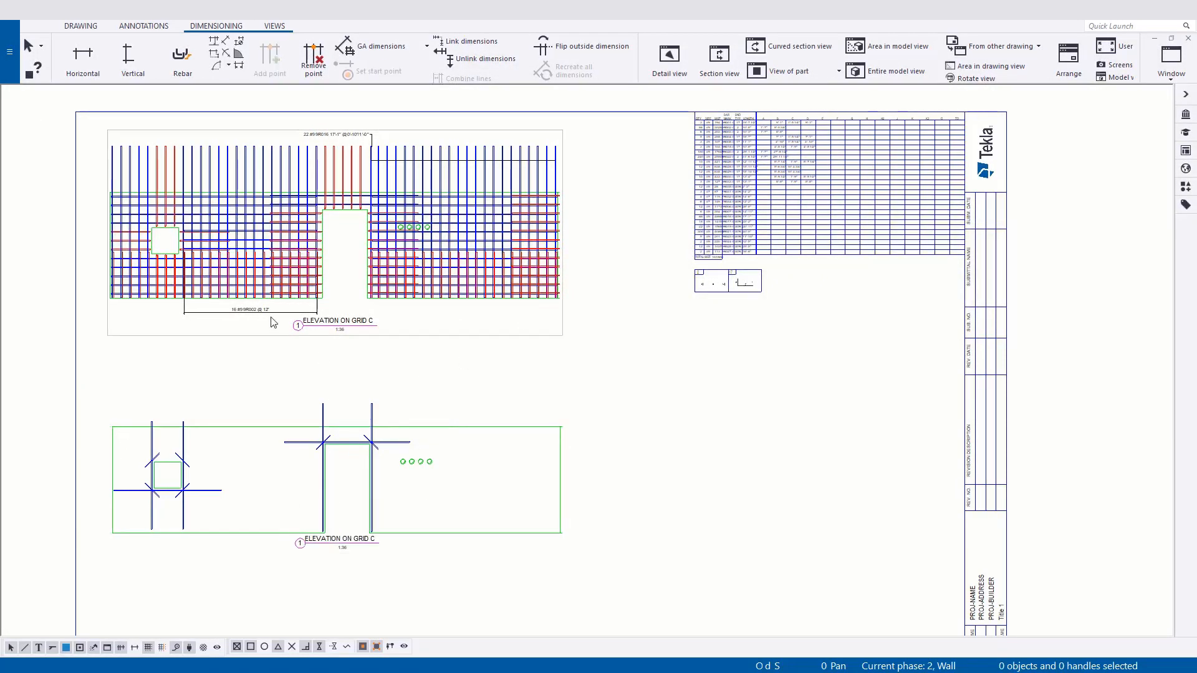
{"action": "key", "text": "Delete"}
{"action": "left_click", "coordinate": [434, 160]}
{"action": "key", "text": "Delete"}
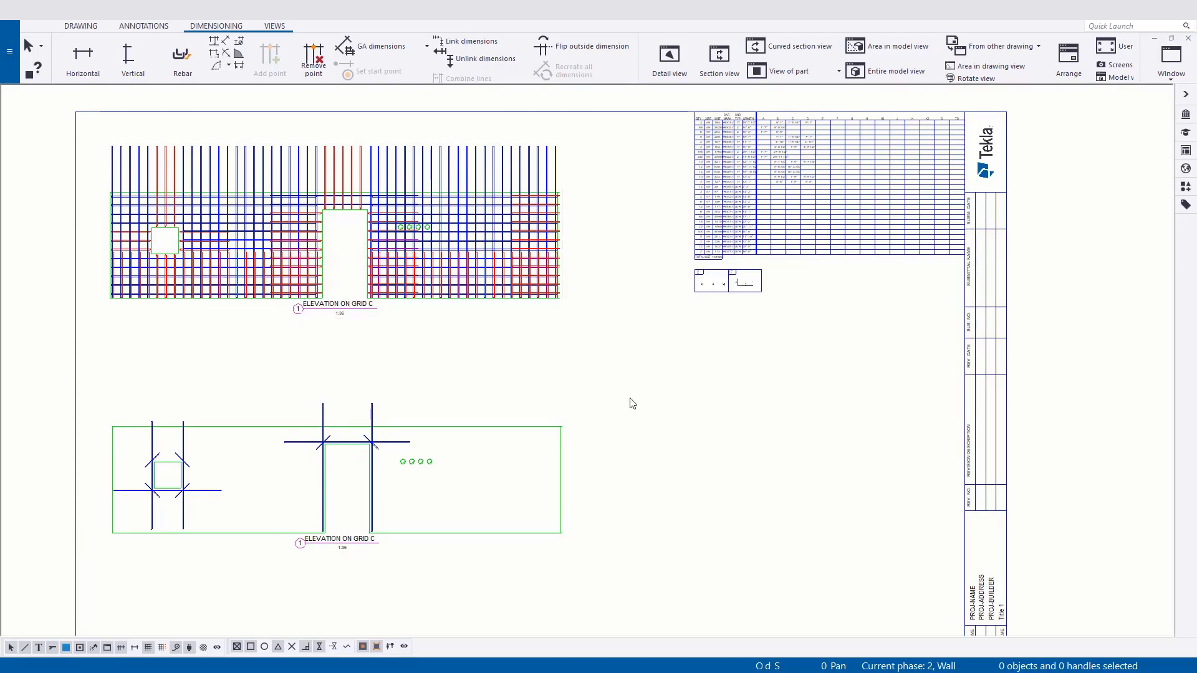
- Load the Rebar_AllBar general arrangement drawing properties and apply them to the drawing
{"action": "double_click", "coordinate": [779, 396]}
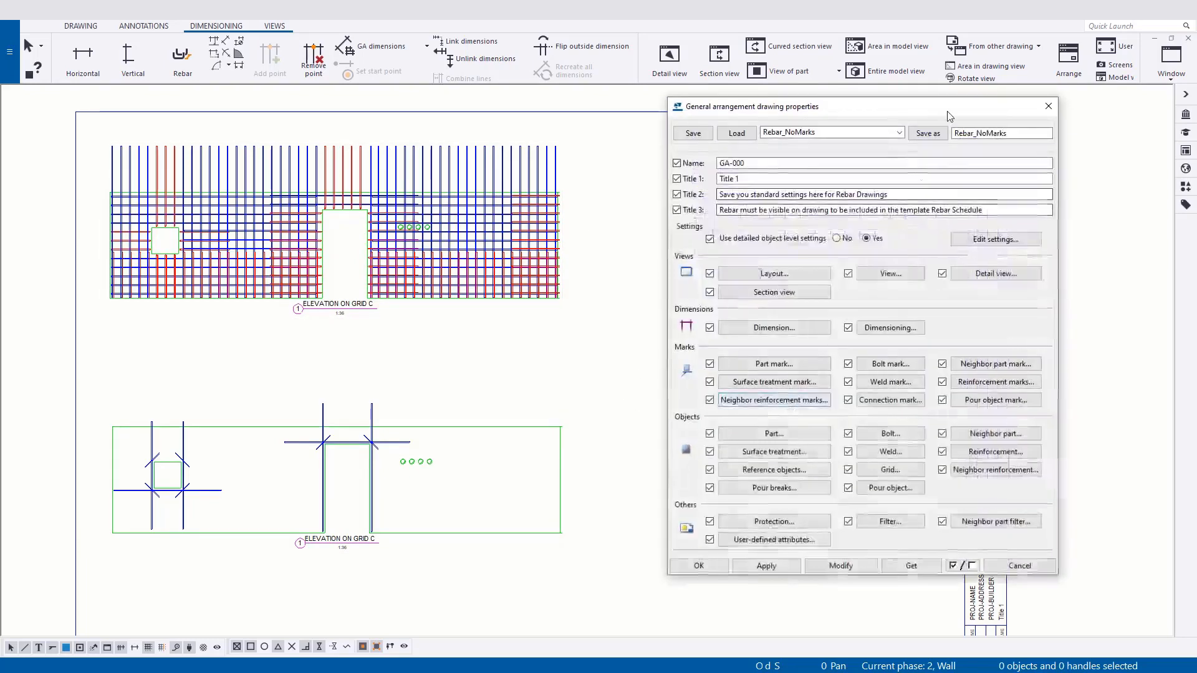
{"action": "left_click", "coordinate": [816, 132]}
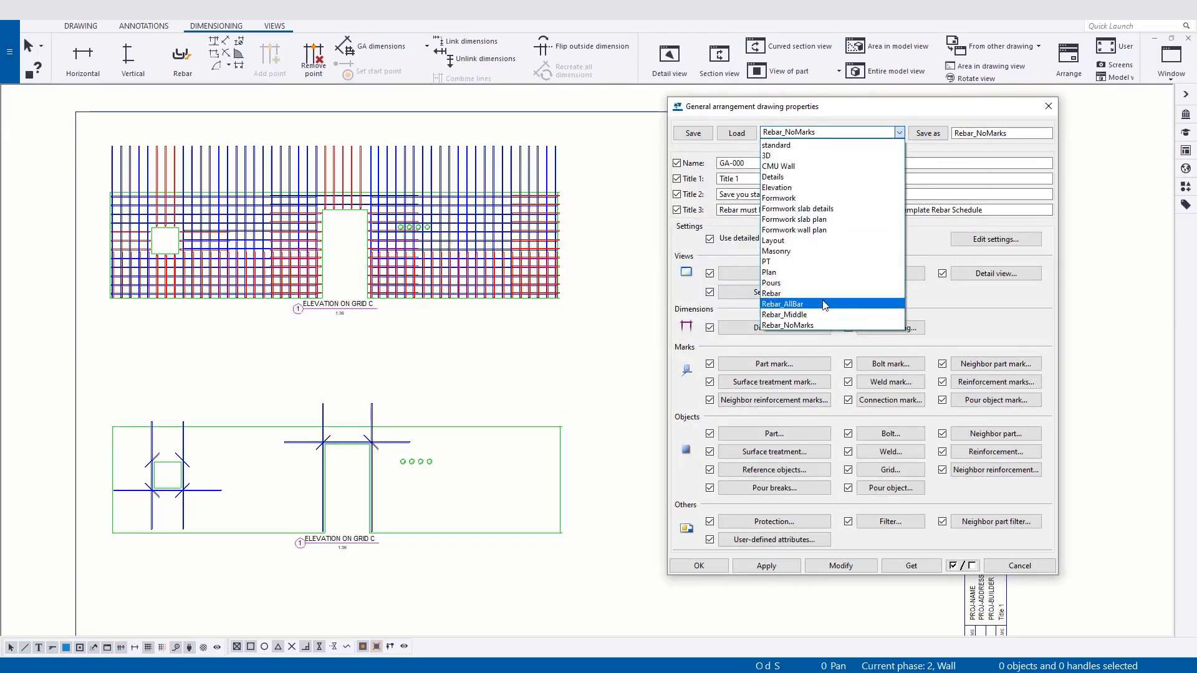
{"action": "left_click", "coordinate": [810, 305]}
{"action": "left_click", "coordinate": [736, 133]}
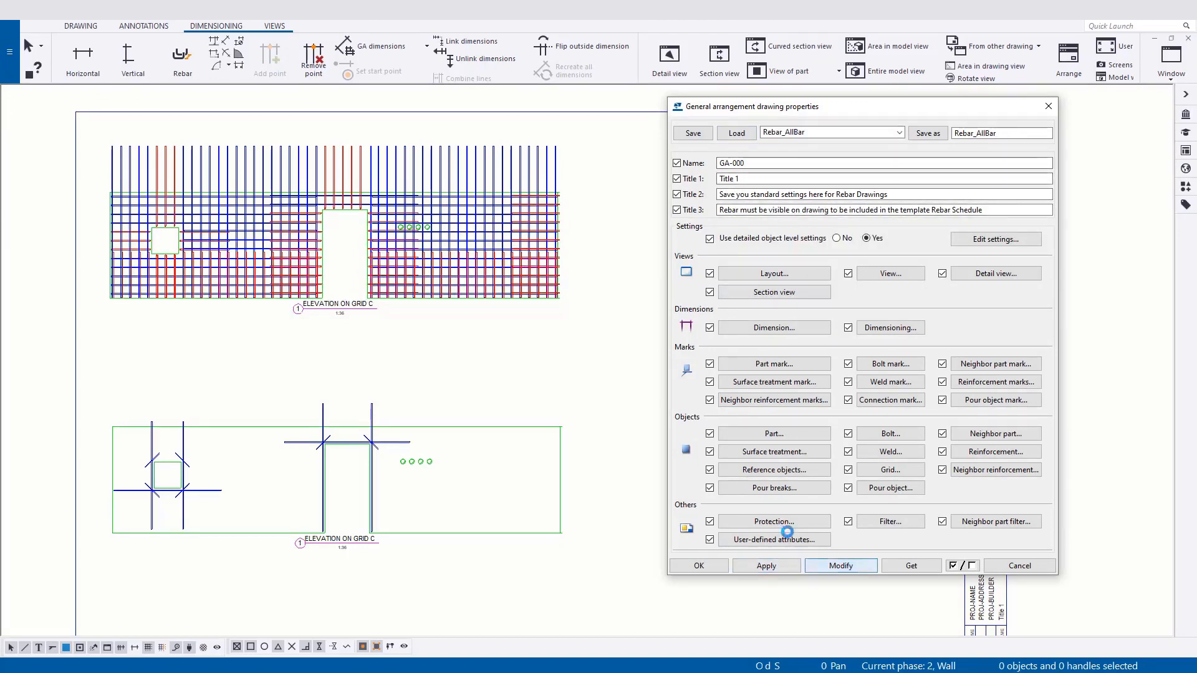
- Examine the reinforcement marks in both elevations and their layout on the whole sheet
{"action": "scroll", "coordinate": [260, 148], "scroll_direction": "up", "scroll_amount": 5}
{"action": "middle_click_drag", "start_coordinate": [266, 194], "coordinate": [264, 189]}
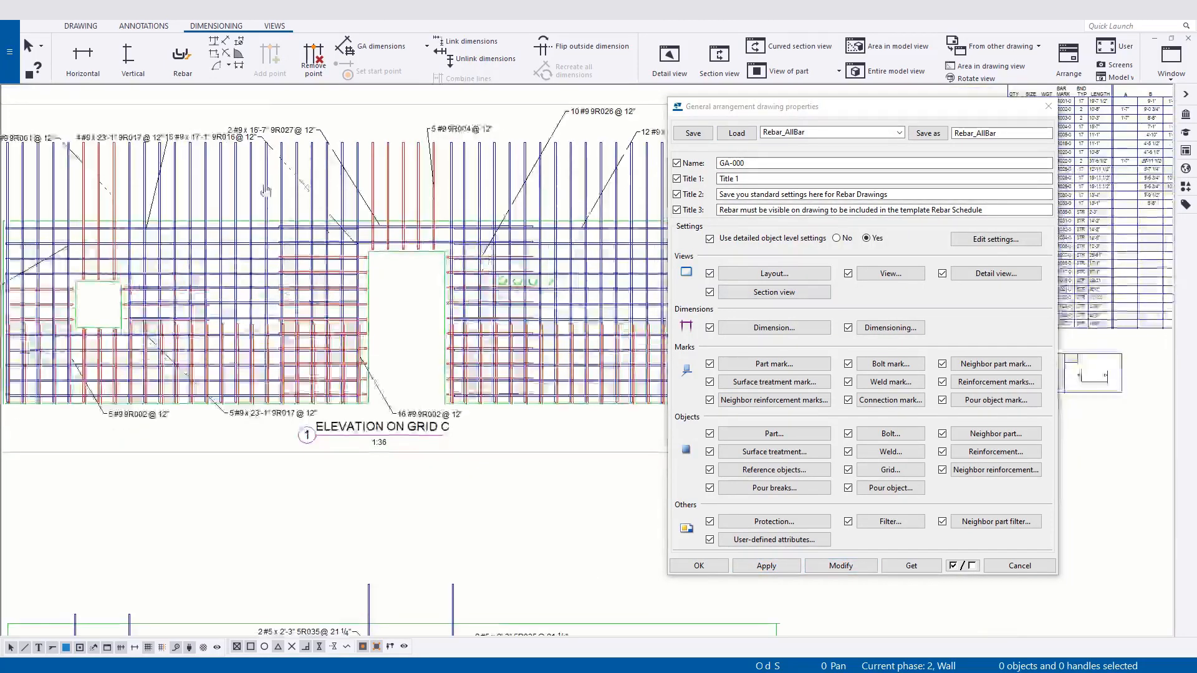
{"action": "scroll", "coordinate": [264, 180], "scroll_direction": "down", "scroll_amount": 4}
{"action": "middle_click_drag", "start_coordinate": [446, 459], "coordinate": [435, 356]}
{"action": "scroll", "coordinate": [396, 402], "scroll_direction": "up", "scroll_amount": 5}
{"action": "scroll", "coordinate": [405, 448], "scroll_direction": "down", "scroll_amount": 3}
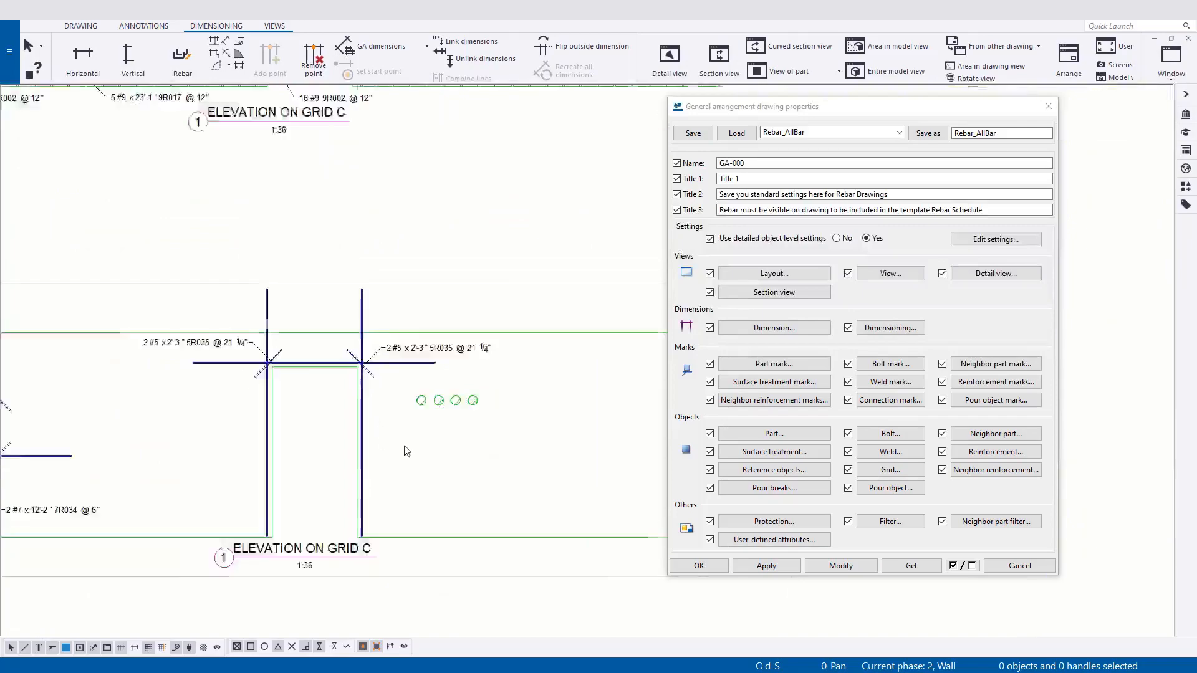
{"action": "middle_click_drag", "start_coordinate": [405, 461], "coordinate": [418, 664]}
{"action": "scroll", "coordinate": [444, 240], "scroll_direction": "up", "scroll_amount": 5}
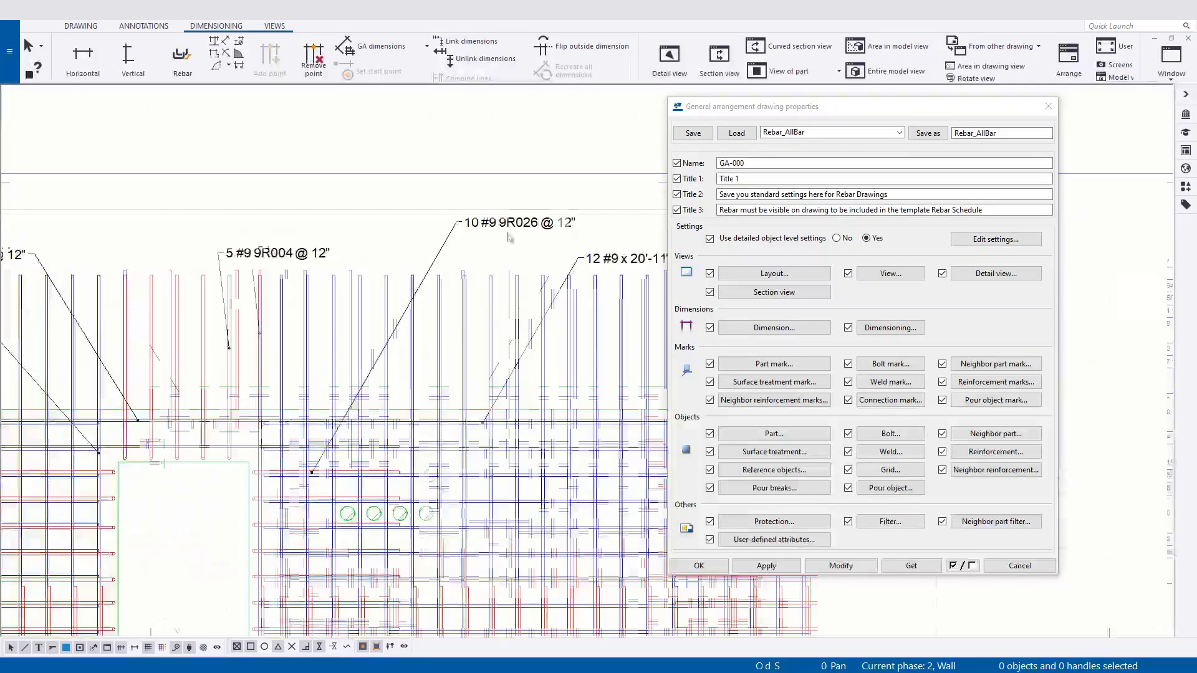
{"action": "left_click", "coordinate": [414, 223]}
{"action": "scroll", "coordinate": [782, 411], "scroll_direction": "up", "scroll_amount": 1}
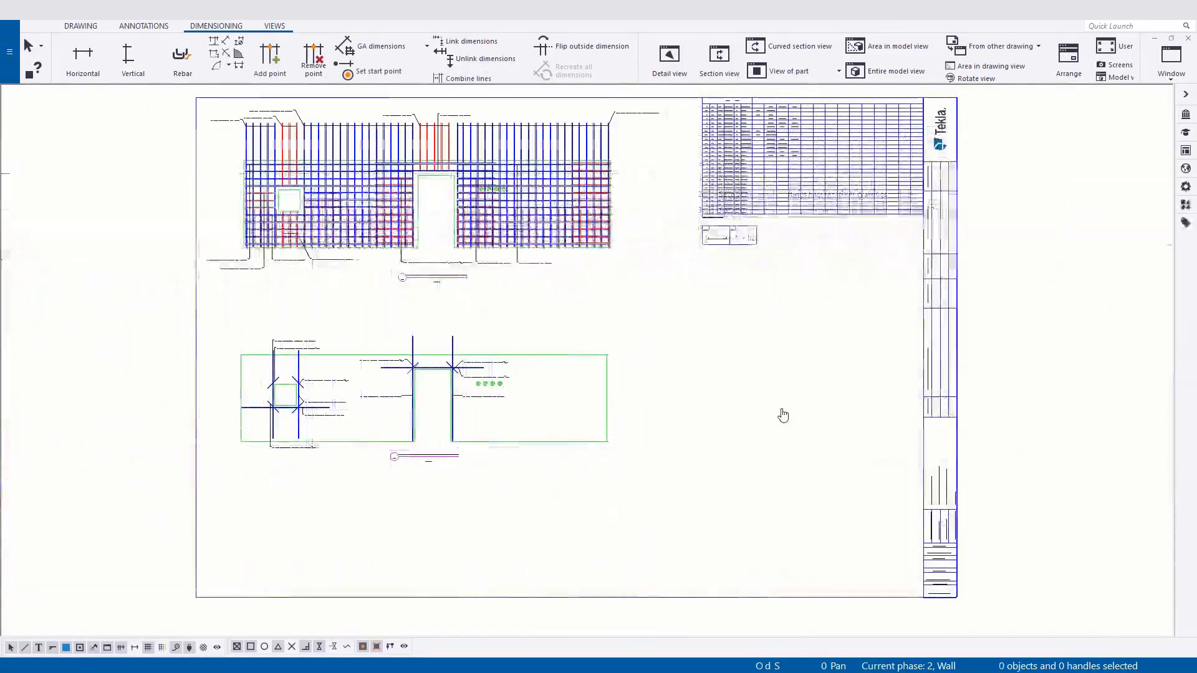
{"action": "middle_click_drag", "start_coordinate": [784, 412], "coordinate": [779, 420]}
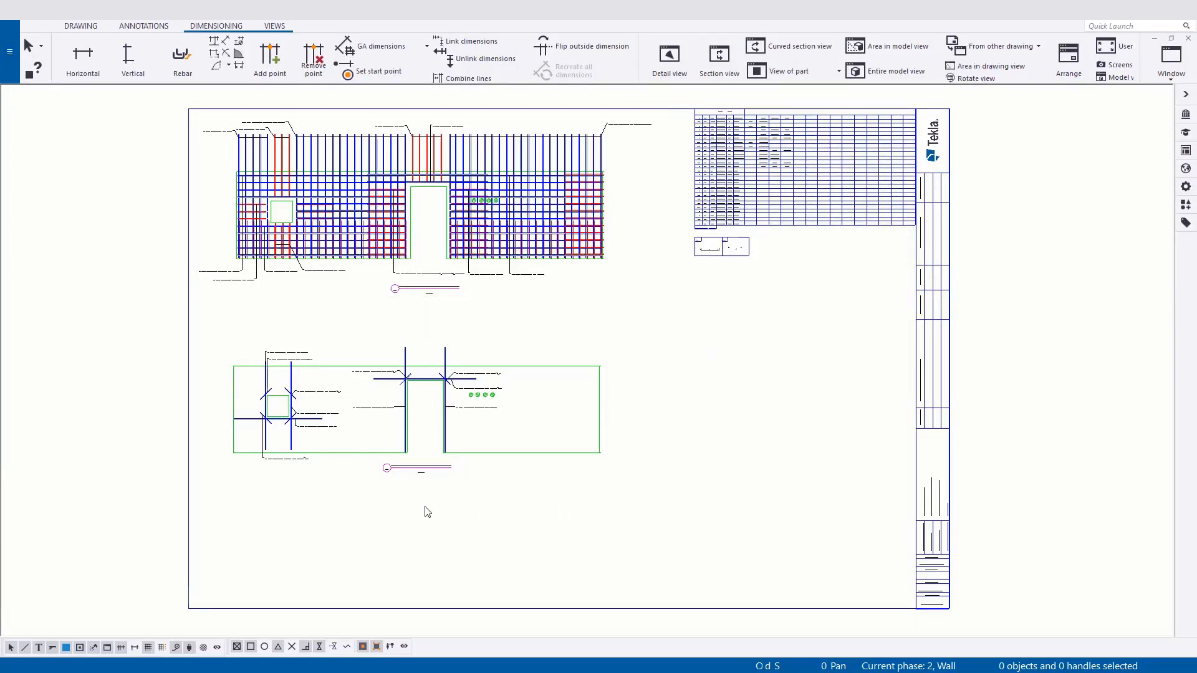
{"action": "scroll", "coordinate": [427, 512], "scroll_direction": "up", "scroll_amount": 1}
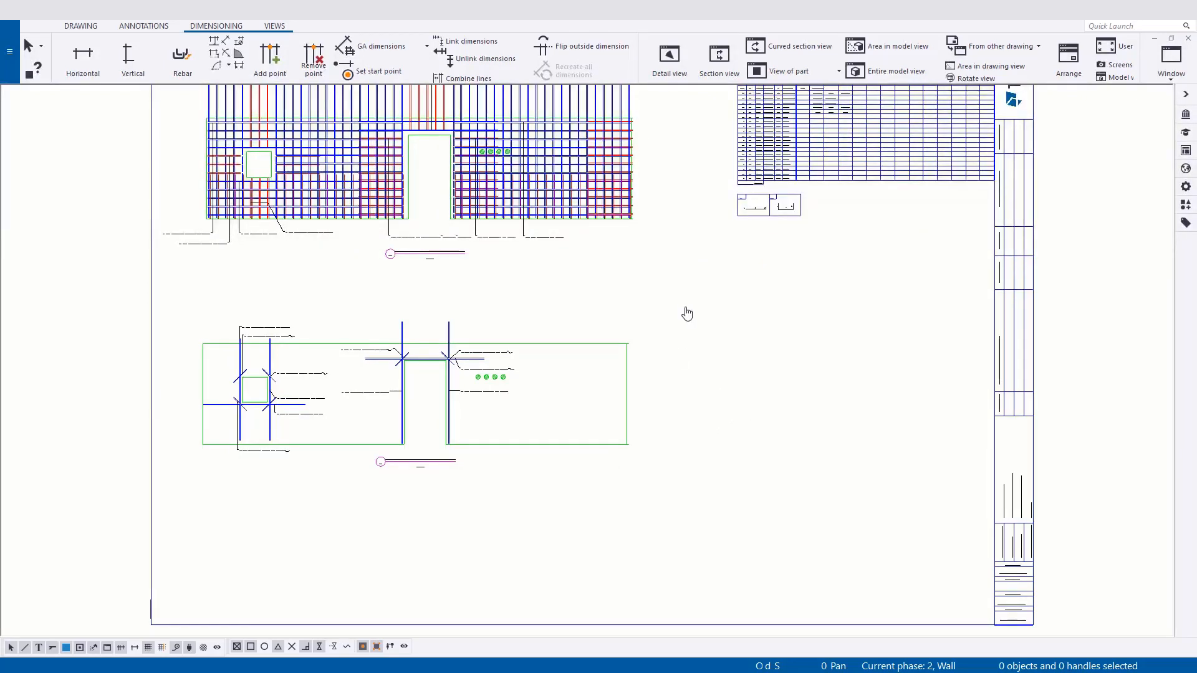
{"action": "middle_click_drag", "start_coordinate": [686, 313], "coordinate": [701, 335]}
- Start a section view and define its horizontal cut plane across the upper elevation, from the wall's left edge to its right edge, near the top
{"action": "left_click", "coordinate": [275, 28]}
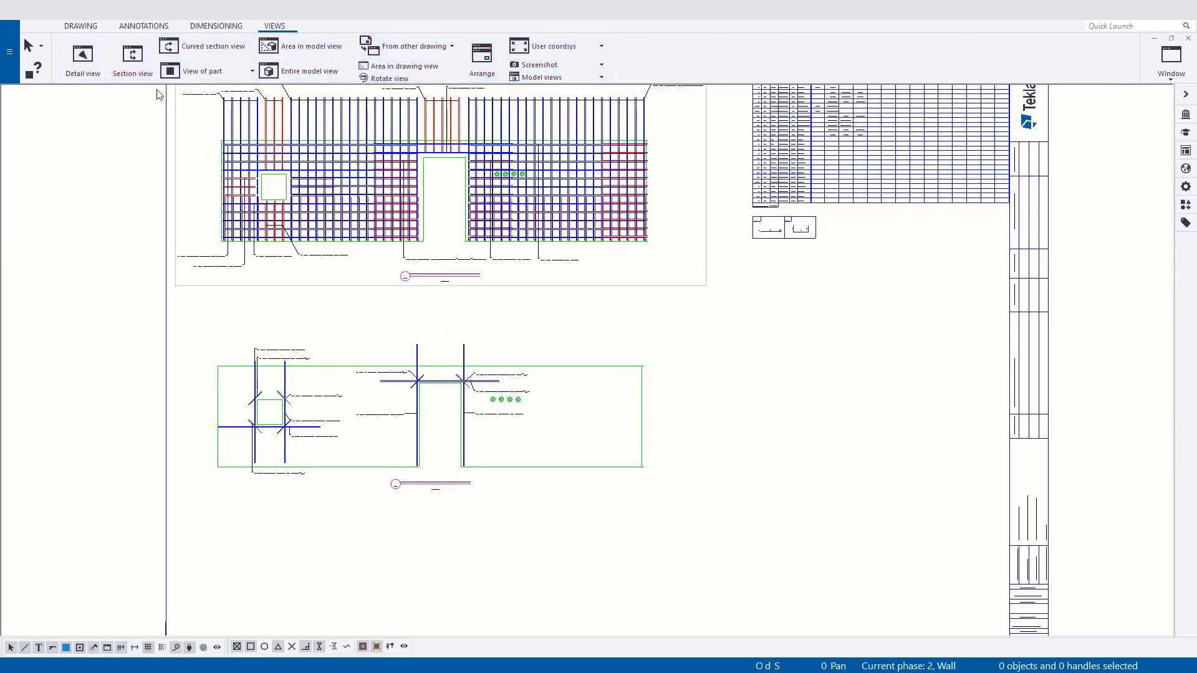
{"action": "left_click", "coordinate": [133, 61]}
{"action": "scroll", "coordinate": [428, 288], "scroll_direction": "up", "scroll_amount": 5}
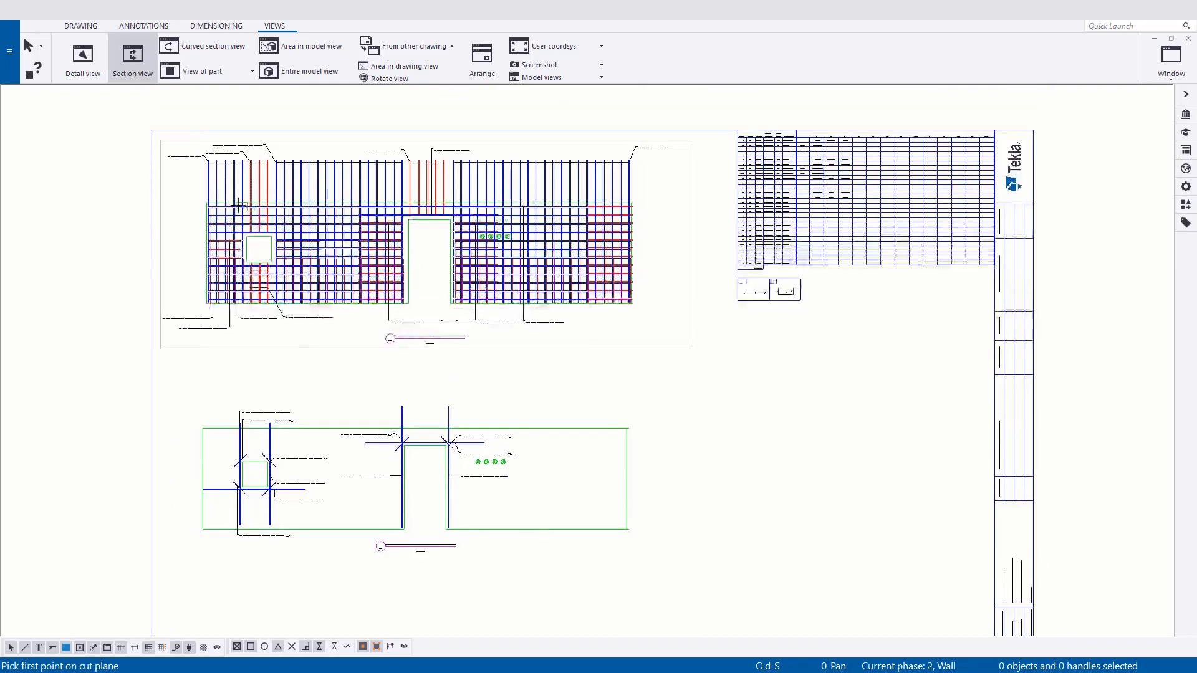
{"action": "scroll", "coordinate": [169, 190], "scroll_direction": "up", "scroll_amount": 5}
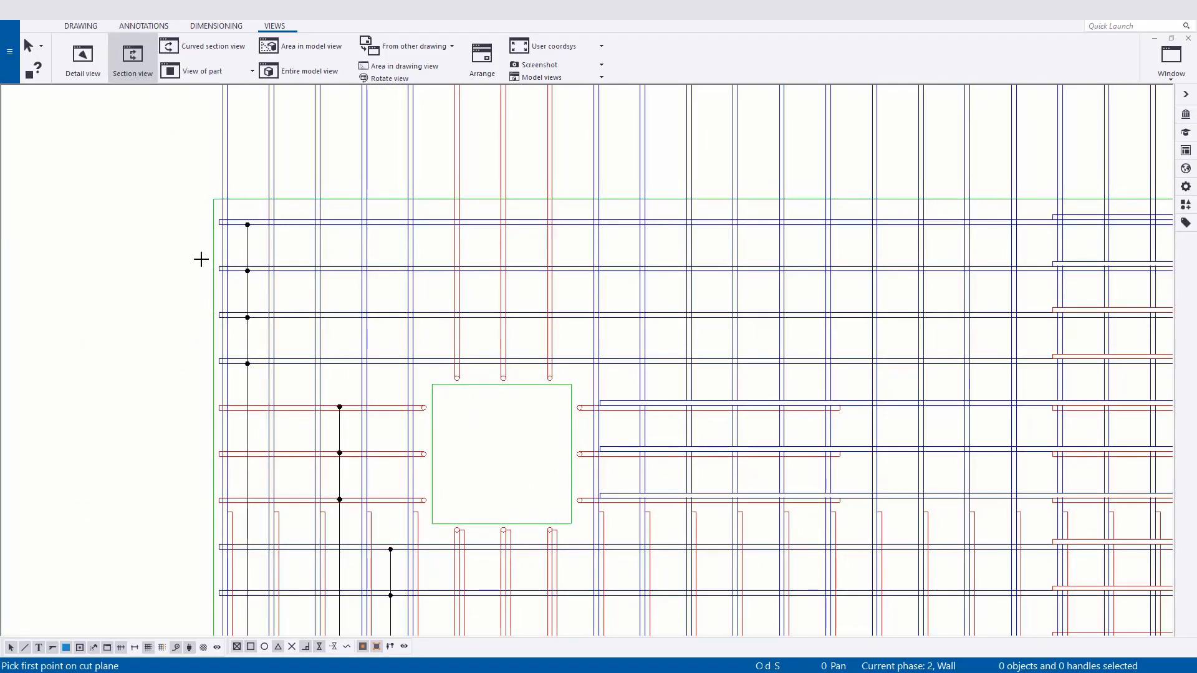
{"action": "left_click", "coordinate": [209, 246]}
{"action": "scroll", "coordinate": [147, 276], "scroll_direction": "down", "scroll_amount": 6}
{"action": "scroll", "coordinate": [851, 241], "scroll_direction": "up", "scroll_amount": 5}
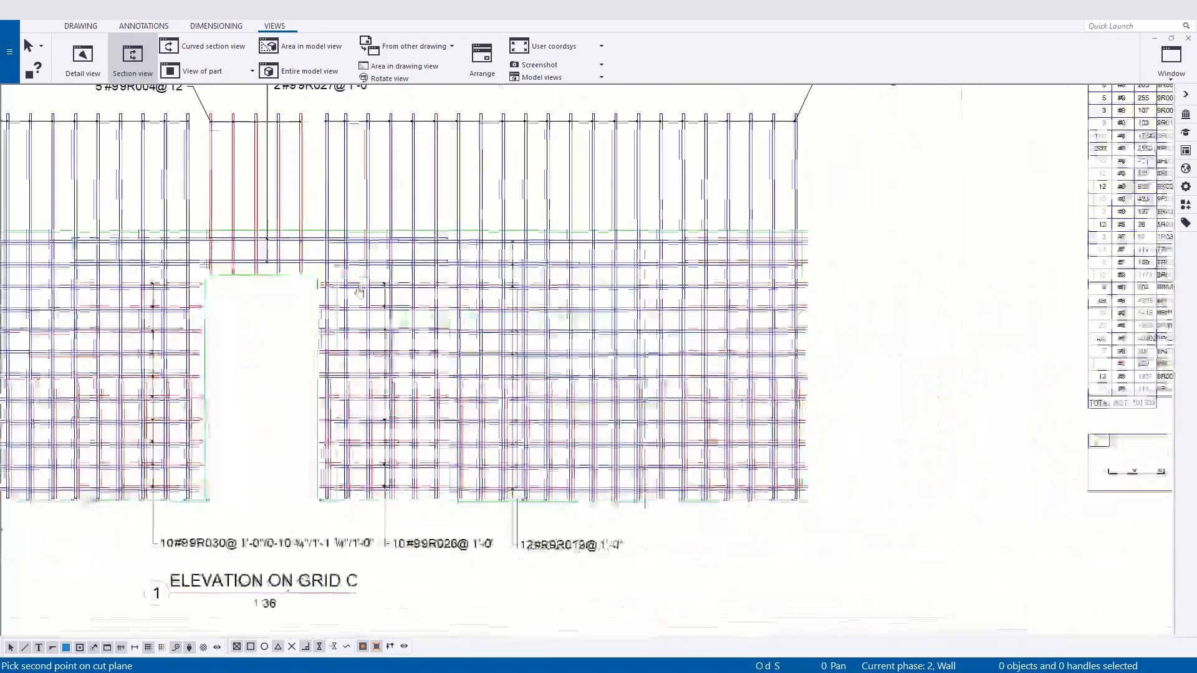
{"action": "scroll", "coordinate": [851, 241], "scroll_direction": "up", "scroll_amount": 3}
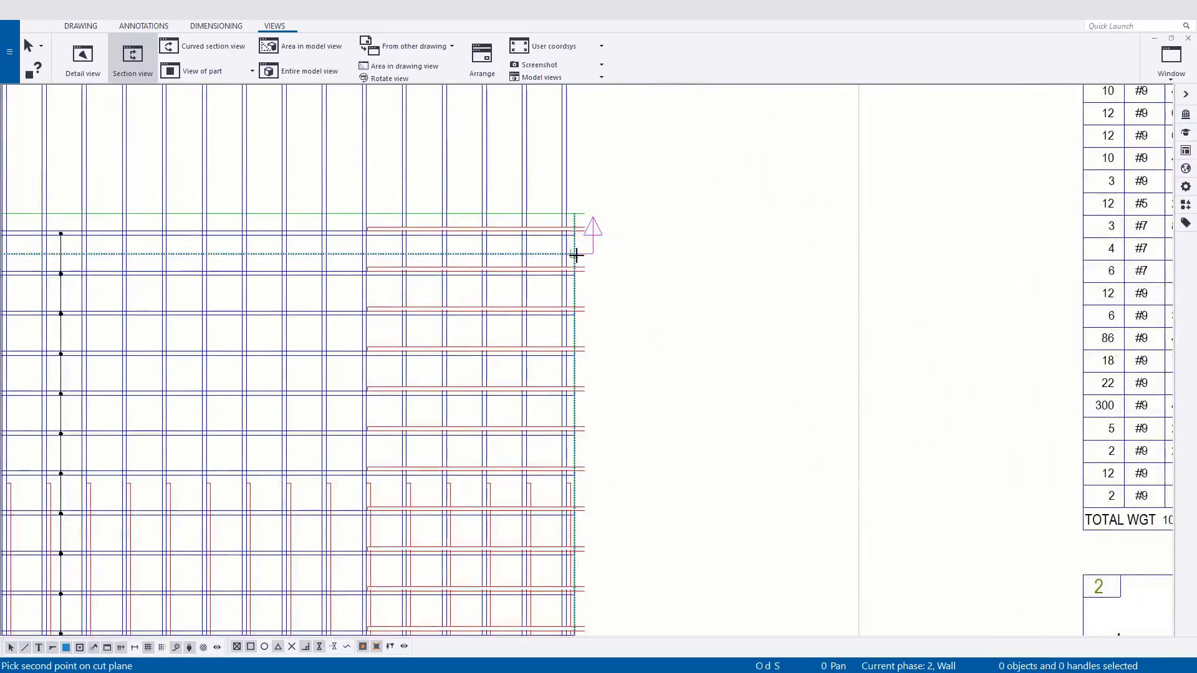
{"action": "left_click", "coordinate": [574, 255]}
- Define the section's cut box up to the wall's top left corner and place the section view below the lower elevation
{"action": "scroll", "coordinate": [575, 295], "scroll_direction": "down", "scroll_amount": 2}
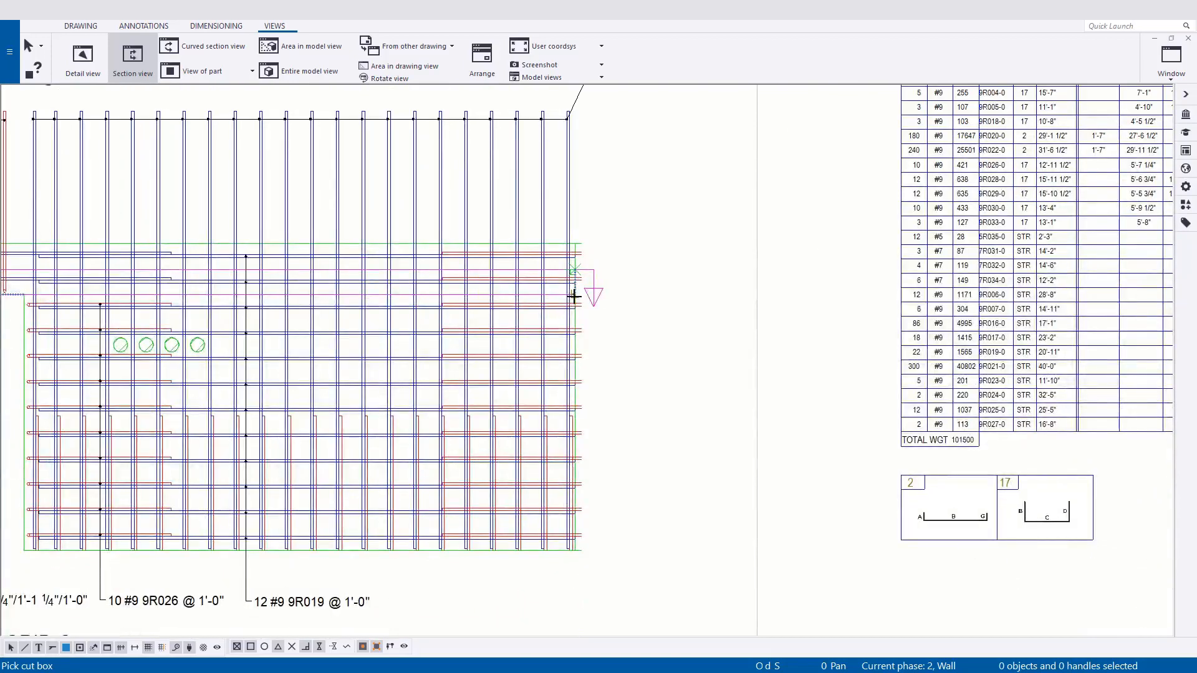
{"action": "scroll", "coordinate": [574, 296], "scroll_direction": "up", "scroll_amount": 2}
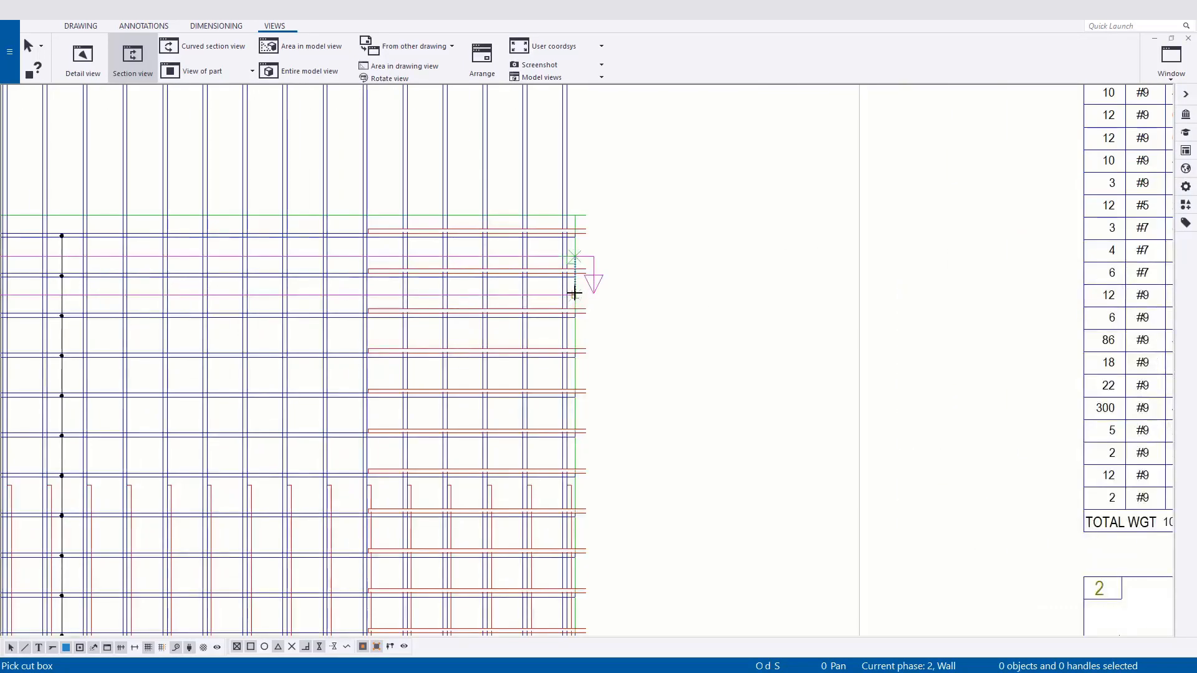
{"action": "scroll", "coordinate": [541, 283], "scroll_direction": "down", "scroll_amount": 2}
{"action": "middle_click_drag", "start_coordinate": [203, 268], "coordinate": [718, 291]}
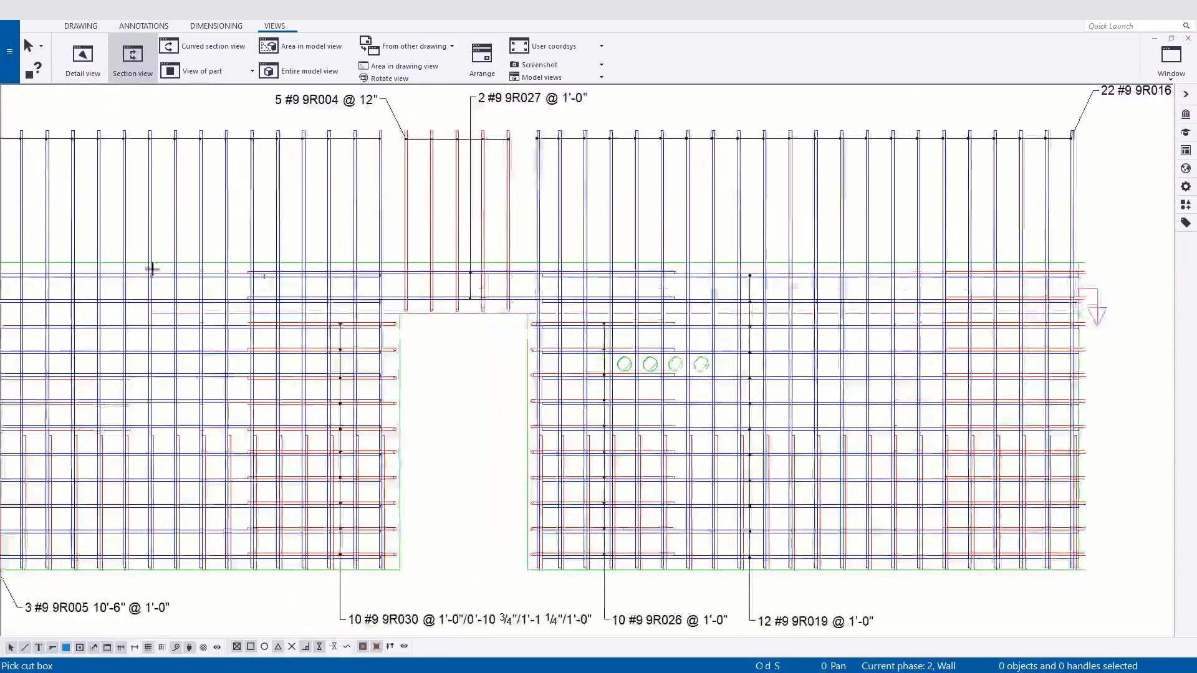
{"action": "middle_click_drag", "start_coordinate": [159, 270], "coordinate": [617, 277]}
{"action": "scroll", "coordinate": [201, 267], "scroll_direction": "up", "scroll_amount": 3}
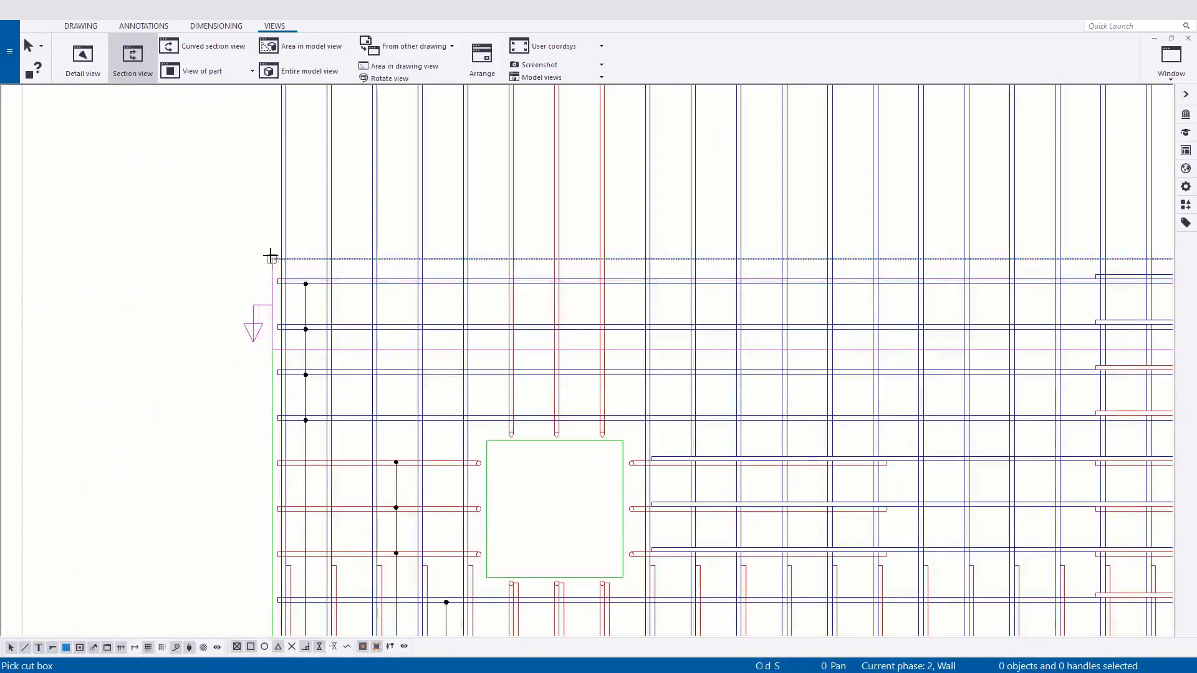
{"action": "left_click", "coordinate": [270, 257]}
{"action": "left_click", "coordinate": [269, 259]}
{"action": "scroll", "coordinate": [201, 218], "scroll_direction": "down", "scroll_amount": 7}
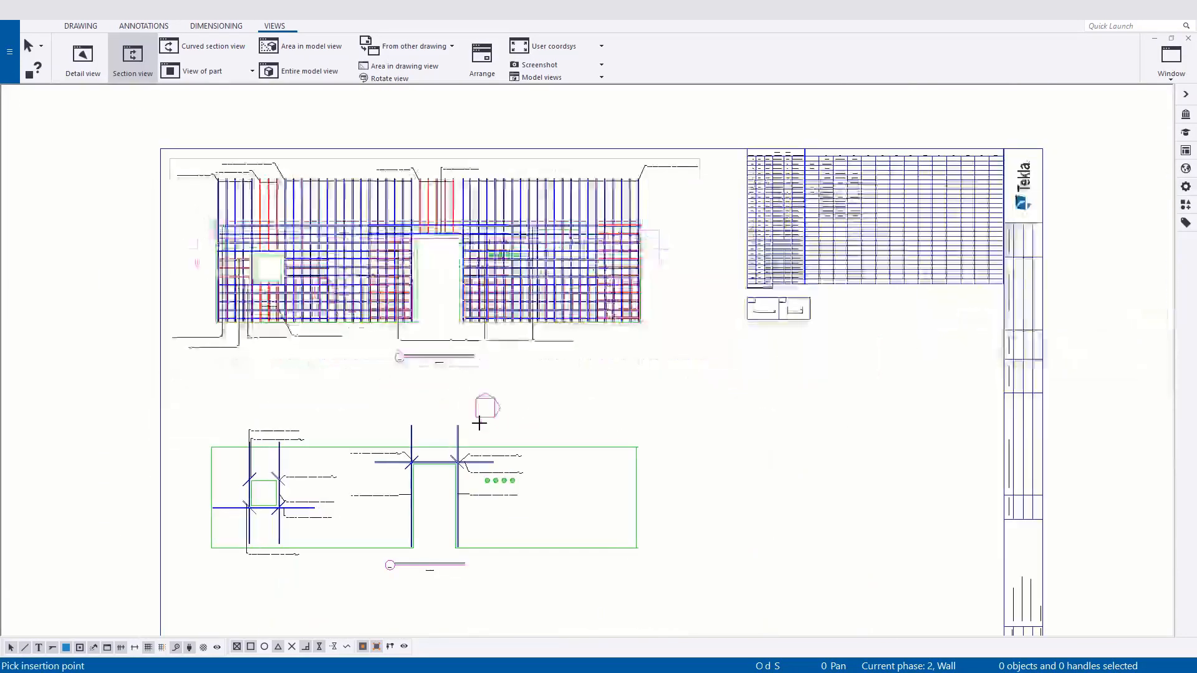
{"action": "middle_click_drag", "start_coordinate": [483, 431], "coordinate": [487, 344]}
{"action": "scroll", "coordinate": [419, 456], "scroll_direction": "down", "scroll_amount": 1}
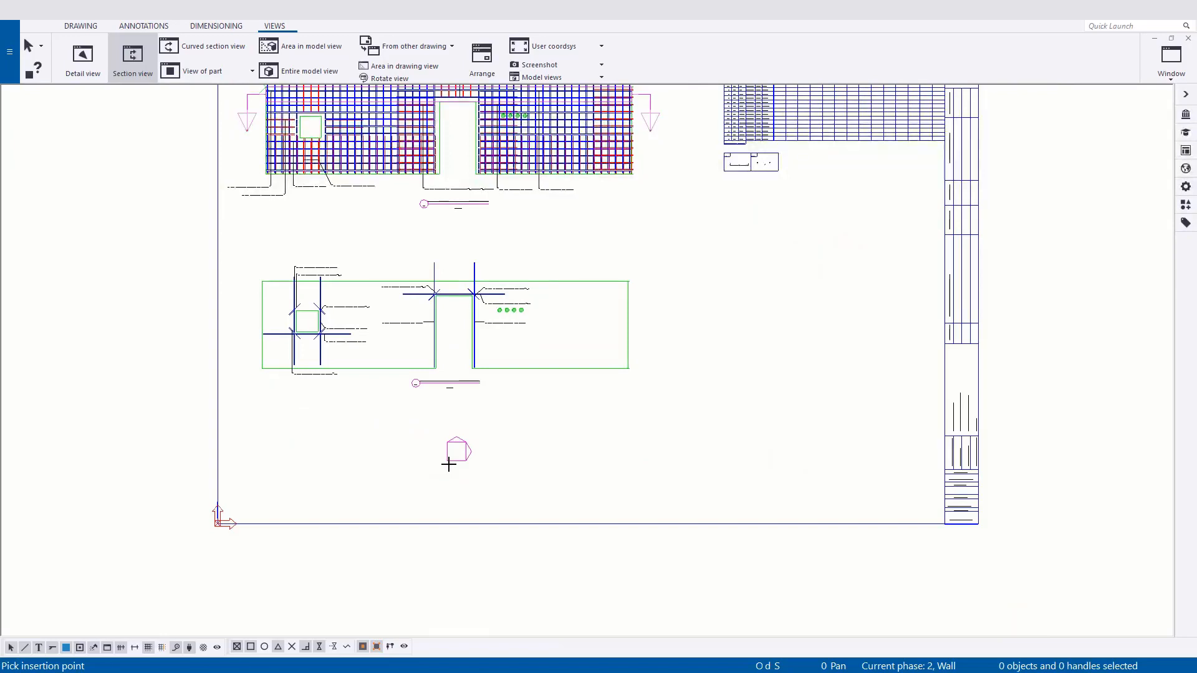
{"action": "left_click", "coordinate": [618, 397]}
- Extend the section view's boundary on both long sides so that it encloses the full wall thickness
{"action": "scroll", "coordinate": [454, 516], "scroll_direction": "up", "scroll_amount": 6}
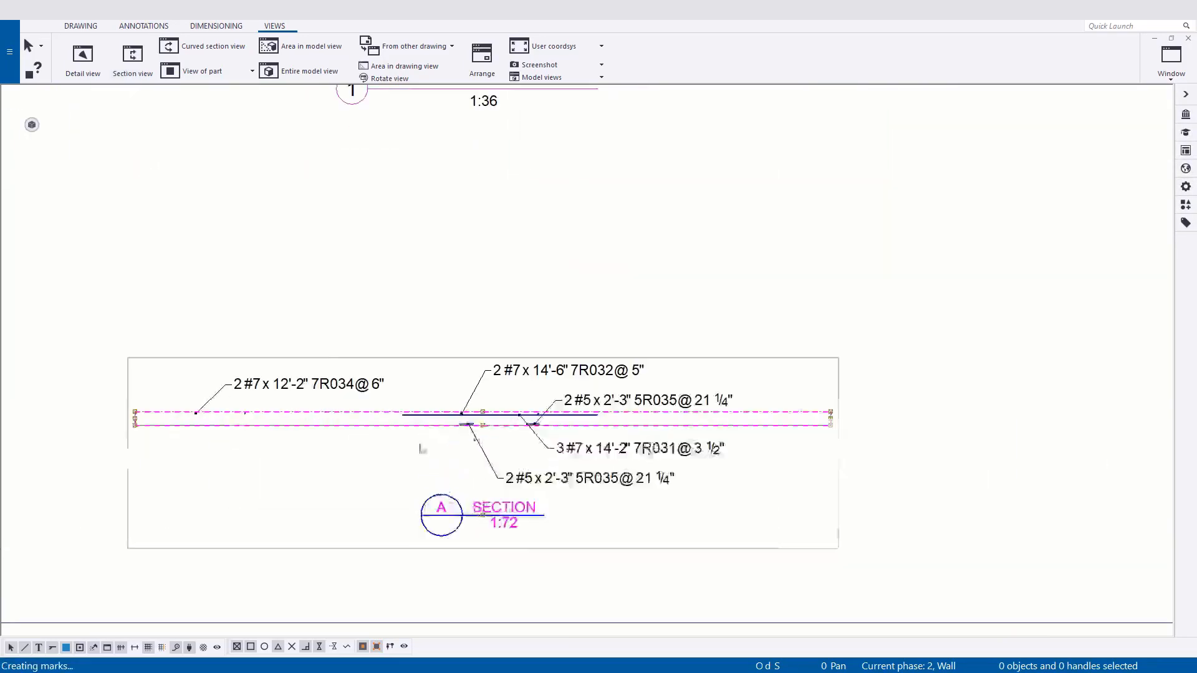
{"action": "scroll", "coordinate": [690, 568], "scroll_direction": "down", "scroll_amount": 2}
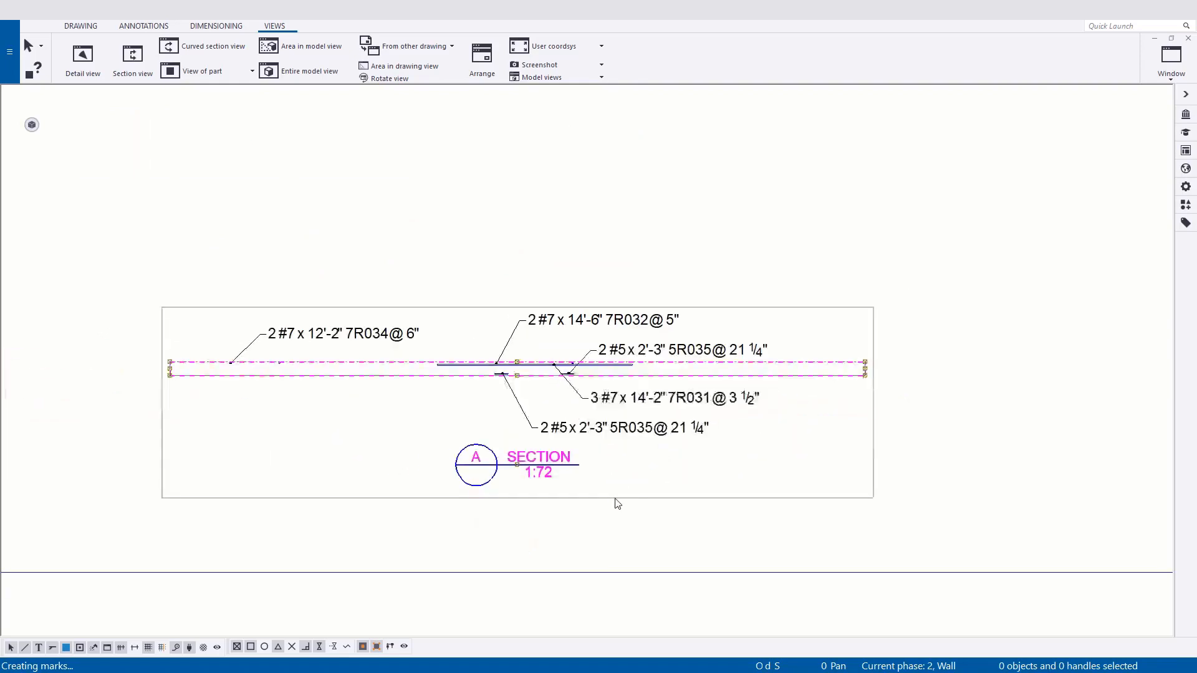
{"action": "scroll", "coordinate": [430, 393], "scroll_direction": "up", "scroll_amount": 2}
{"action": "left_click_drag", "start_coordinate": [563, 367], "coordinate": [564, 389]}
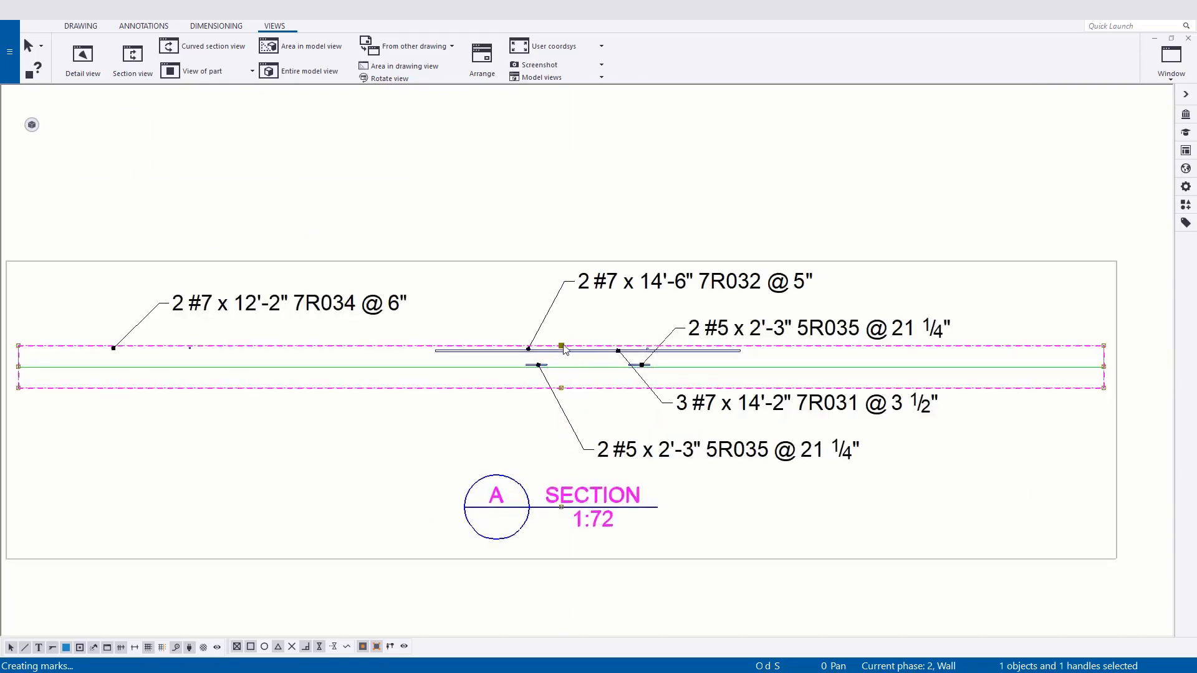
{"action": "left_click_drag", "start_coordinate": [562, 346], "coordinate": [561, 312]}
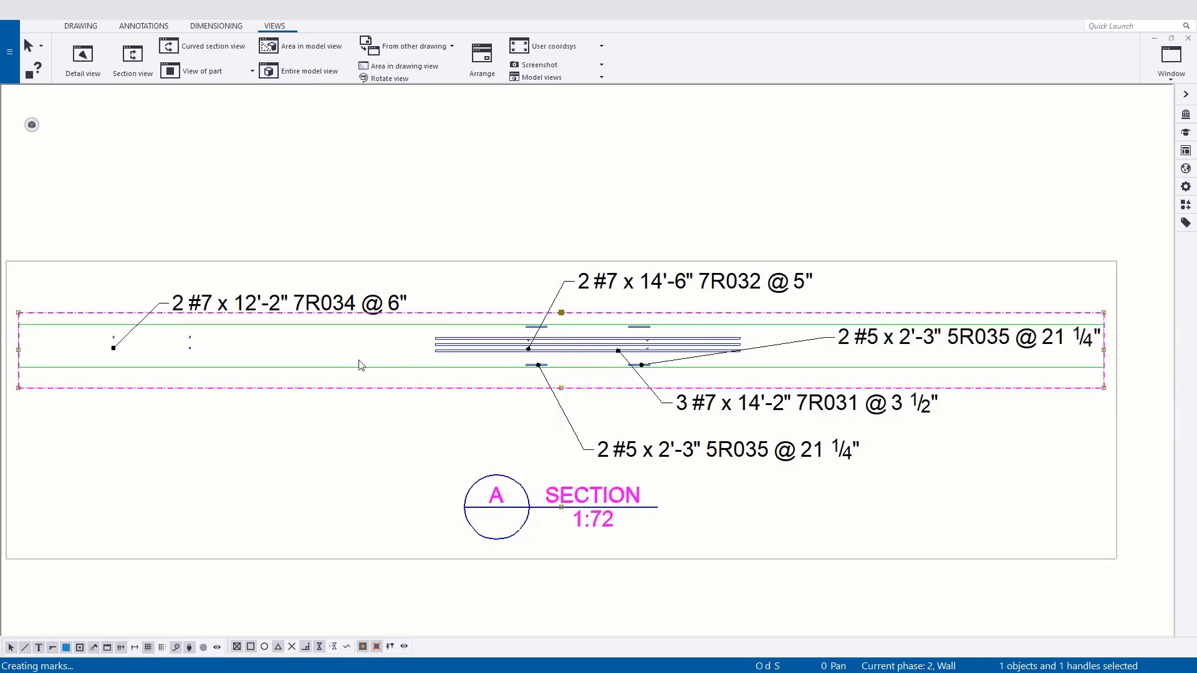
{"action": "middle_click_drag", "start_coordinate": [246, 350], "coordinate": [300, 365]}
{"action": "scroll", "coordinate": [490, 408], "scroll_direction": "down", "scroll_amount": 1}
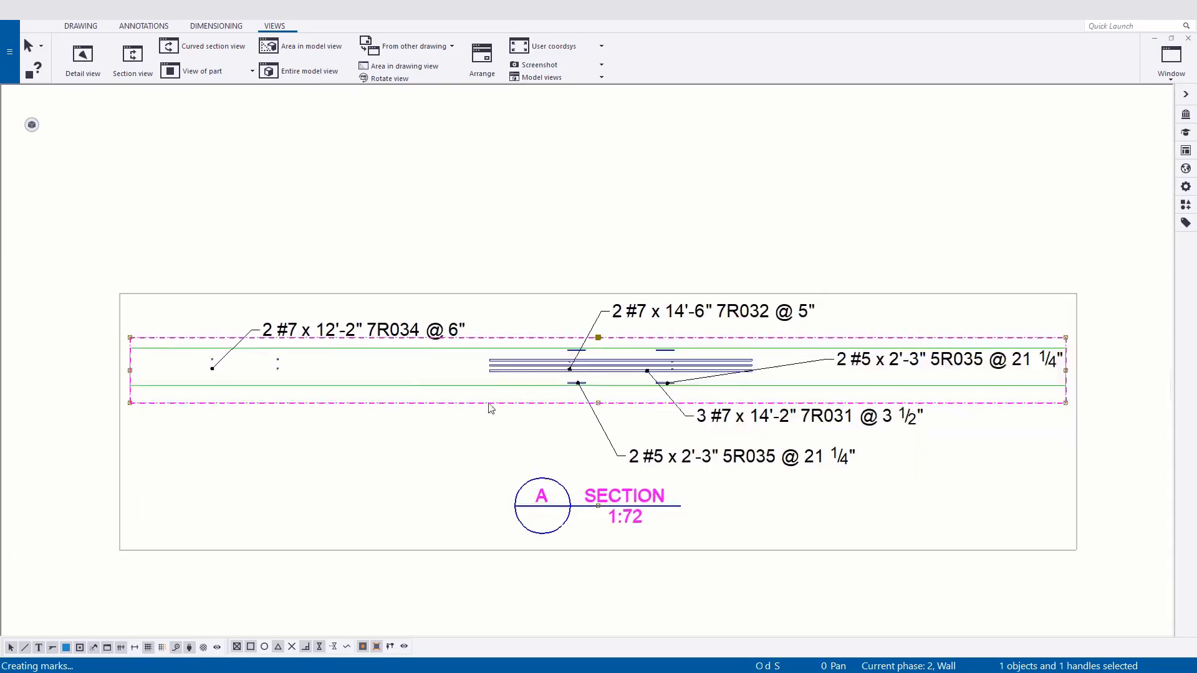
{"action": "scroll", "coordinate": [457, 430], "scroll_direction": "down", "scroll_amount": 1}
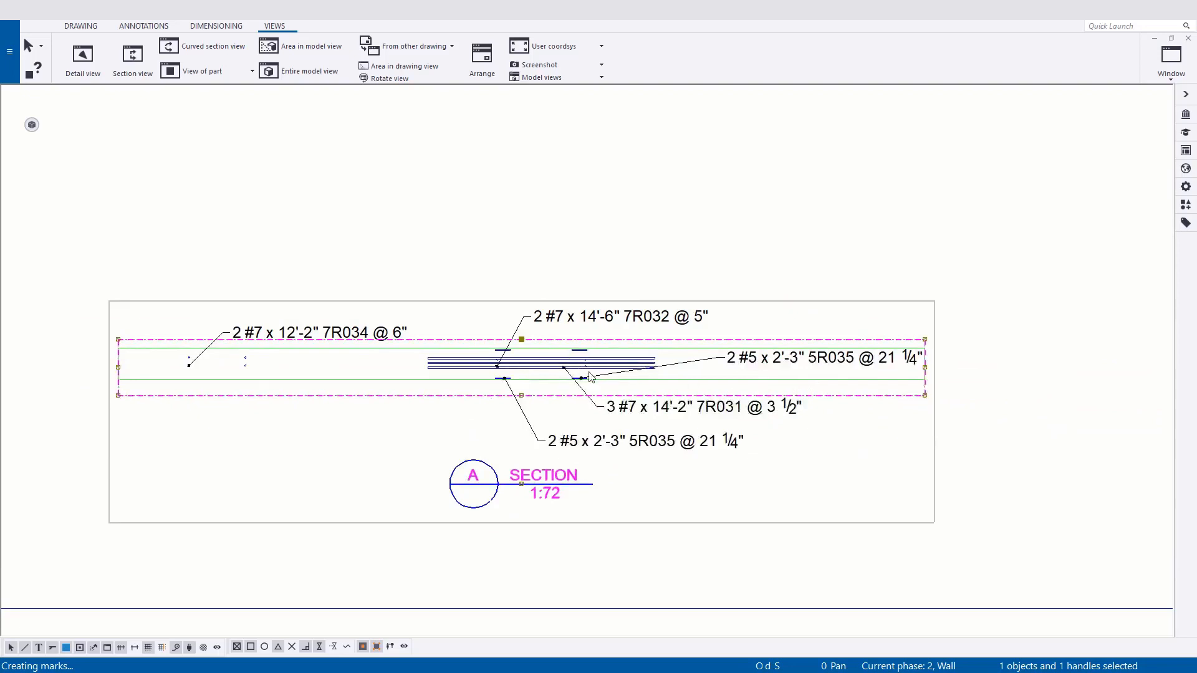
{"action": "scroll", "coordinate": [591, 377], "scroll_direction": "up", "scroll_amount": 1}
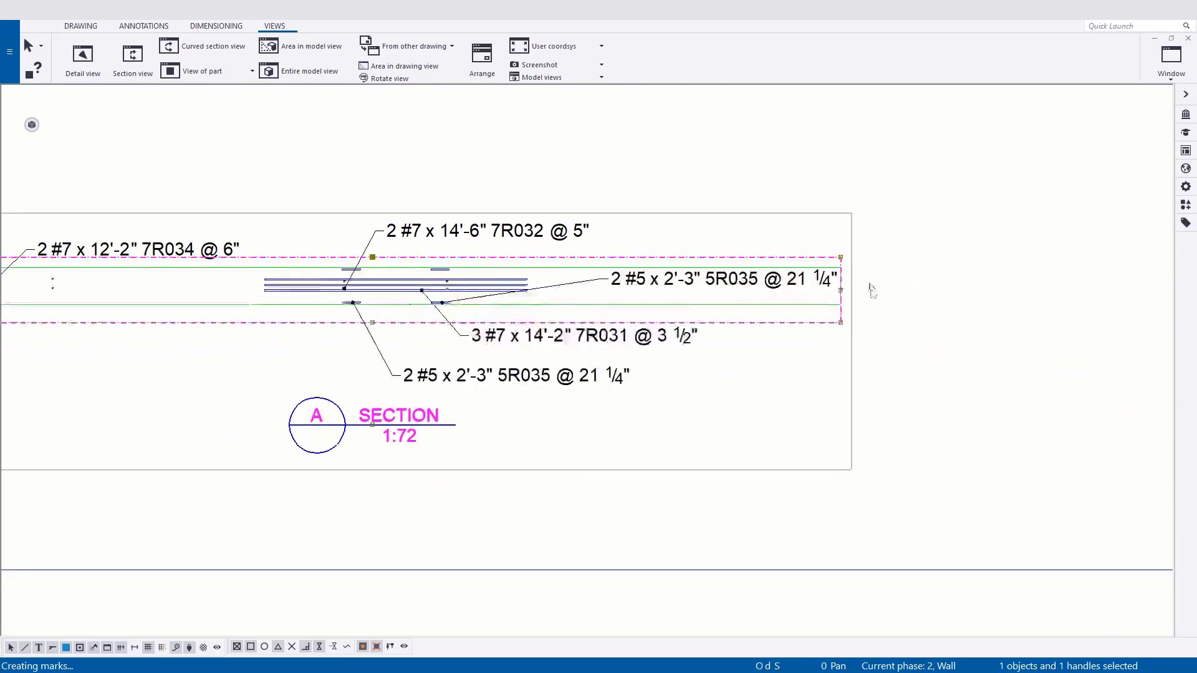
{"action": "scroll", "coordinate": [701, 386], "scroll_direction": "down", "scroll_amount": 1}
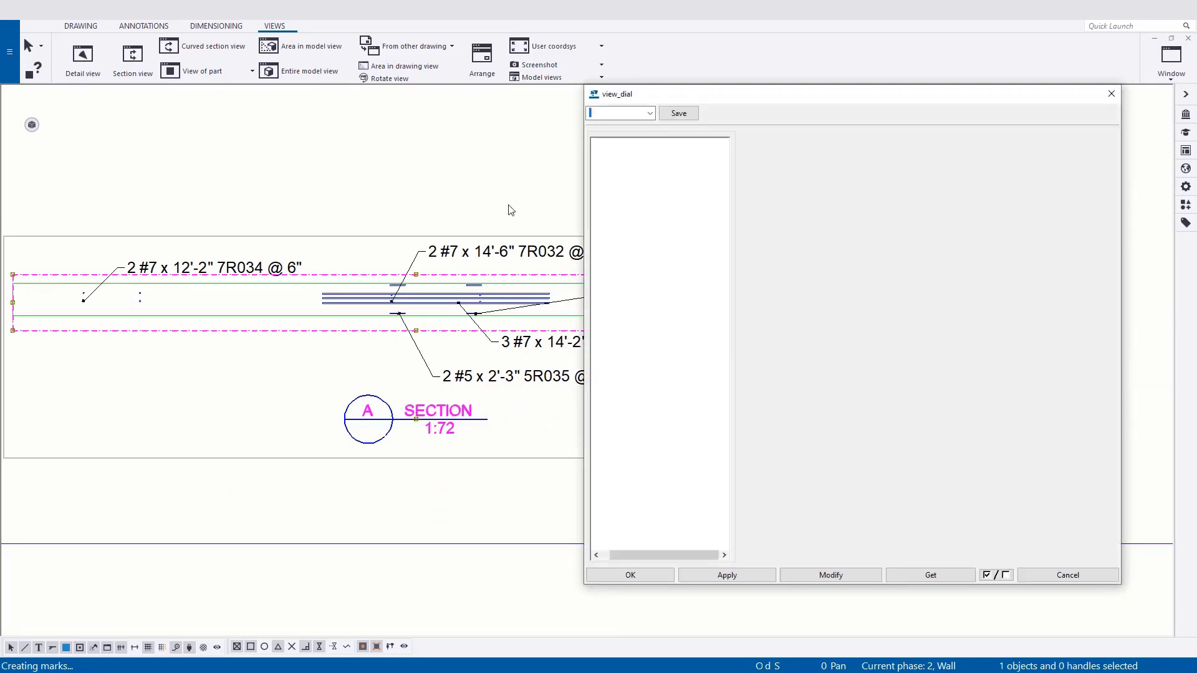
- Delete the filter row for reinforcing bar names containing ADDL from section A's view properties and modify the view
{"action": "left_click", "coordinate": [617, 113]}
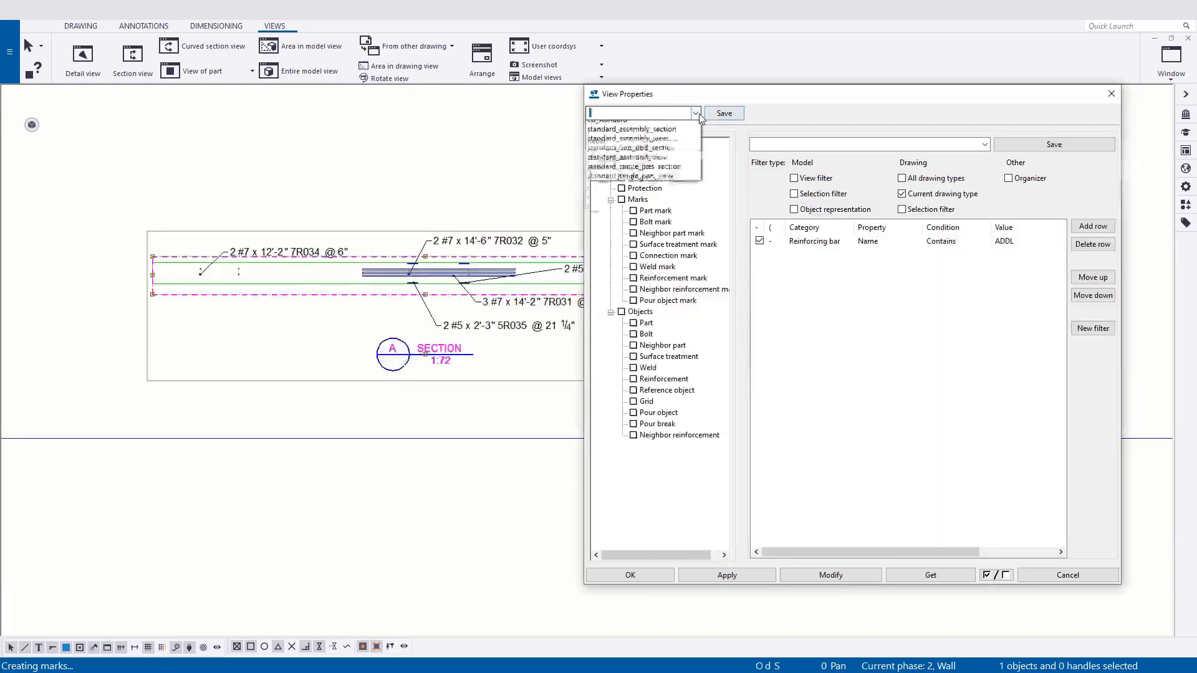
{"action": "left_click", "coordinate": [471, 455]}
{"action": "double_click", "coordinate": [498, 367]}
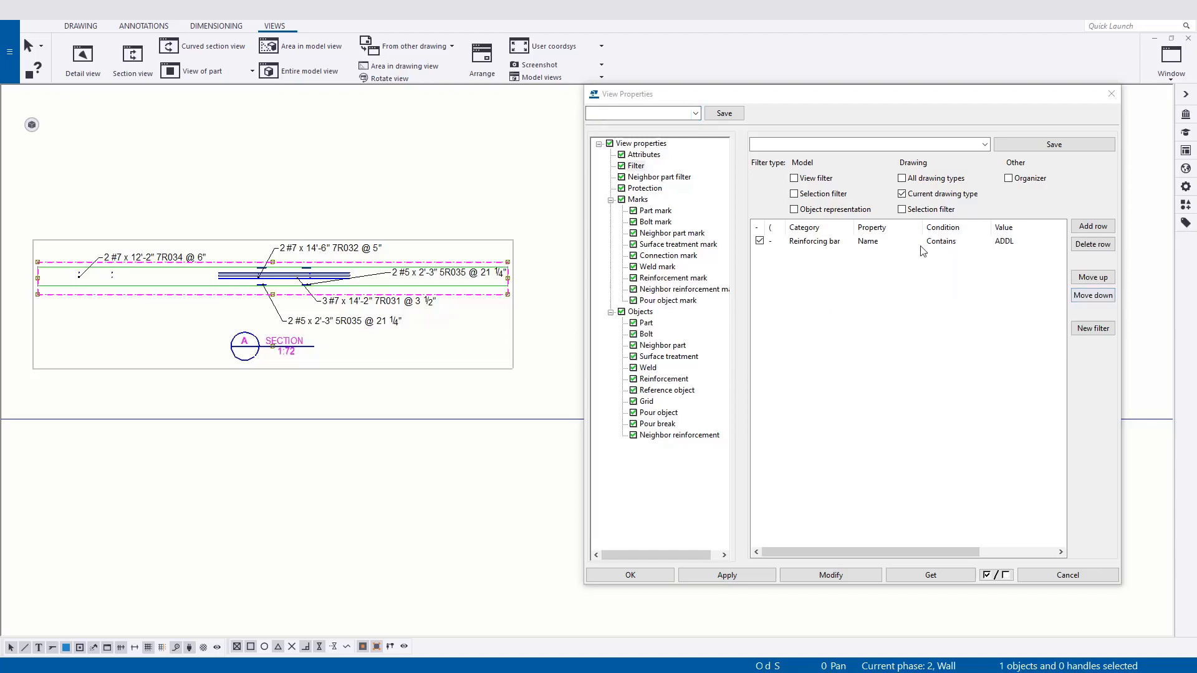
{"action": "left_click", "coordinate": [788, 245]}
{"action": "left_click", "coordinate": [759, 241]}
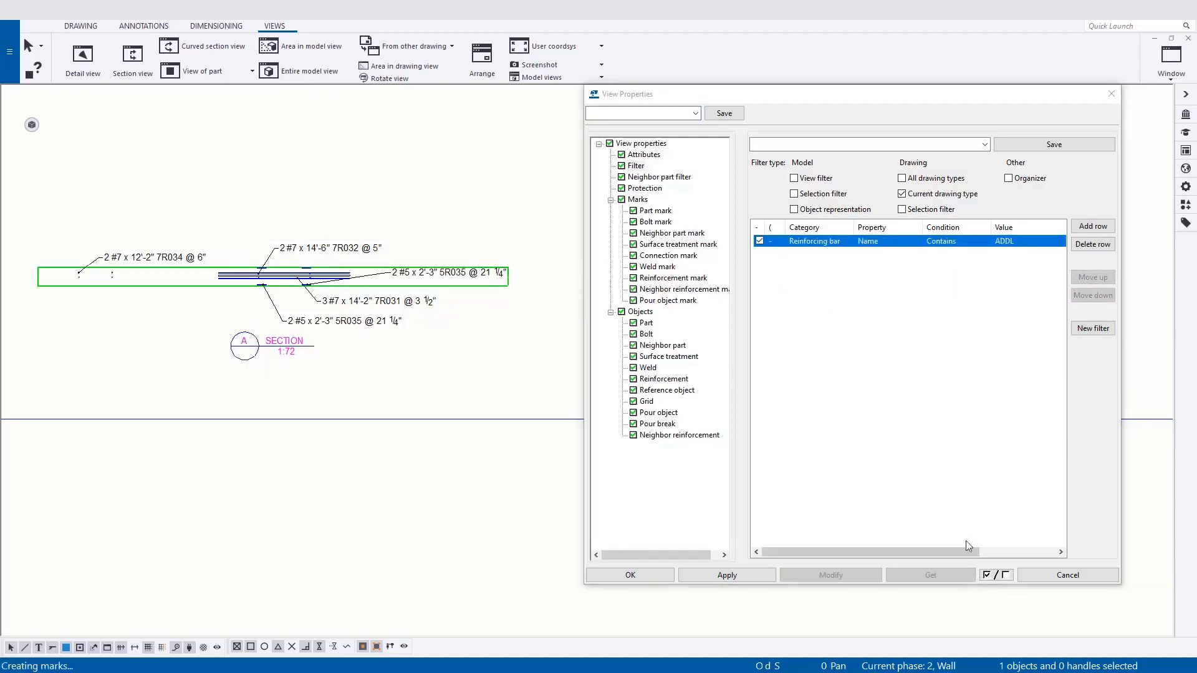
{"action": "left_click", "coordinate": [1093, 244]}
{"action": "left_click", "coordinate": [727, 575]}
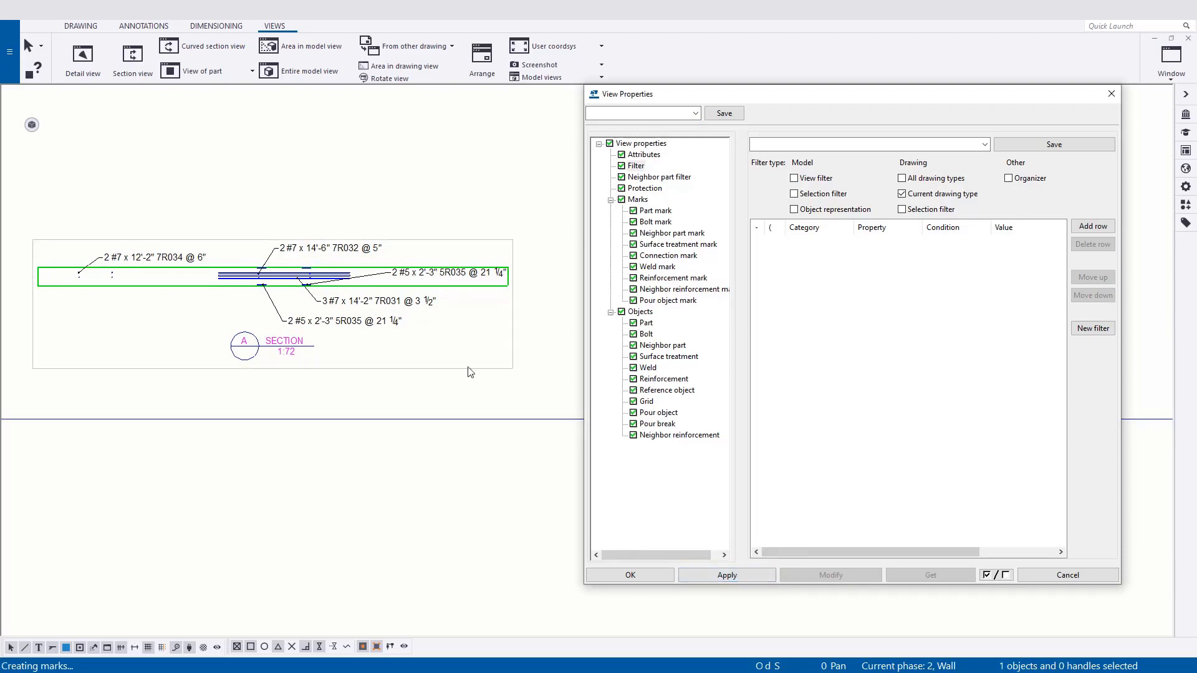
{"action": "left_click", "coordinate": [469, 368]}
{"action": "left_click", "coordinate": [827, 577]}
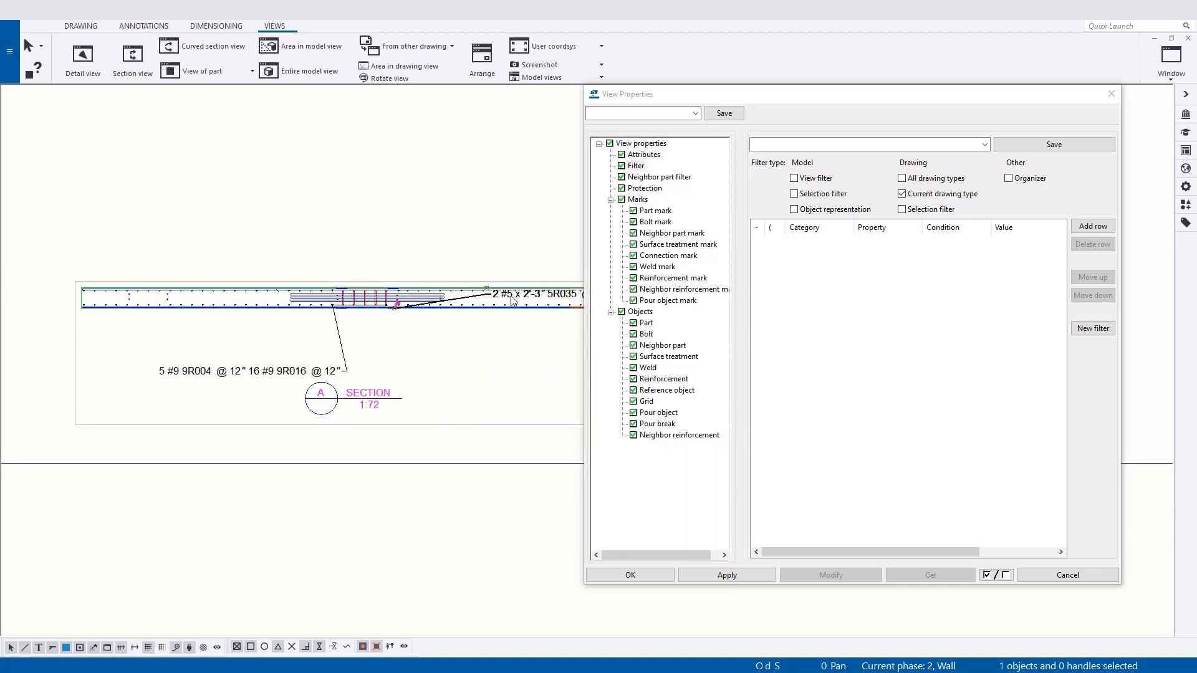
- Set the scale of section view A to 1:36
{"action": "scroll", "coordinate": [237, 349], "scroll_direction": "down", "scroll_amount": 3}
{"action": "scroll", "coordinate": [372, 382], "scroll_direction": "down", "scroll_amount": 2}
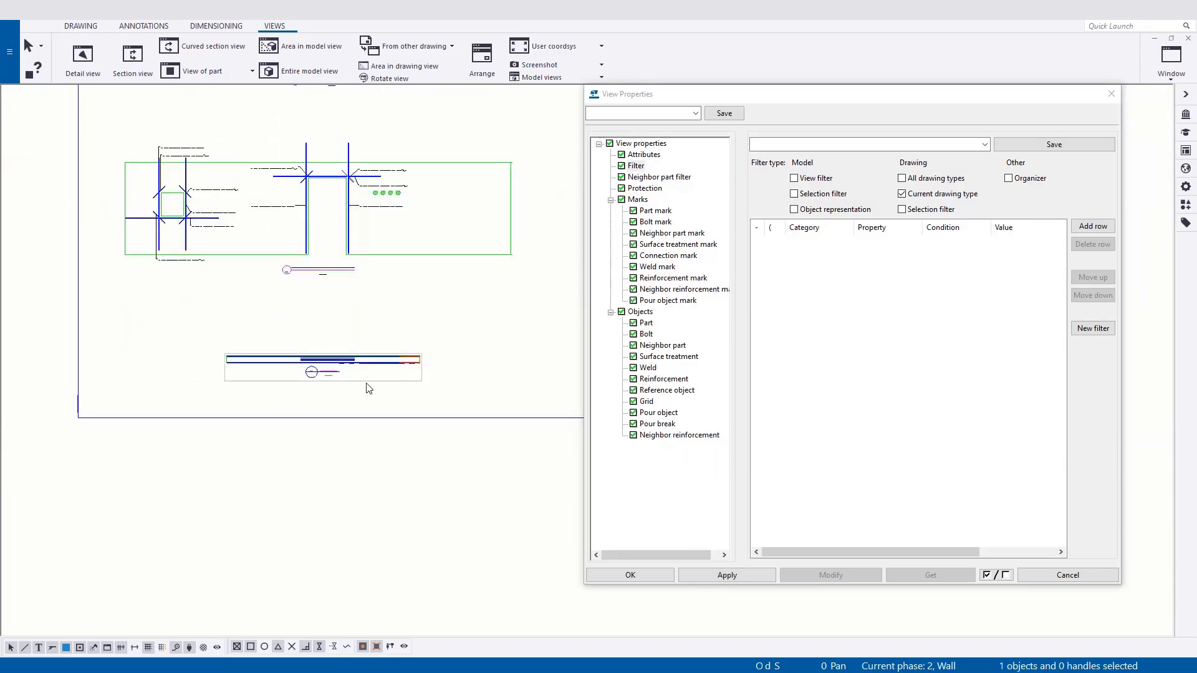
{"action": "left_click", "coordinate": [315, 372]}
{"action": "double_click", "coordinate": [135, 129]}
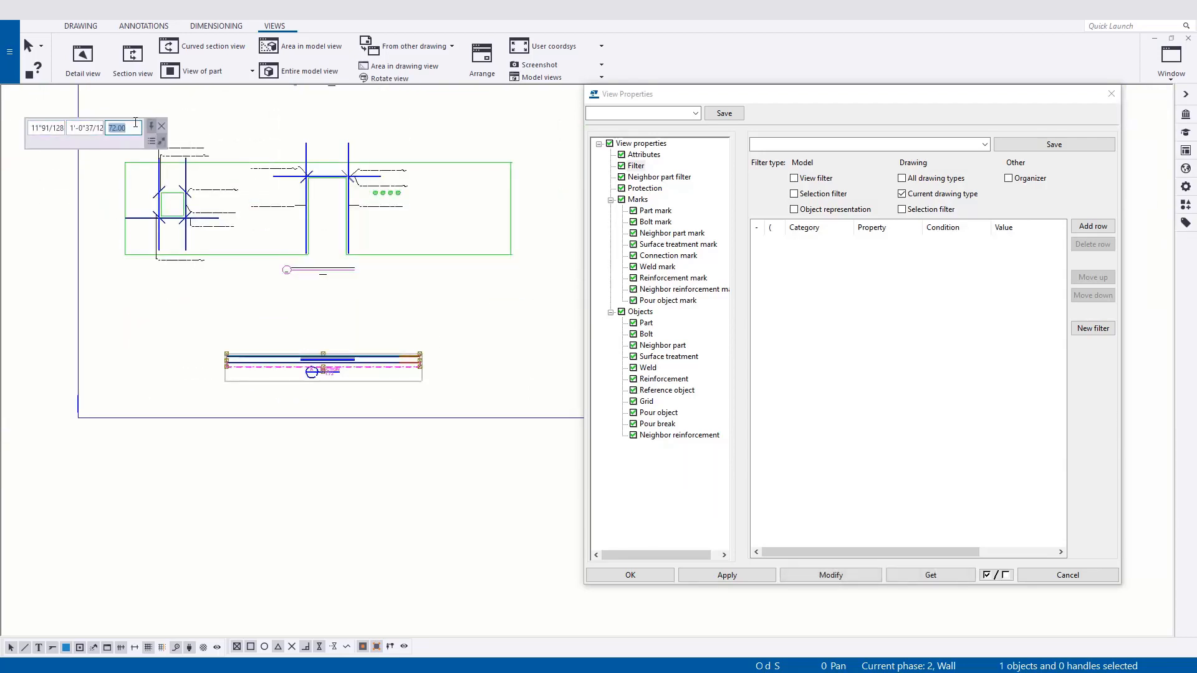
{"action": "type", "text": "36"}
{"action": "key", "text": "Return"}
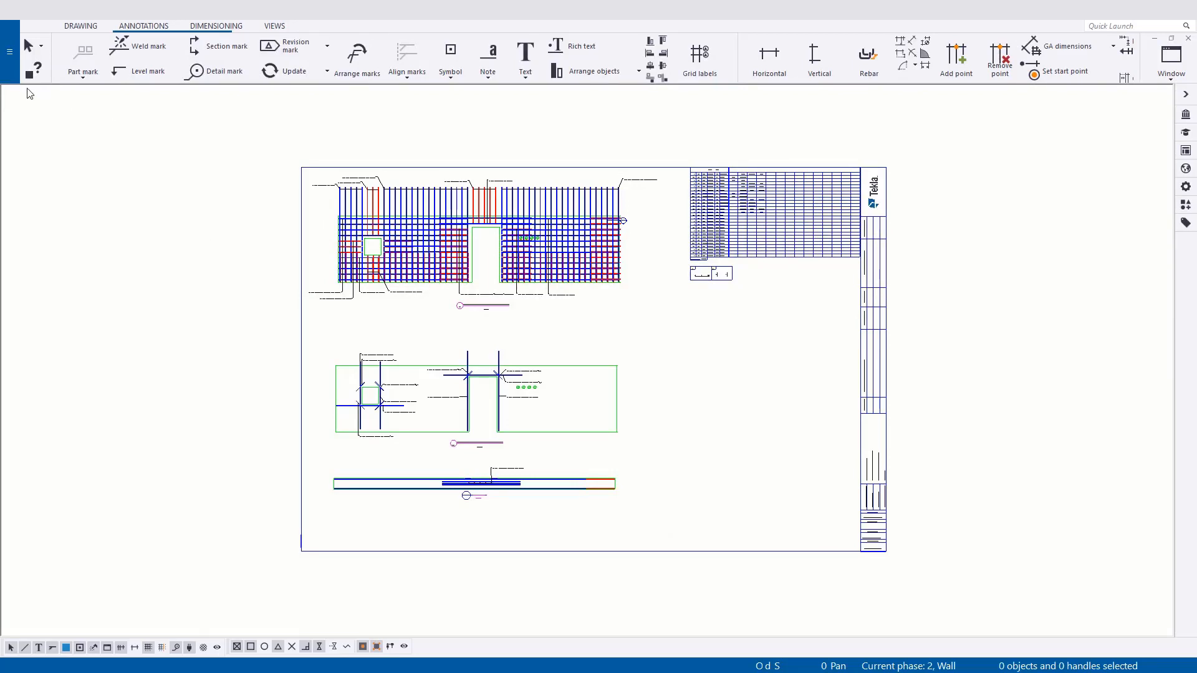
- Open the drawing's print settings, keep PDF file output with Grayscale color, and load the print preview
{"action": "left_click", "coordinate": [9, 51]}
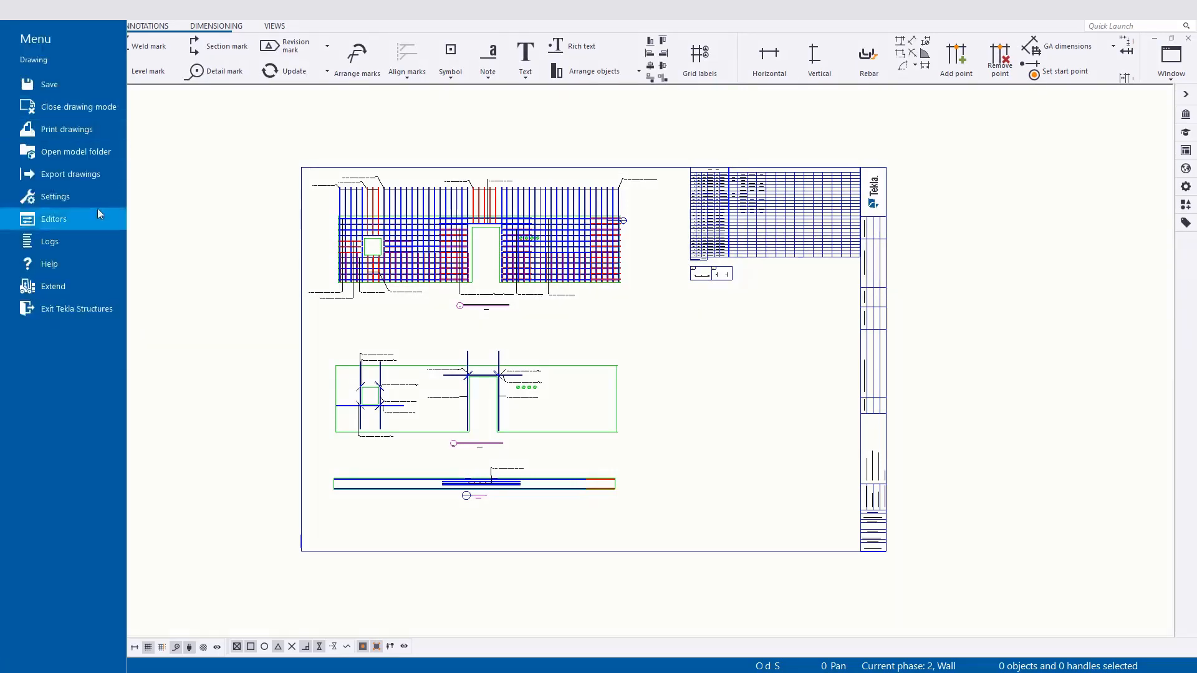
{"action": "left_click", "coordinate": [138, 146]}
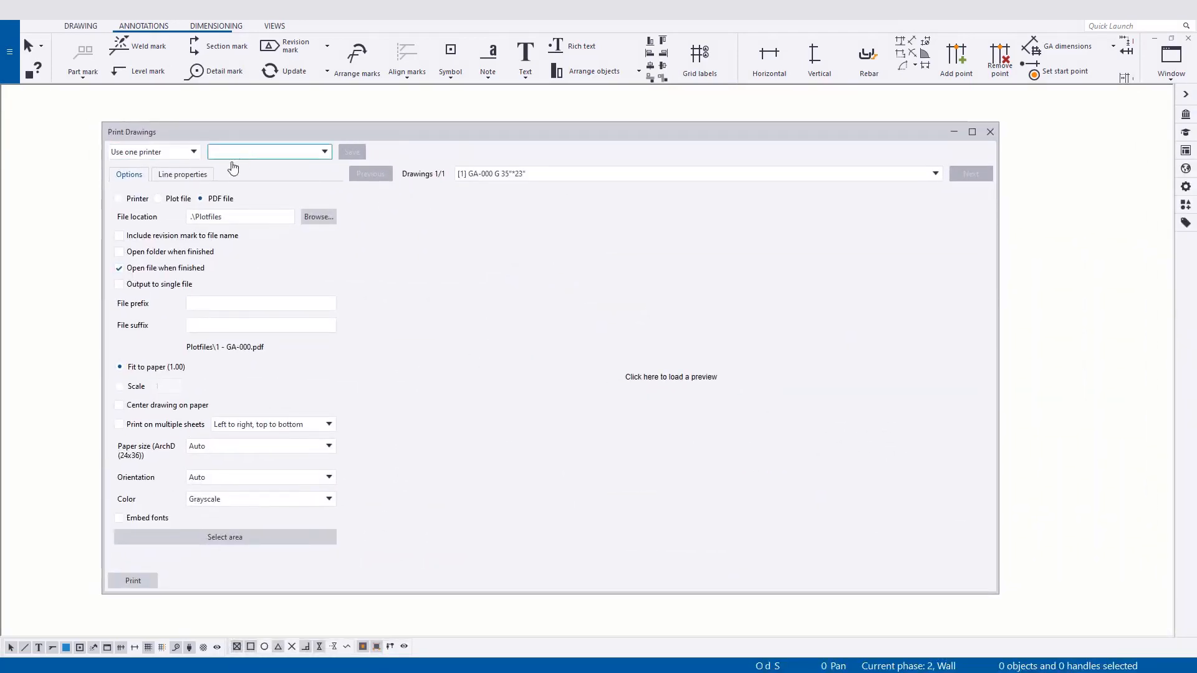
{"action": "left_click", "coordinate": [182, 174]}
{"action": "left_click", "coordinate": [131, 178]}
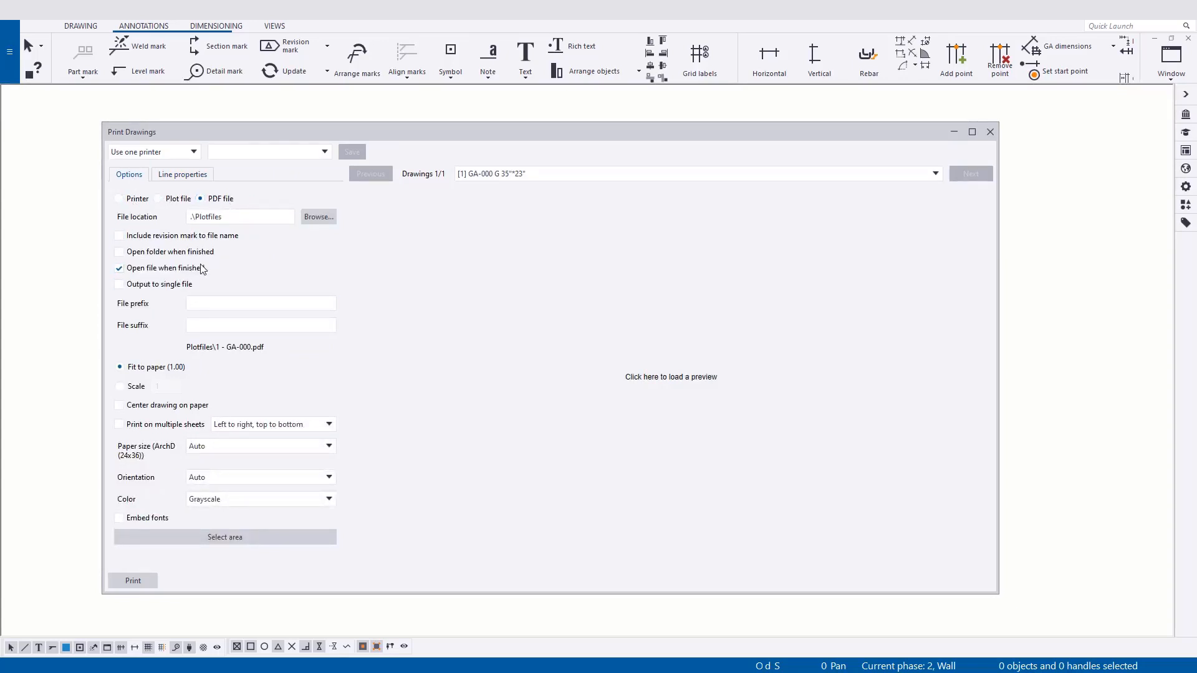
{"action": "left_click", "coordinate": [237, 326]}
{"action": "left_click", "coordinate": [259, 499]}
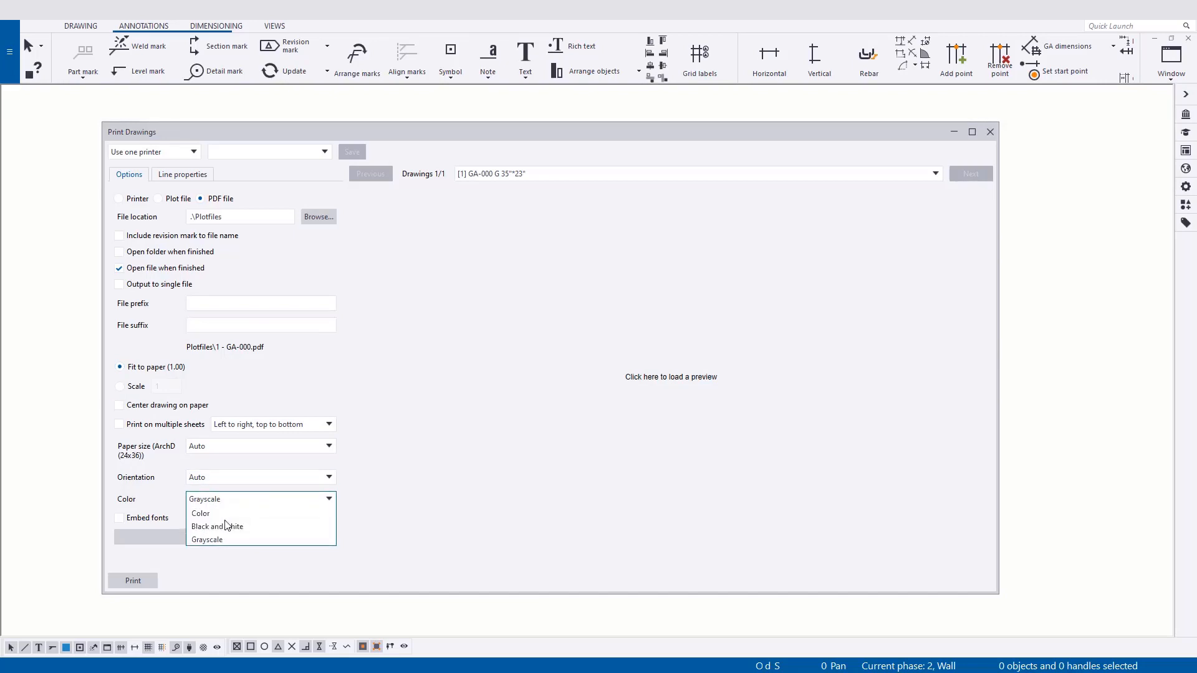
{"action": "left_click", "coordinate": [222, 539]}
{"action": "left_click", "coordinate": [587, 409]}
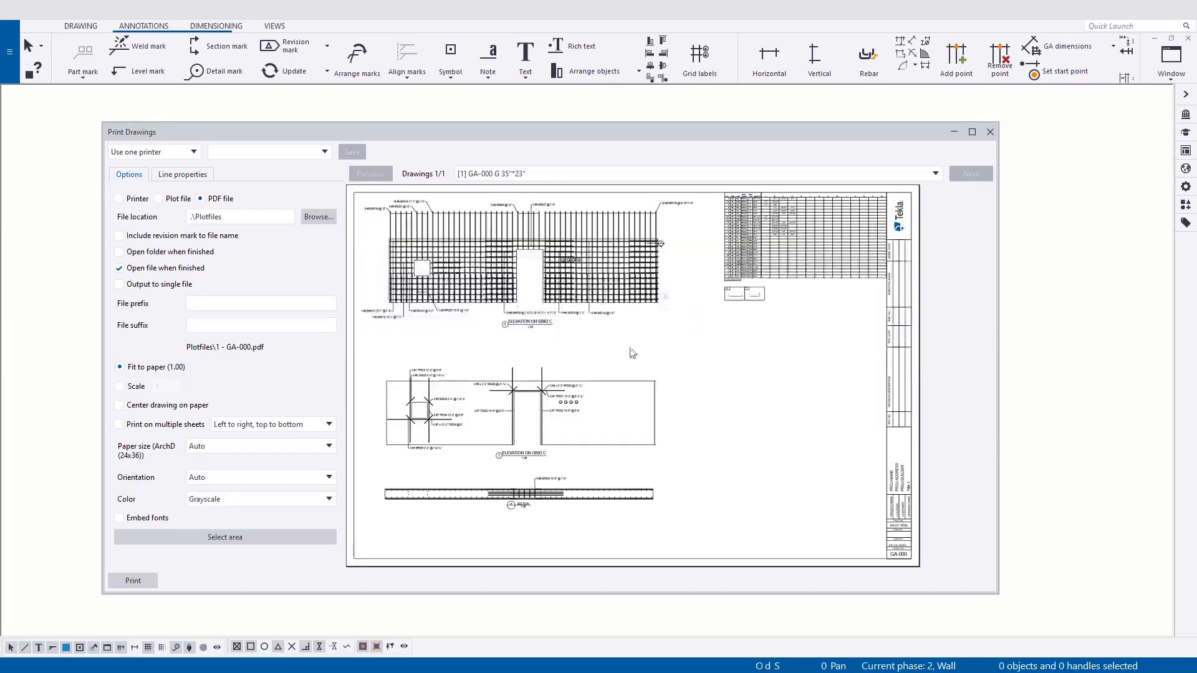
- Preview the print in Color, restore Grayscale, and print the drawing to a PDF file
{"action": "left_click", "coordinate": [246, 499]}
{"action": "left_click", "coordinate": [236, 511]}
{"action": "left_click", "coordinate": [308, 499]}
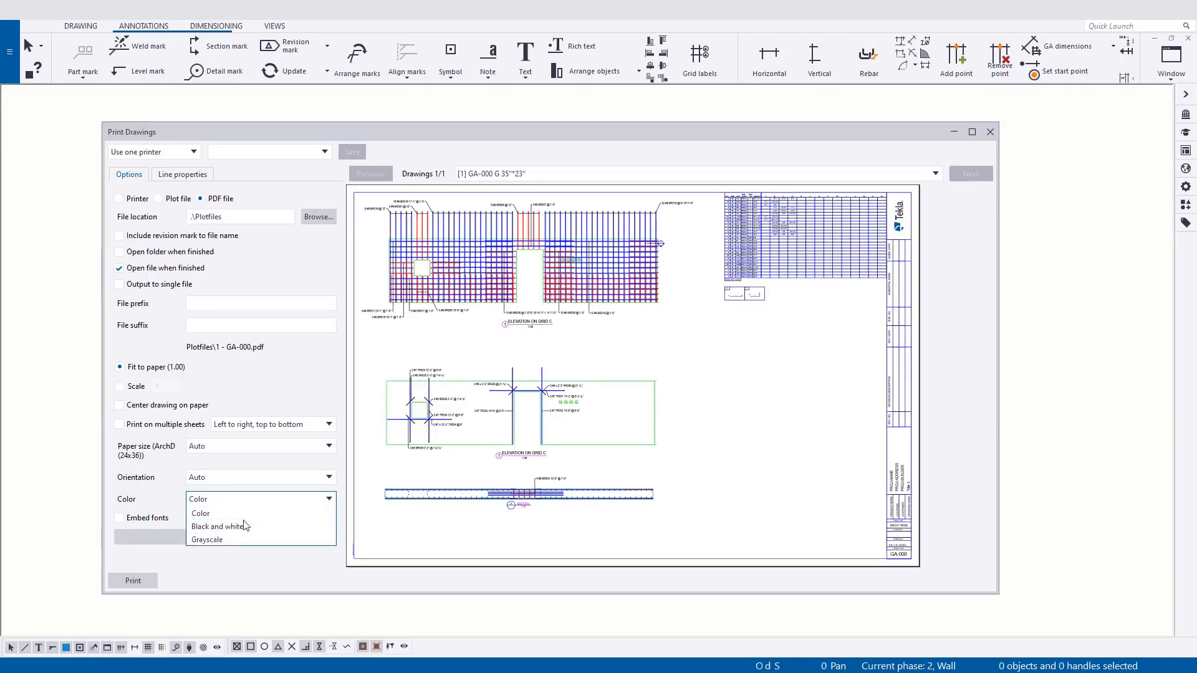
{"action": "left_click", "coordinate": [235, 540]}
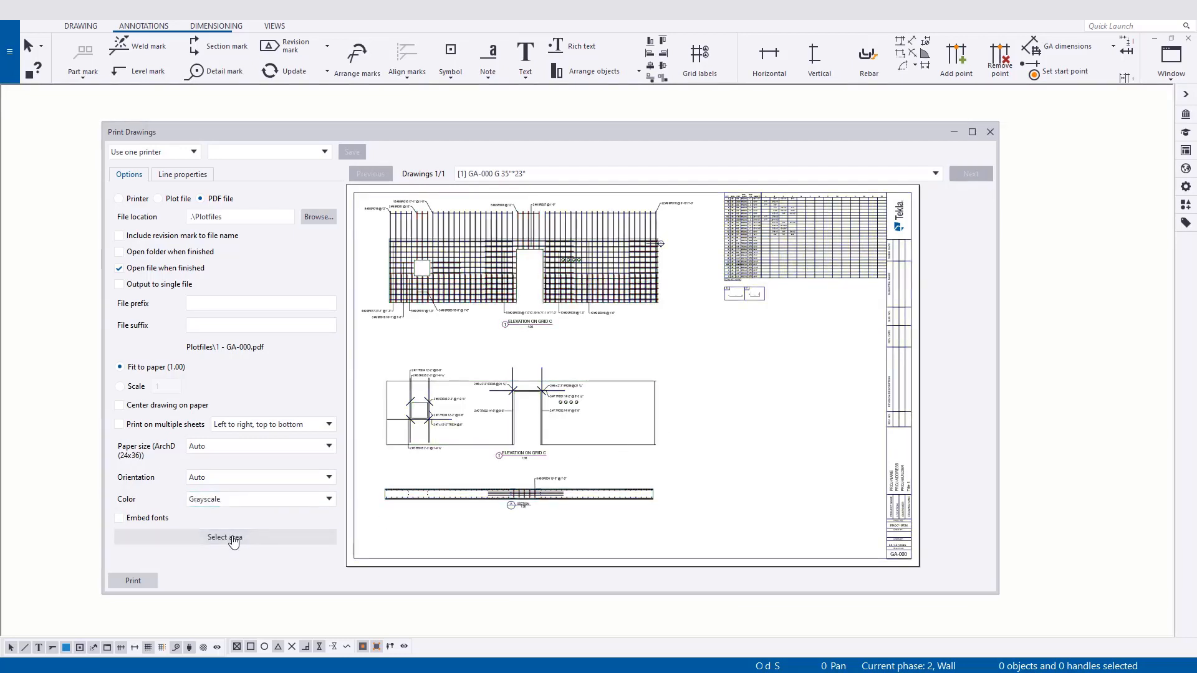
{"action": "left_click", "coordinate": [138, 586]}
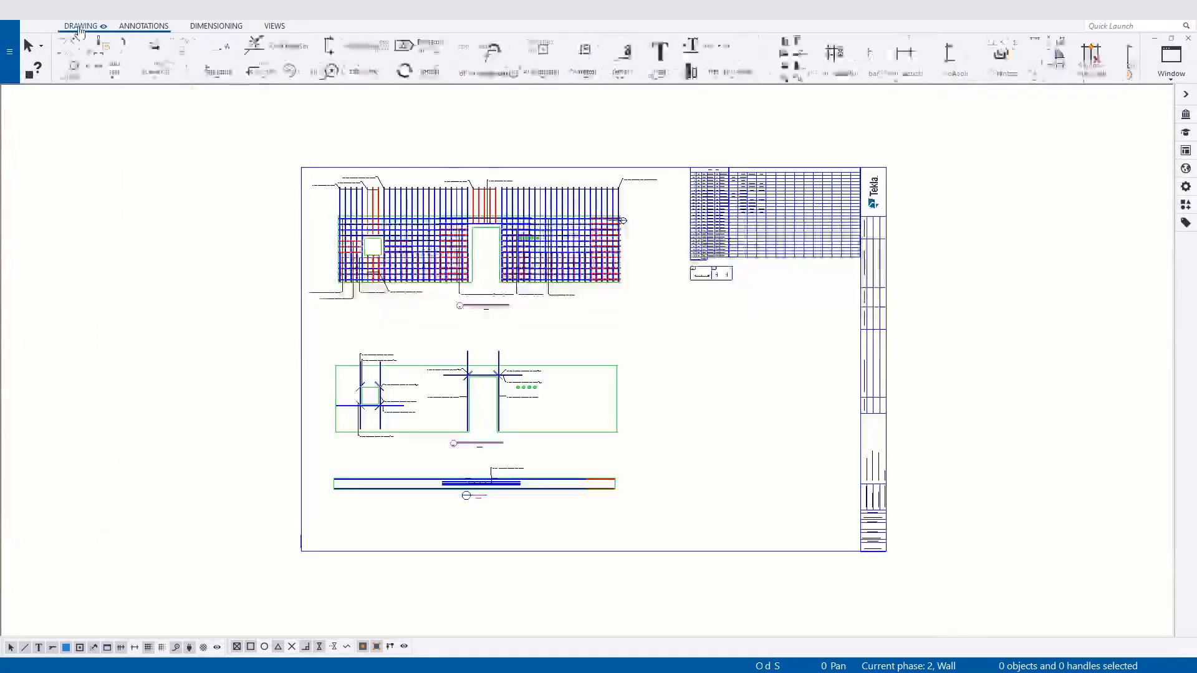
- List only the GA drawings in the document manager and examine the options available for drawing GA-000, including locking, freezing and issuing
{"action": "left_click", "coordinate": [81, 25]}
{"action": "left_click", "coordinate": [81, 62]}
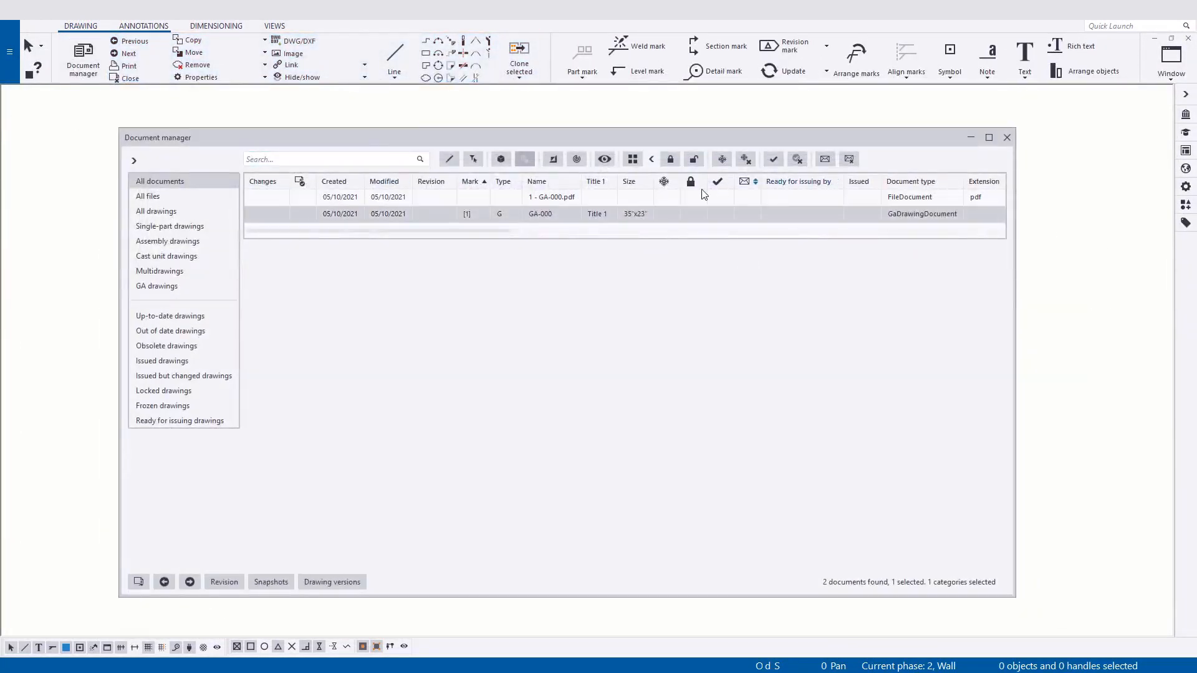
{"action": "left_click", "coordinate": [147, 275]}
{"action": "left_click", "coordinate": [147, 286]}
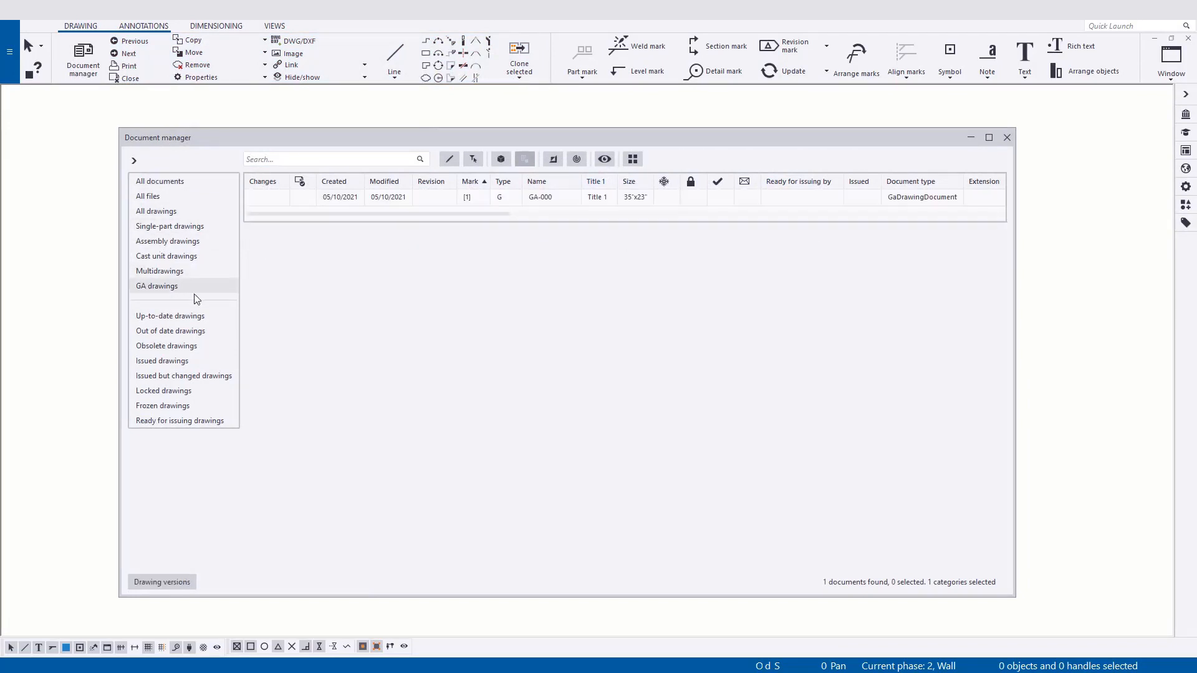
{"action": "left_click", "coordinate": [427, 195]}
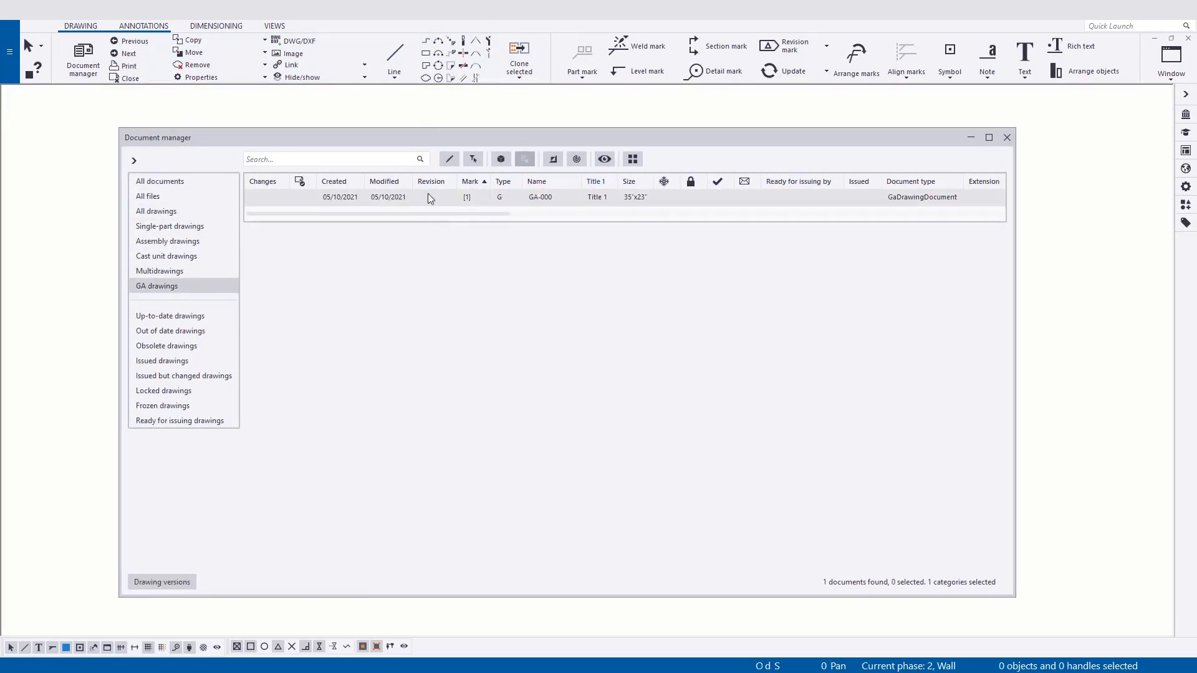
{"action": "right_click", "coordinate": [418, 203]}
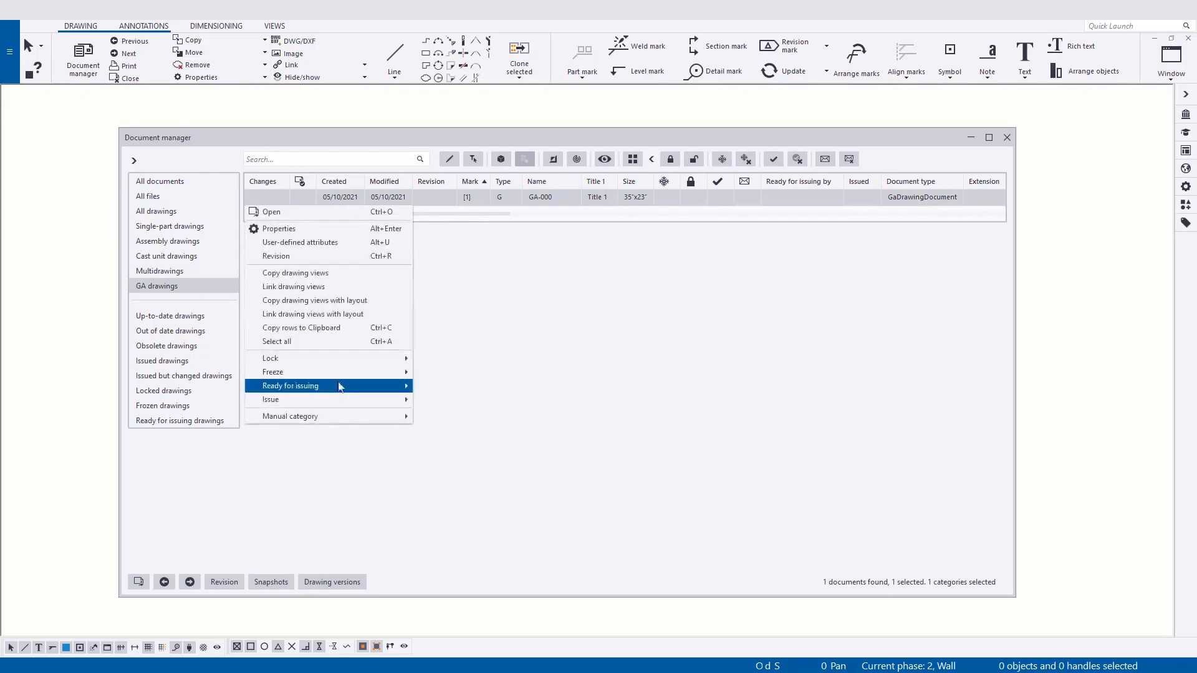
{"action": "left_click", "coordinate": [548, 437]}
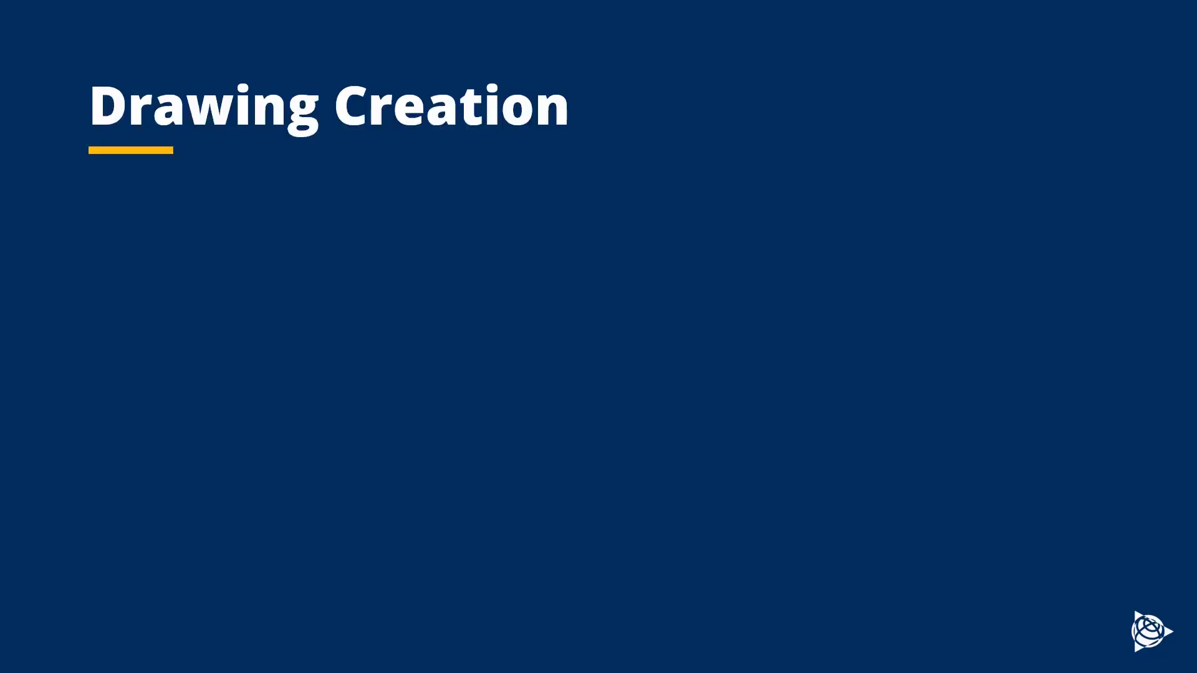
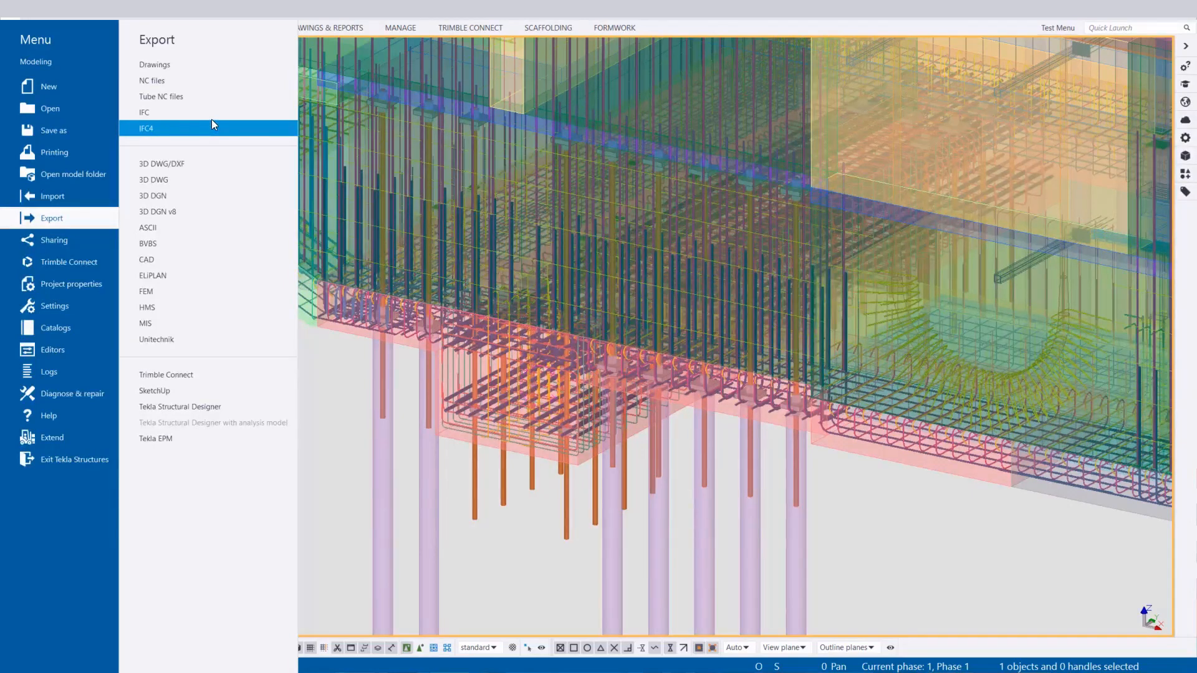
- Export all objects with pours included to IFC4 as 270B-MAIN-Pours in IfcZip format, replace the existing file, and close the export dialog
{"action": "left_click", "coordinate": [212, 124]}
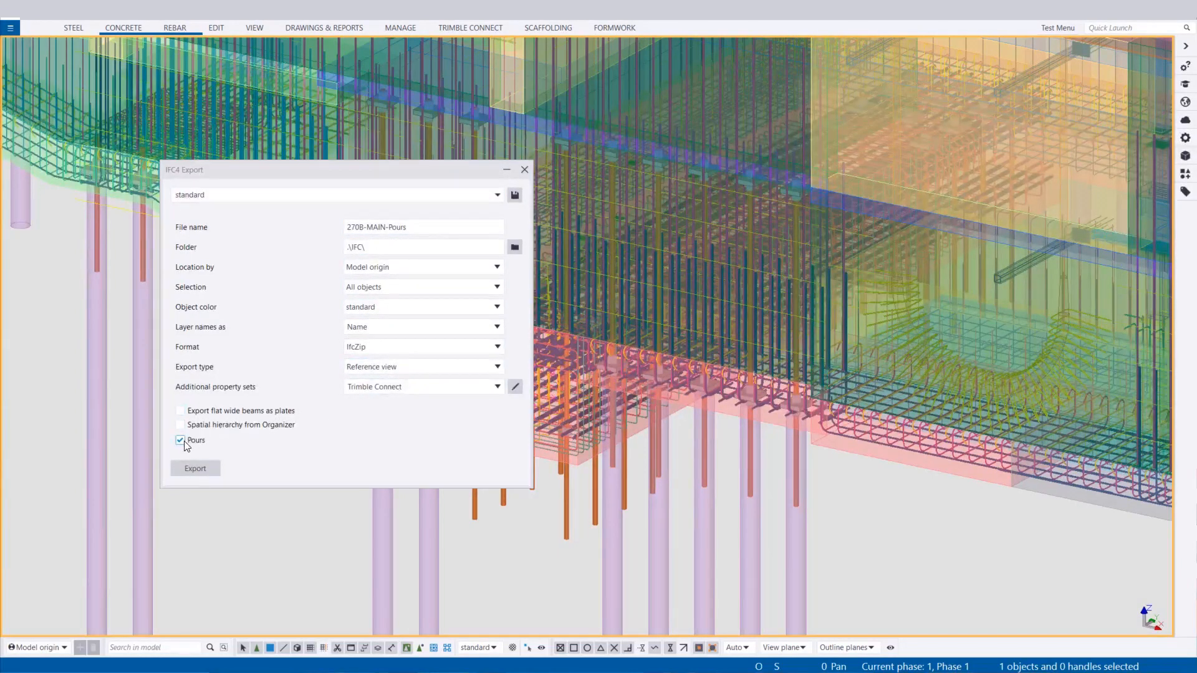
{"action": "left_click", "coordinate": [195, 475]}
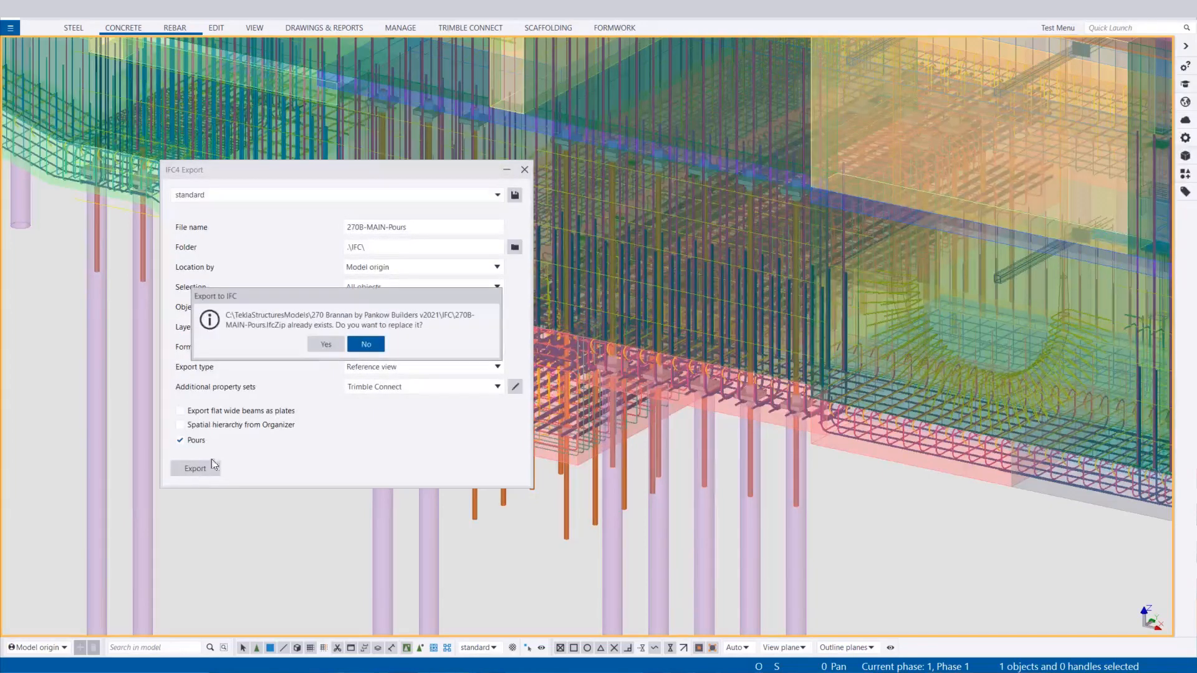
{"action": "left_click", "coordinate": [324, 344]}
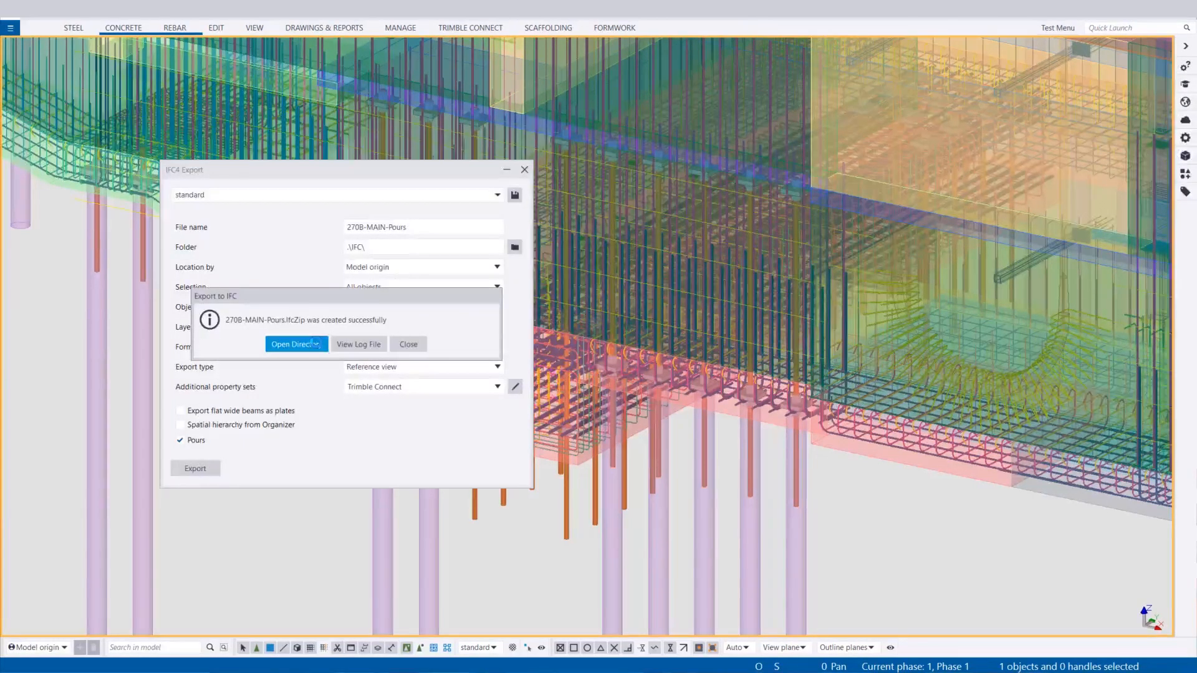
{"action": "left_click", "coordinate": [407, 345]}
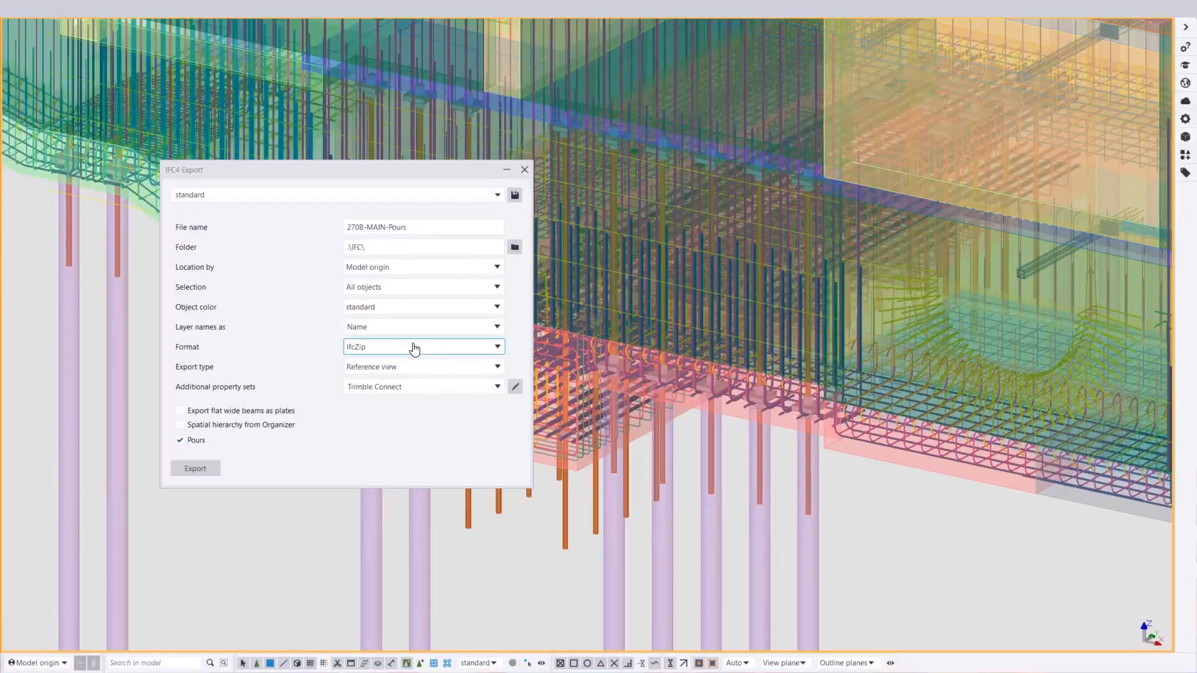
{"action": "left_click", "coordinate": [524, 169]}
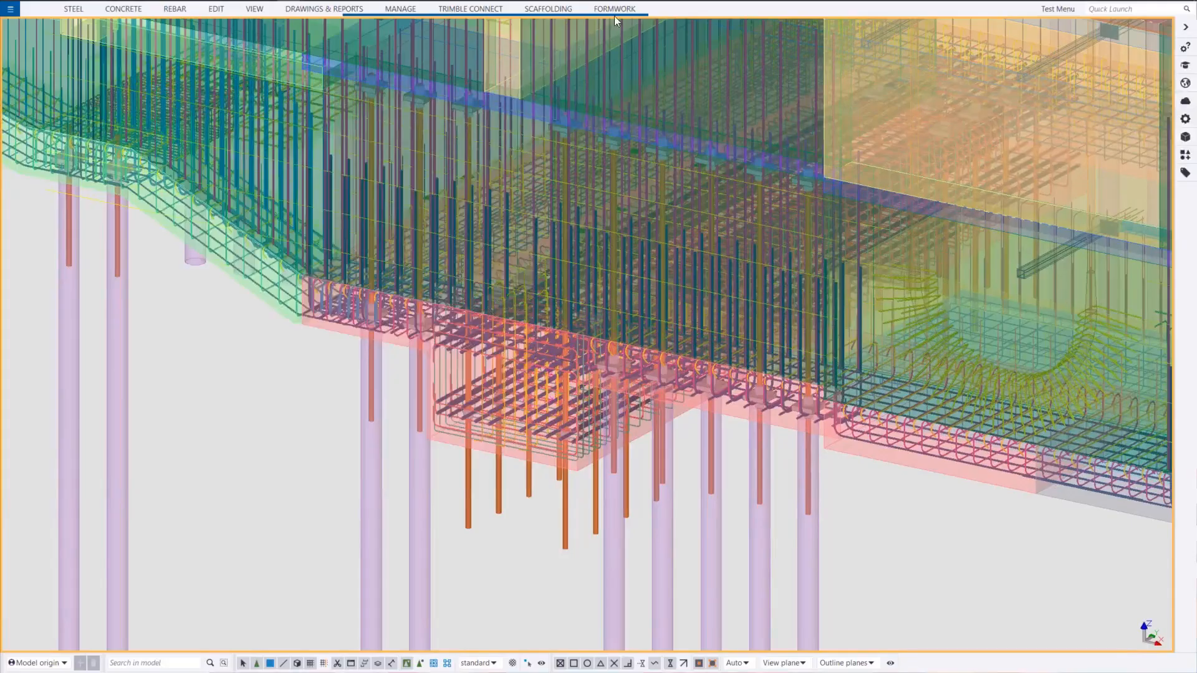
- Switch to the Trimble Connect project in the browser and go to the Concrete folder inside 270B Models
{"action": "left_click", "coordinate": [482, 11]}
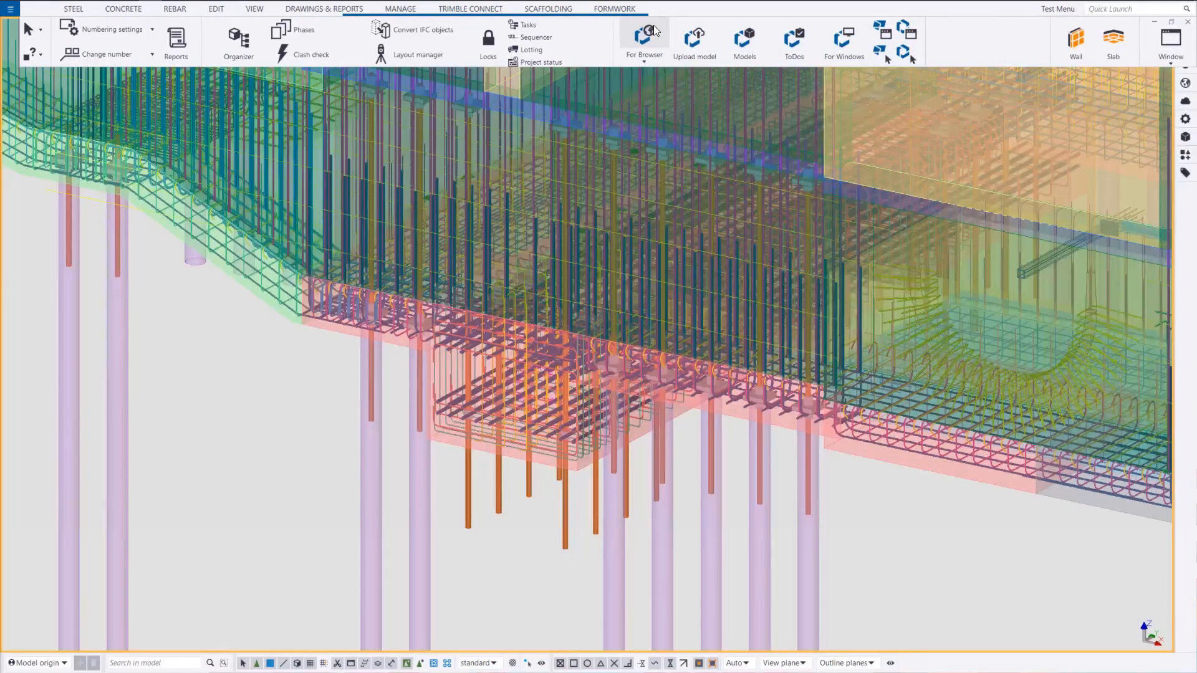
{"action": "left_click", "coordinate": [645, 35]}
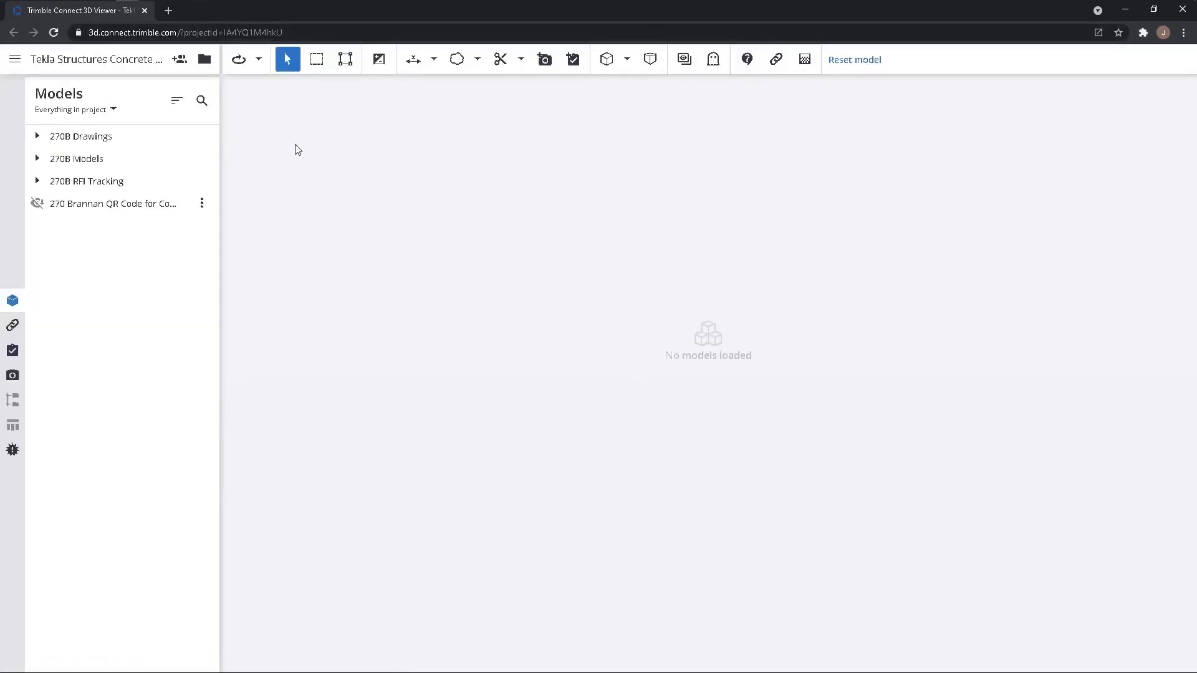
{"action": "left_click", "coordinate": [204, 59]}
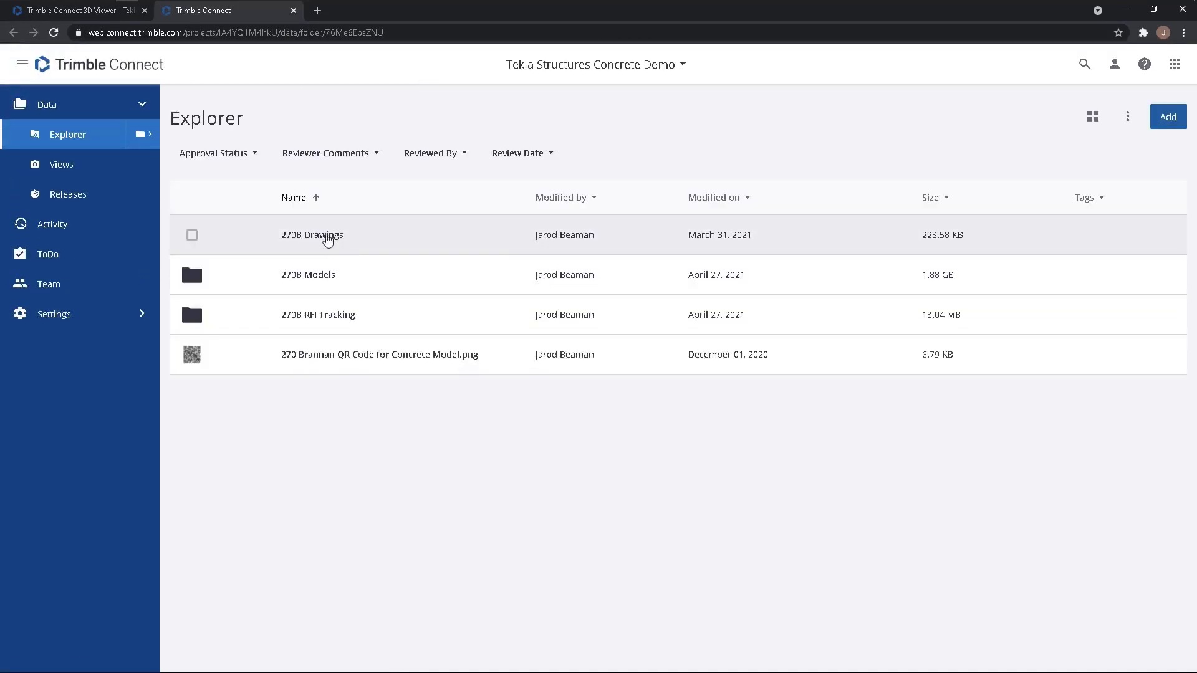
{"action": "left_click", "coordinate": [298, 276]}
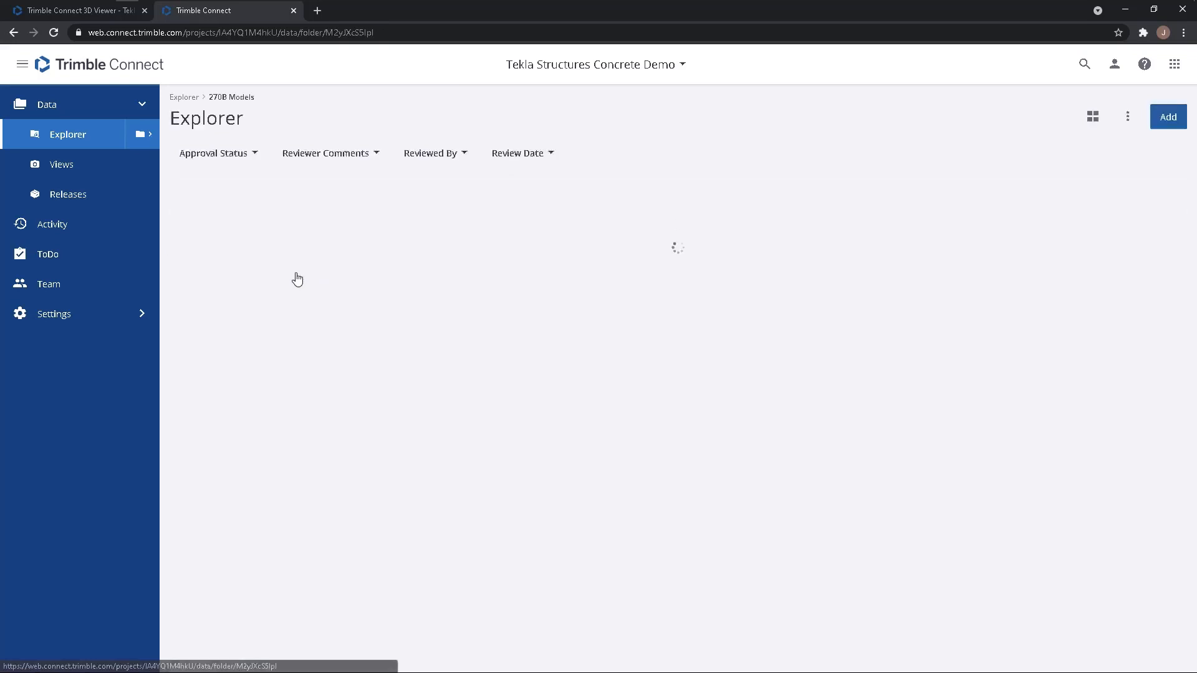
{"action": "left_click", "coordinate": [291, 238]}
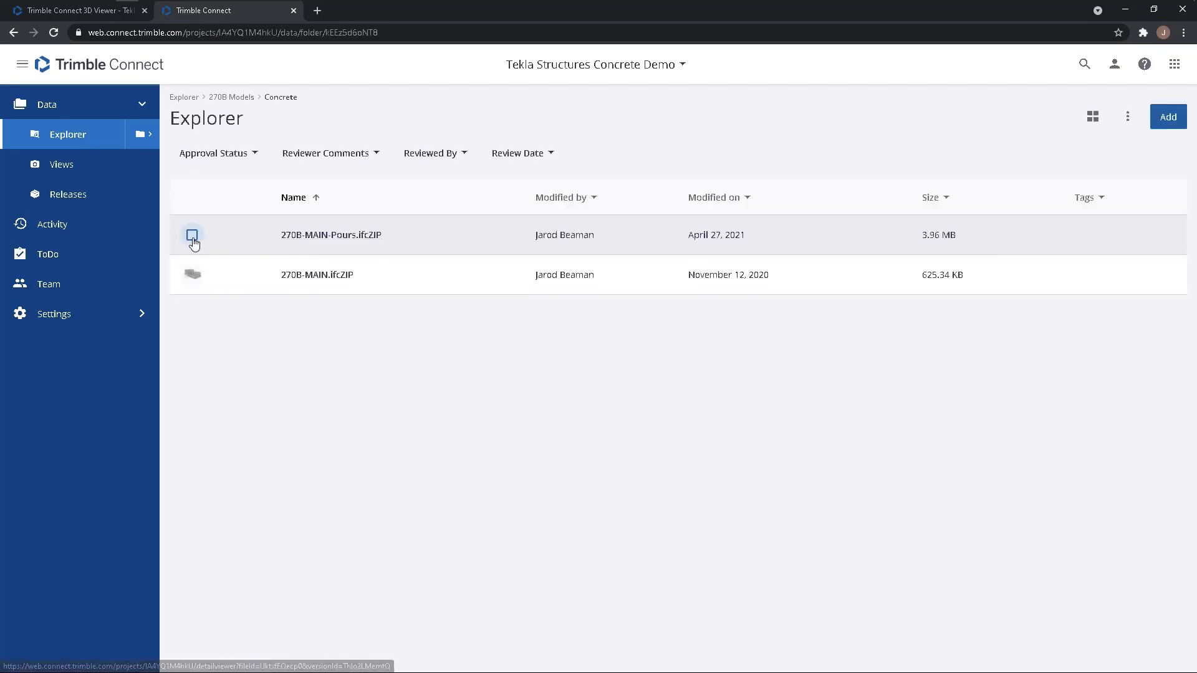
- View 270B-MAIN-Pours.ifcZIP in 3D and switch to it in the Trimble 3D Viewer app
{"action": "left_click", "coordinate": [192, 236]}
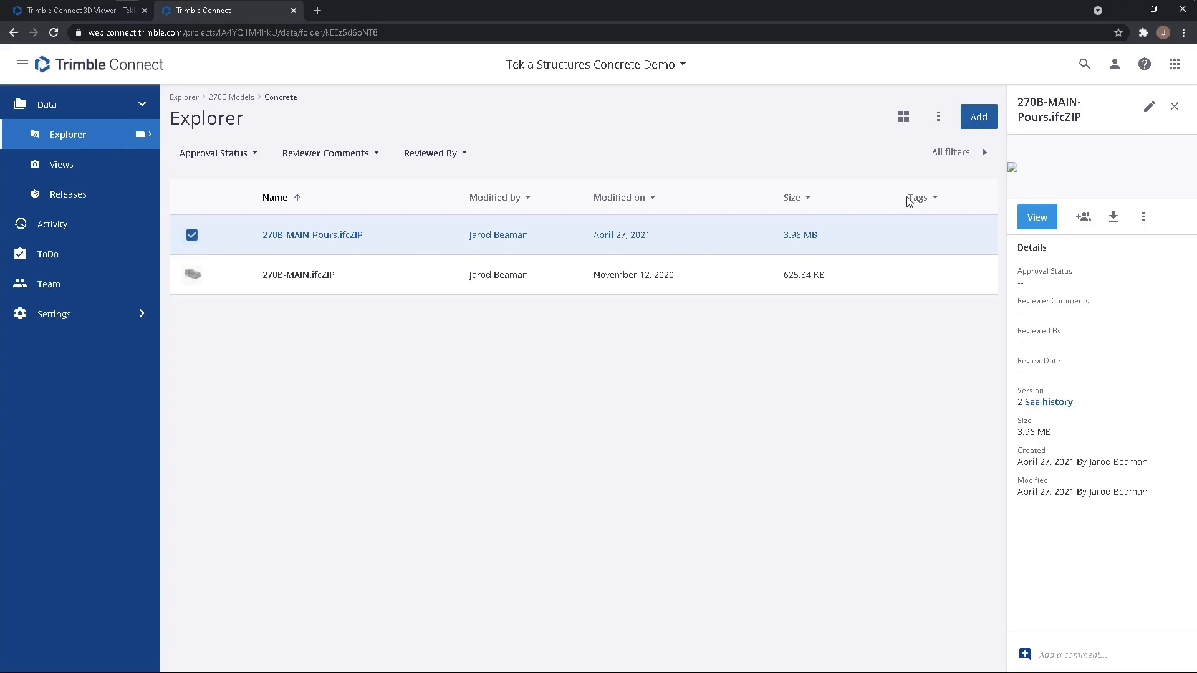
{"action": "left_click", "coordinate": [1037, 223]}
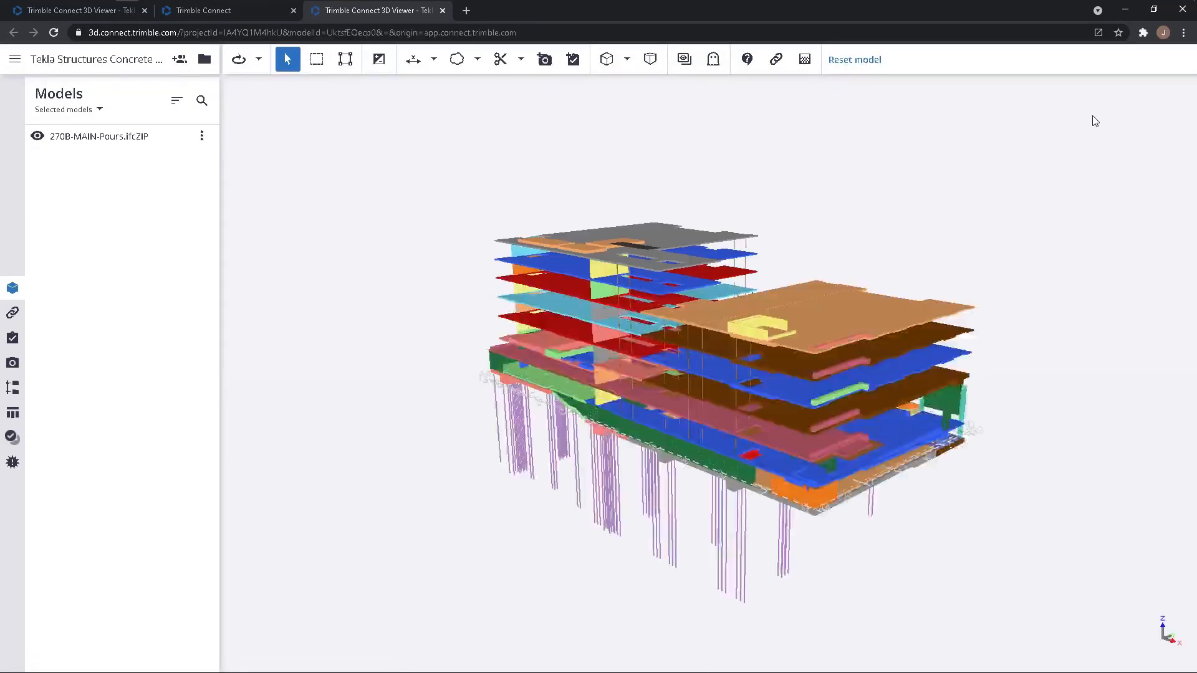
{"action": "left_click", "coordinate": [1100, 33]}
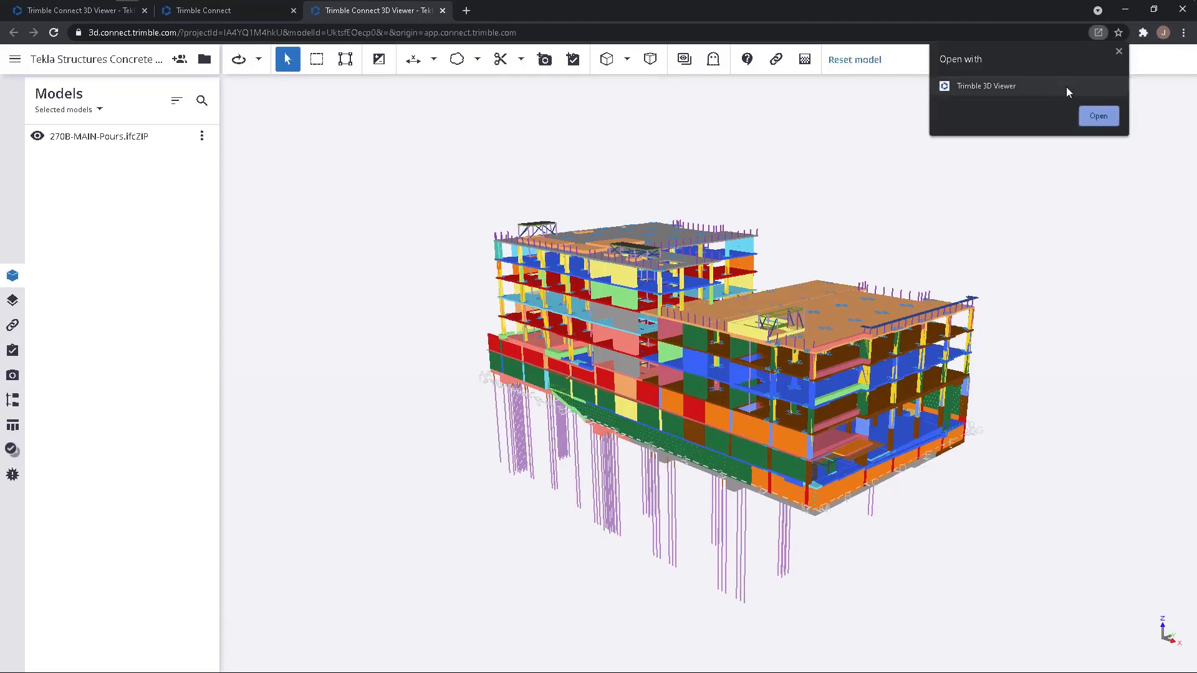
{"action": "left_click", "coordinate": [1094, 116]}
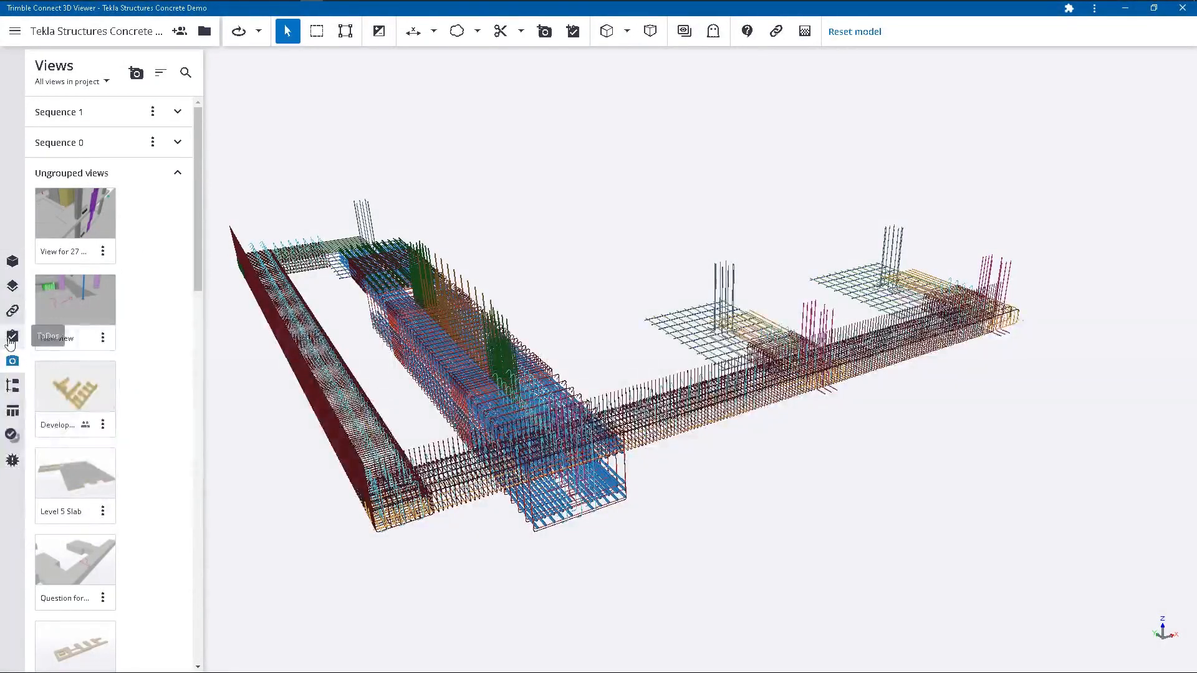
- Add a view group named Reinforcement to the project's views and expand it
{"action": "left_click", "coordinate": [12, 388]}
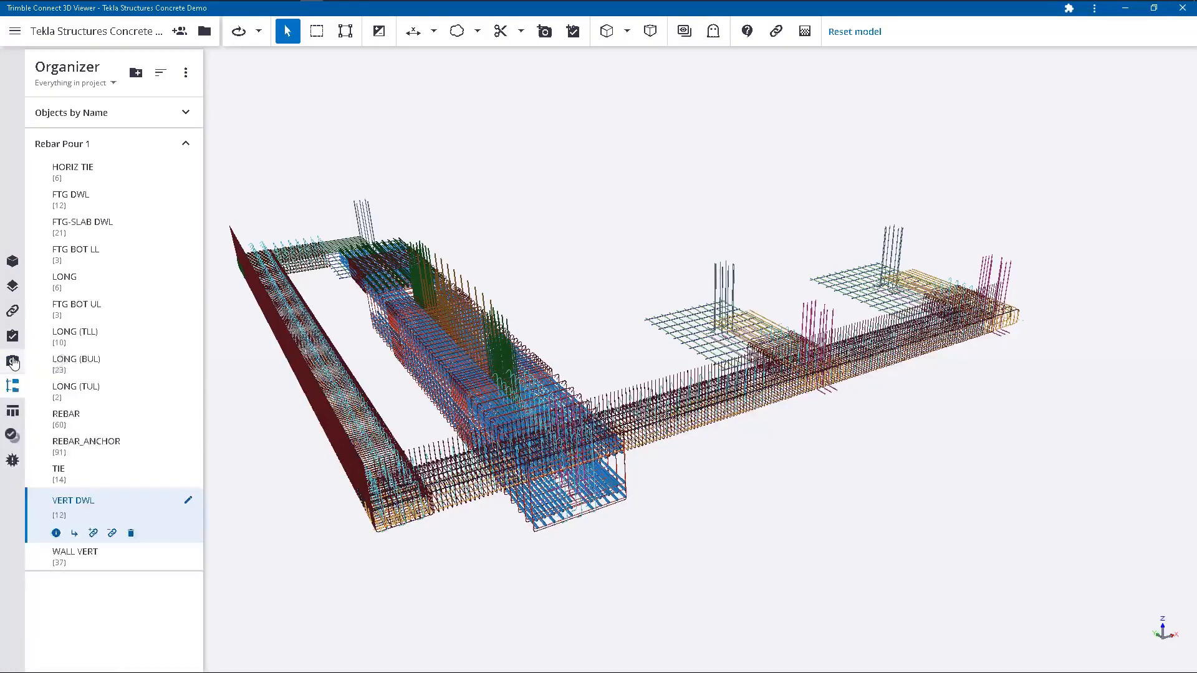
{"action": "left_click", "coordinate": [12, 362]}
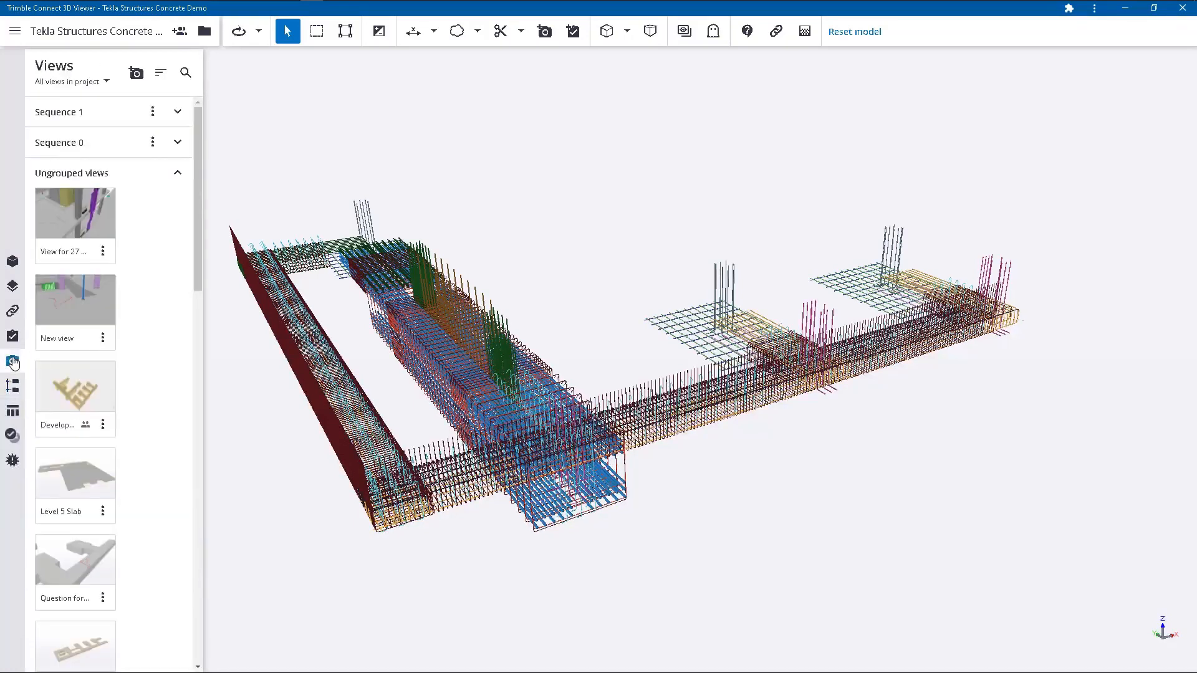
{"action": "left_click", "coordinate": [137, 73]}
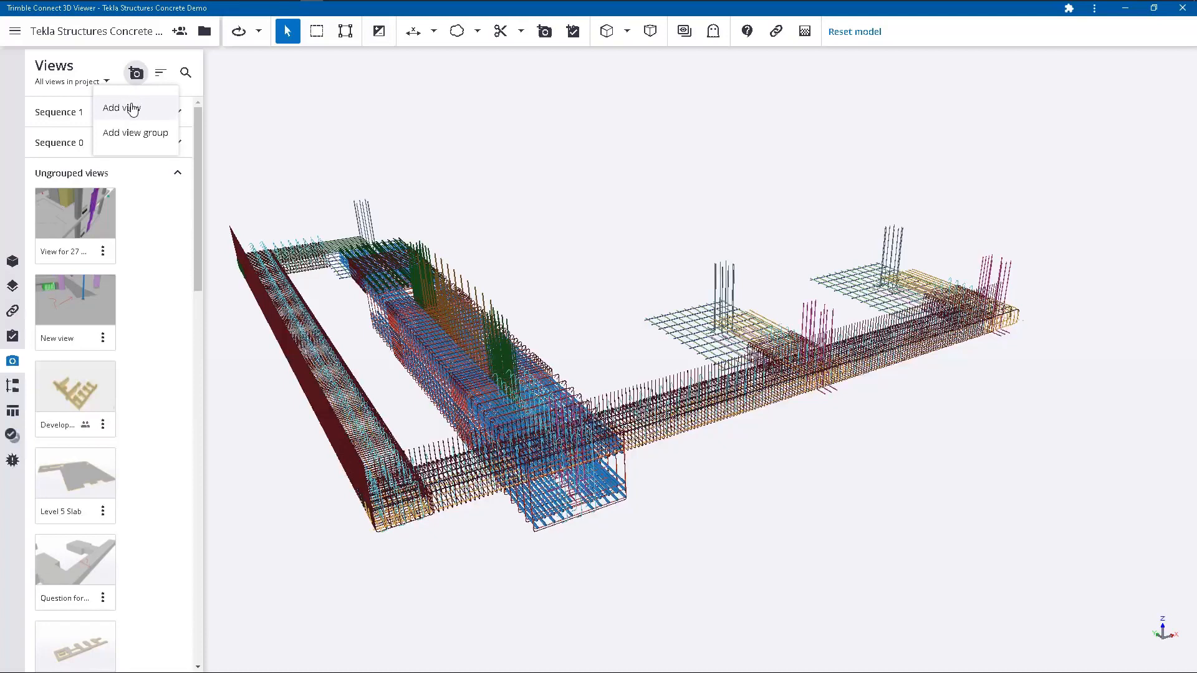
{"action": "left_click", "coordinate": [135, 132]}
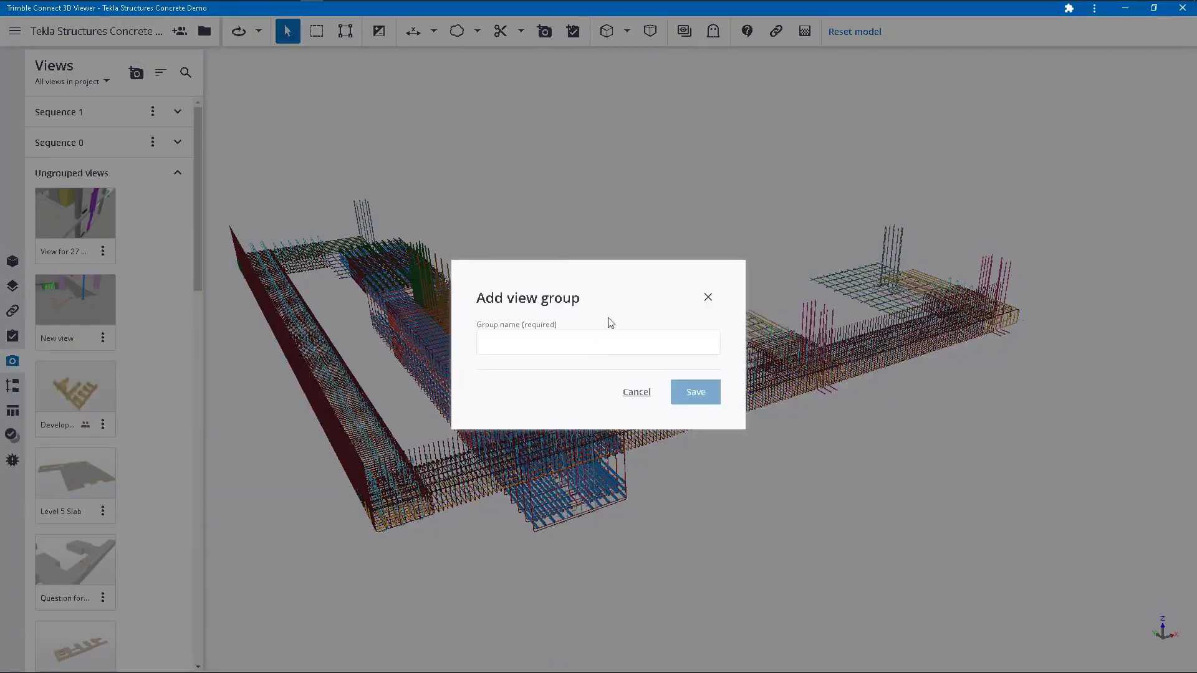
{"action": "left_click", "coordinate": [595, 348]}
{"action": "type", "text": "Reinforcement"}
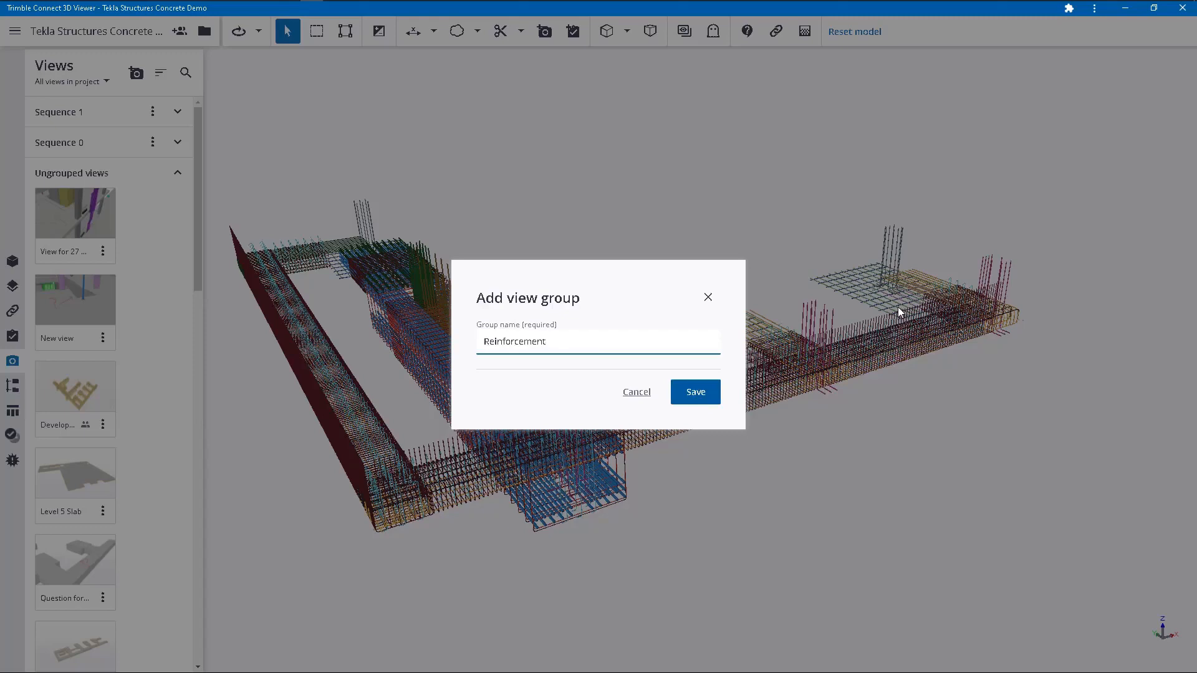
{"action": "left_click", "coordinate": [698, 391]}
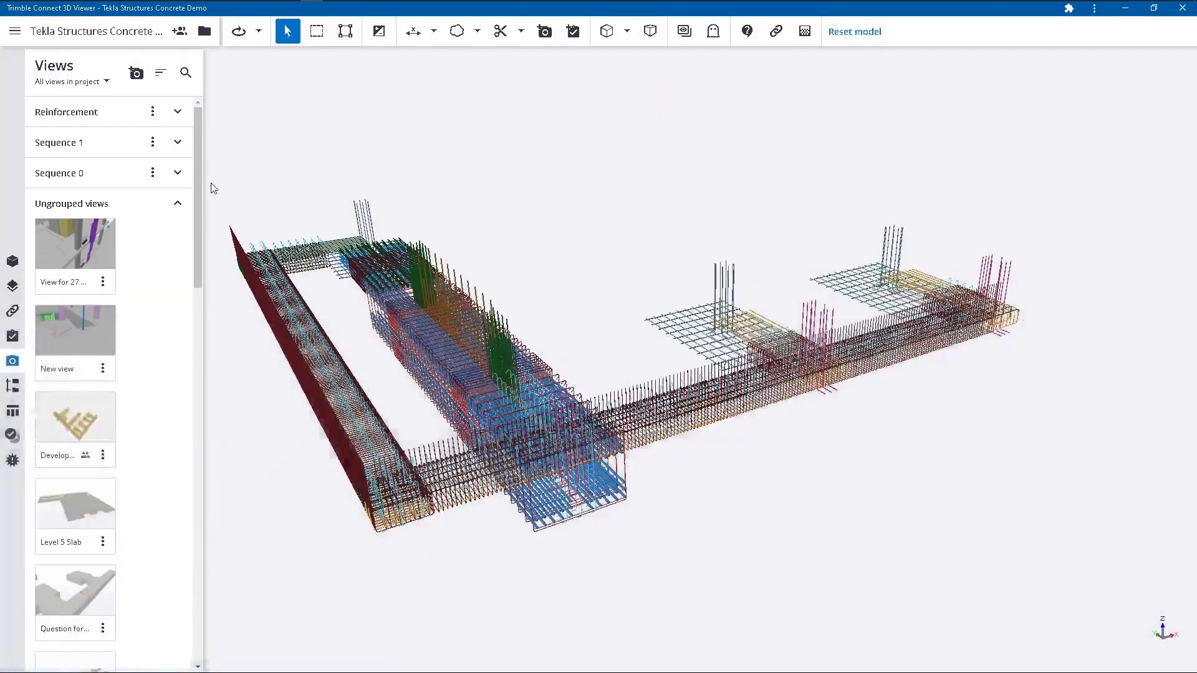
{"action": "left_click", "coordinate": [178, 112]}
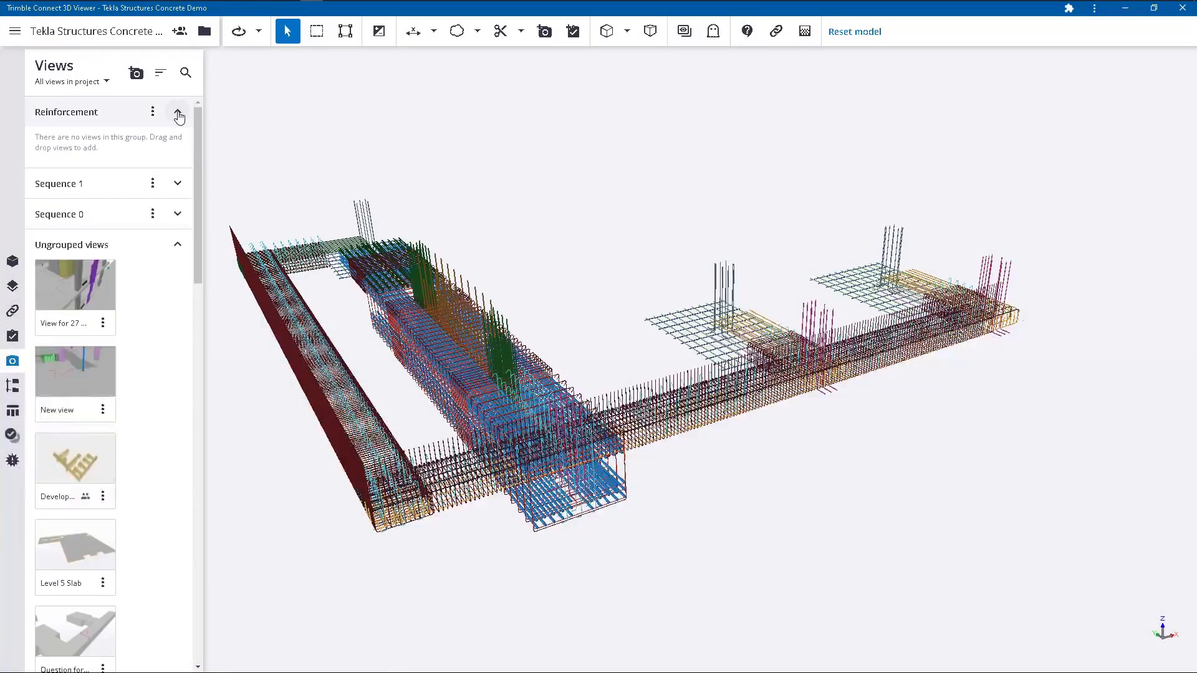
- Create a view of the displayed rebar titled Rebar Pour 2 with the description Reinforcement
{"action": "left_click", "coordinate": [138, 75]}
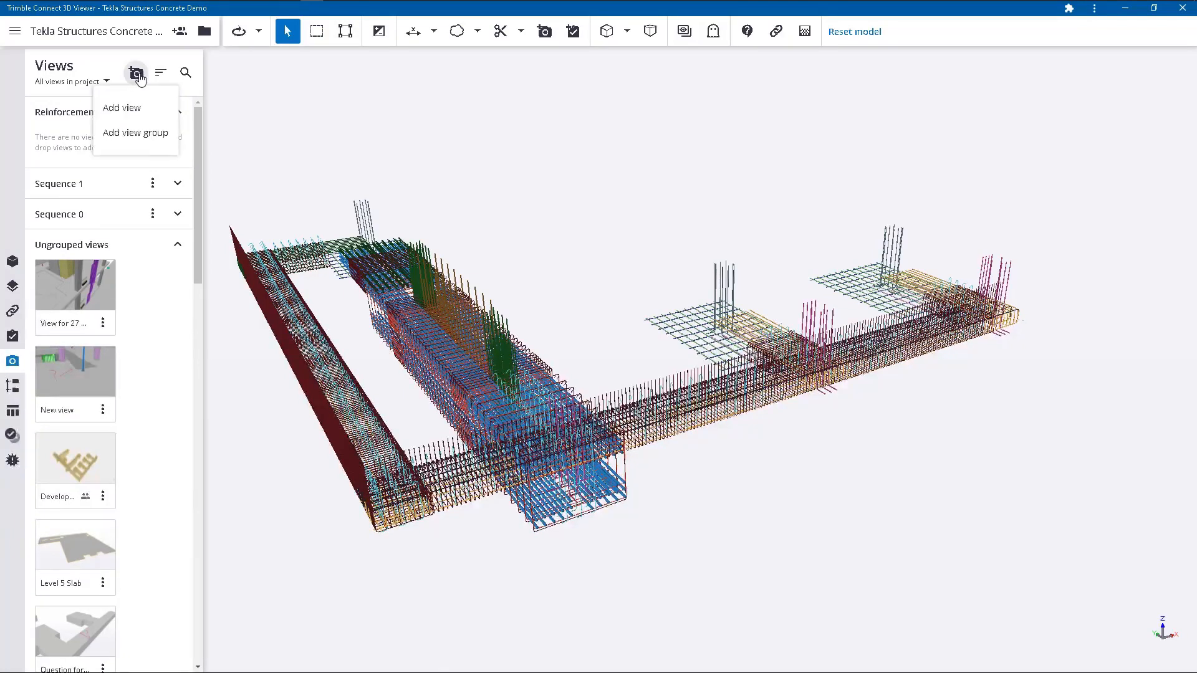
{"action": "left_click", "coordinate": [114, 111]}
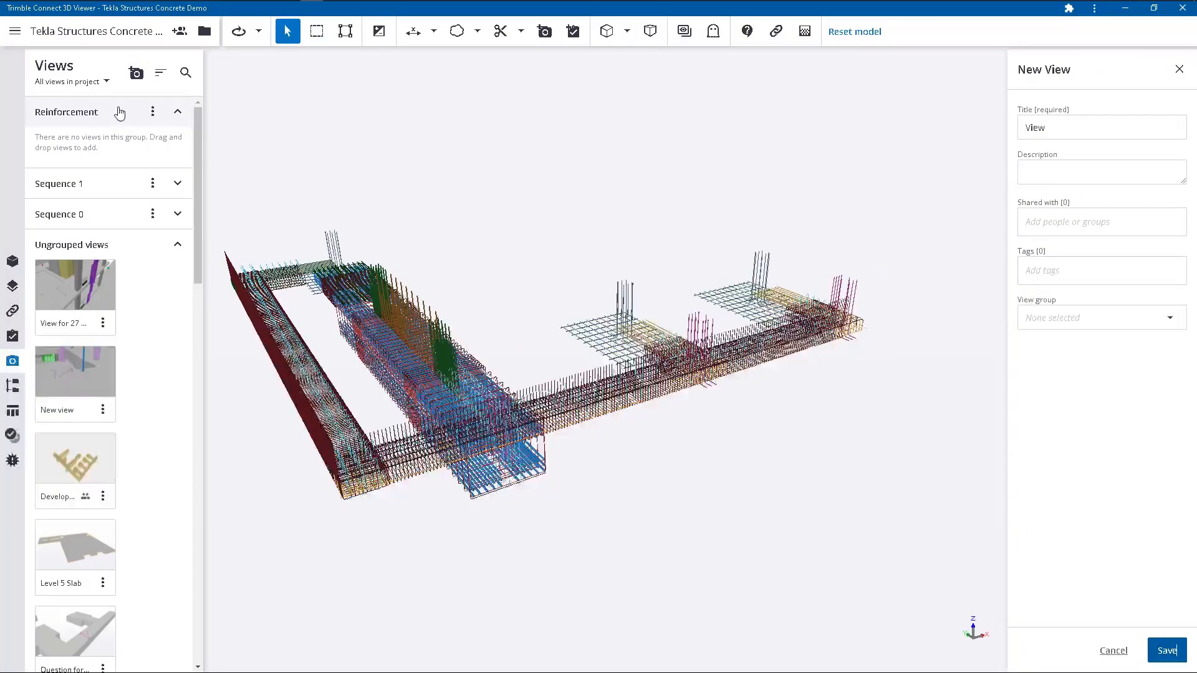
{"action": "left_click_drag", "start_coordinate": [1111, 136], "coordinate": [915, 129]}
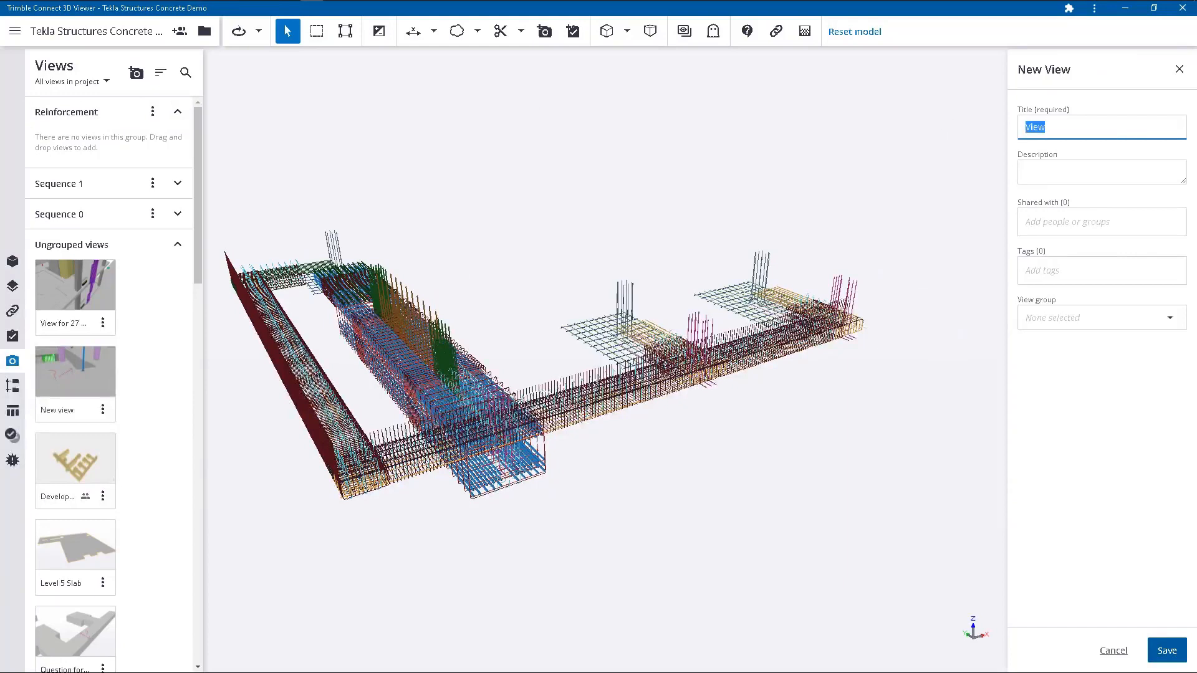
{"action": "type", "text": "Rebar Pour 2"}
{"action": "left_click", "coordinate": [1187, 172]}
{"action": "type", "text": "Reibn"}
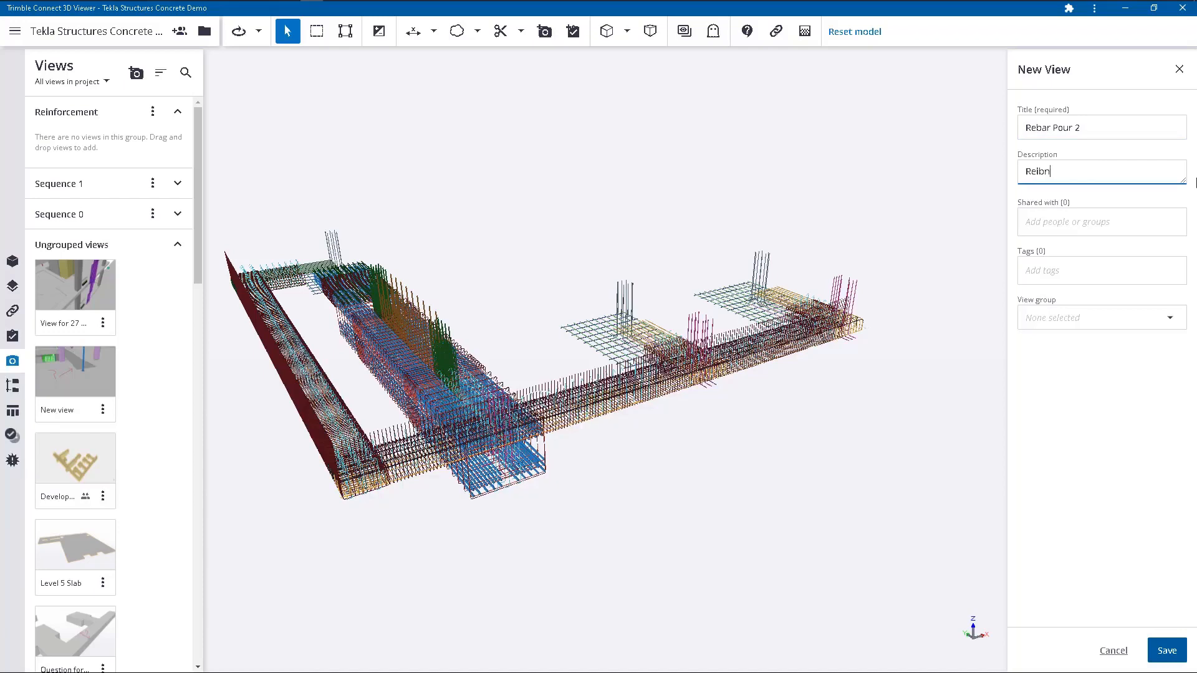
{"action": "key", "text": "BackSpace"}
{"action": "key", "text": "BackSpace"}
{"action": "type", "text": "nforceme"}
- Assign the new view to the Reinforcement view group and save it
{"action": "left_click", "coordinate": [1112, 227]}
{"action": "left_click", "coordinate": [1076, 268]}
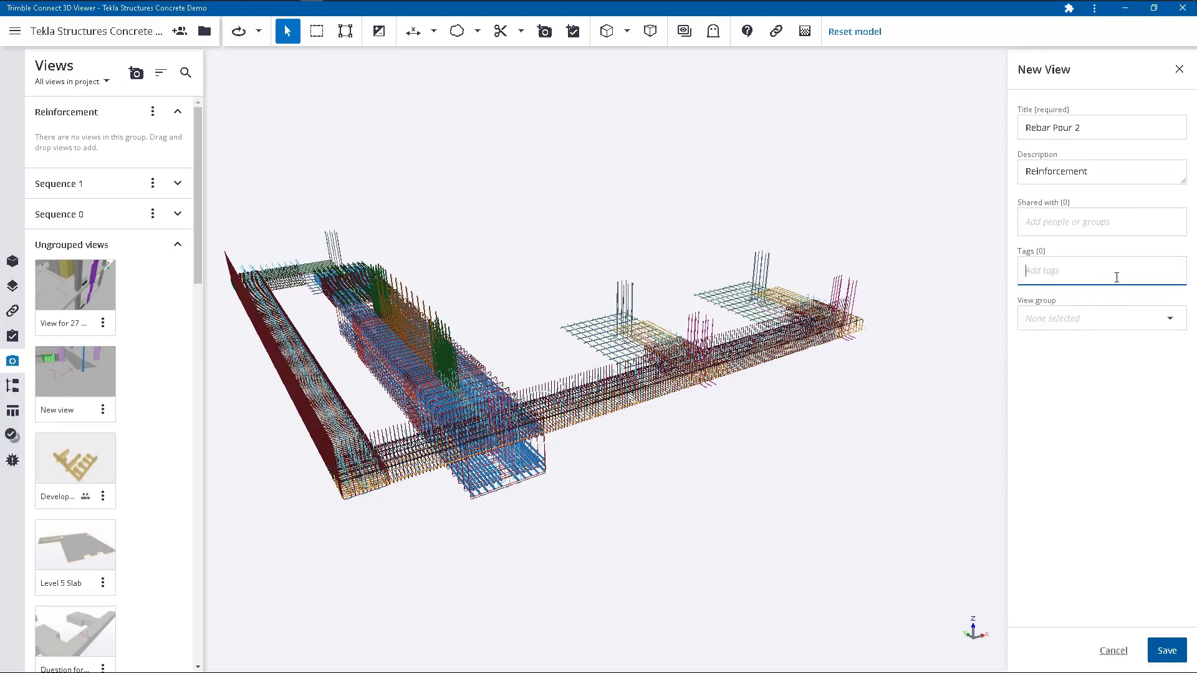
{"action": "left_click", "coordinate": [1172, 317]}
{"action": "left_click", "coordinate": [1114, 338]}
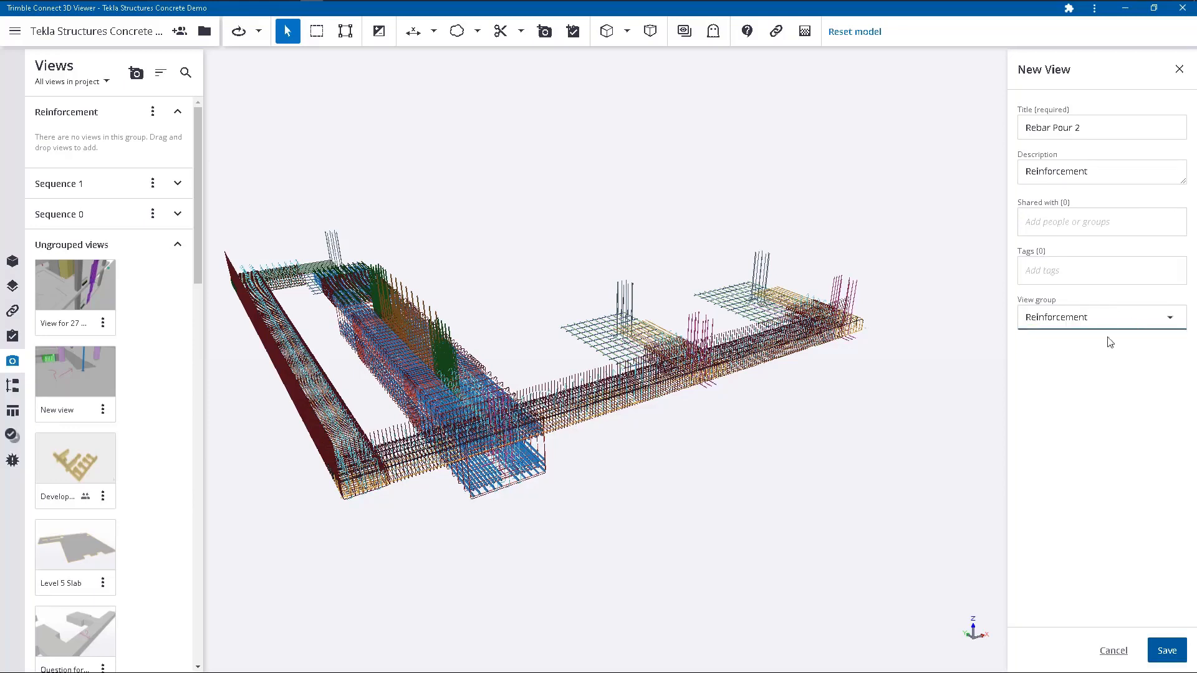
{"action": "left_click", "coordinate": [1172, 654]}
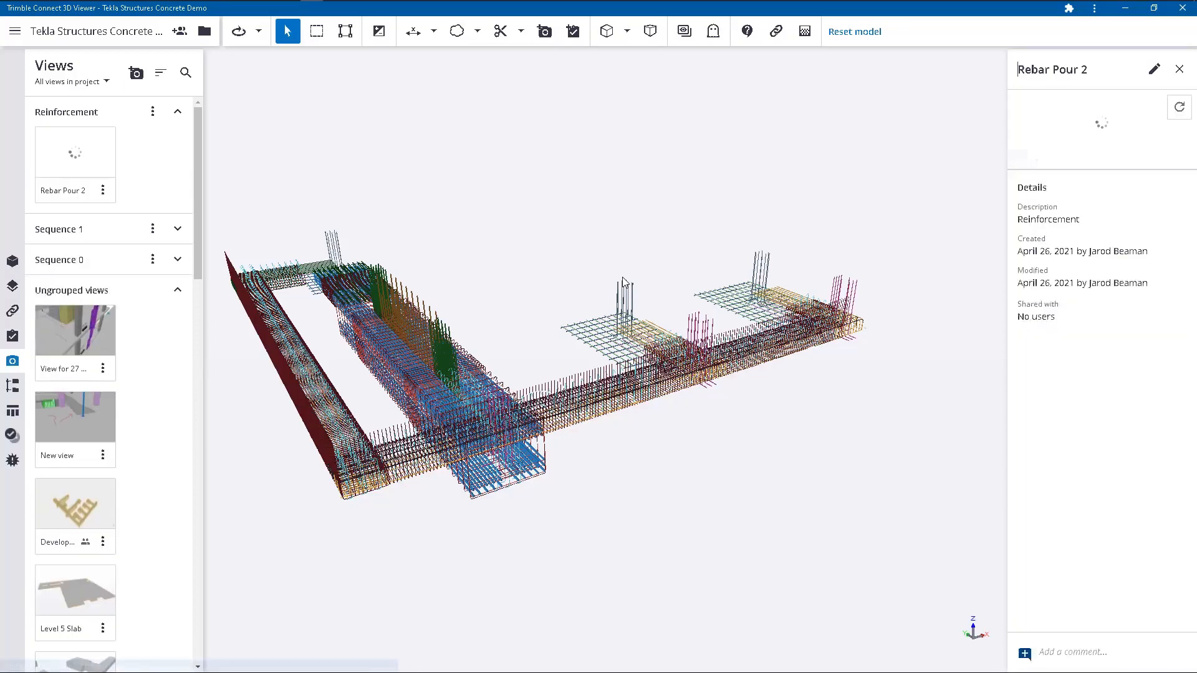
- Collapse the ungrouped views and reset the model to display the whole building
{"action": "left_click", "coordinate": [177, 289]}
{"action": "left_click", "coordinate": [853, 31]}
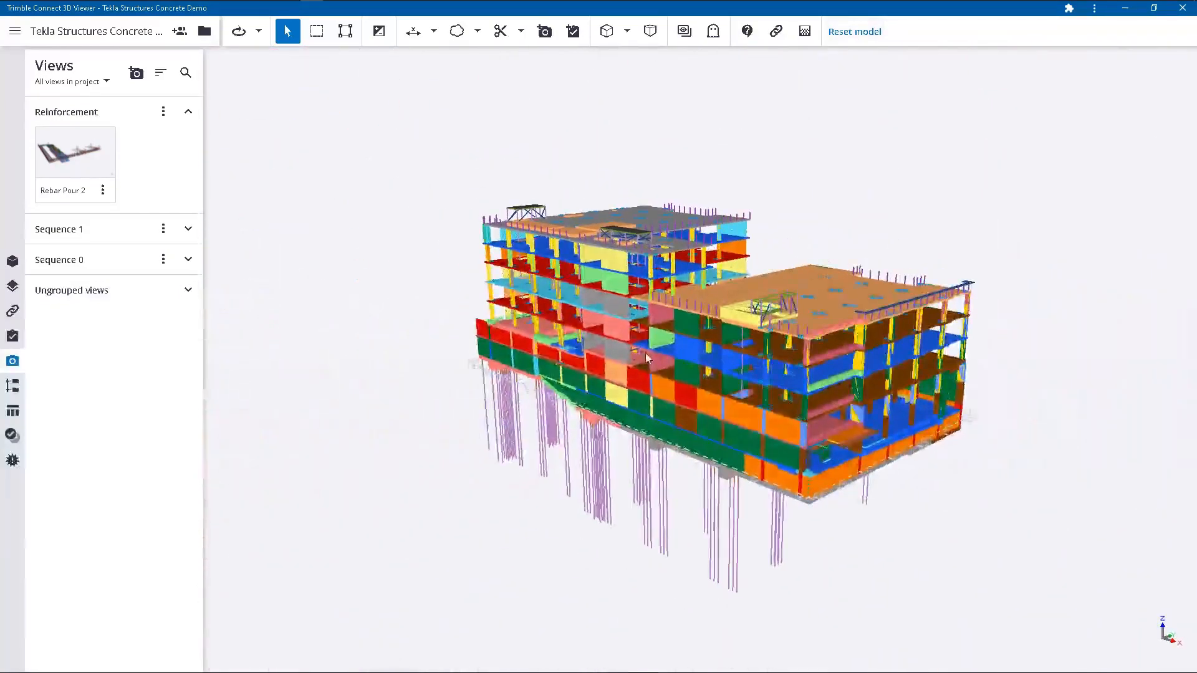
- Open the saved Rebar Pour 2 view to review its reinforcement, and reset the model to the whole building
{"action": "left_click", "coordinate": [76, 146]}
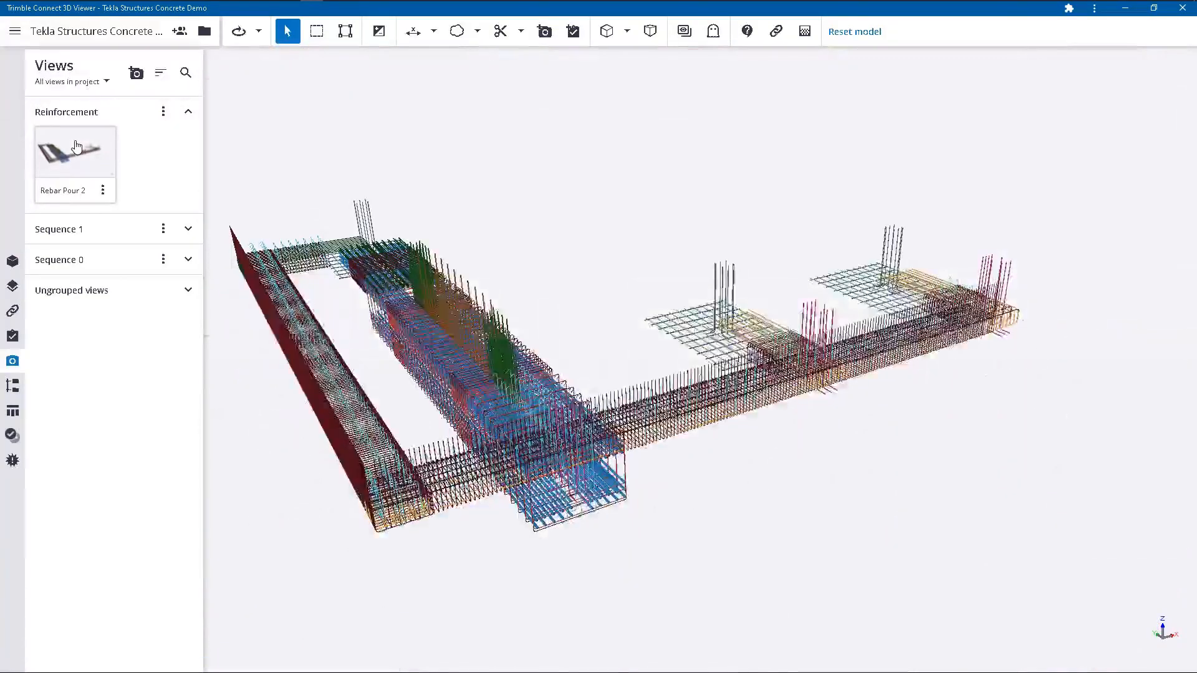
{"action": "left_click_drag", "start_coordinate": [533, 385], "coordinate": [393, 380]}
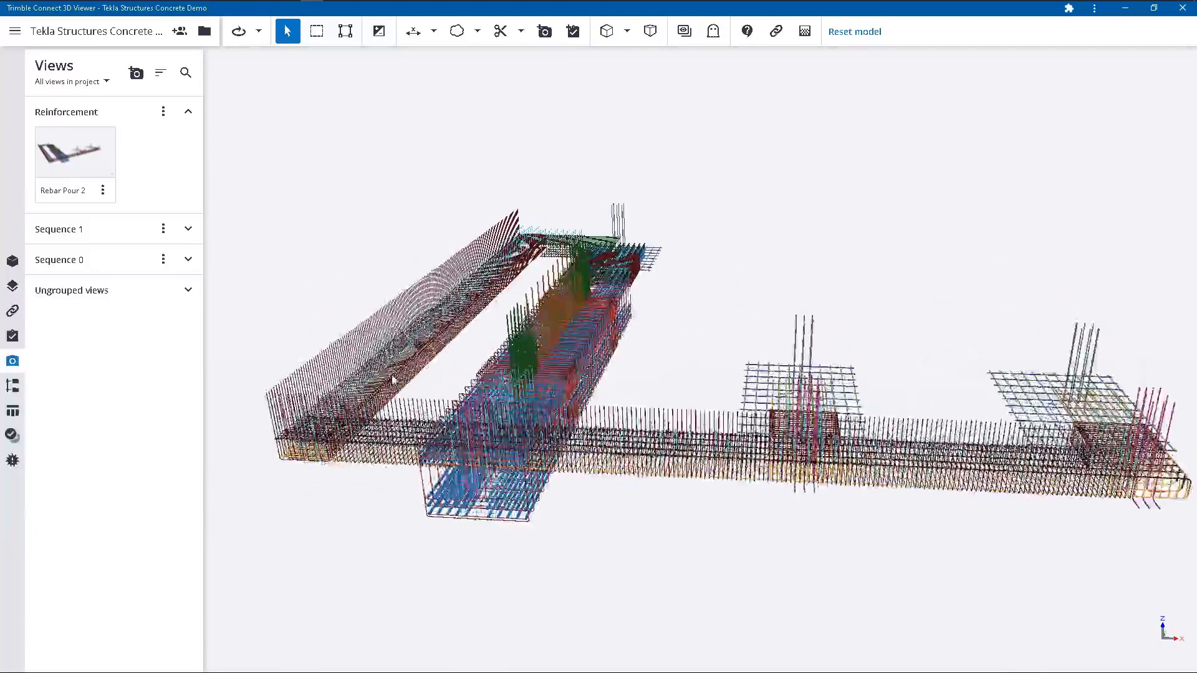
{"action": "left_click", "coordinate": [864, 33]}
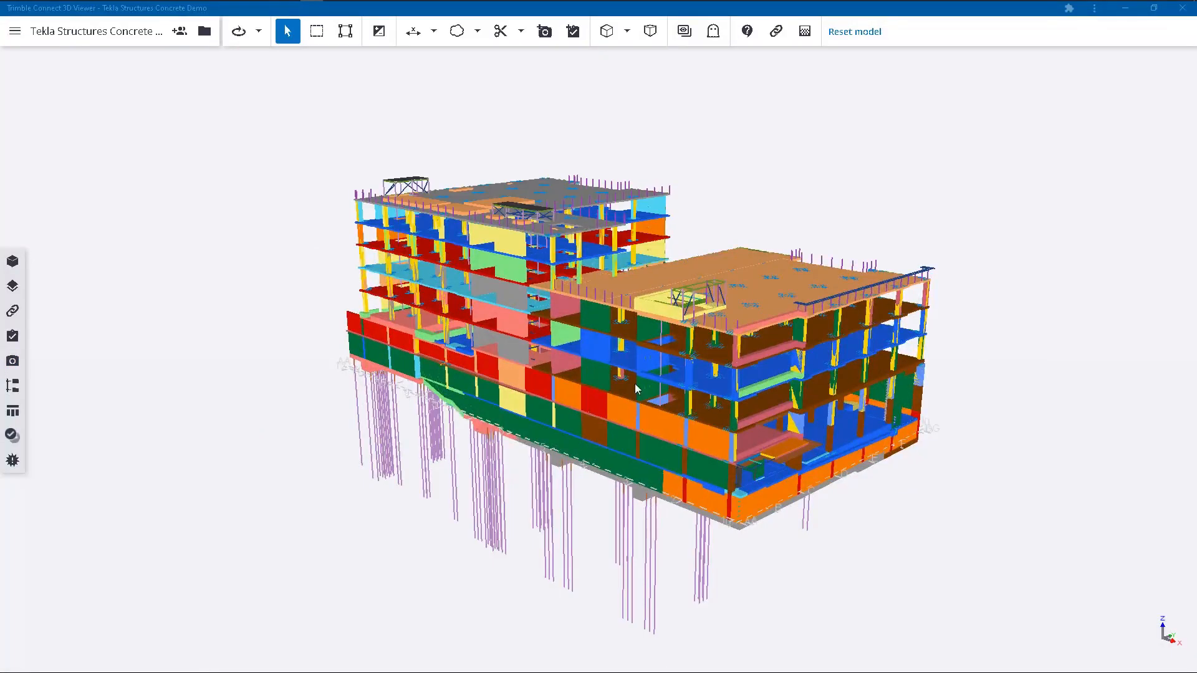
- Select the corner footing pour as an assembly and isolate it with its reinforcement
{"action": "scroll", "coordinate": [368, 368], "scroll_direction": "up", "scroll_amount": 3}
{"action": "scroll", "coordinate": [369, 364], "scroll_direction": "up", "scroll_amount": 5}
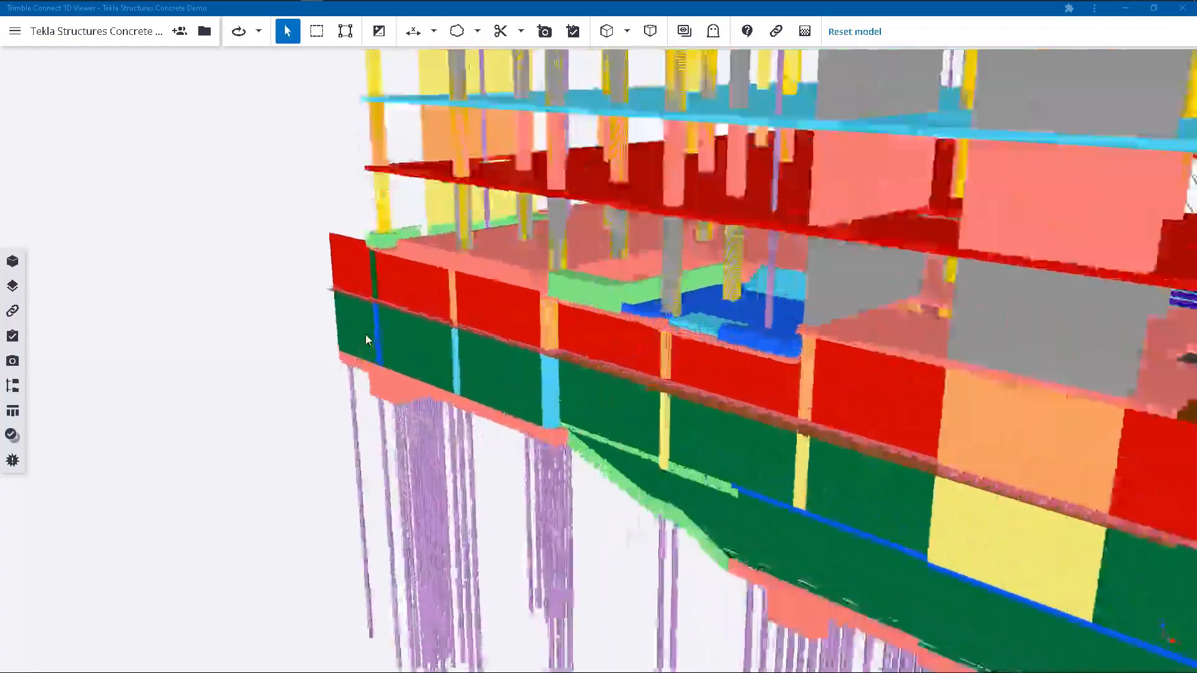
{"action": "scroll", "coordinate": [543, 394], "scroll_direction": "up", "scroll_amount": 2}
{"action": "scroll", "coordinate": [543, 394], "scroll_direction": "down", "scroll_amount": 5}
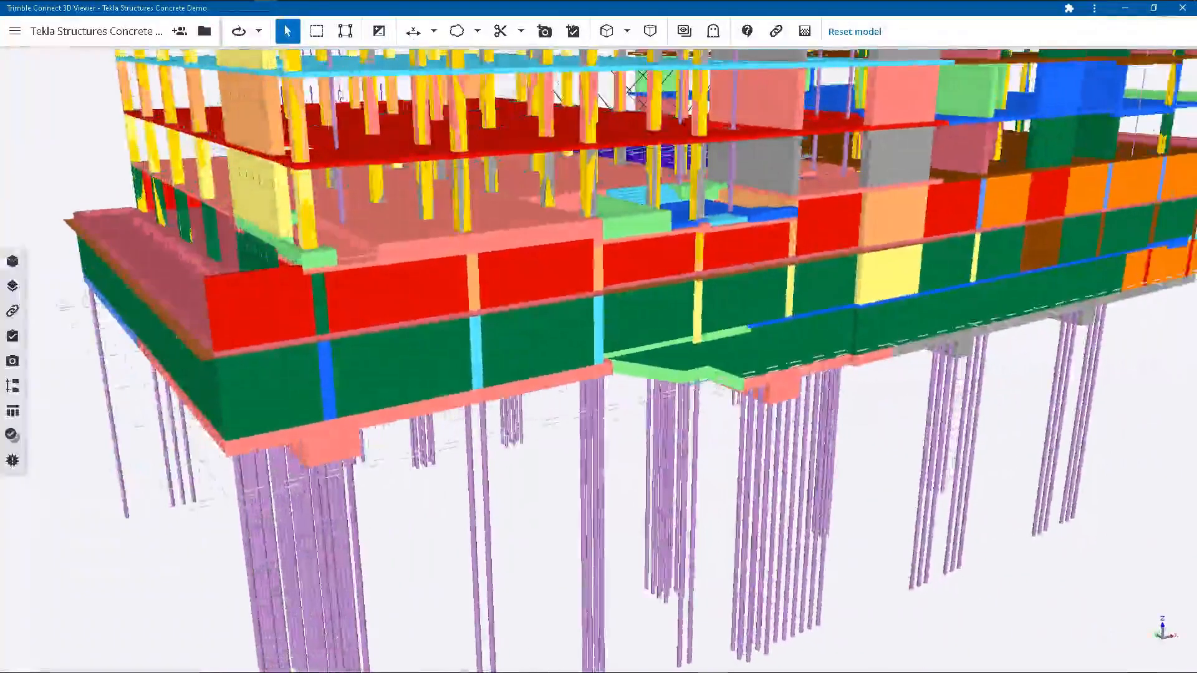
{"action": "left_click", "coordinate": [346, 32]}
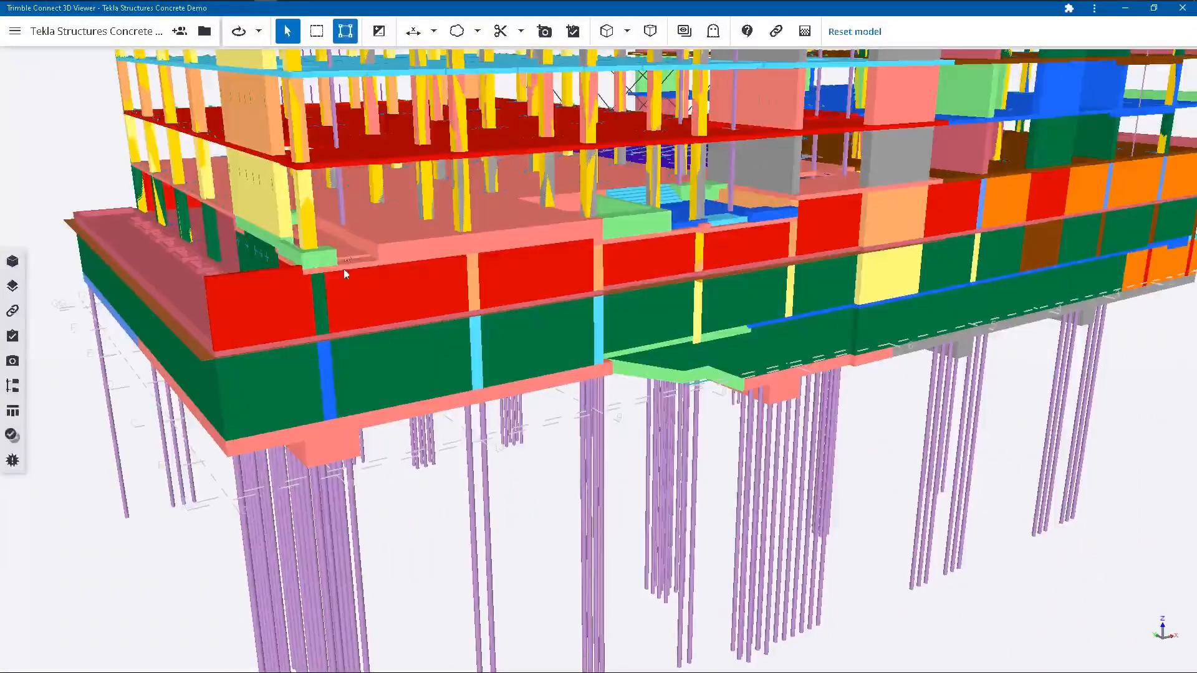
{"action": "left_click", "coordinate": [341, 446]}
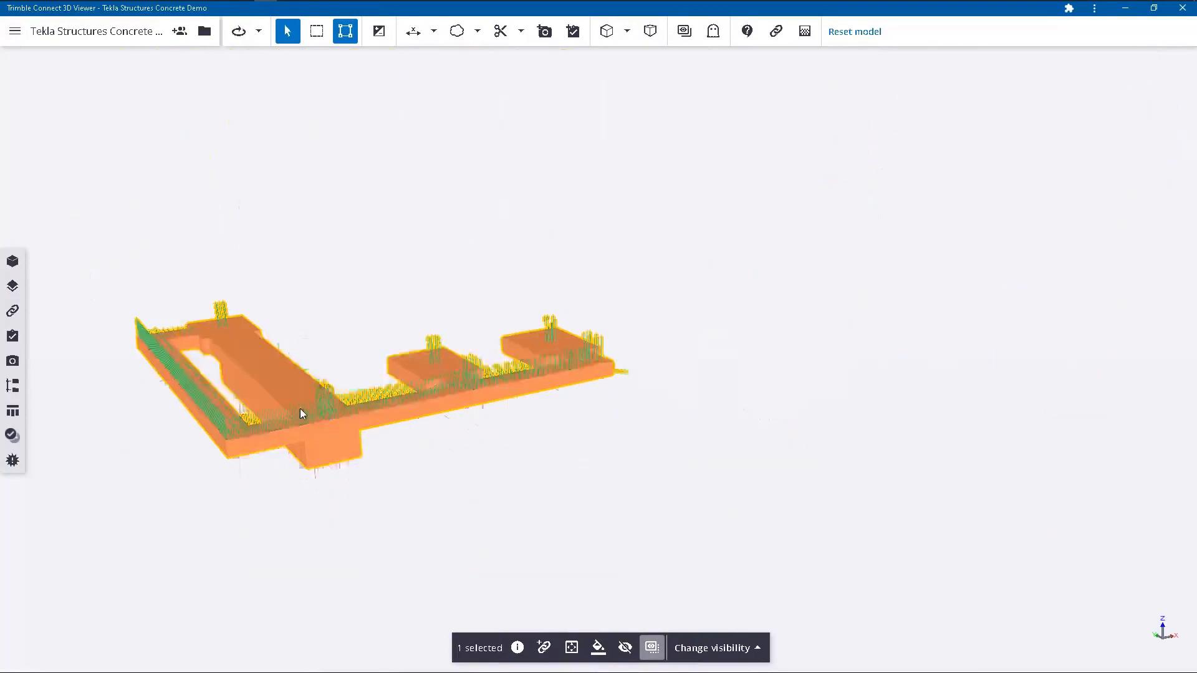
{"action": "scroll", "coordinate": [150, 396], "scroll_direction": "up", "scroll_amount": 5}
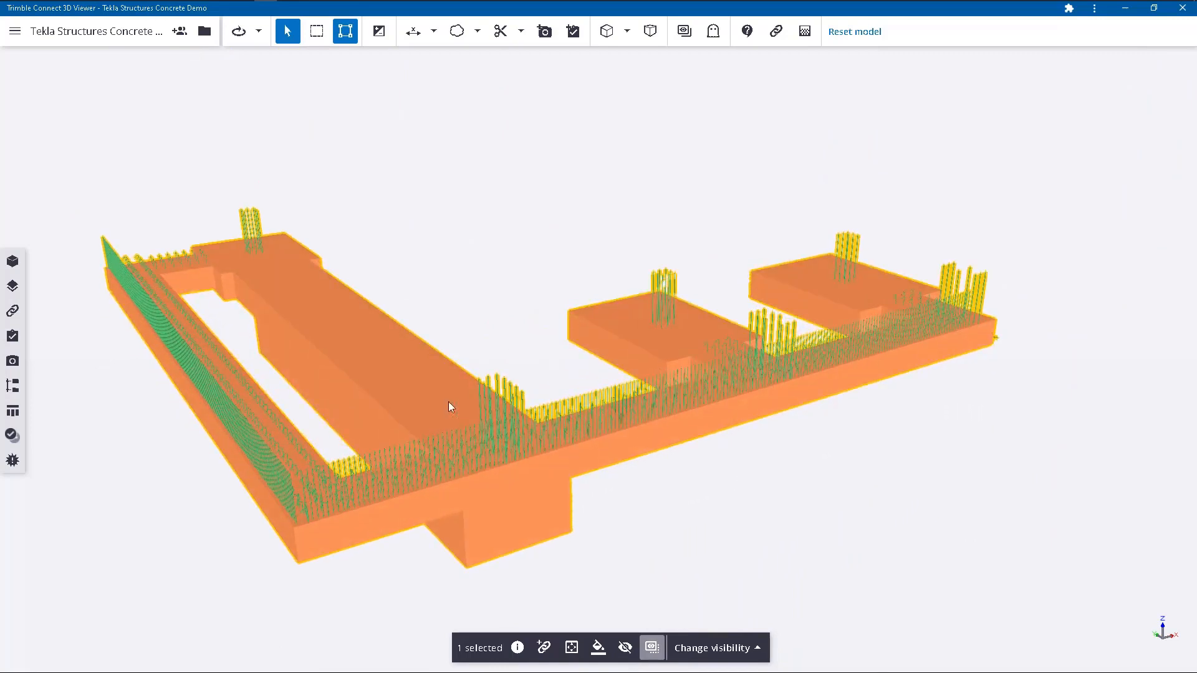
{"action": "scroll", "coordinate": [529, 176], "scroll_direction": "down", "scroll_amount": 3}
{"action": "scroll", "coordinate": [486, 436], "scroll_direction": "down", "scroll_amount": 2}
{"action": "left_click_drag", "start_coordinate": [462, 497], "coordinate": [473, 339]}
{"action": "scroll", "coordinate": [474, 344], "scroll_direction": "up", "scroll_amount": 3}
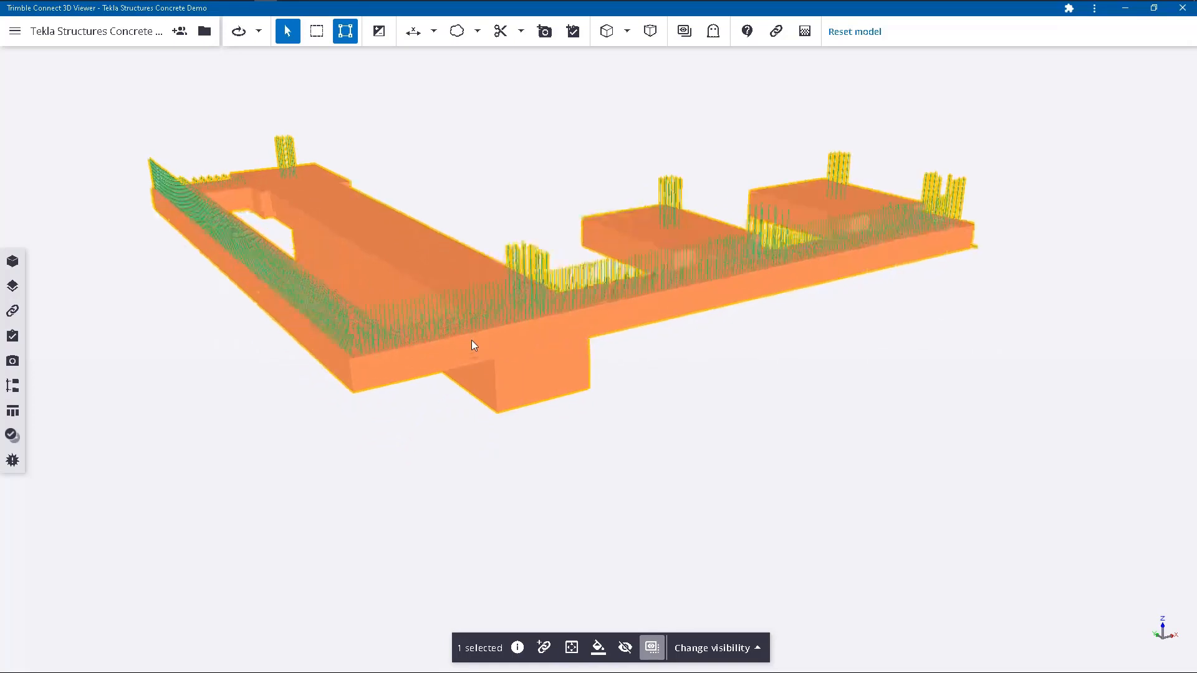
- Turn off assembly selection and hide the footing's concrete so only its rebar is displayed
{"action": "left_click", "coordinate": [418, 198]}
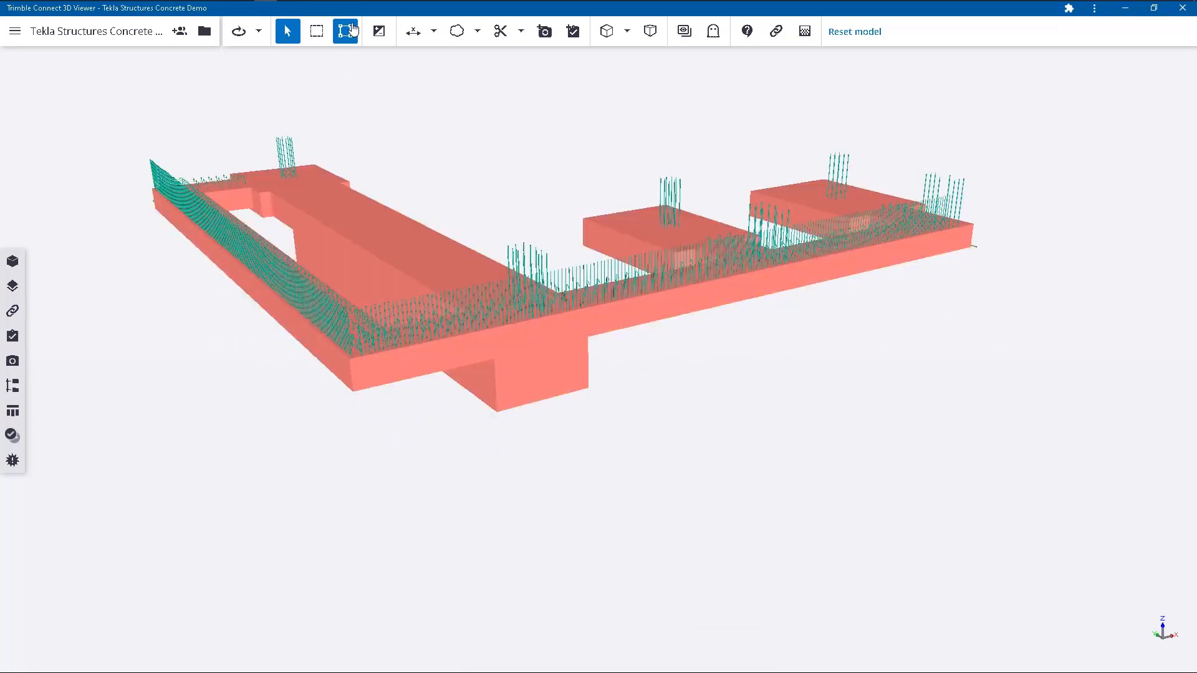
{"action": "left_click", "coordinate": [509, 386]}
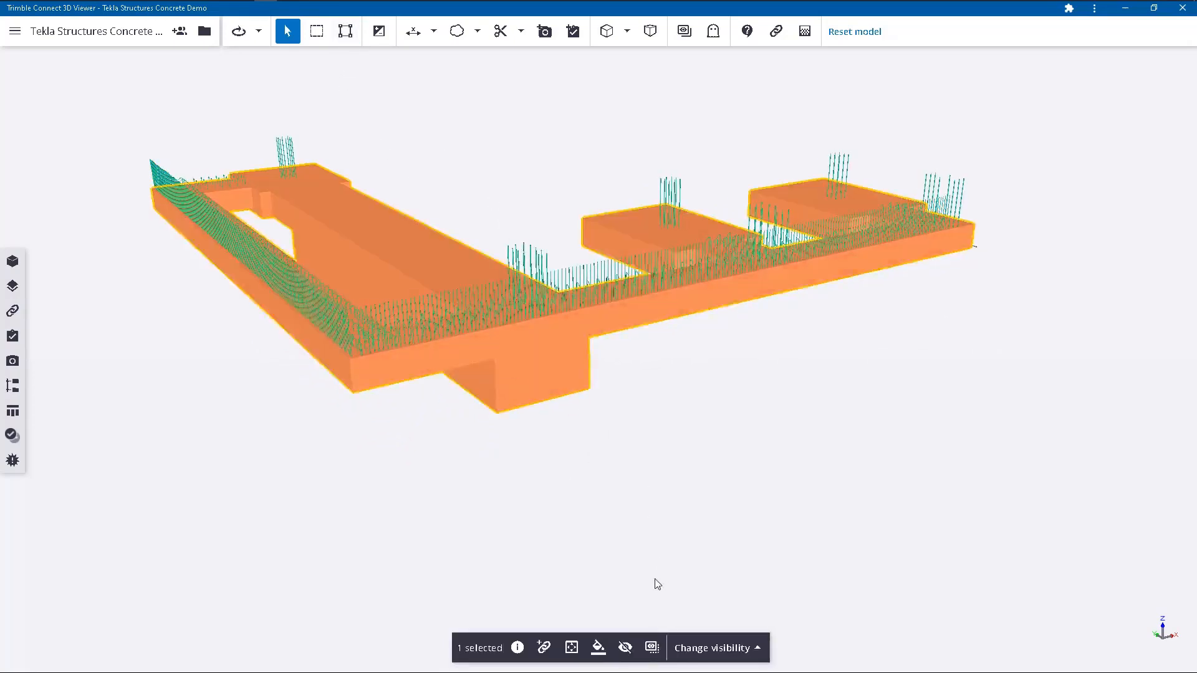
{"action": "left_click", "coordinate": [625, 647]}
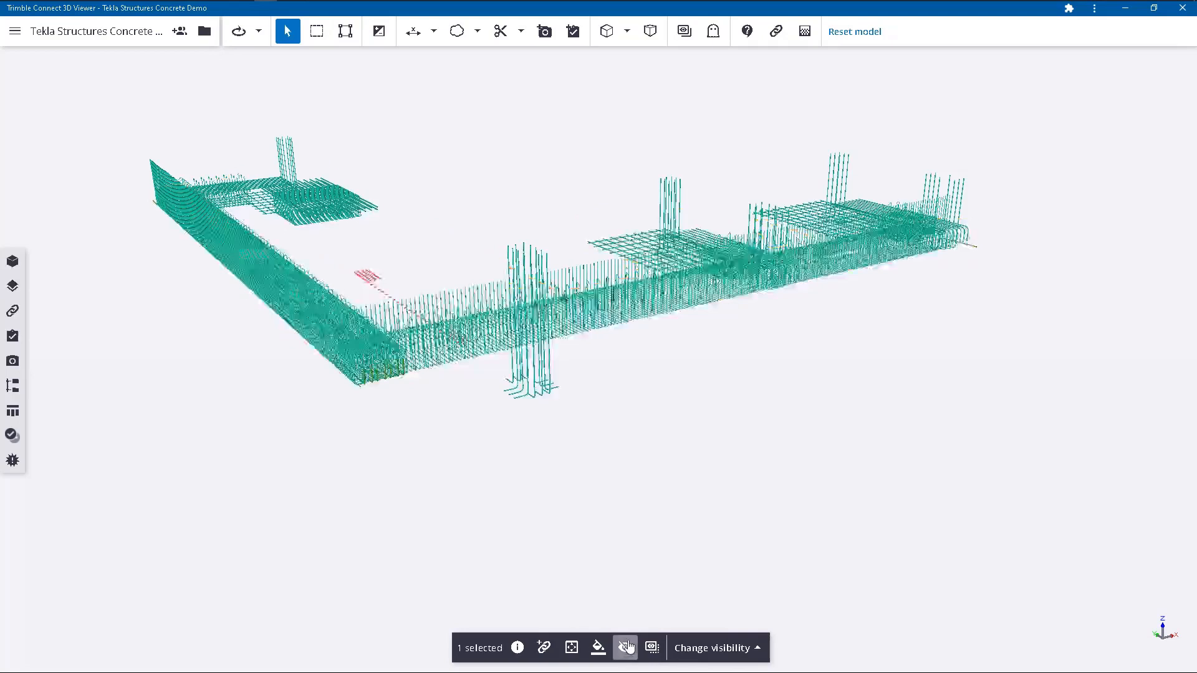
{"action": "left_click", "coordinate": [530, 227]}
{"action": "left_click_drag", "start_coordinate": [515, 323], "coordinate": [502, 323]}
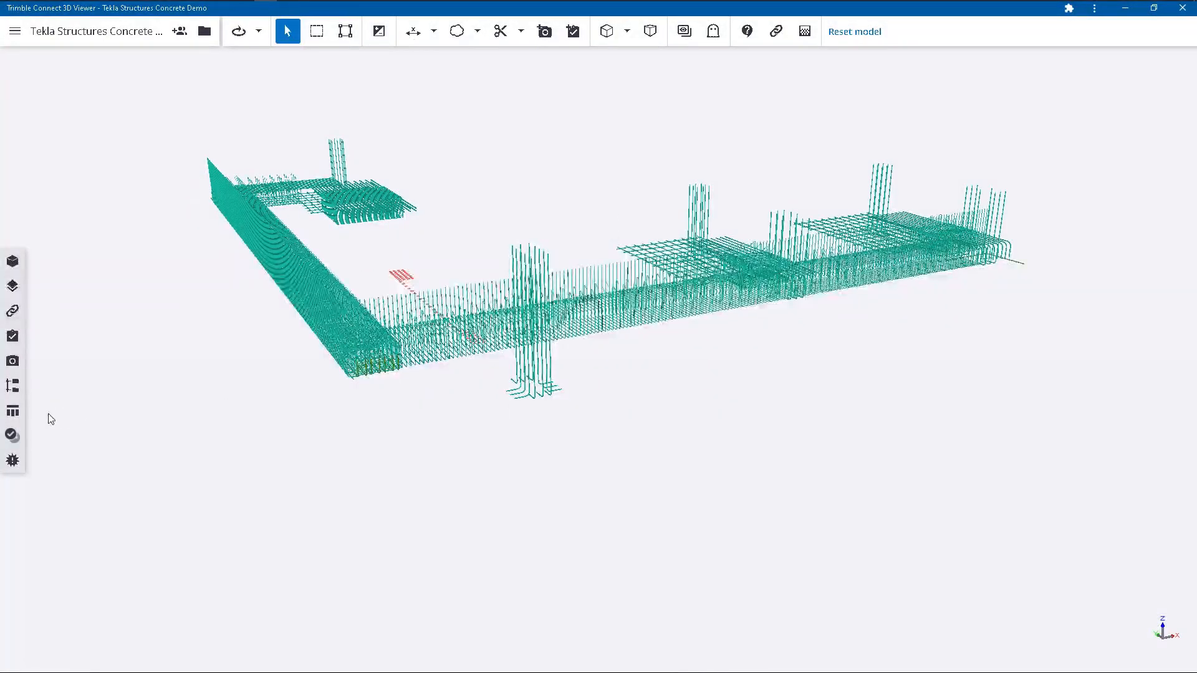
- Open the data table and area-select all the displayed rebar to list it there
{"action": "left_click", "coordinate": [12, 411]}
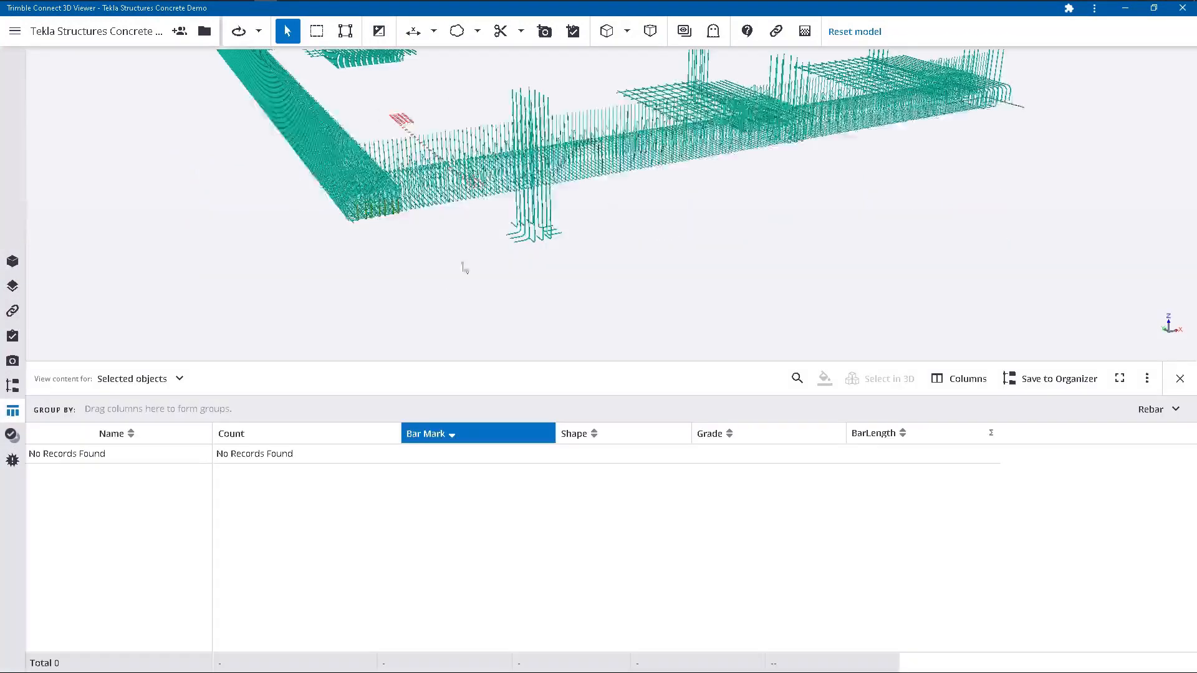
{"action": "scroll", "coordinate": [449, 319], "scroll_direction": "down", "scroll_amount": 5}
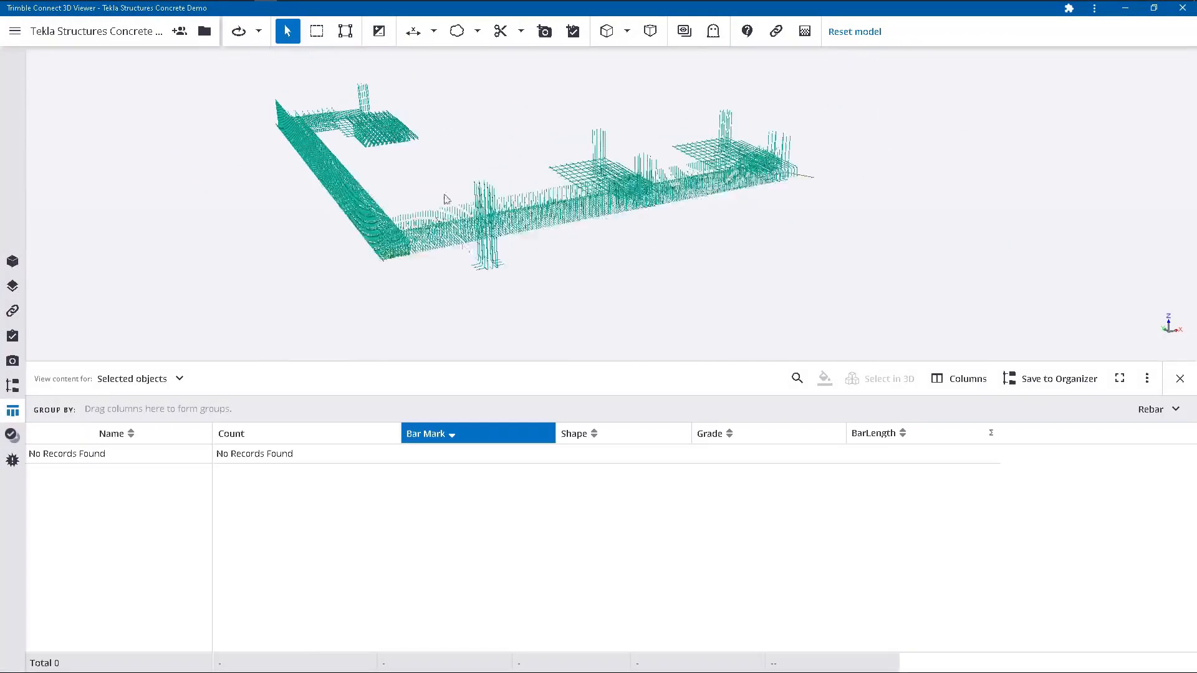
{"action": "left_click", "coordinate": [317, 33]}
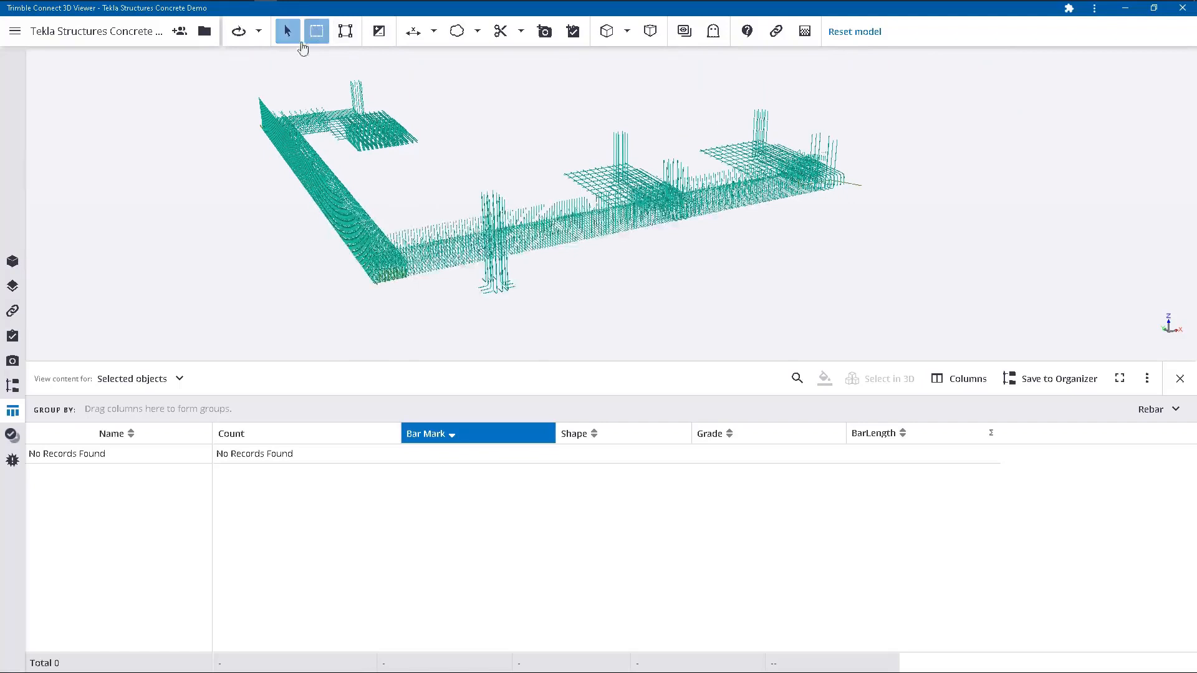
{"action": "left_click_drag", "start_coordinate": [236, 60], "coordinate": [961, 320]}
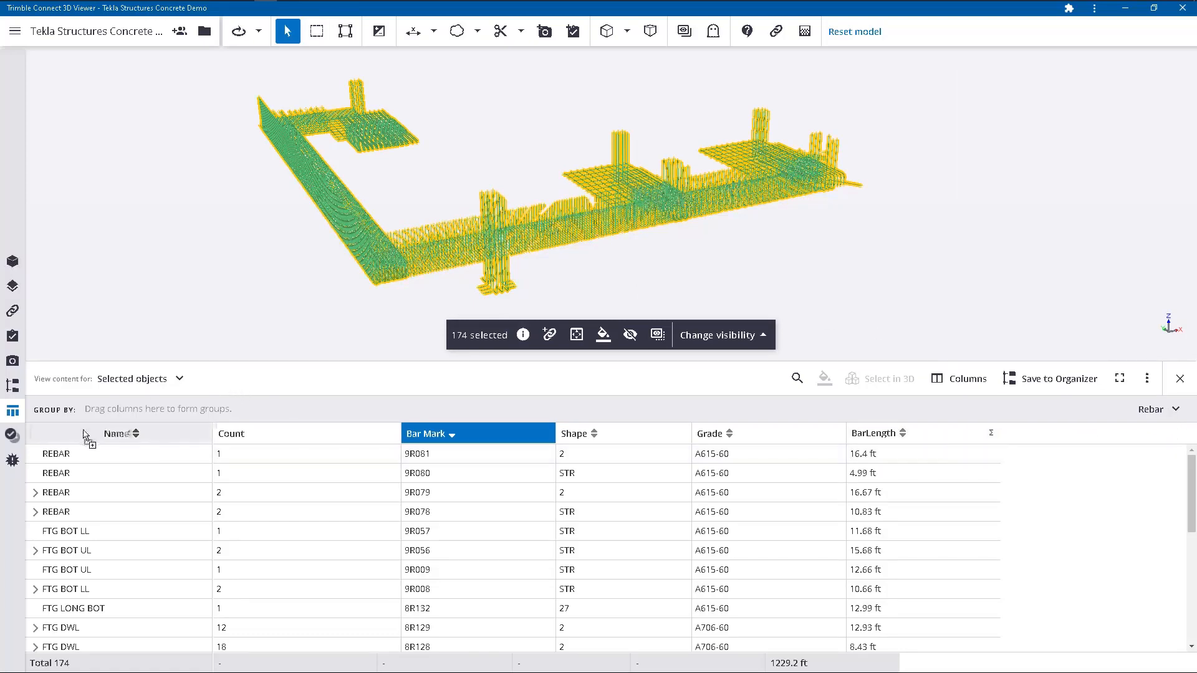
- Group the rebar table by Name and color the bars in the model by those groups
{"action": "left_click_drag", "start_coordinate": [85, 435], "coordinate": [131, 405]}
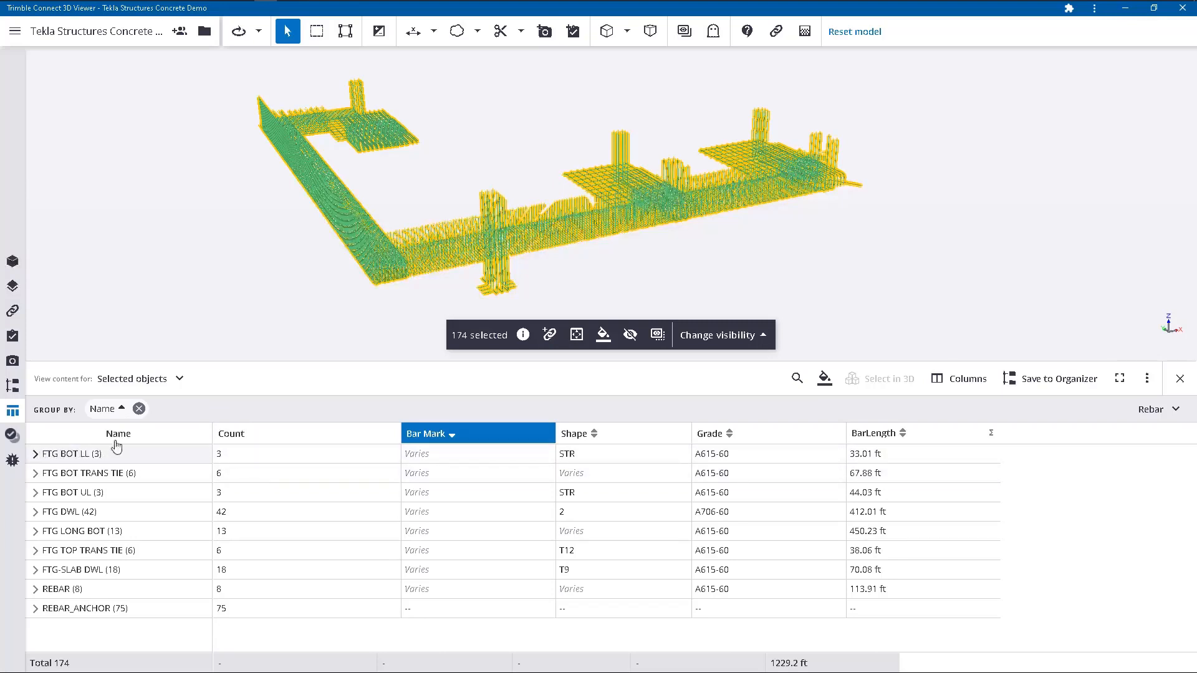
{"action": "left_click", "coordinate": [36, 455]}
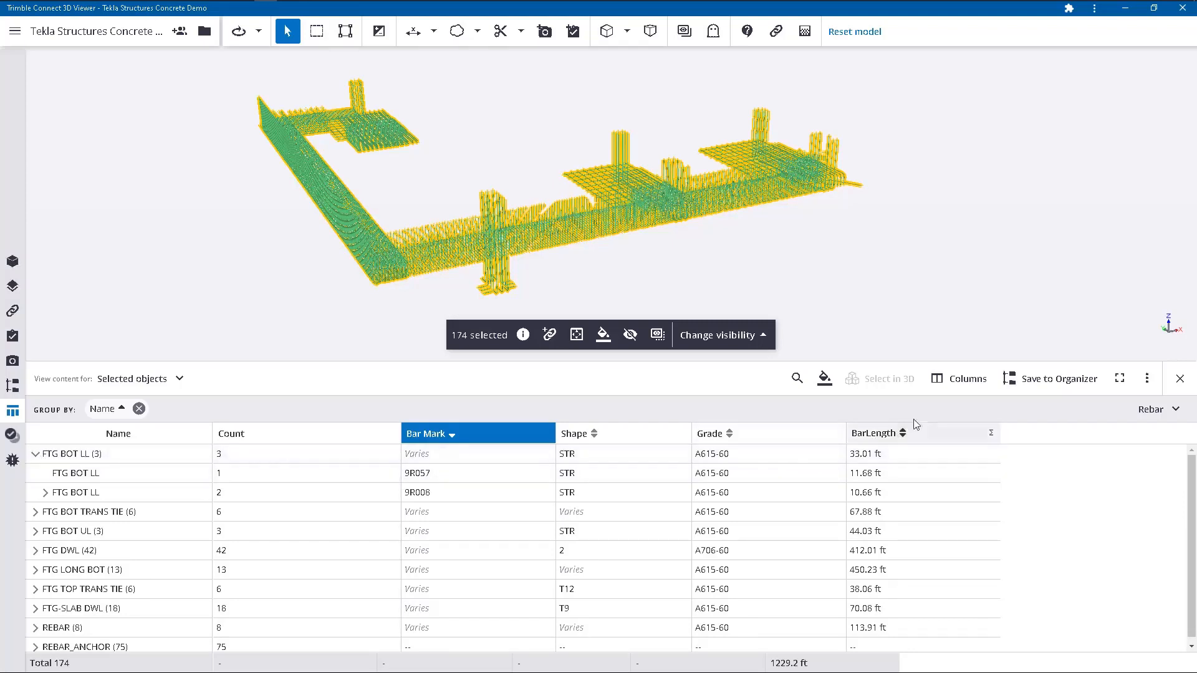
{"action": "left_click", "coordinate": [825, 378]}
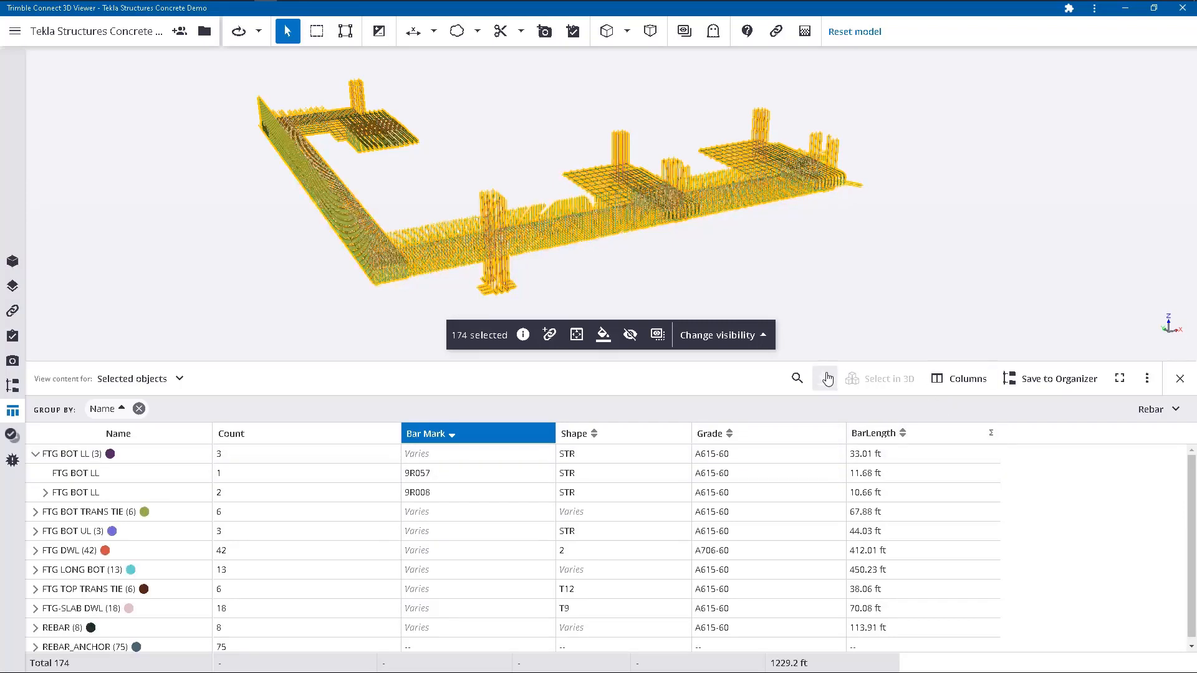
{"action": "left_click", "coordinate": [471, 152]}
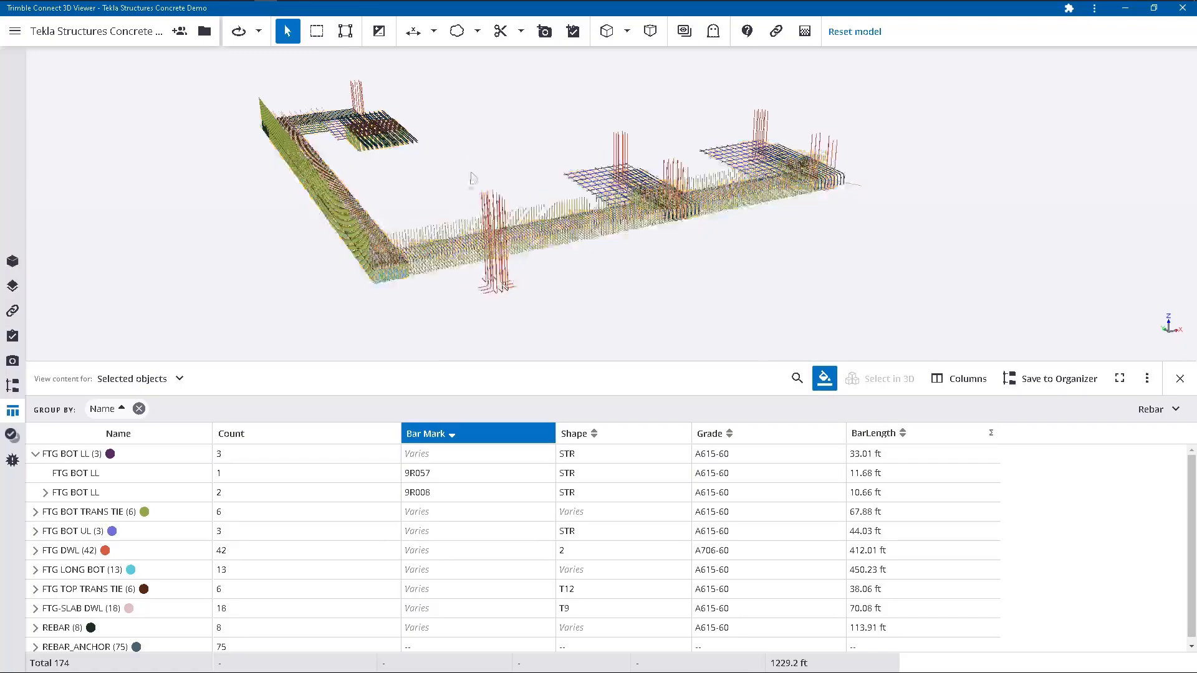
{"action": "scroll", "coordinate": [632, 226], "scroll_direction": "up", "scroll_amount": 5}
{"action": "scroll", "coordinate": [632, 225], "scroll_direction": "up", "scroll_amount": 8}
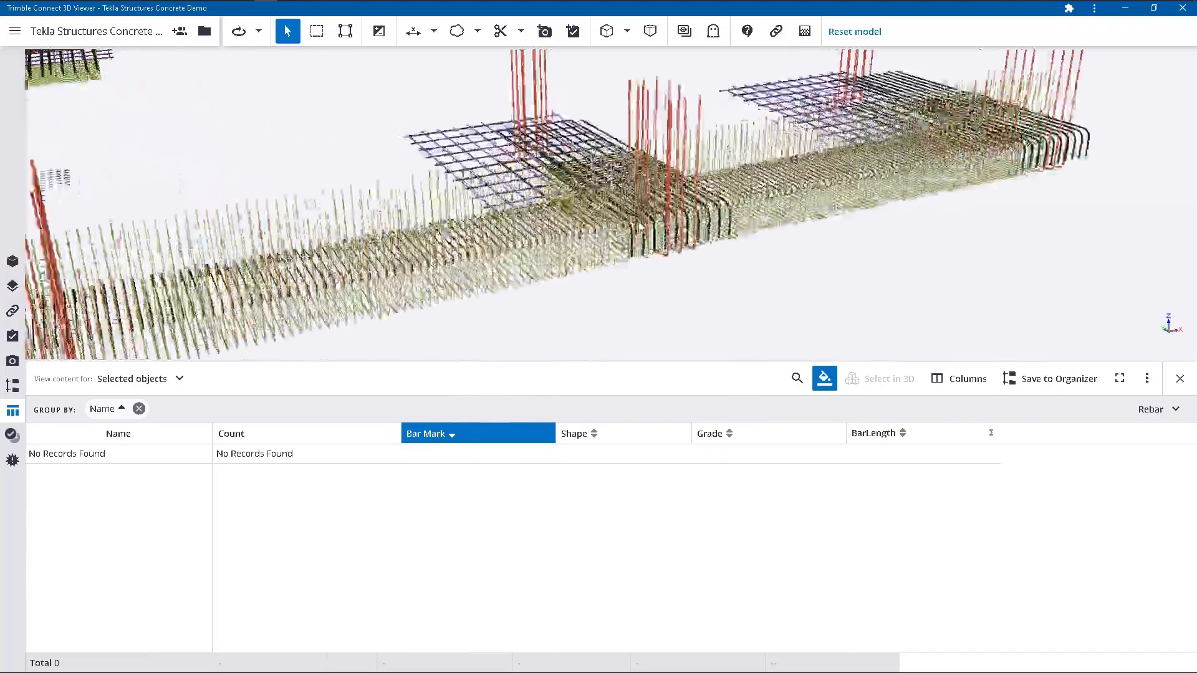
{"action": "mouse_move", "coordinate": [631, 225]}
{"action": "left_mouse_down"}
{"action": "mouse_move", "coordinate": [516, 252]}
{"action": "mouse_move", "coordinate": [626, 301]}
{"action": "left_mouse_up"}
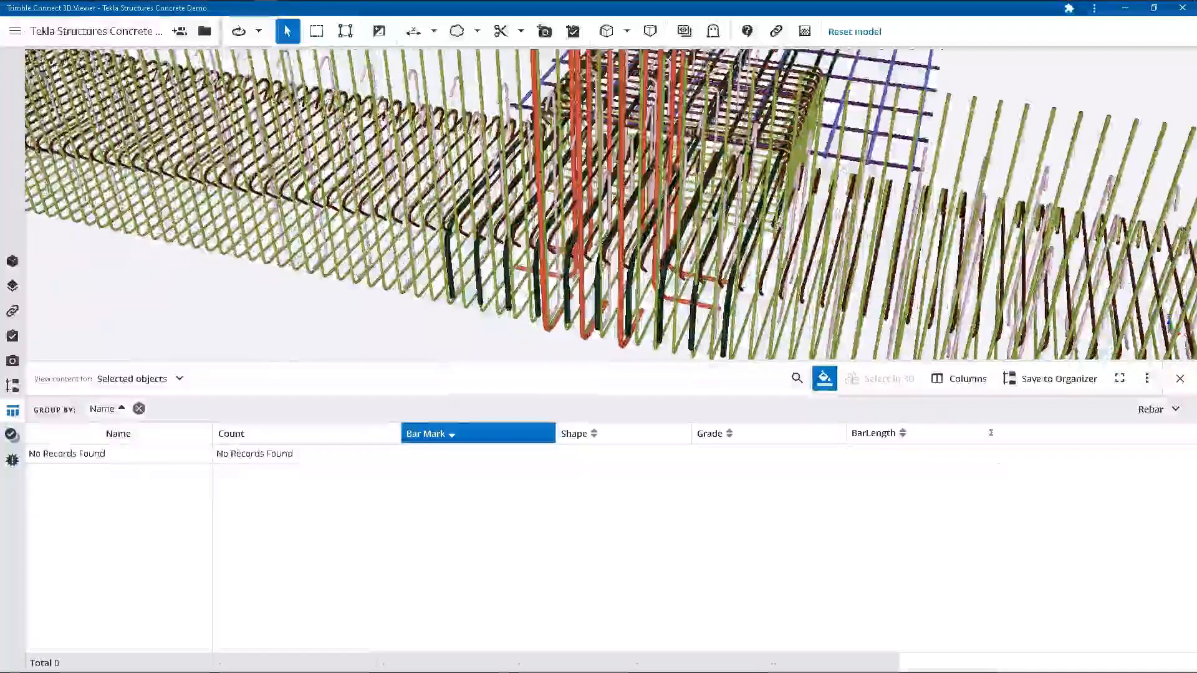
{"action": "left_click", "coordinate": [625, 301]}
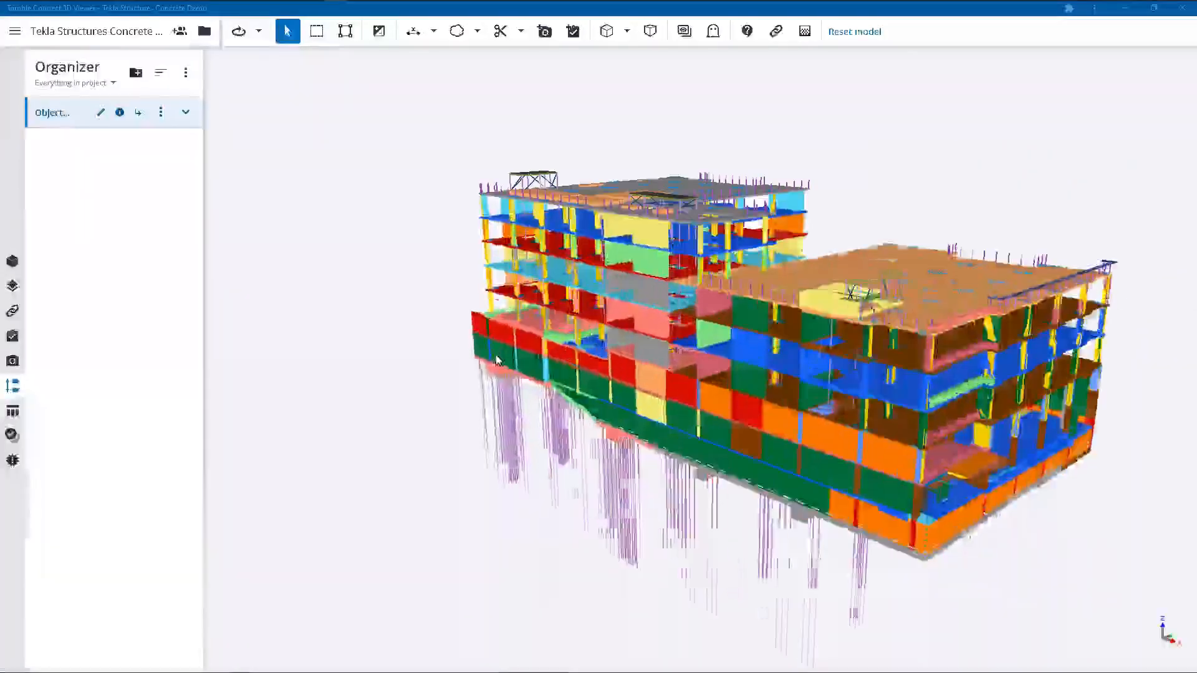
- In the full building model, select the corner footing pour assembly again and show only that assembly
{"action": "left_click_drag", "start_coordinate": [630, 380], "coordinate": [855, 382]}
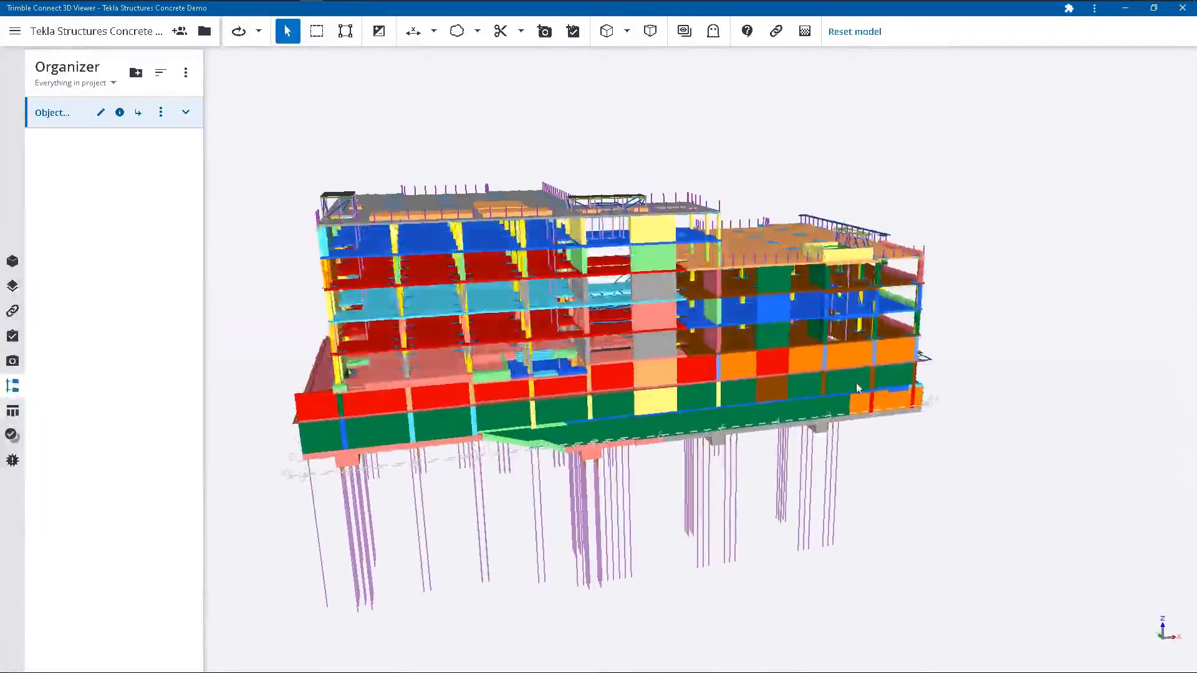
{"action": "left_click", "coordinate": [346, 34]}
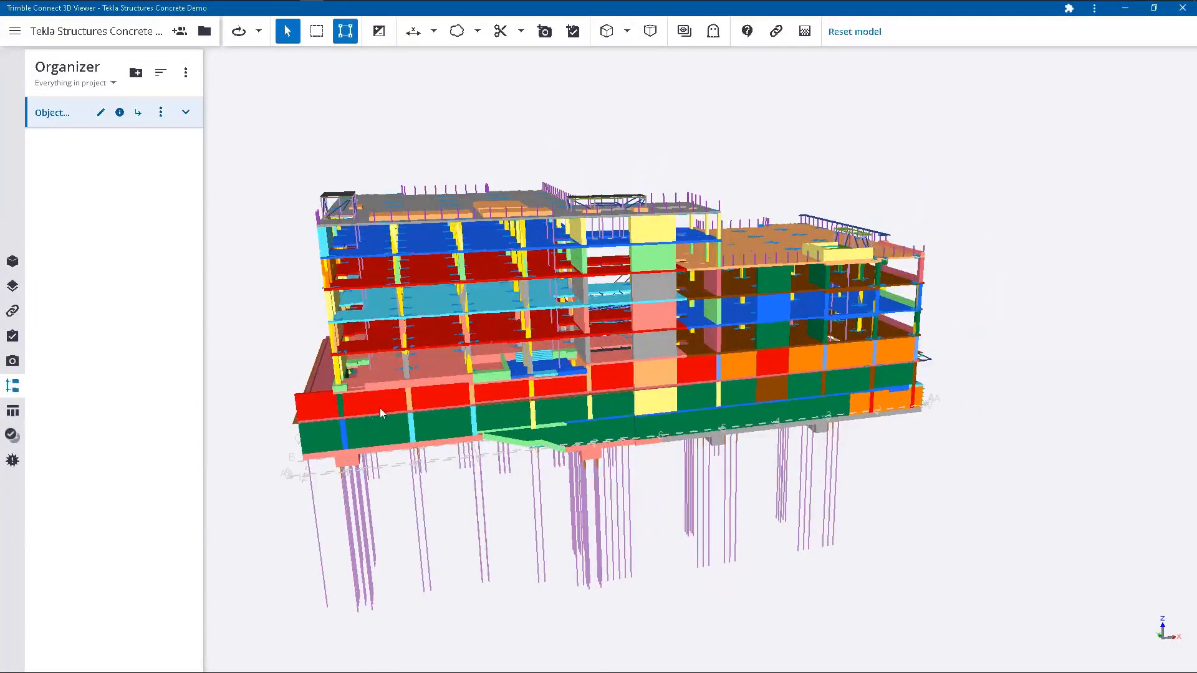
{"action": "left_click", "coordinate": [356, 460]}
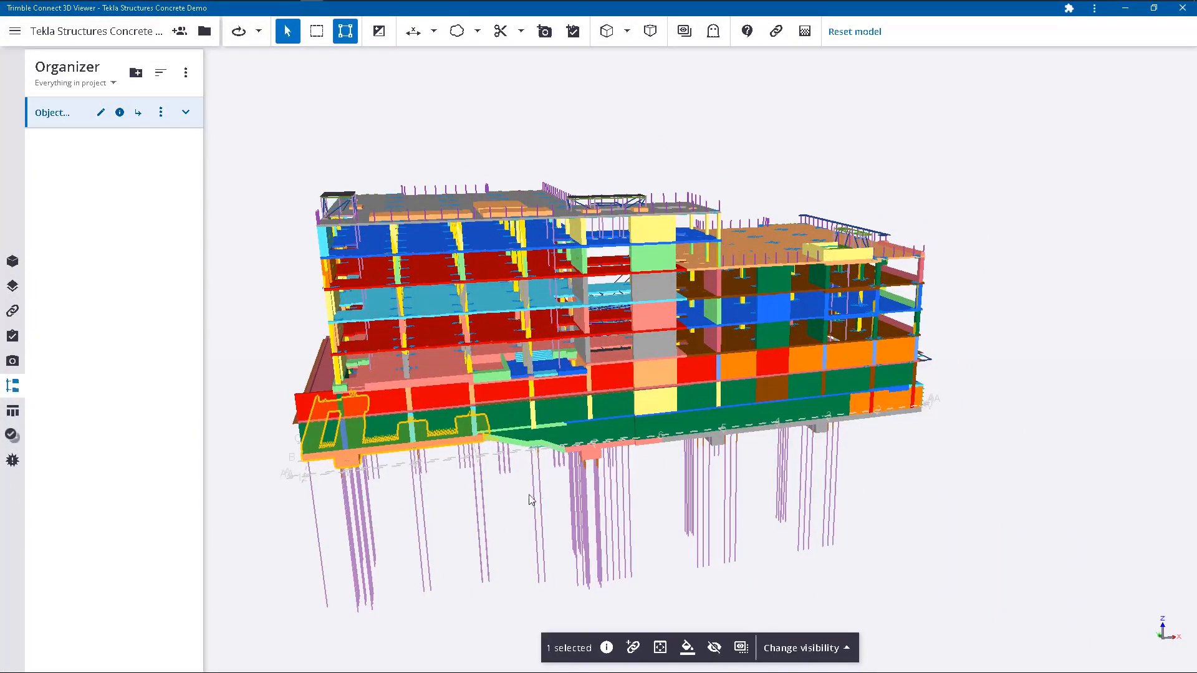
{"action": "left_click", "coordinate": [741, 647]}
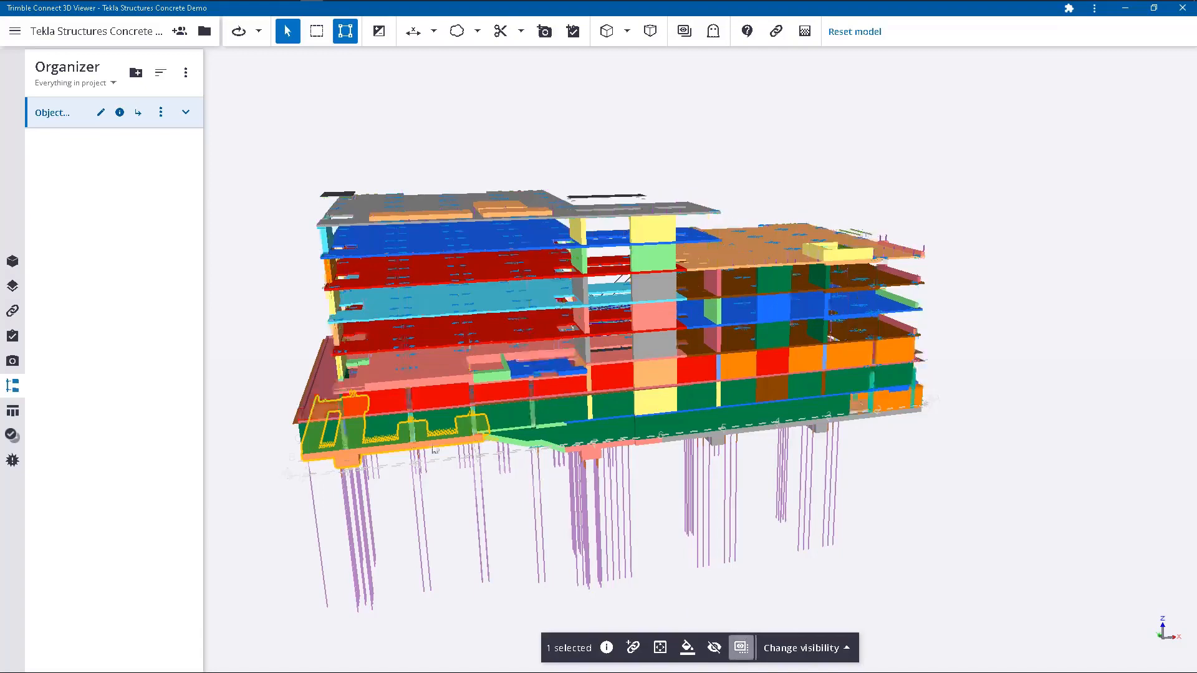
{"action": "scroll", "coordinate": [311, 446], "scroll_direction": "up", "scroll_amount": 5}
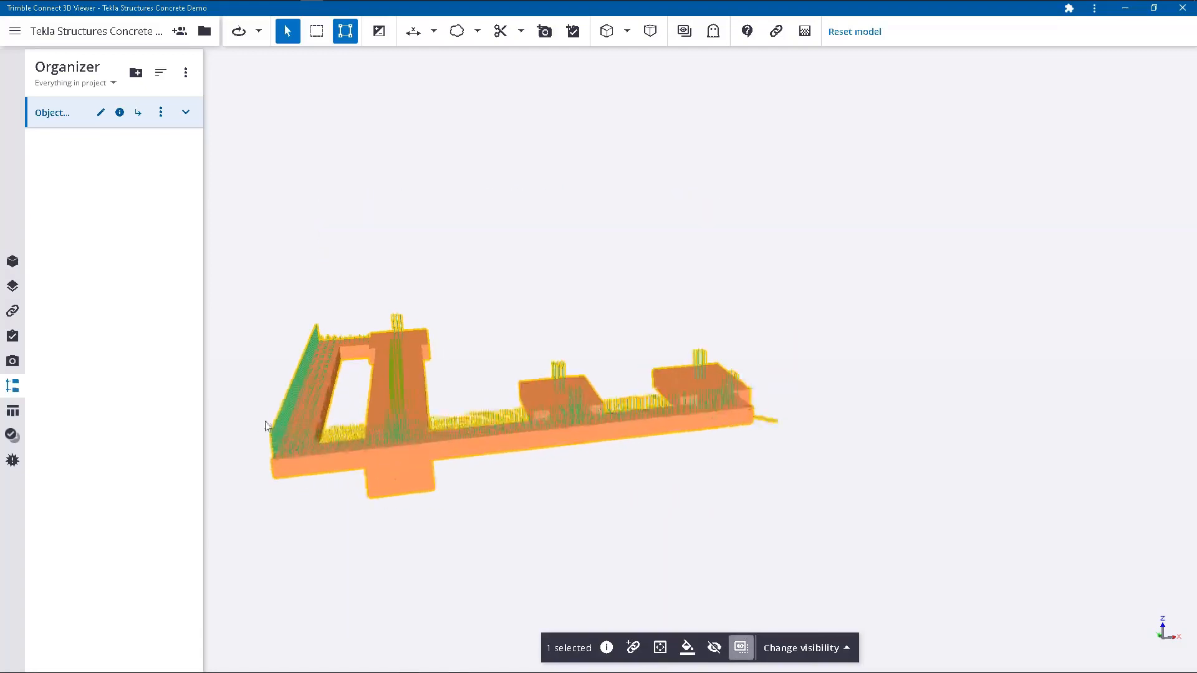
{"action": "left_click_drag", "start_coordinate": [491, 402], "coordinate": [839, 247]}
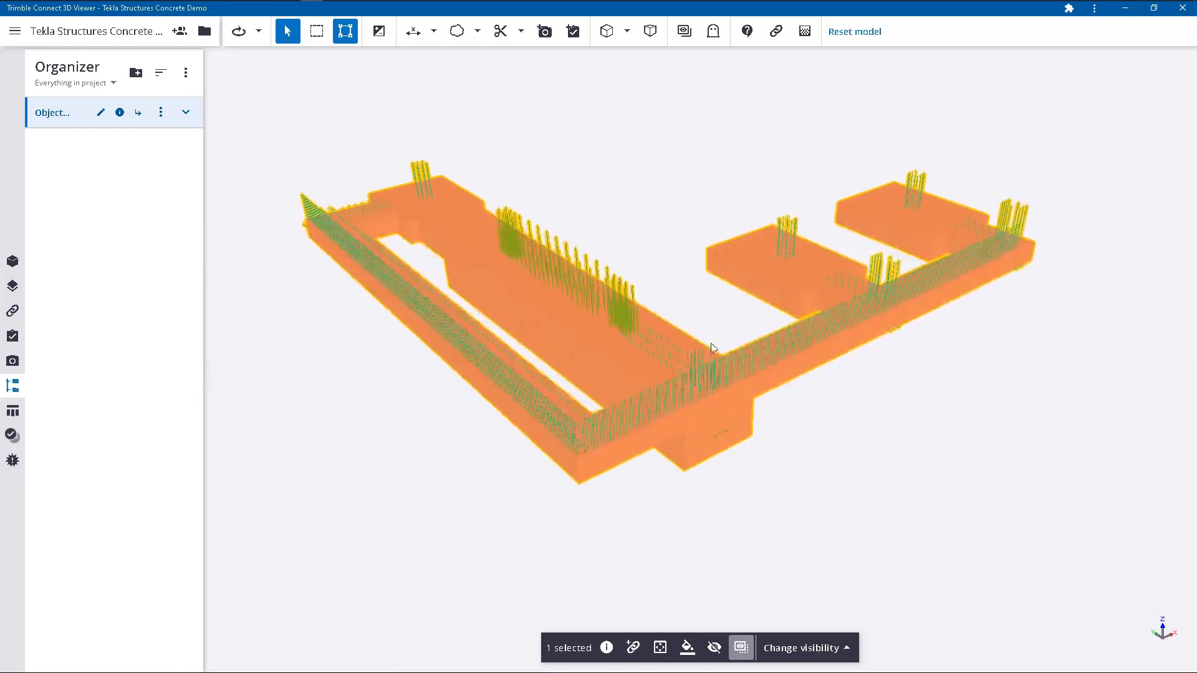
{"action": "scroll", "coordinate": [691, 359], "scroll_direction": "up", "scroll_amount": 3}
- Return to single-object selection and hide the isolated pour's concrete, leaving its reinforcement displayed
{"action": "left_click", "coordinate": [741, 610]}
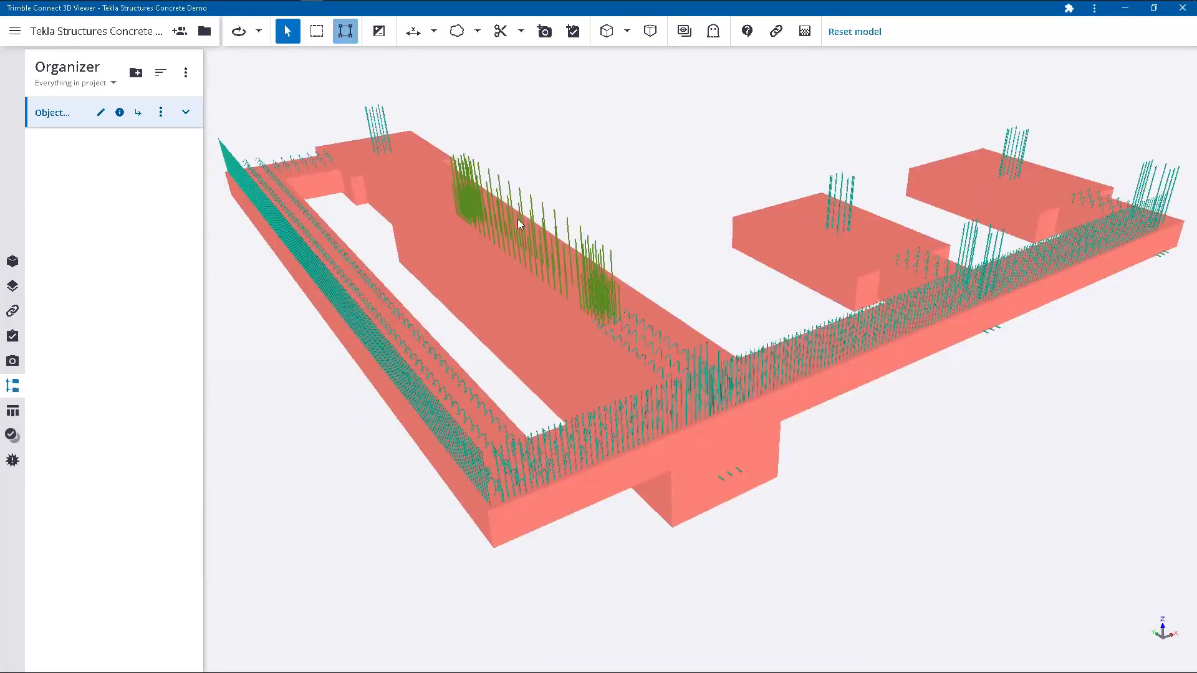
{"action": "left_click", "coordinate": [707, 446]}
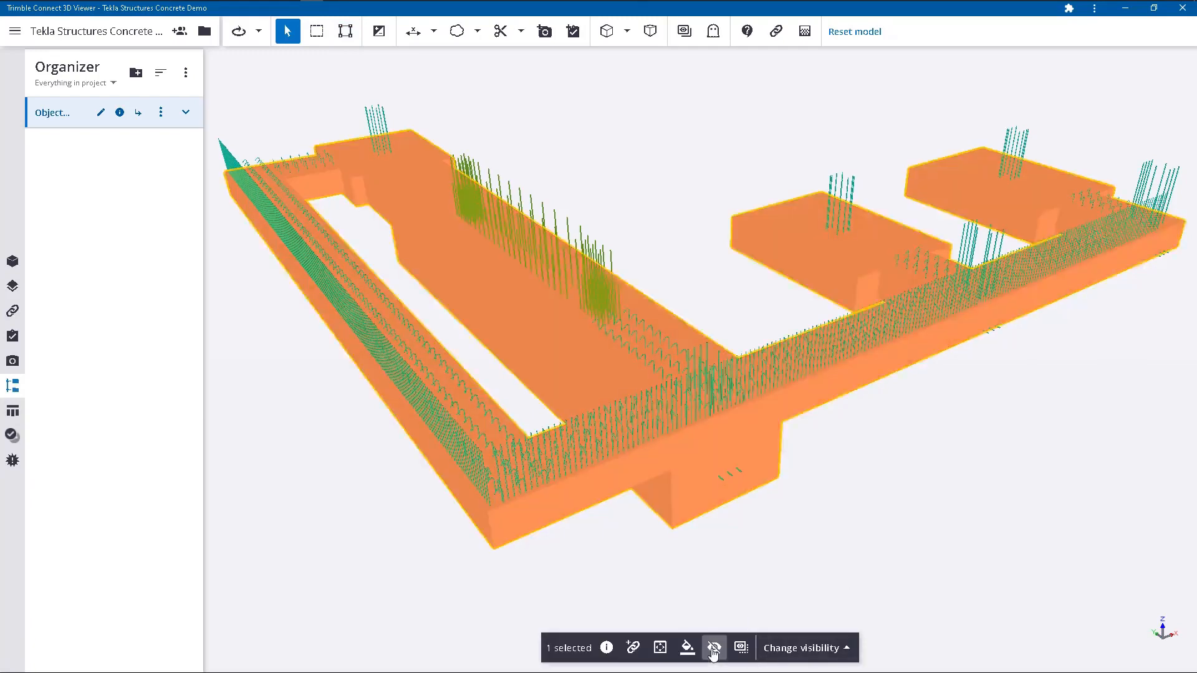
{"action": "left_click", "coordinate": [714, 648]}
{"action": "left_click", "coordinate": [637, 248]}
{"action": "scroll", "coordinate": [645, 203], "scroll_direction": "down", "scroll_amount": 3}
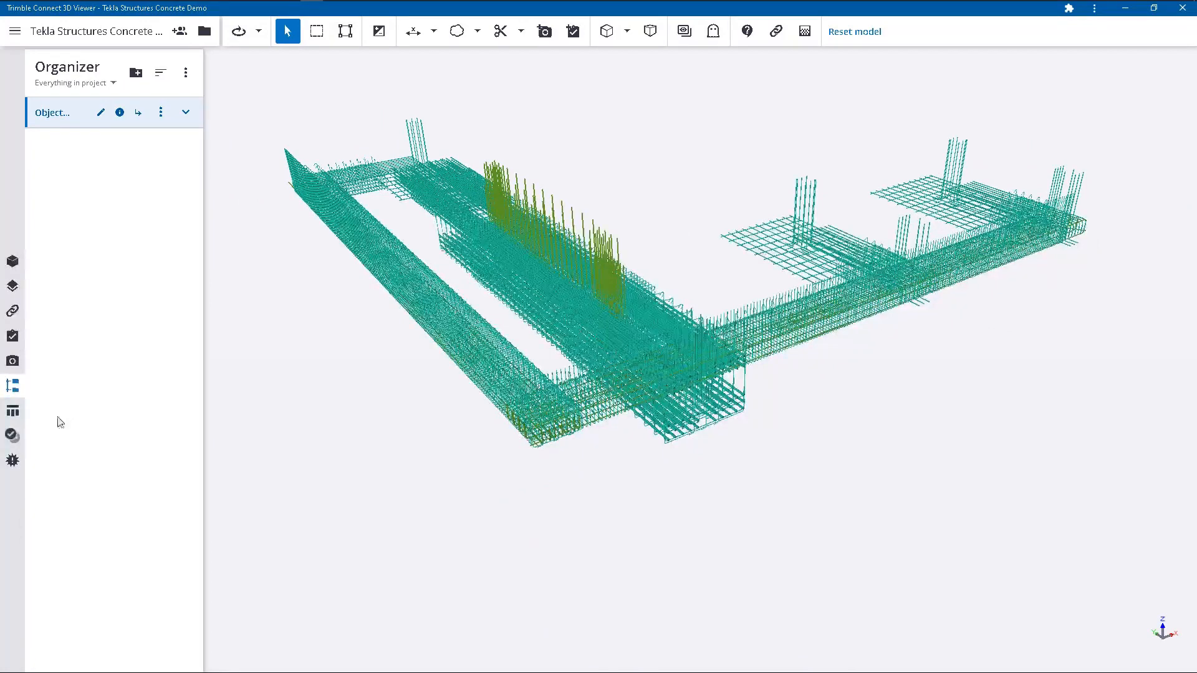
- Reopen the data table and area-select all the displayed pour reinforcement so it is listed by name
{"action": "left_click", "coordinate": [19, 411]}
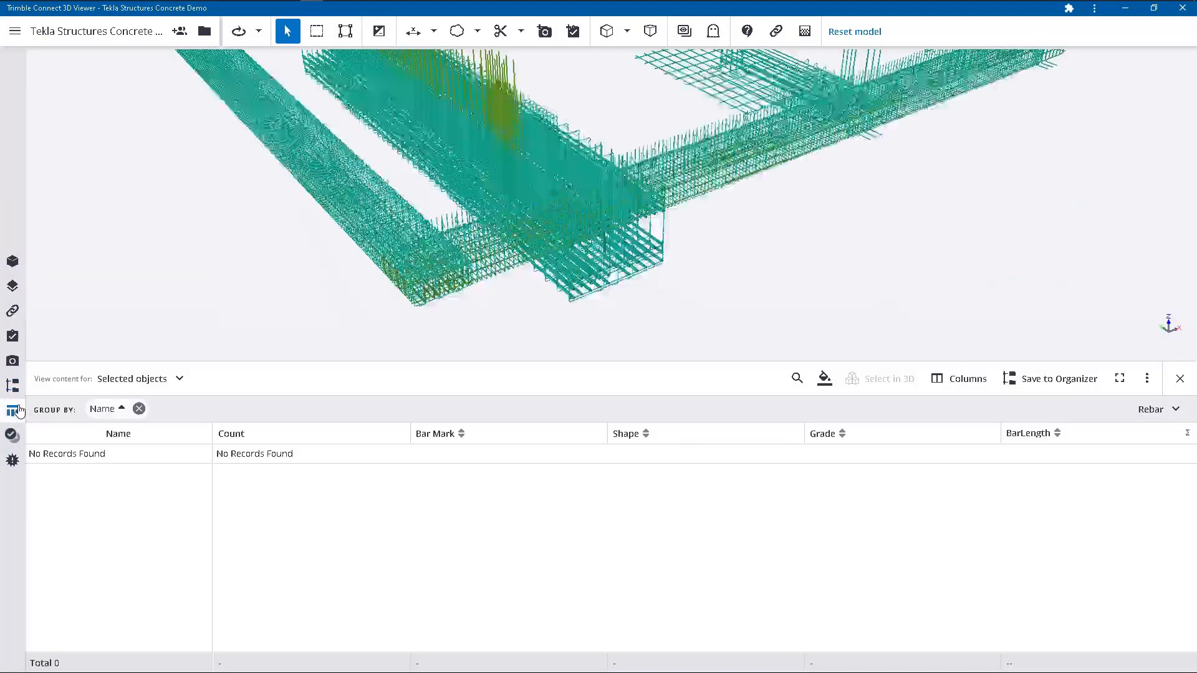
{"action": "scroll", "coordinate": [393, 329], "scroll_direction": "down", "scroll_amount": 5}
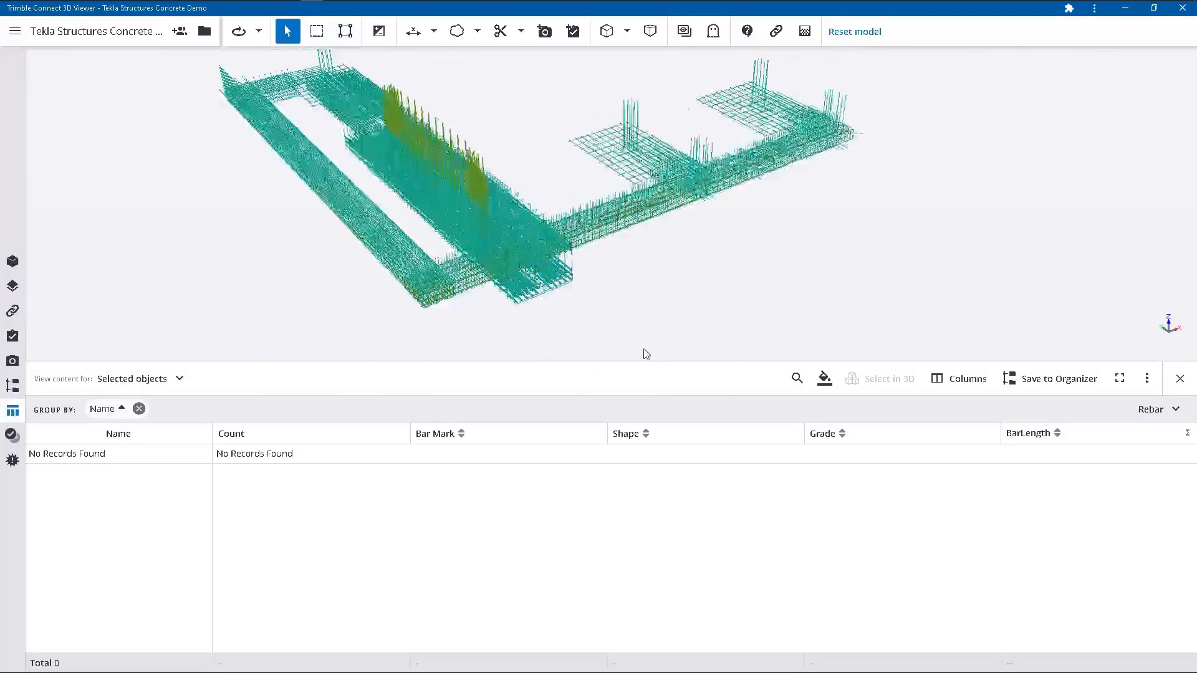
{"action": "left_click", "coordinate": [317, 32]}
{"action": "left_click_drag", "start_coordinate": [247, 53], "coordinate": [809, 316]}
{"action": "scroll", "coordinate": [499, 252], "scroll_direction": "up", "scroll_amount": 3}
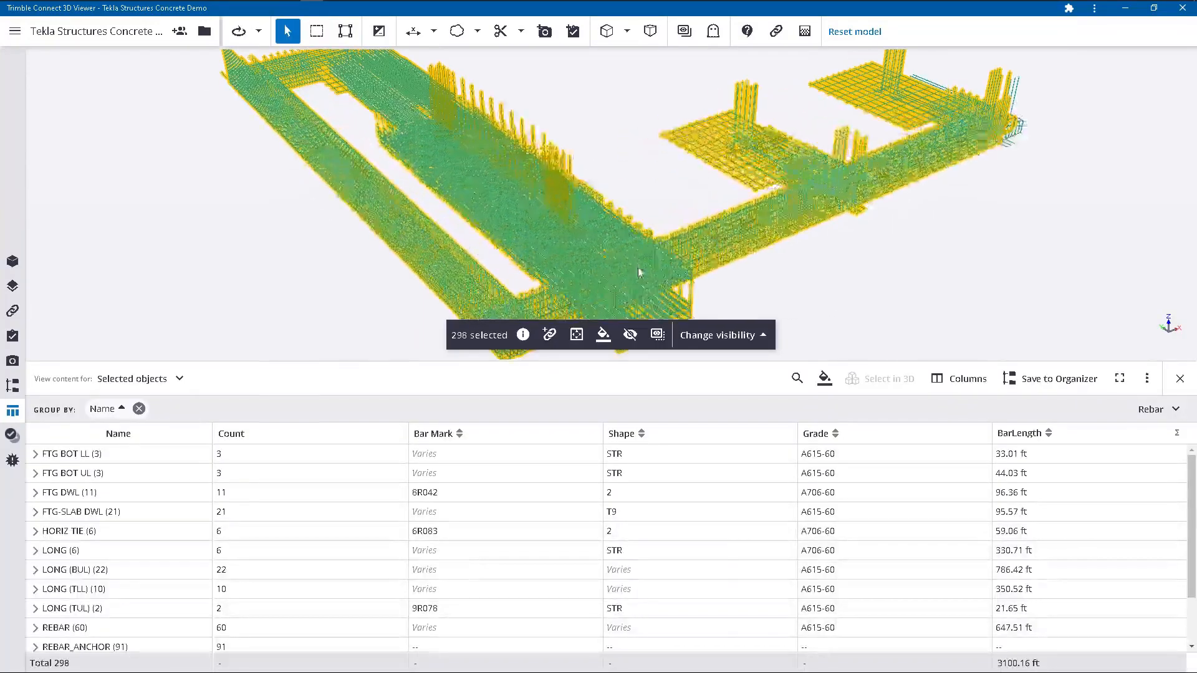
{"action": "scroll", "coordinate": [647, 277], "scroll_direction": "up", "scroll_amount": 1}
{"action": "left_click_drag", "start_coordinate": [594, 259], "coordinate": [585, 256]}
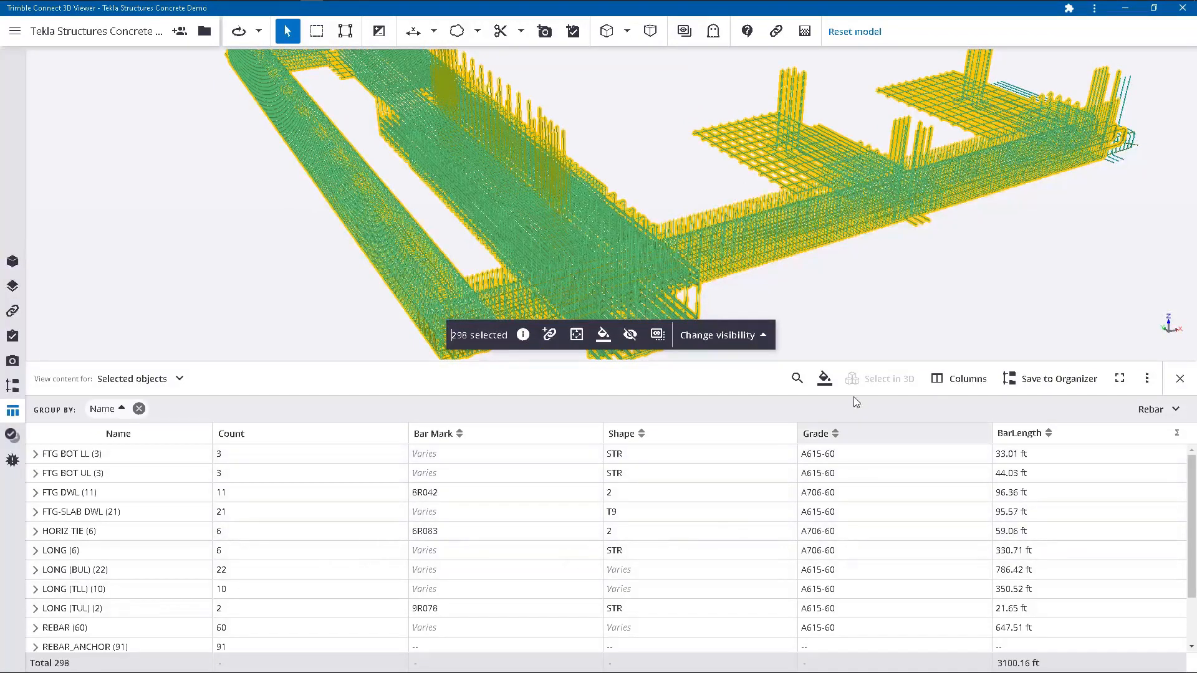
- Color the pour's bars by their Name groups and clear the selection to inspect the colored reinforcement
{"action": "left_click", "coordinate": [825, 379]}
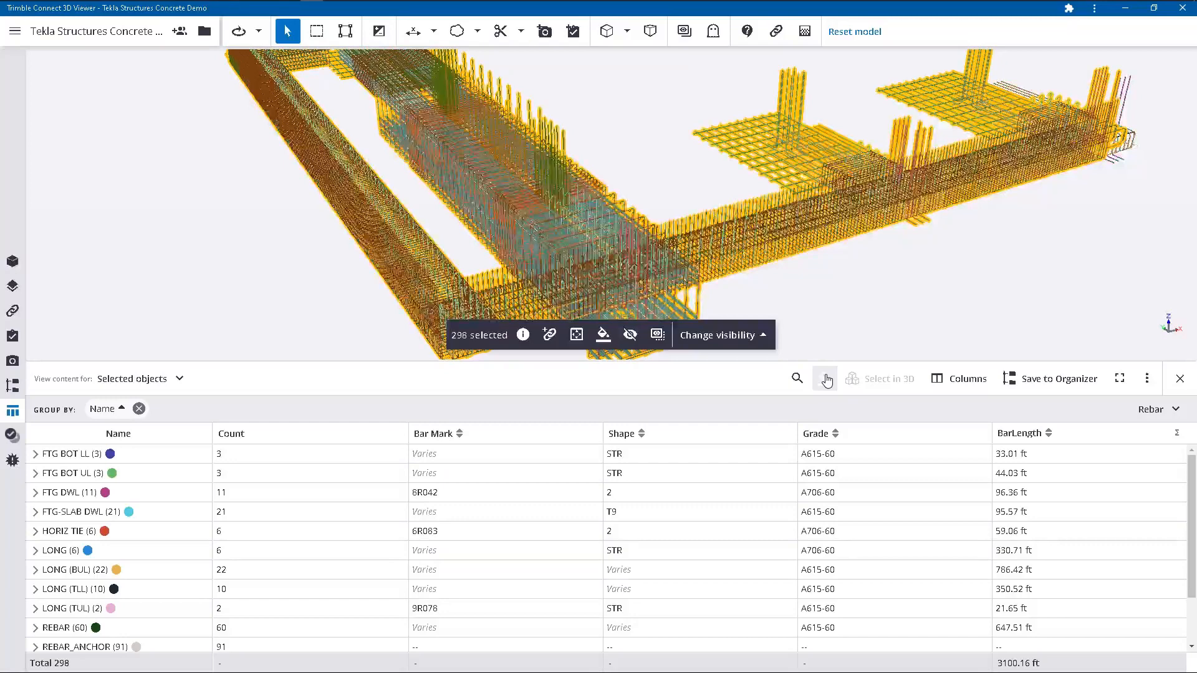
{"action": "left_click", "coordinate": [662, 167]}
{"action": "scroll", "coordinate": [619, 269], "scroll_direction": "up", "scroll_amount": 5}
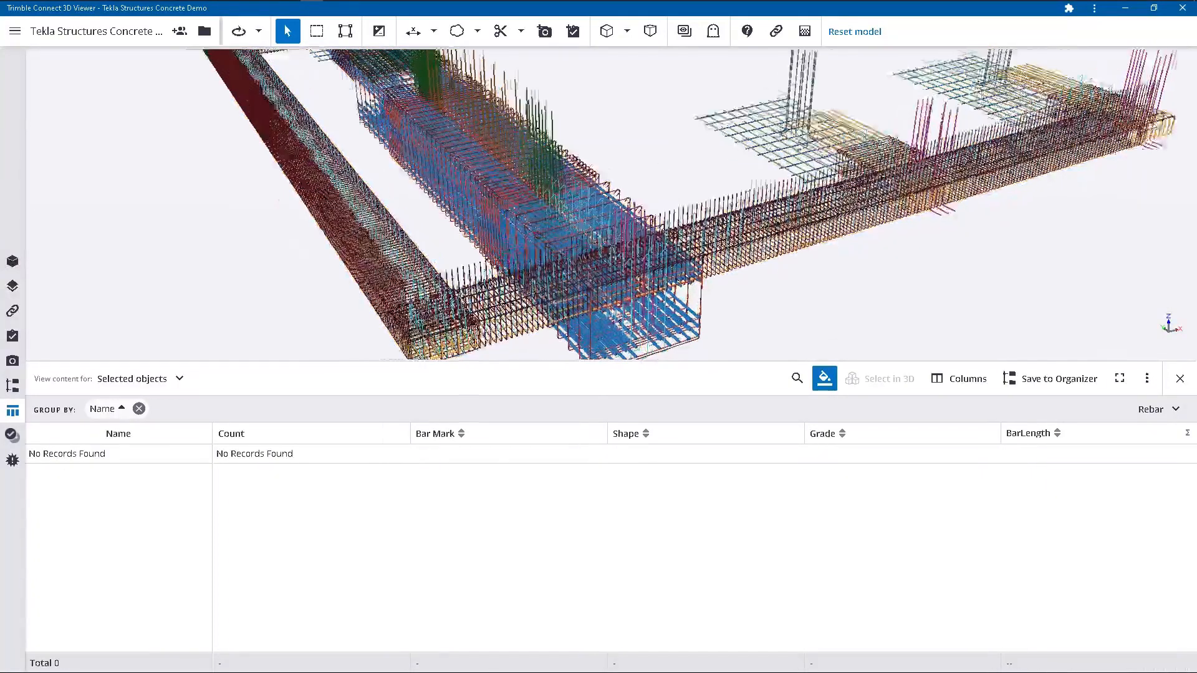
{"action": "left_click_drag", "start_coordinate": [619, 270], "coordinate": [472, 109]}
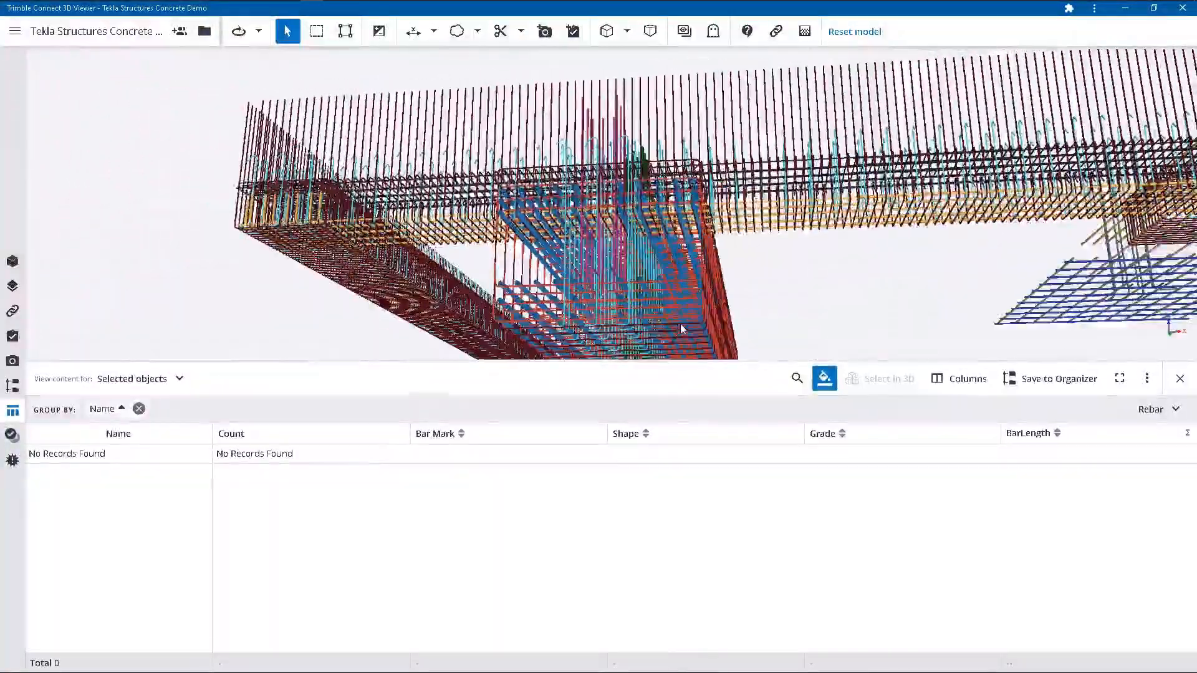
- Save the Name grouping to the Organizer, expand the new group and rename it "Rebar Pour 1"
{"action": "left_click", "coordinate": [1033, 388]}
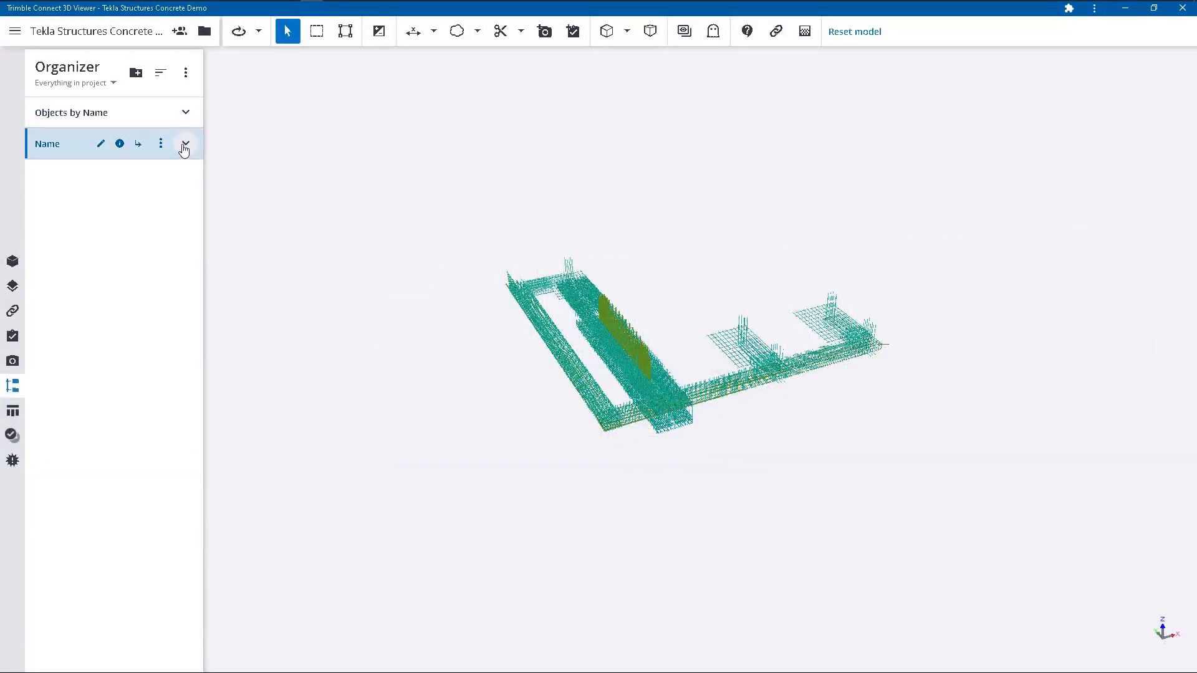
{"action": "left_click", "coordinate": [185, 144]}
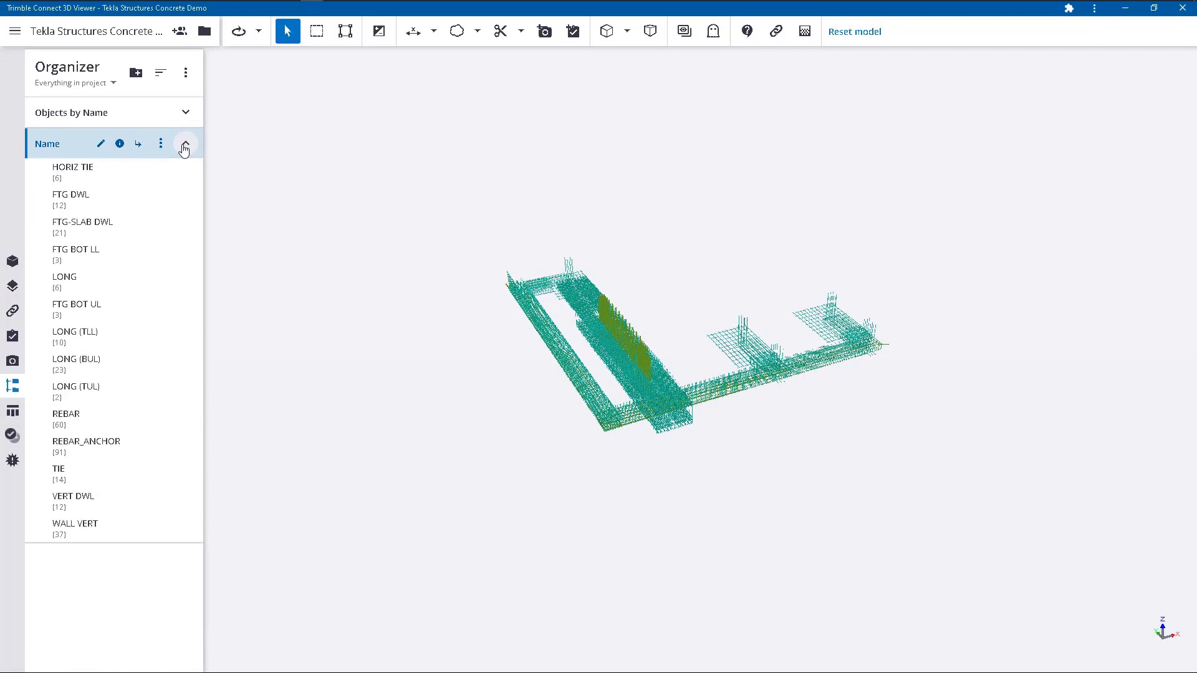
{"action": "left_click", "coordinate": [100, 144]}
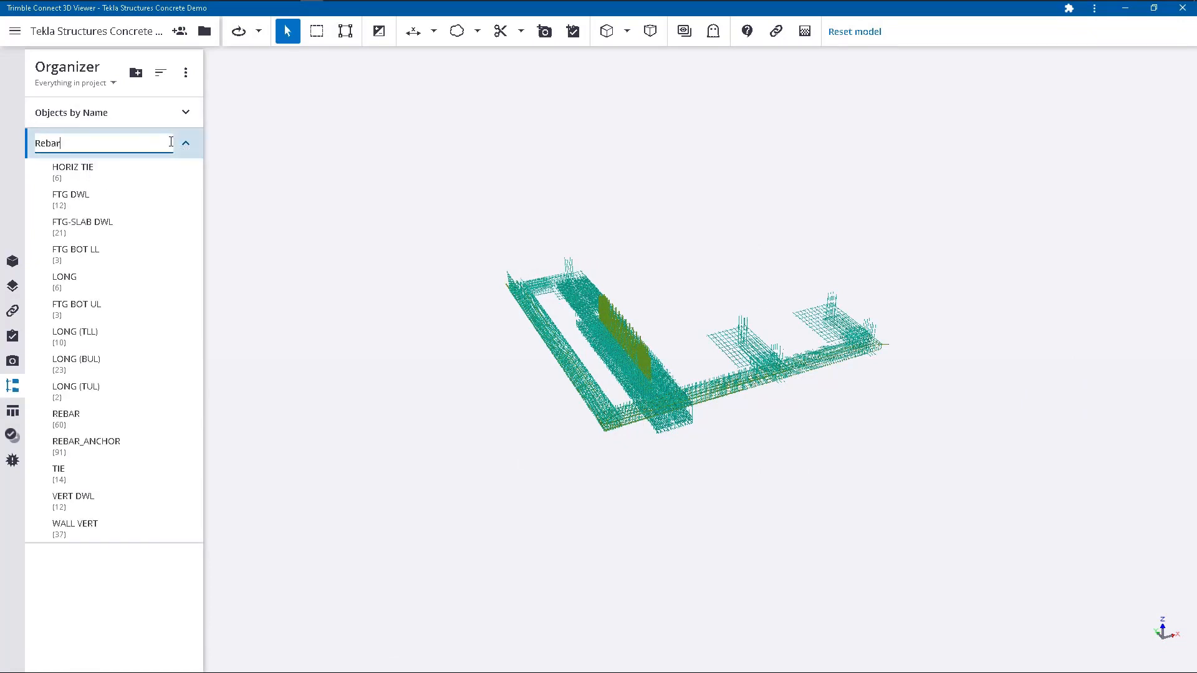
{"action": "key", "text": "Return"}
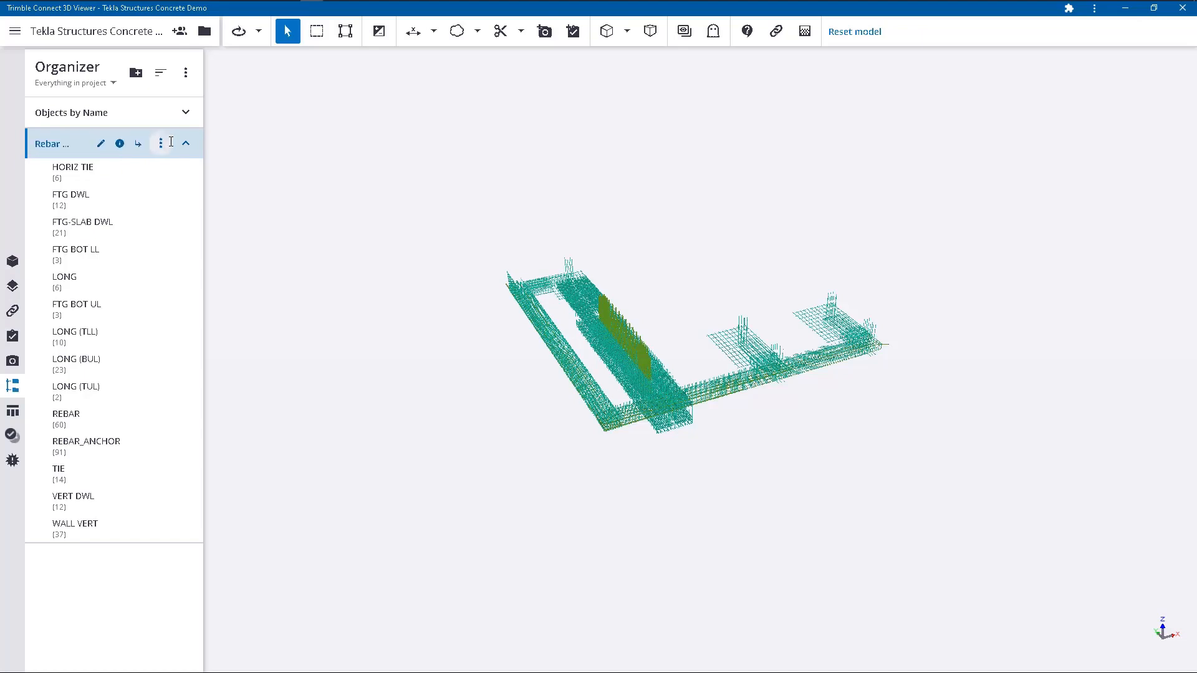
- Review the saved HORIZ TIE, FTG DWL, FTG-SLAB DWL, FTG BOT LL, FTG BOT UL and REBAR groups in the model
{"action": "left_click", "coordinate": [118, 177]}
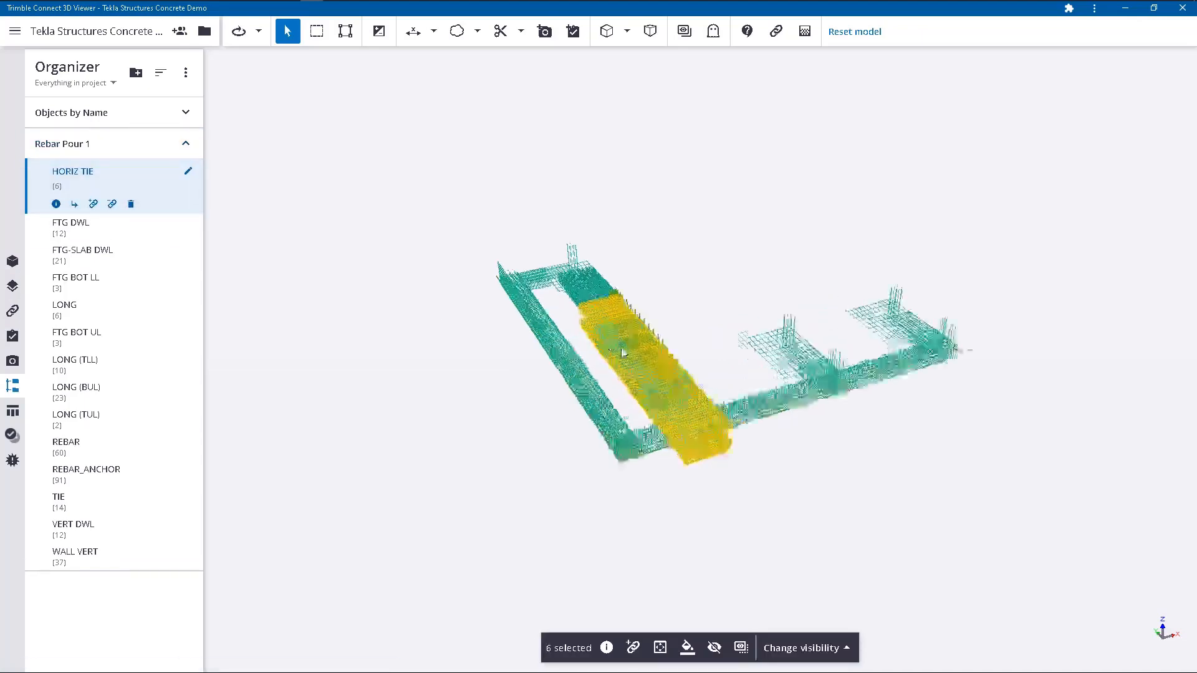
{"action": "left_click", "coordinate": [75, 231]}
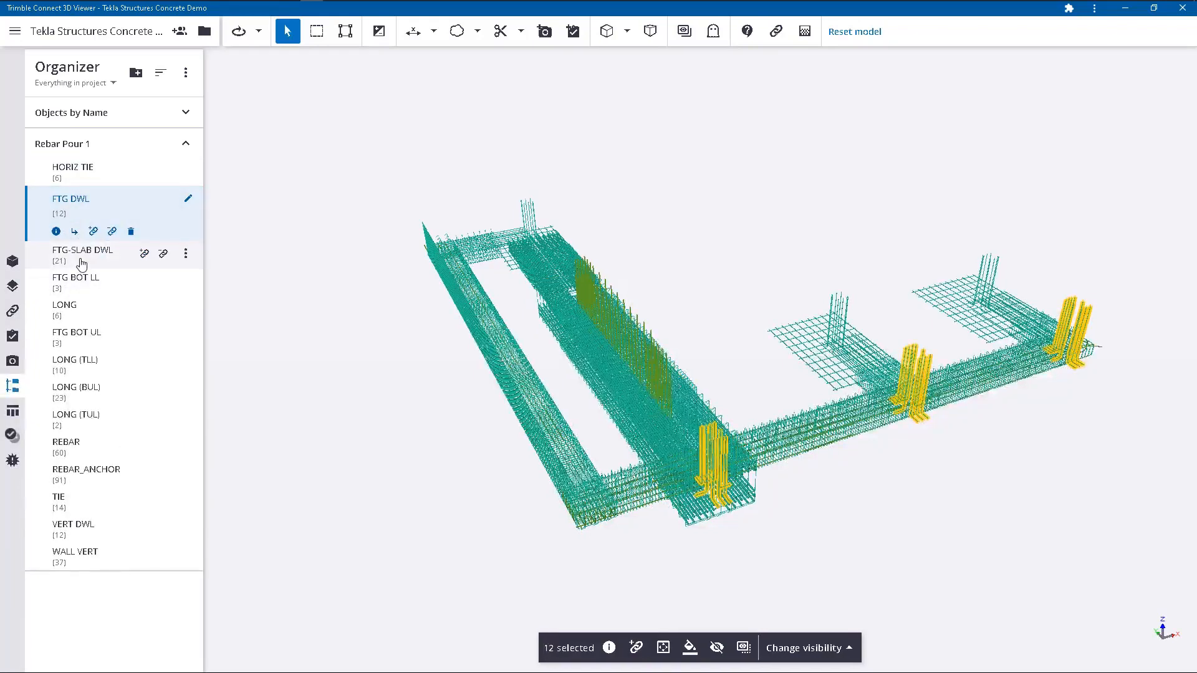
{"action": "left_click", "coordinate": [80, 259]}
{"action": "left_click", "coordinate": [80, 288]}
{"action": "left_click", "coordinate": [76, 287]}
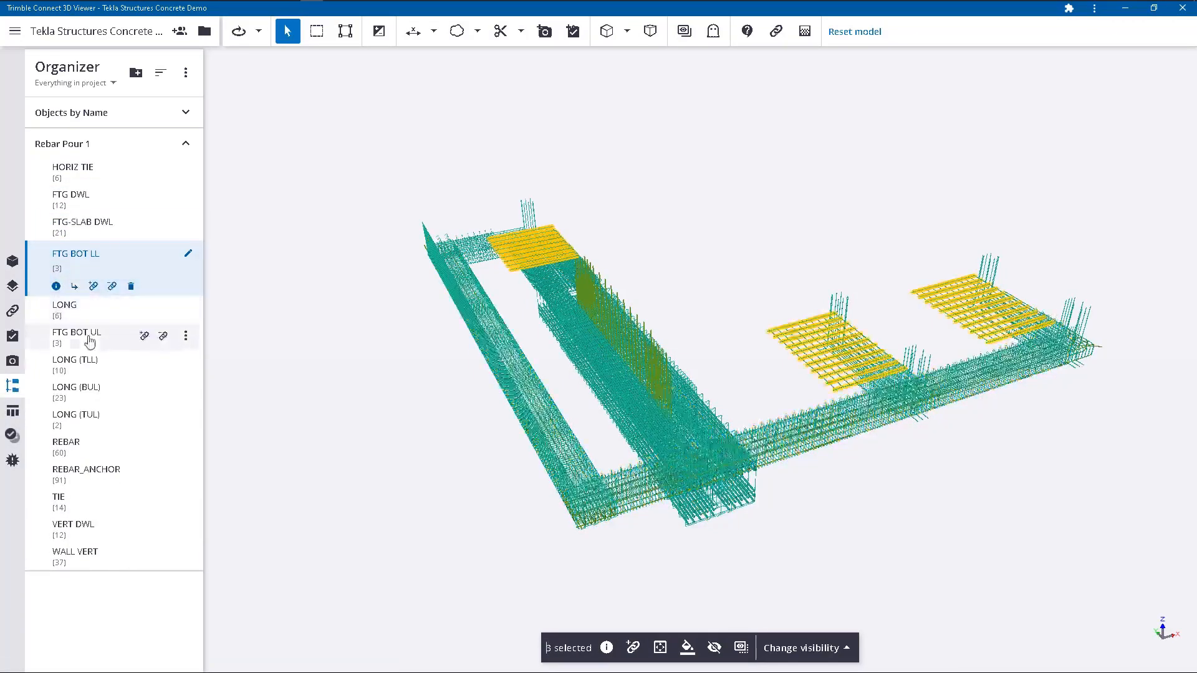
{"action": "left_click", "coordinate": [89, 341]}
{"action": "left_click", "coordinate": [70, 442]}
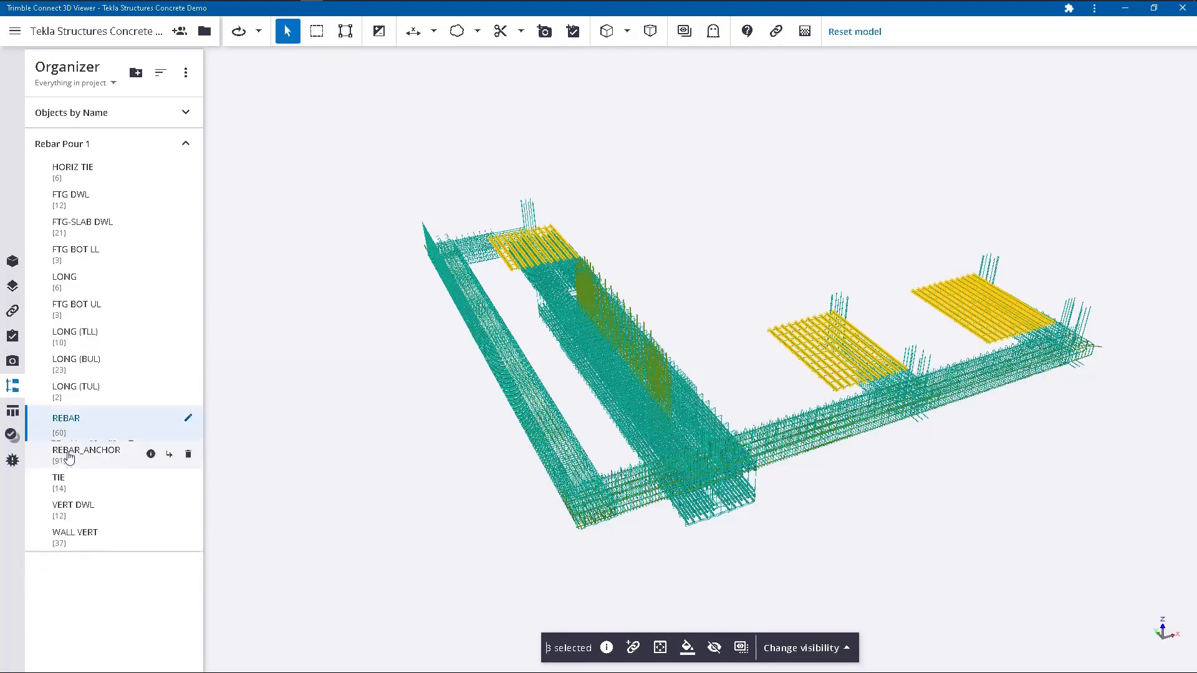
- Select the VERT DWL group of Rebar Pour 1 and show only its vertical dowels
{"action": "left_click", "coordinate": [73, 527]}
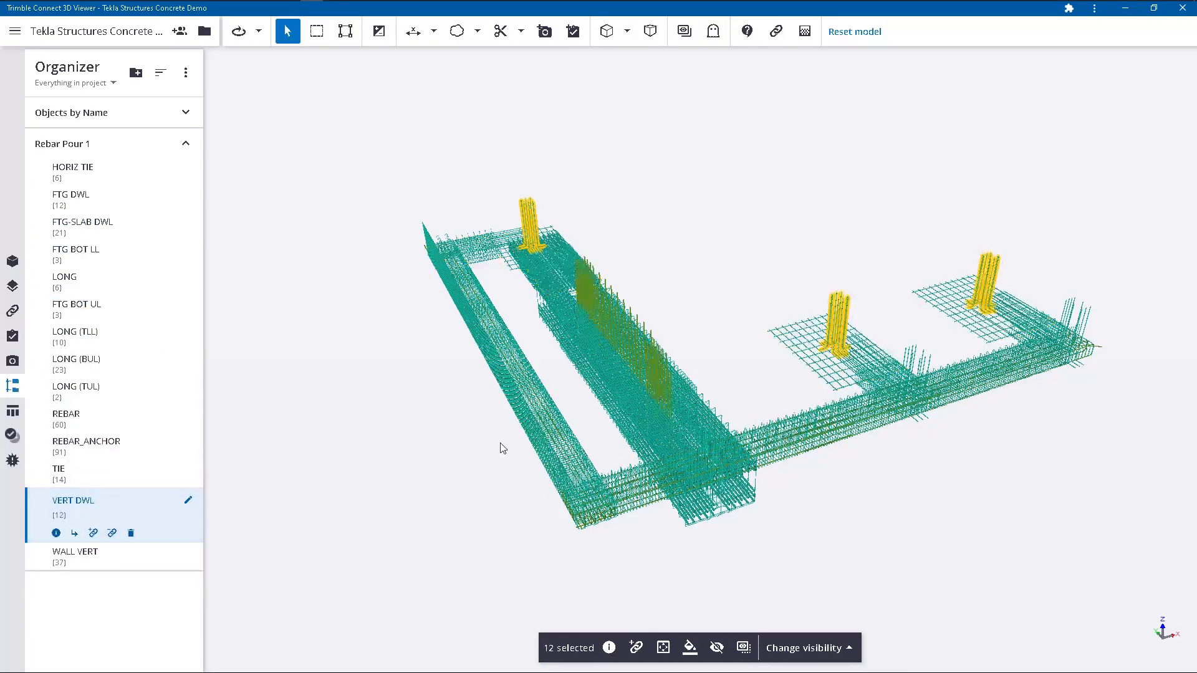
{"action": "left_click_drag", "start_coordinate": [629, 392], "coordinate": [660, 379]}
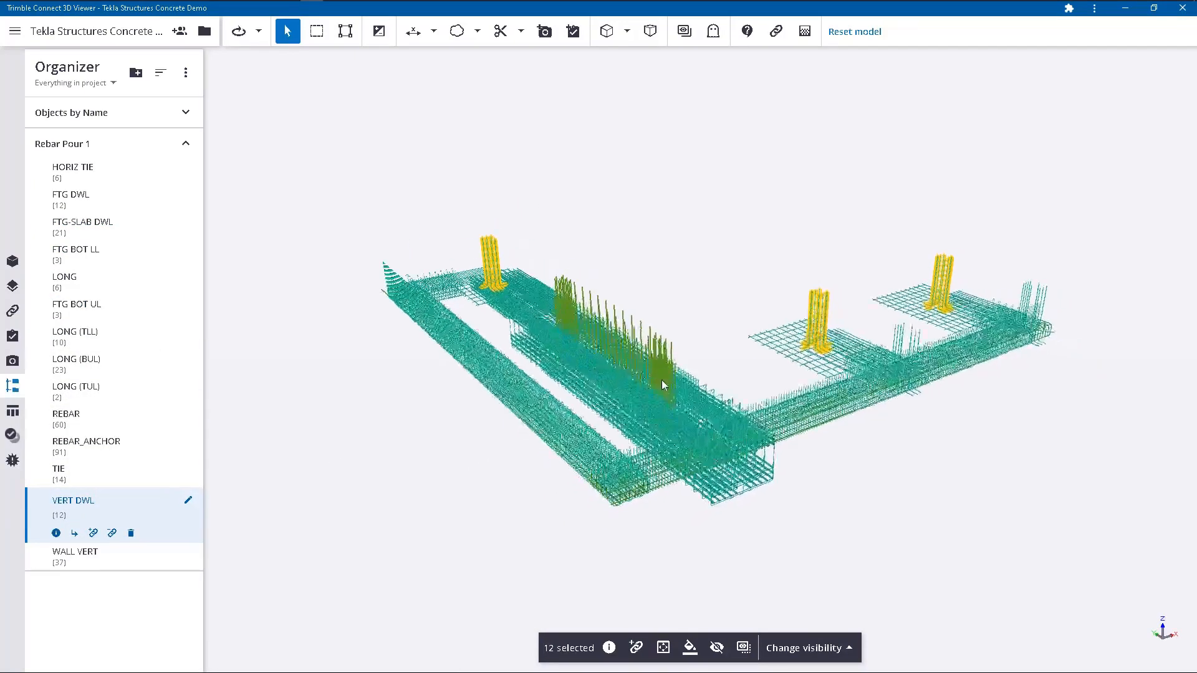
{"action": "left_click", "coordinate": [744, 648]}
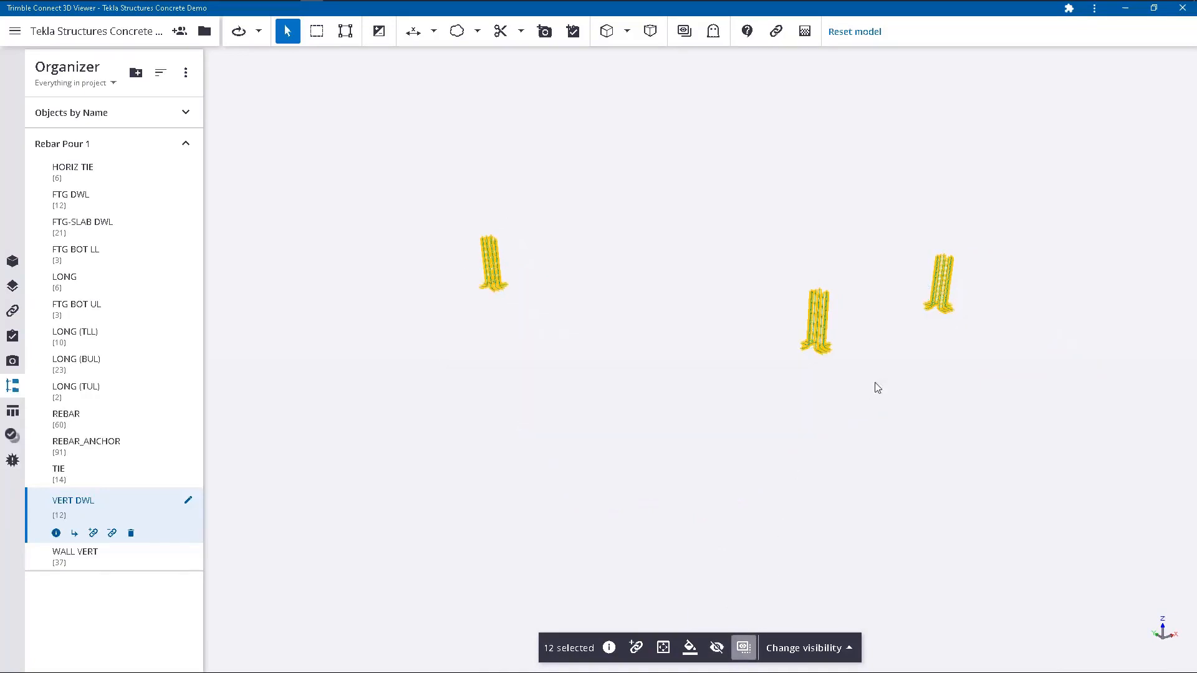
{"action": "scroll", "coordinate": [839, 332], "scroll_direction": "up", "scroll_amount": 6}
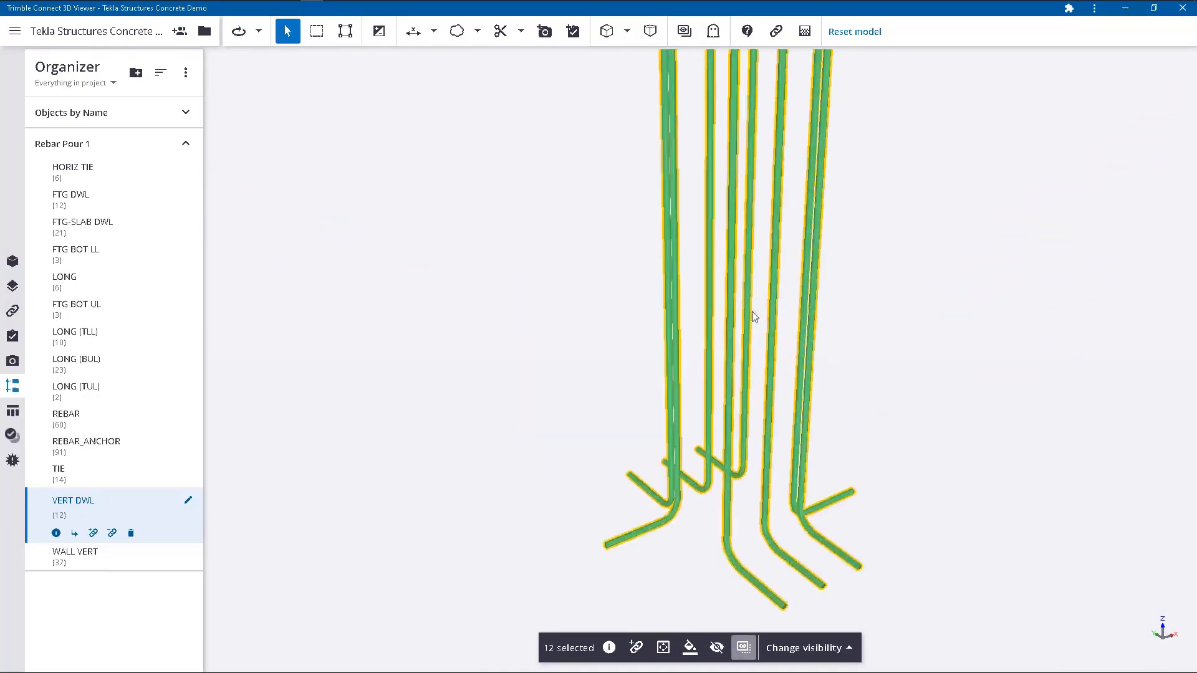
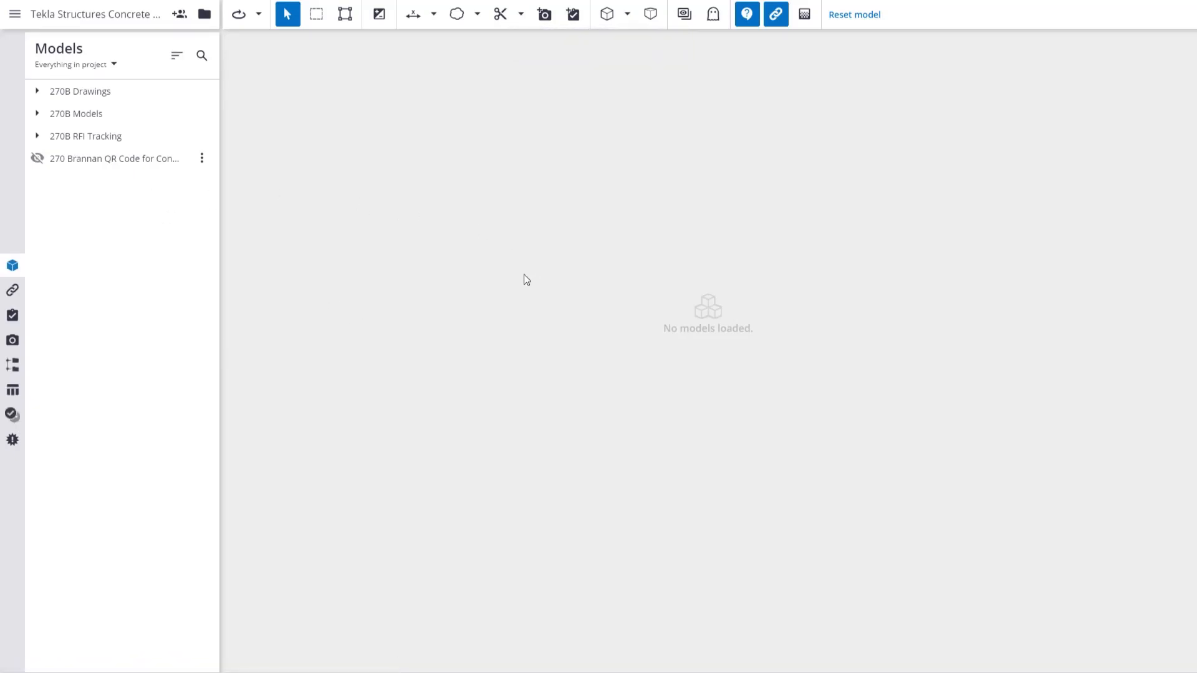
- Load 270B-MAIN-Pours.ifcZIP from the 270B Models Concrete folder and open the to-do marked at the foundation corner
{"action": "left_click", "coordinate": [39, 115]}
{"action": "left_click", "coordinate": [46, 136]}
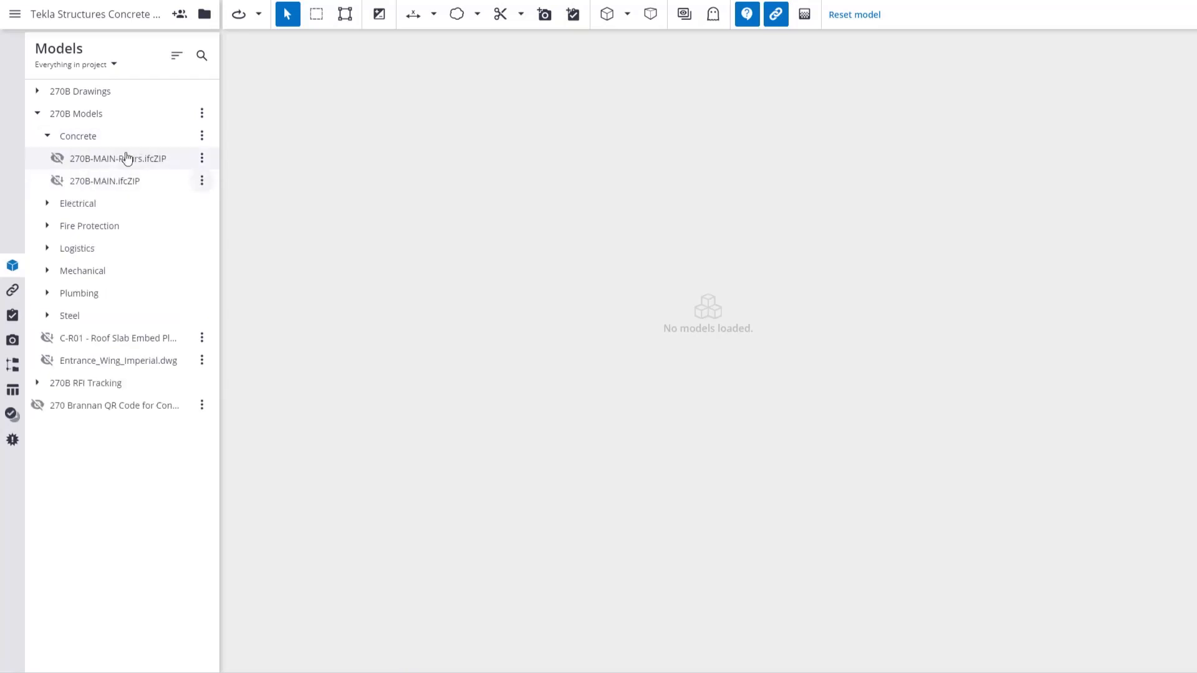
{"action": "left_click", "coordinate": [58, 159]}
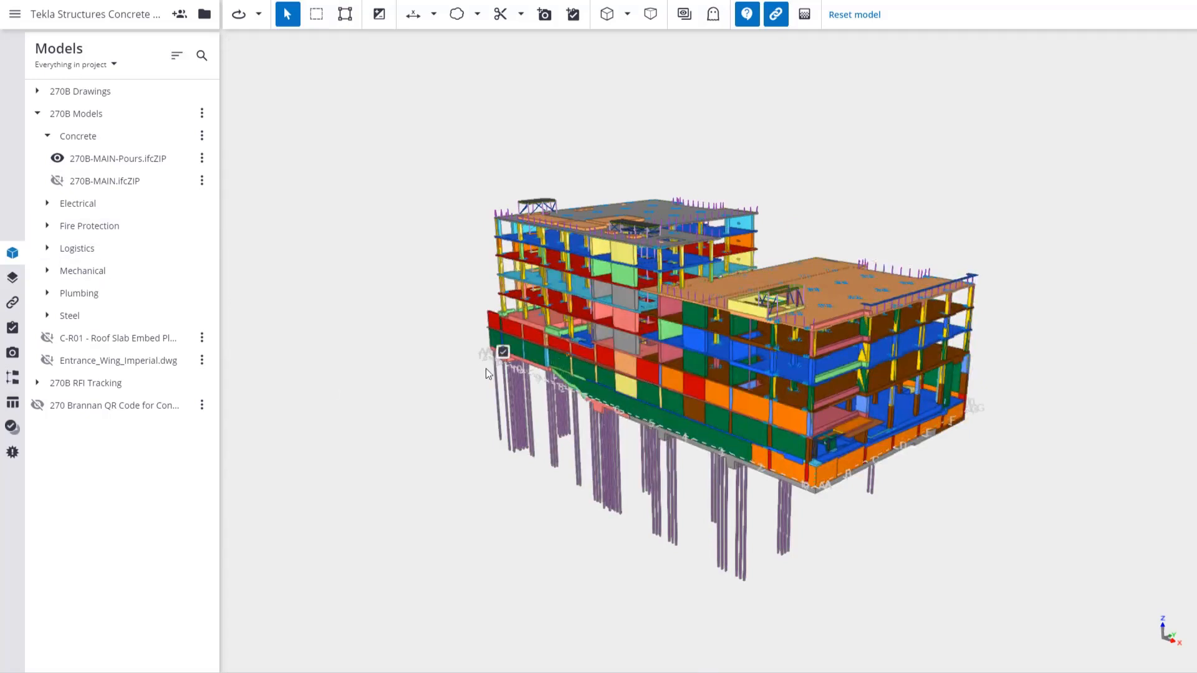
{"action": "left_click", "coordinate": [503, 352]}
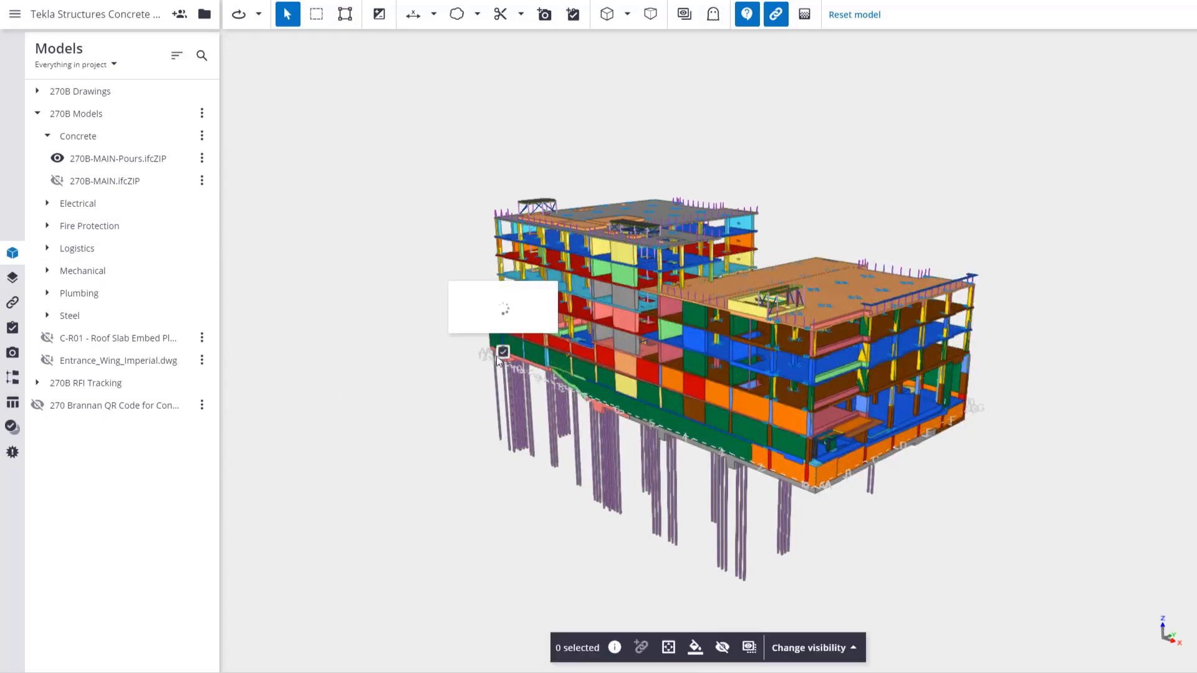
{"action": "left_click", "coordinate": [439, 140]}
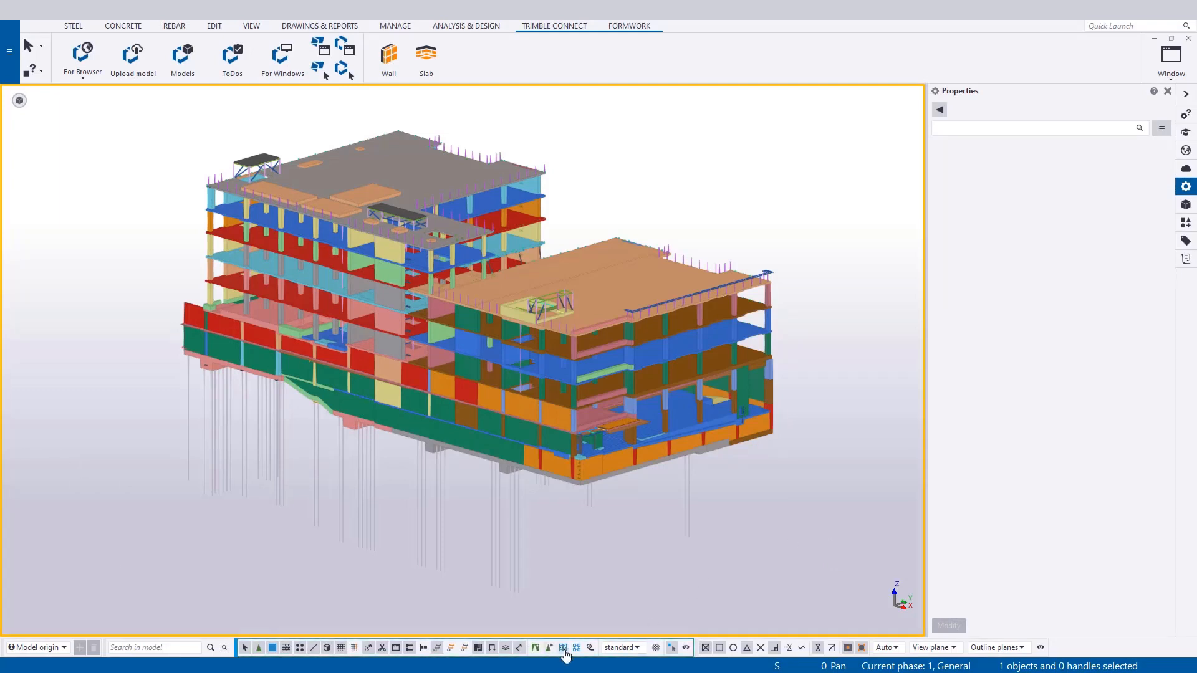
- In Tekla Structures, select the corner footing pour unit, show only that unit and inspect its reinforcement
{"action": "left_click", "coordinate": [199, 367]}
{"action": "right_click", "coordinate": [211, 415]}
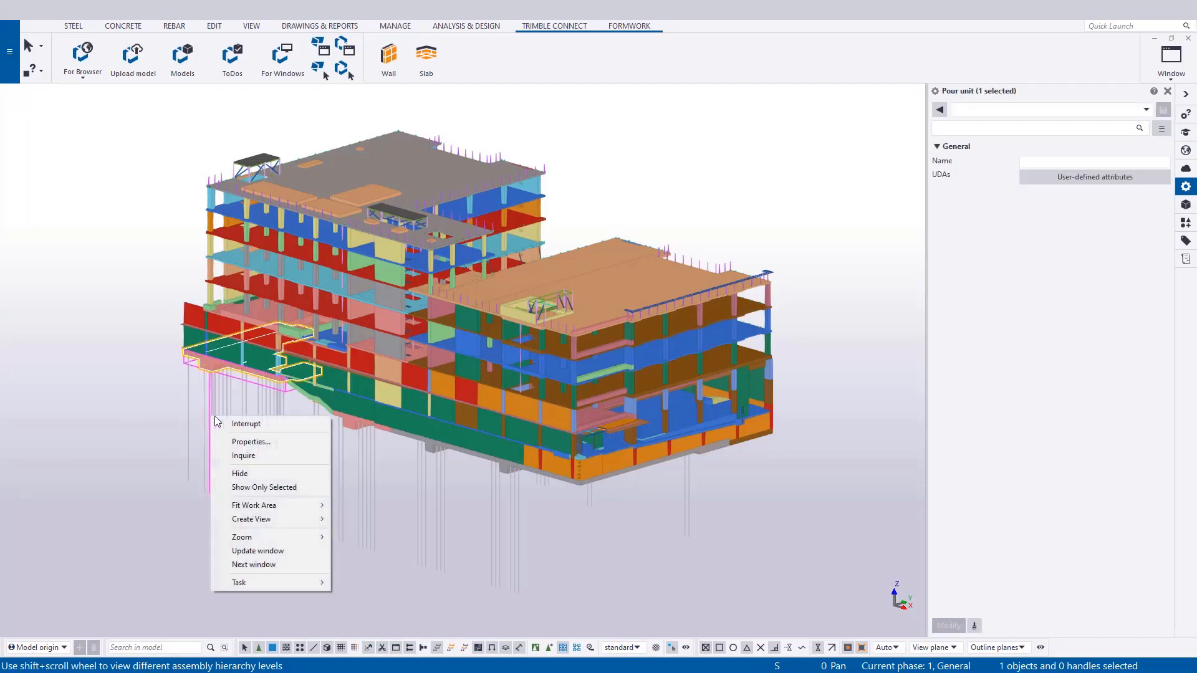
{"action": "left_click", "coordinate": [290, 489]}
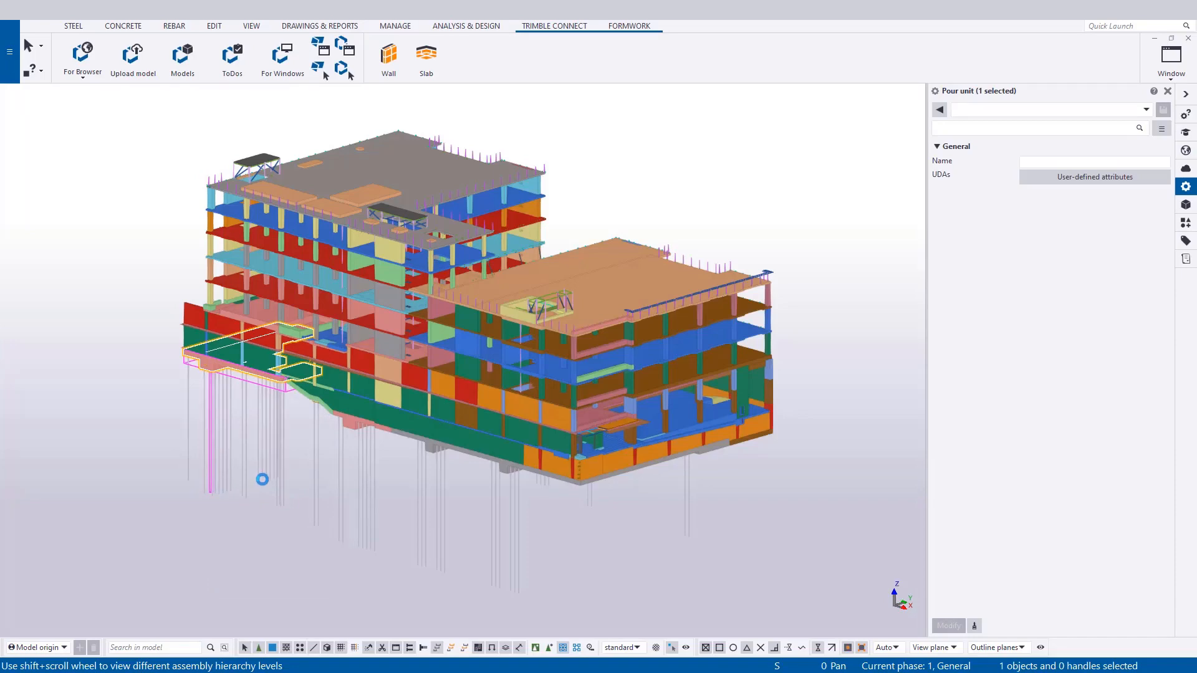
{"action": "scroll", "coordinate": [215, 364], "scroll_direction": "up", "scroll_amount": 10}
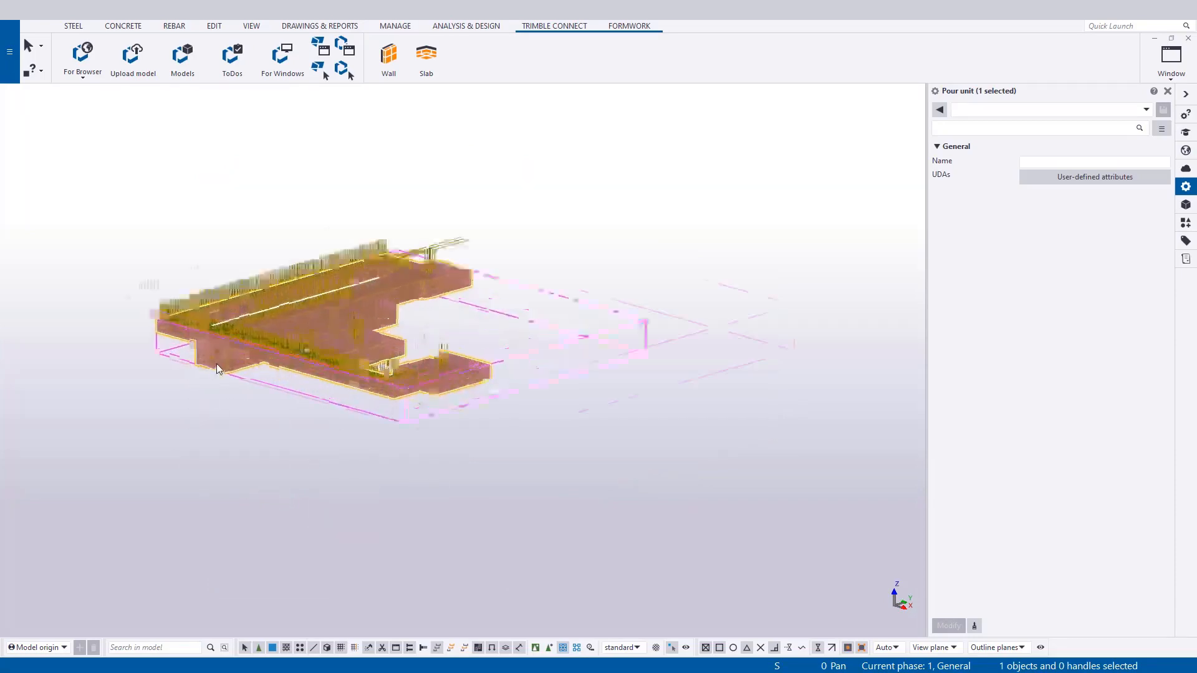
{"action": "scroll", "coordinate": [262, 376], "scroll_direction": "up", "scroll_amount": 3}
{"action": "left_click", "coordinate": [280, 368]}
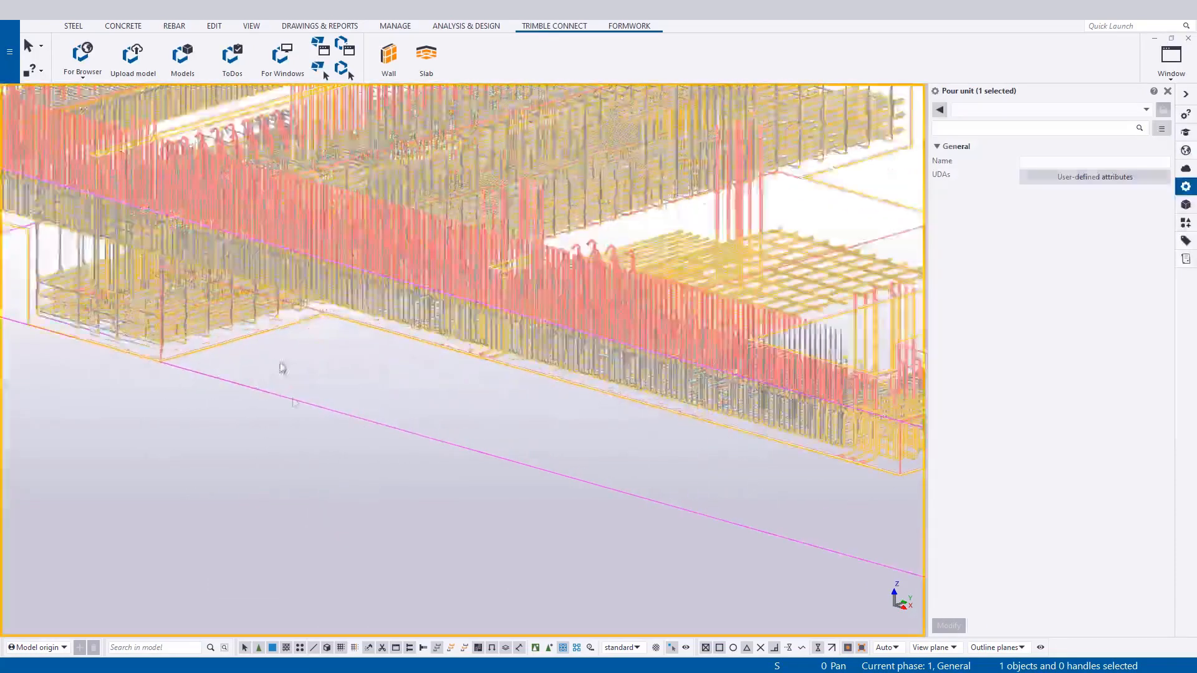
{"action": "scroll", "coordinate": [275, 374], "scroll_direction": "down", "scroll_amount": 2}
{"action": "scroll", "coordinate": [341, 428], "scroll_direction": "down", "scroll_amount": 8}
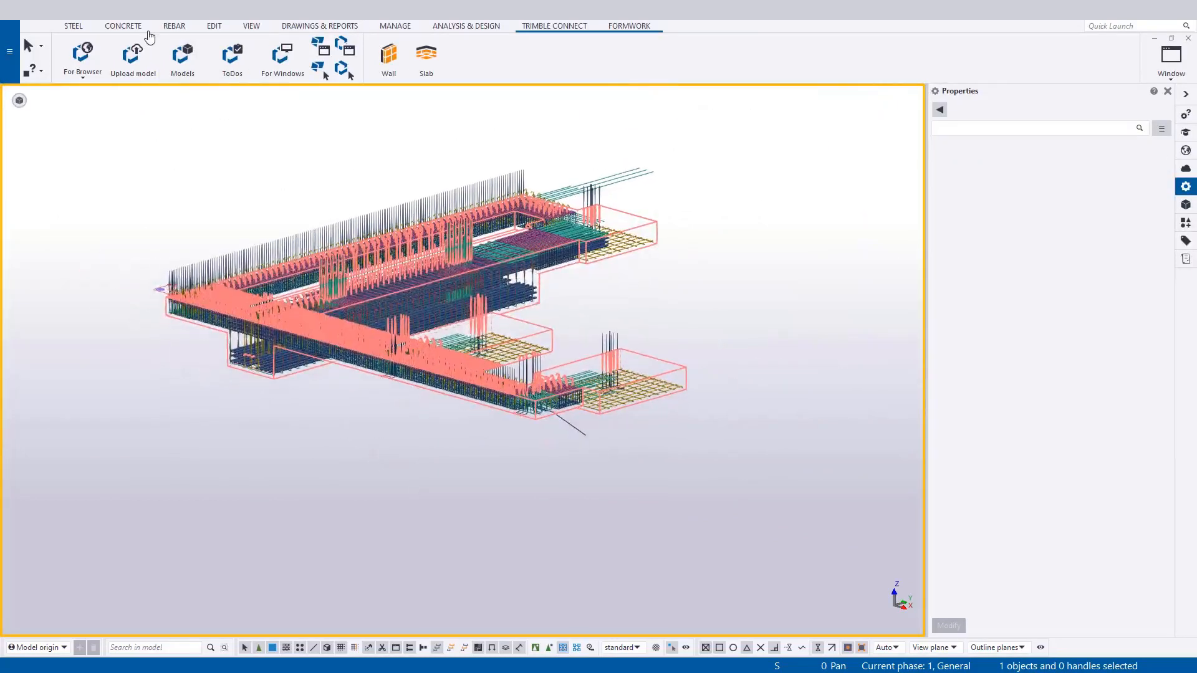
- Open the R4.2 POUR 4 general arrangement drawing from the document manager and view its top and bottom reinforcement plans
{"action": "left_click", "coordinate": [303, 29]}
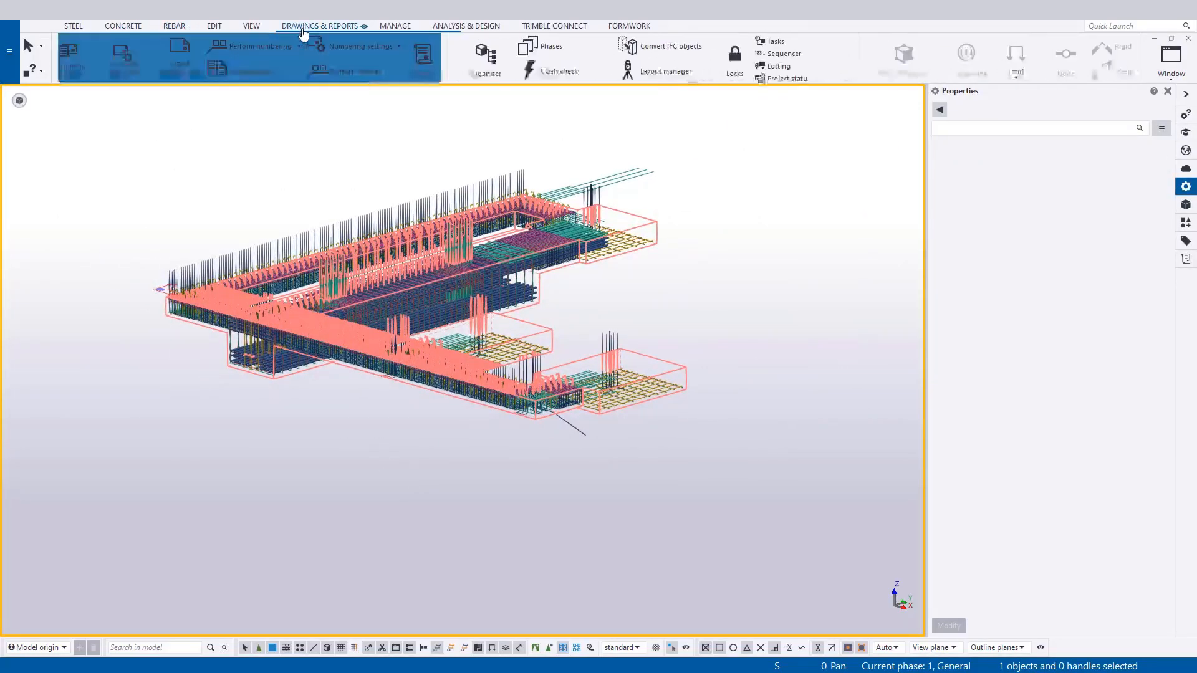
{"action": "left_click", "coordinate": [84, 59]}
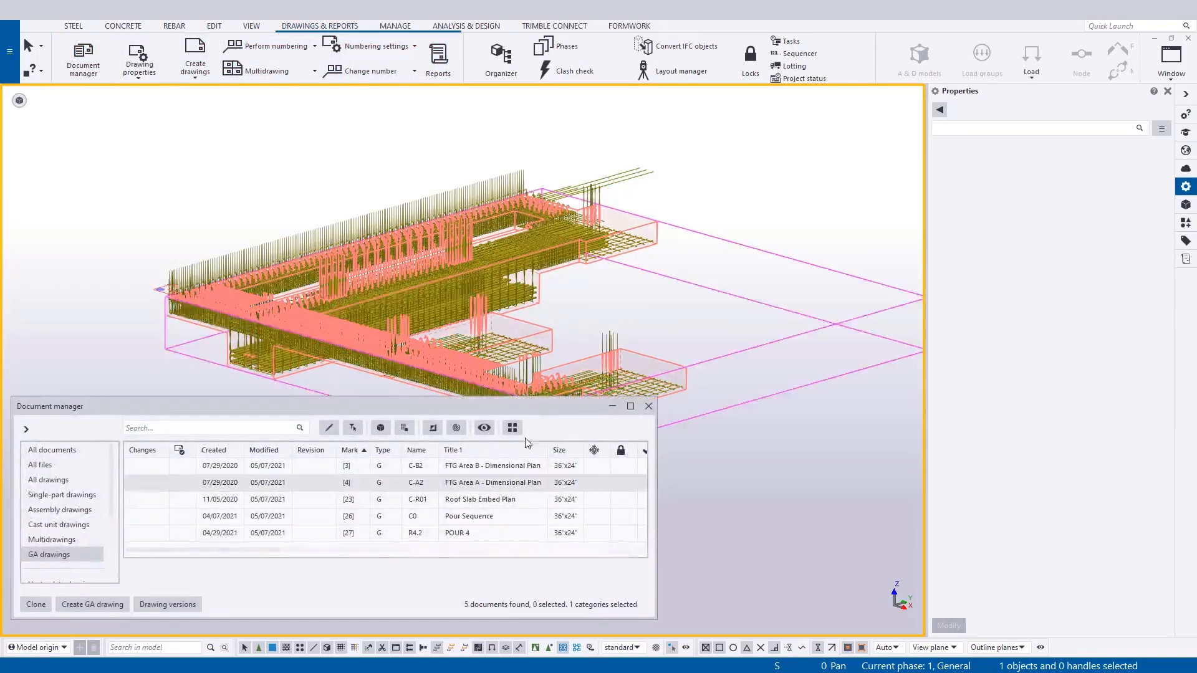
{"action": "scroll", "coordinate": [421, 310], "scroll_direction": "down", "scroll_amount": 3}
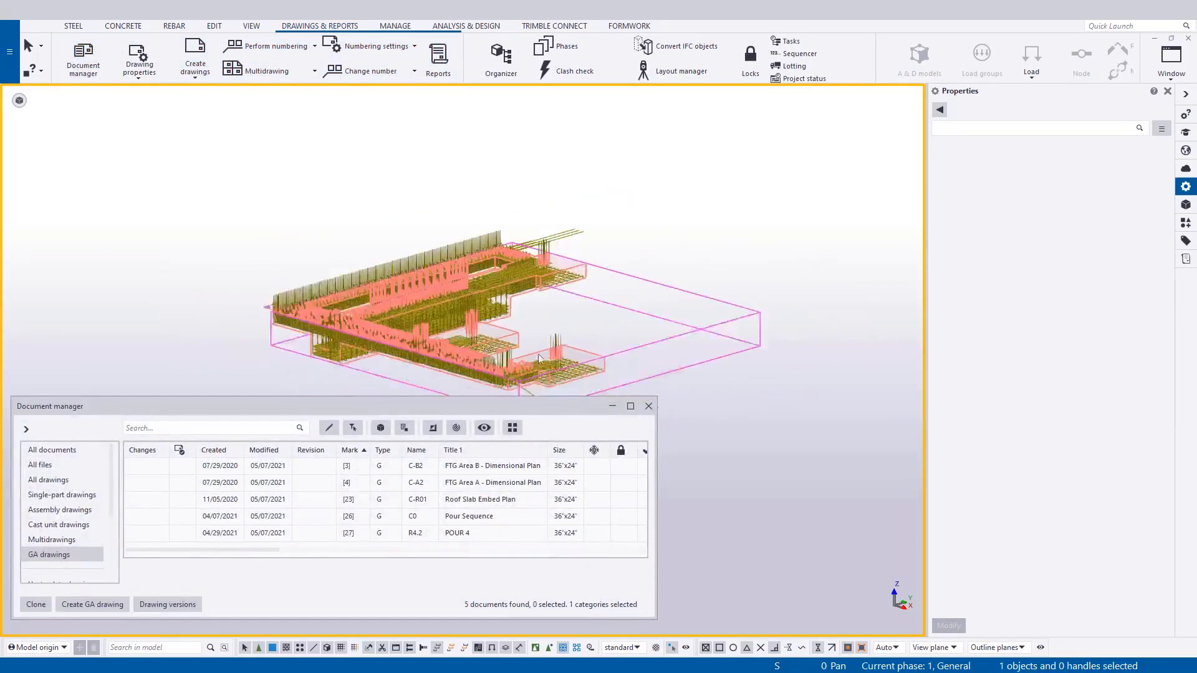
{"action": "left_click", "coordinate": [519, 537]}
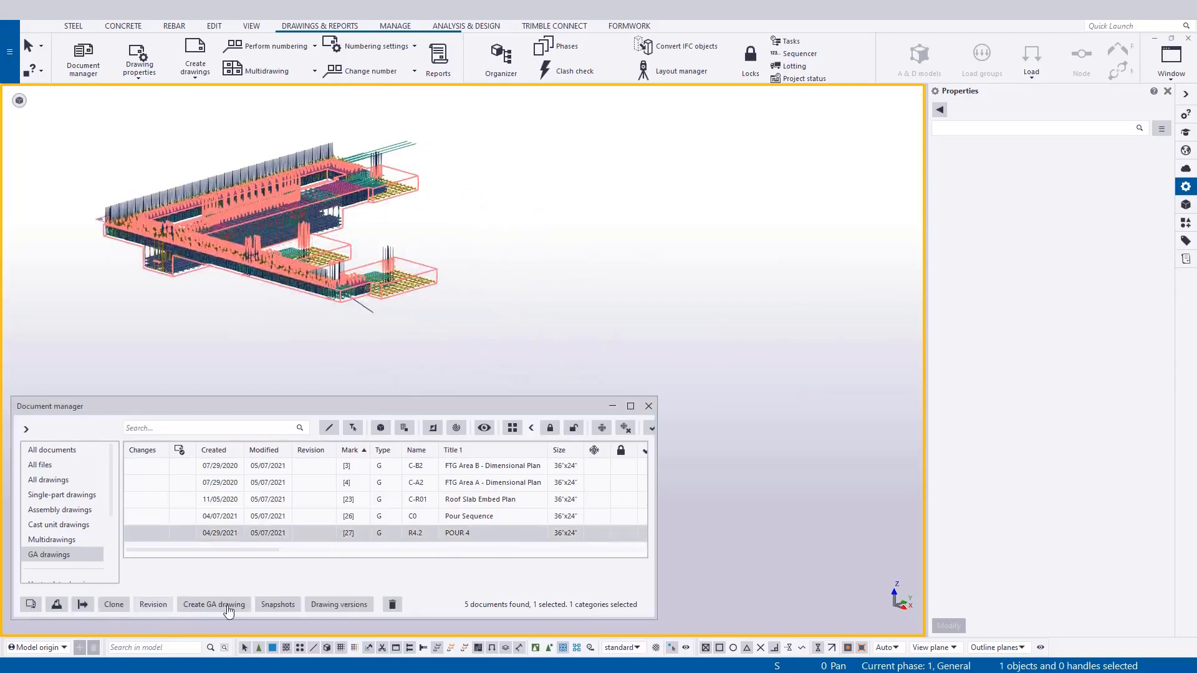
{"action": "right_click", "coordinate": [432, 538]}
{"action": "left_click", "coordinate": [364, 263]}
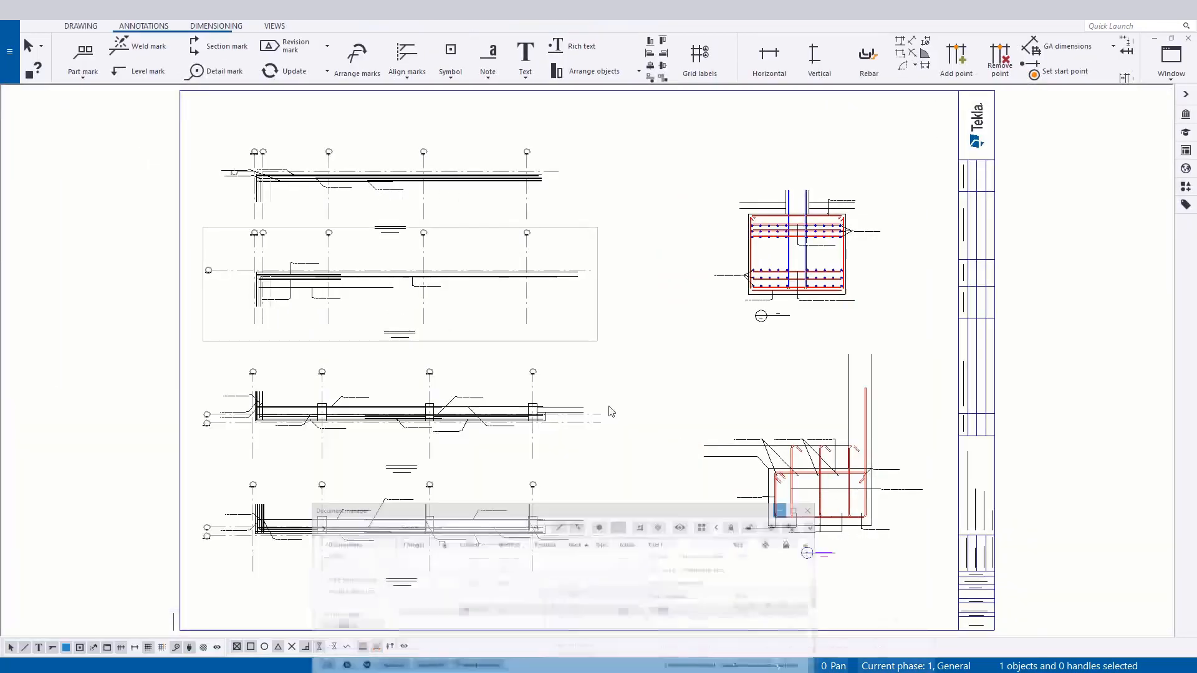
{"action": "scroll", "coordinate": [498, 324], "scroll_direction": "up", "scroll_amount": 5}
{"action": "middle_click_drag", "start_coordinate": [436, 293], "coordinate": [430, 347]}
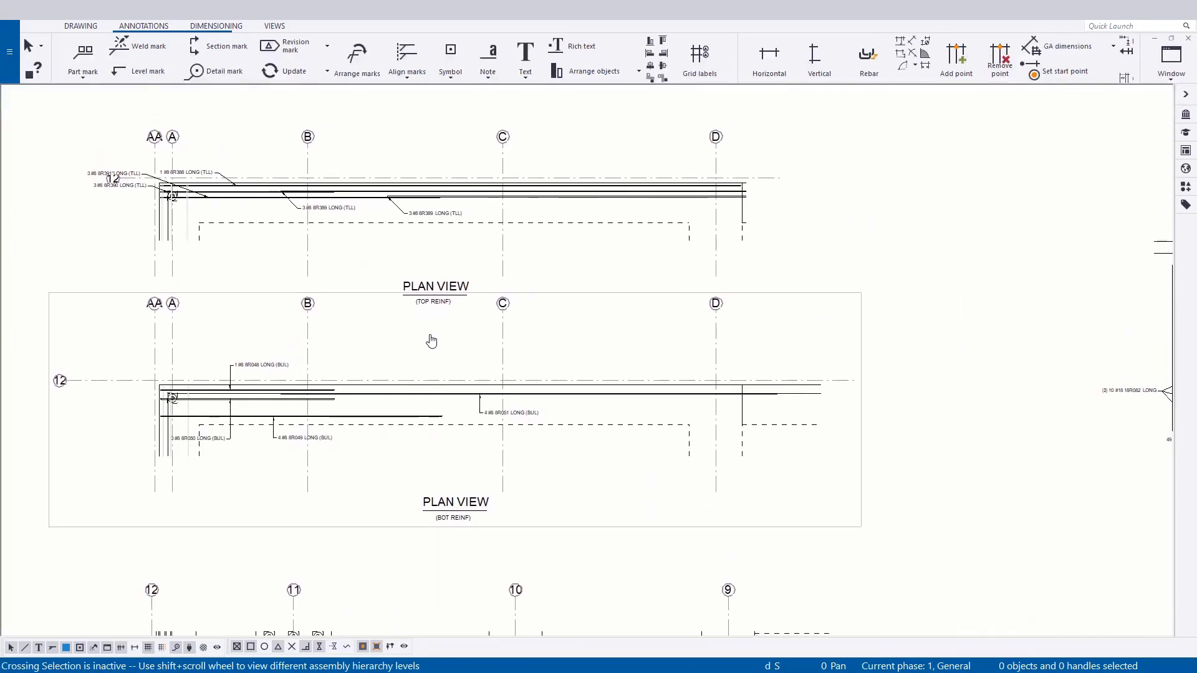
- Examine the remaining top and bottom reinforcement plans and the section views on the POUR 4 drawing
{"action": "scroll", "coordinate": [430, 342], "scroll_direction": "down", "scroll_amount": 3}
{"action": "middle_click_drag", "start_coordinate": [596, 544], "coordinate": [588, 406]}
{"action": "scroll", "coordinate": [505, 488], "scroll_direction": "up", "scroll_amount": 3}
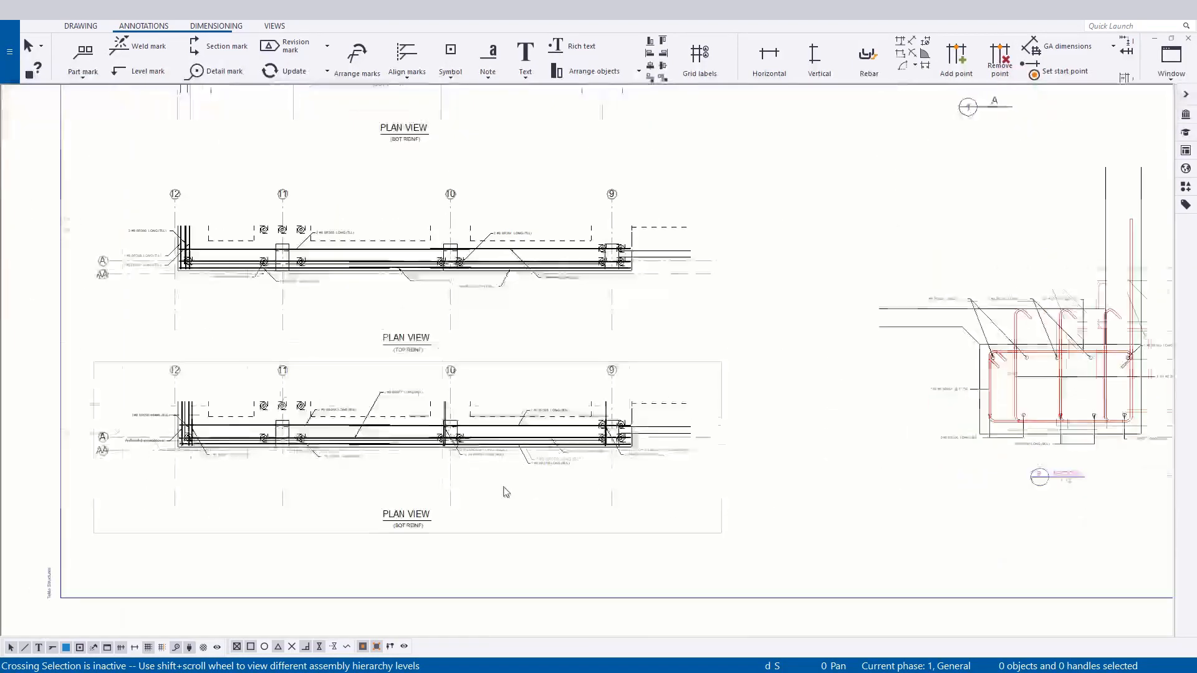
{"action": "middle_click_drag", "start_coordinate": [542, 512], "coordinate": [603, 553]}
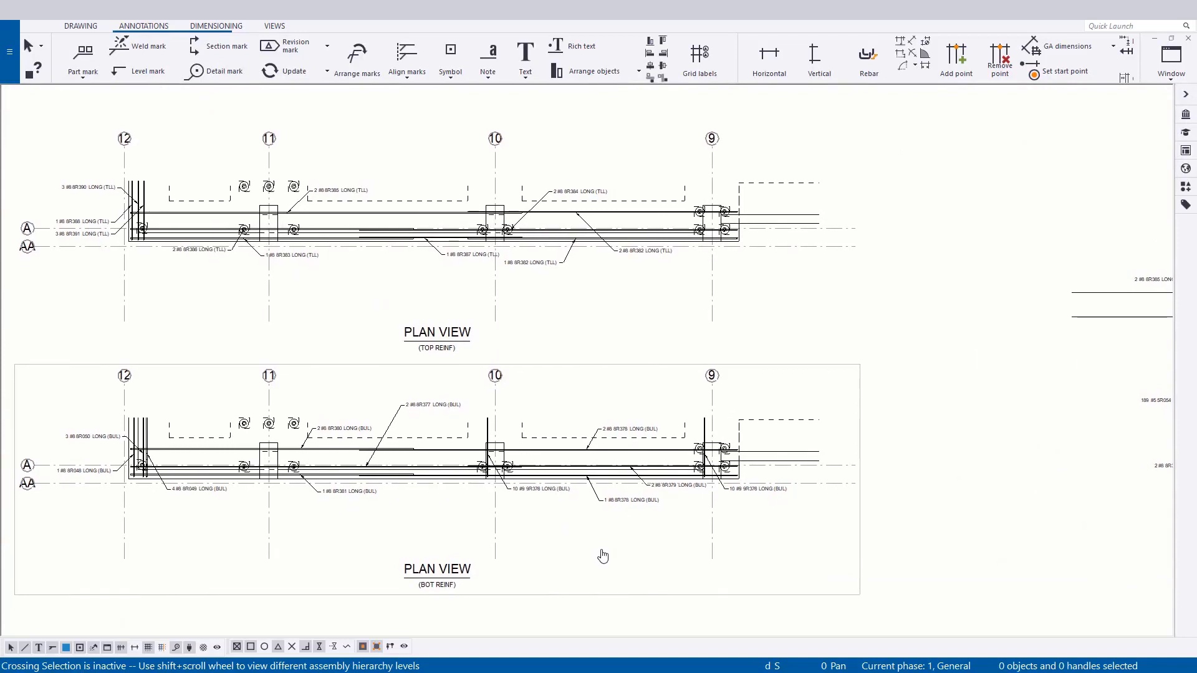
{"action": "scroll", "coordinate": [213, 450], "scroll_direction": "down", "scroll_amount": 4}
{"action": "middle_click_drag", "start_coordinate": [674, 434], "coordinate": [416, 507]}
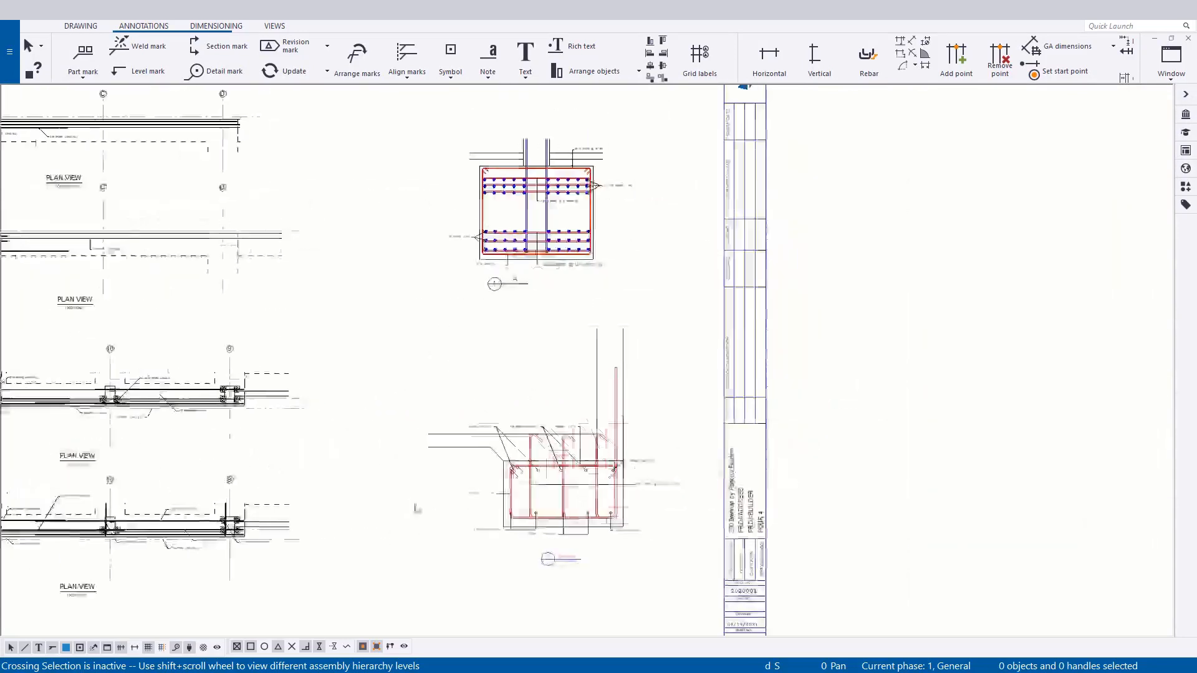
{"action": "scroll", "coordinate": [605, 405], "scroll_direction": "up", "scroll_amount": 1}
{"action": "scroll", "coordinate": [687, 396], "scroll_direction": "down", "scroll_amount": 1}
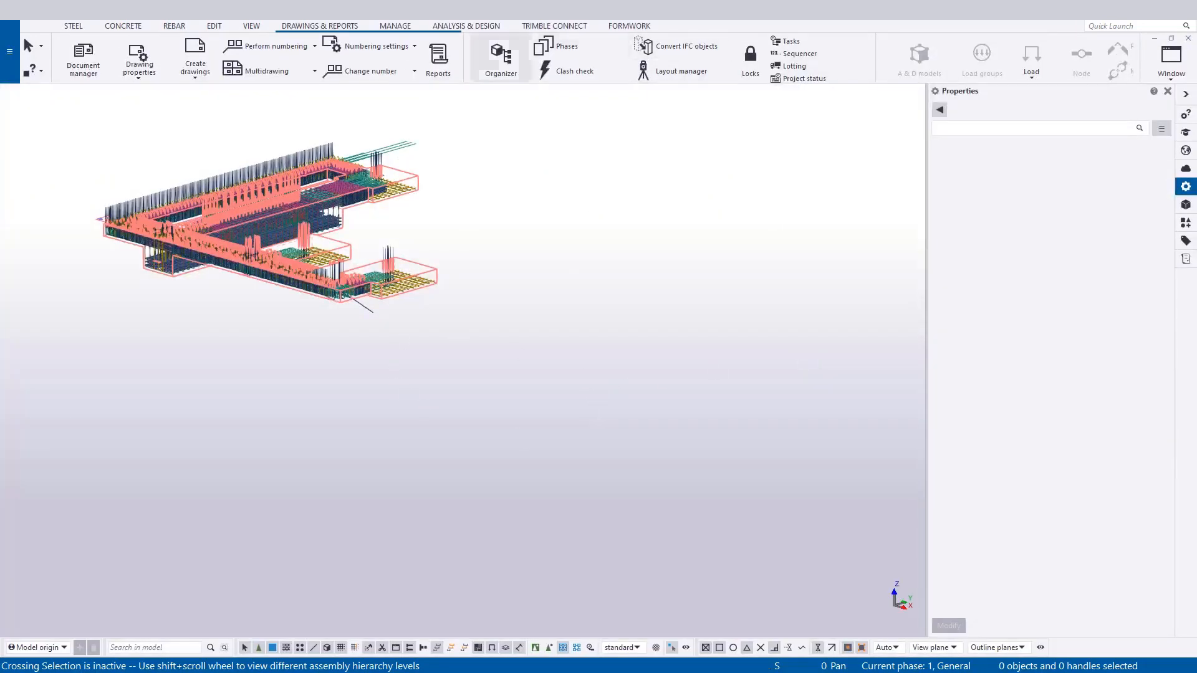
- Open the document manager, find the LinkingDocumentsToTrimbleConnect application in the components catalog by searching "linking", and launch it
{"action": "left_click", "coordinate": [83, 57]}
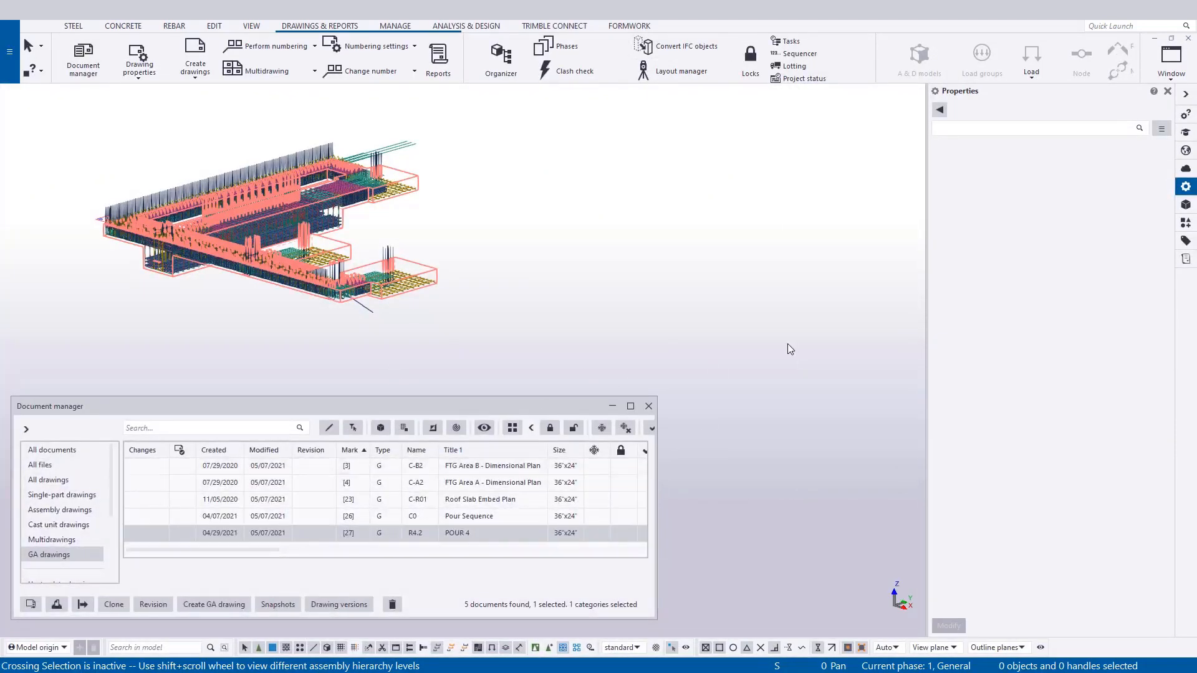
{"action": "left_click", "coordinate": [790, 349]}
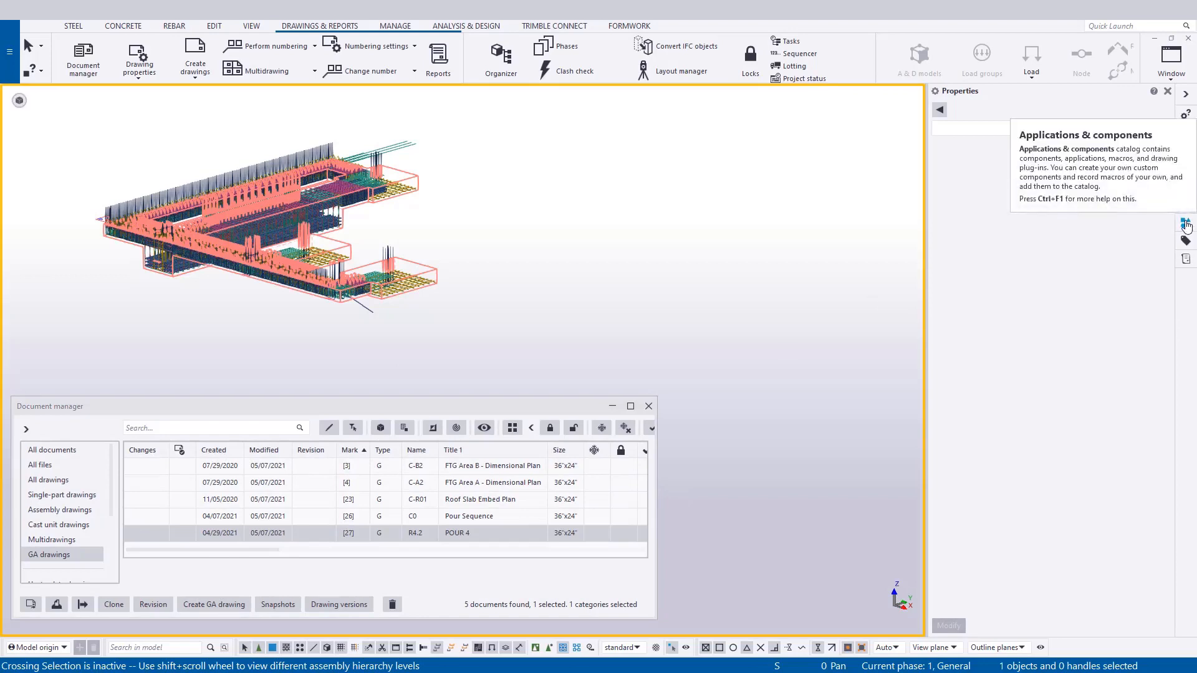
{"action": "left_click", "coordinate": [1186, 223]}
{"action": "left_click", "coordinate": [995, 125]}
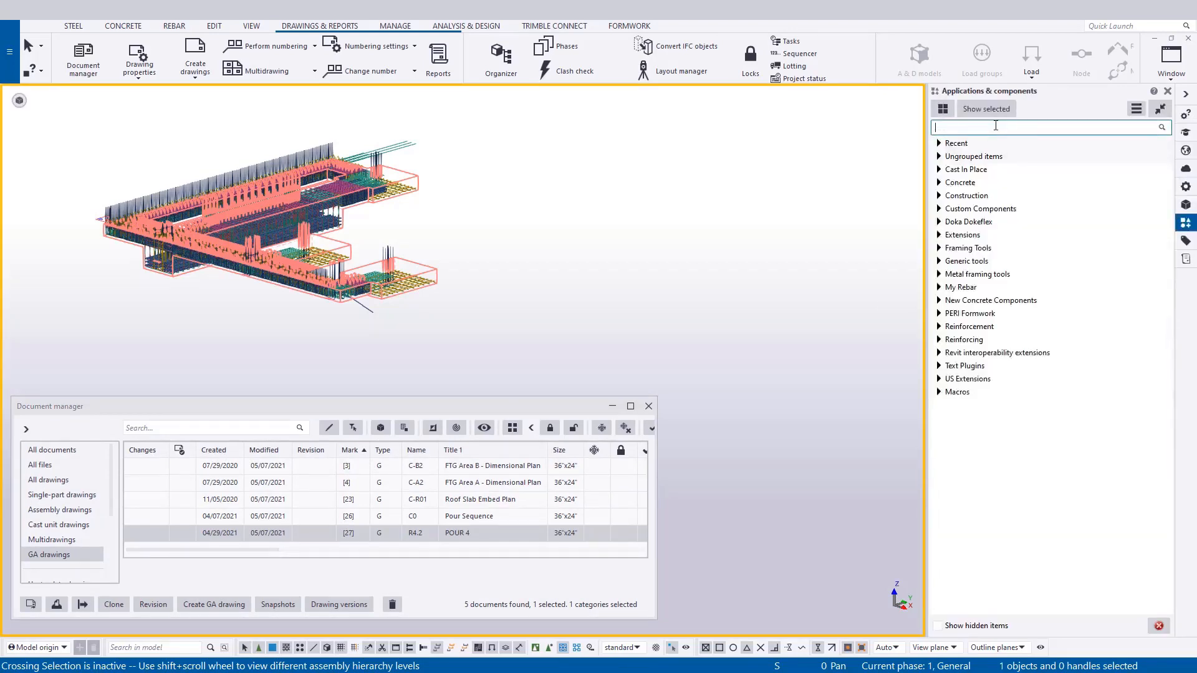
{"action": "type", "text": "linking"}
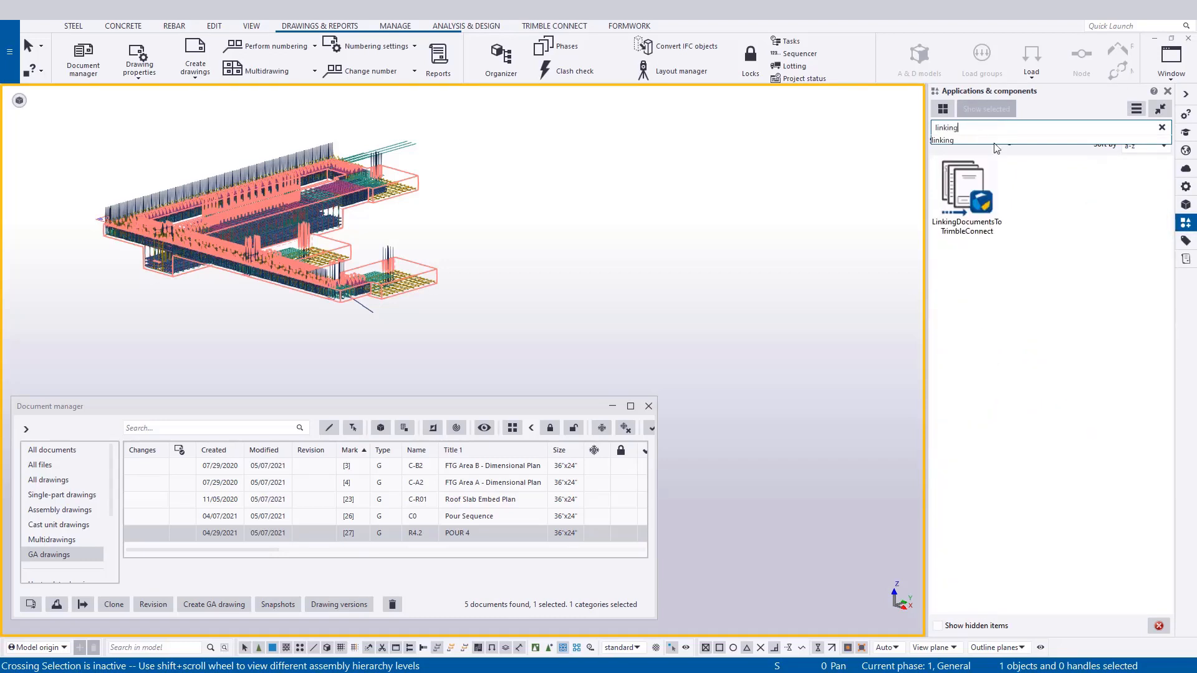
{"action": "left_click", "coordinate": [1000, 190]}
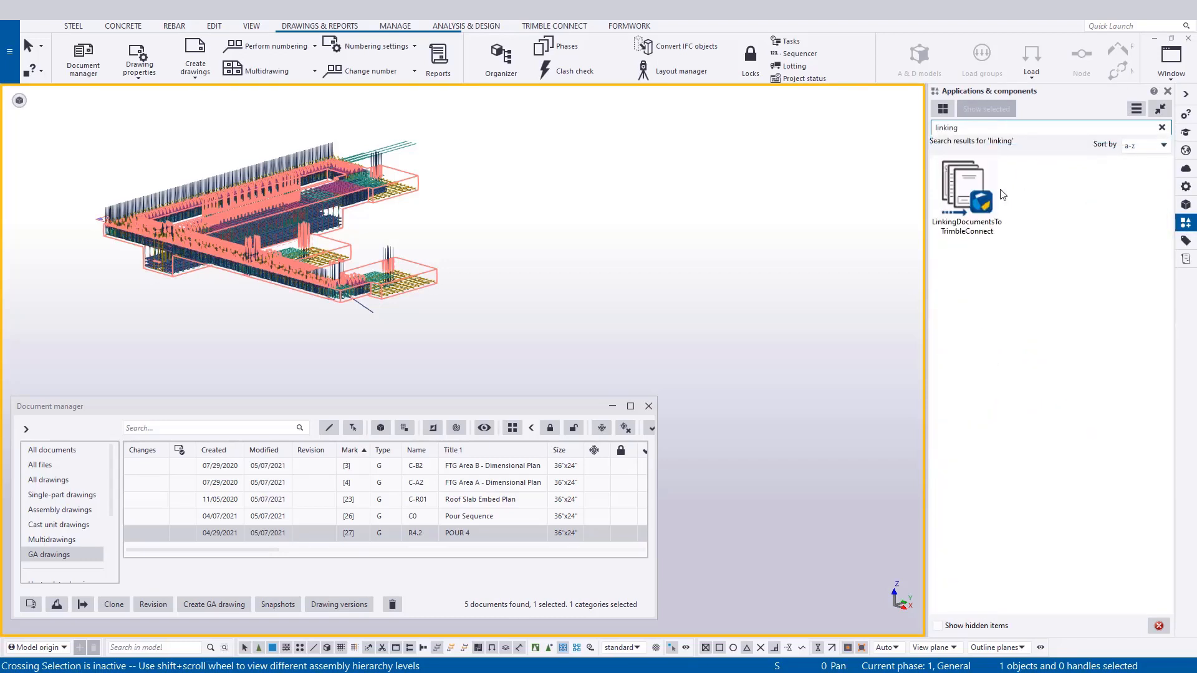
{"action": "double_click", "coordinate": [963, 190]}
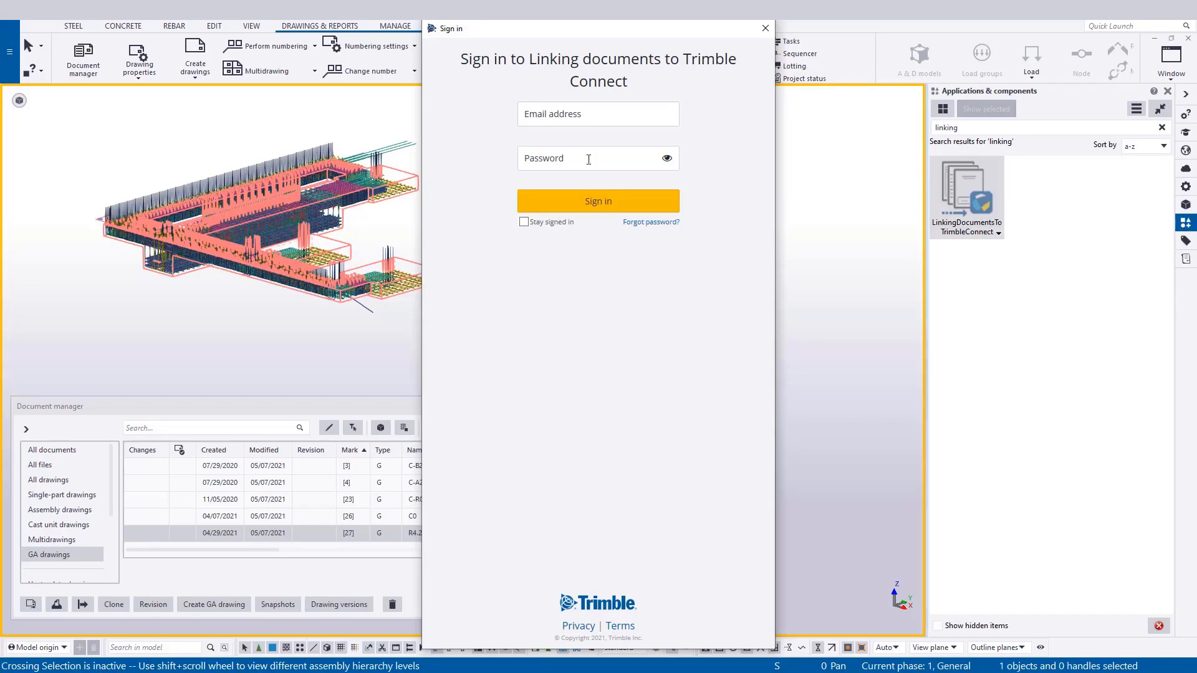
- Sign in to Linking documents to Trimble Connect with Stay signed in, and place its dialog clear of the document manager
{"action": "left_click", "coordinate": [563, 223]}
{"action": "left_click", "coordinate": [586, 203]}
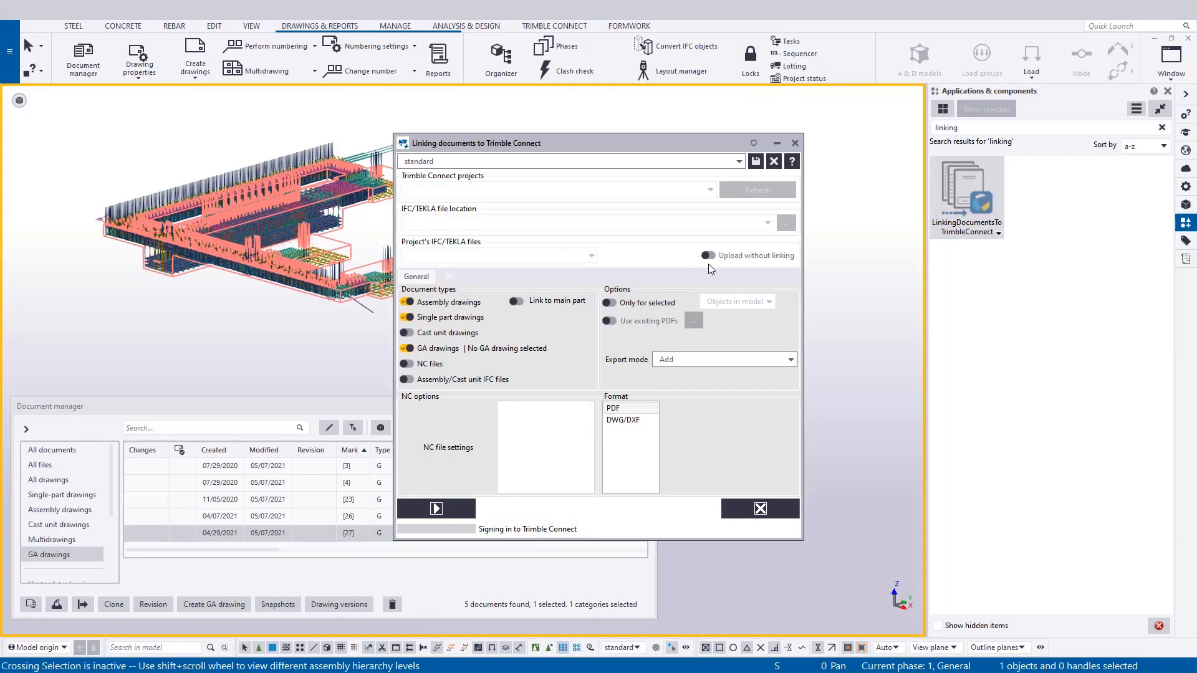
{"action": "left_click_drag", "start_coordinate": [573, 144], "coordinate": [859, 223]}
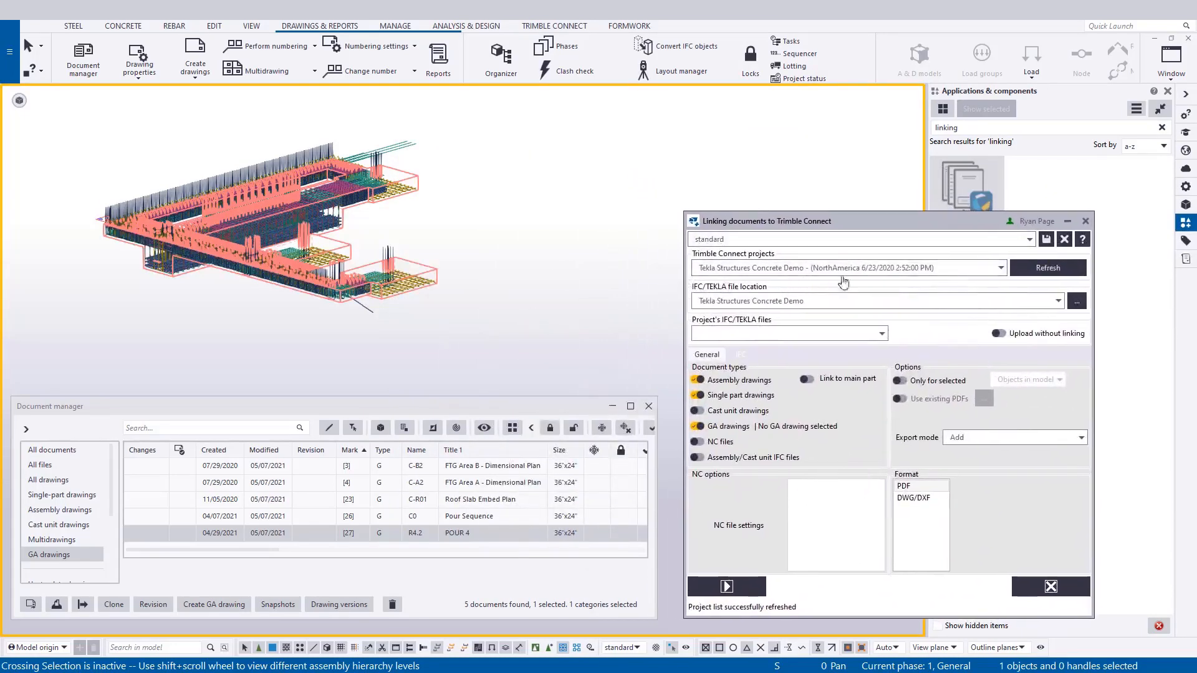
- Check the saved settings, Trimble Connect project, IFC/TEKLA file location and project file choices in the linking dialog
{"action": "left_click", "coordinate": [1022, 240]}
{"action": "left_click", "coordinate": [971, 226]}
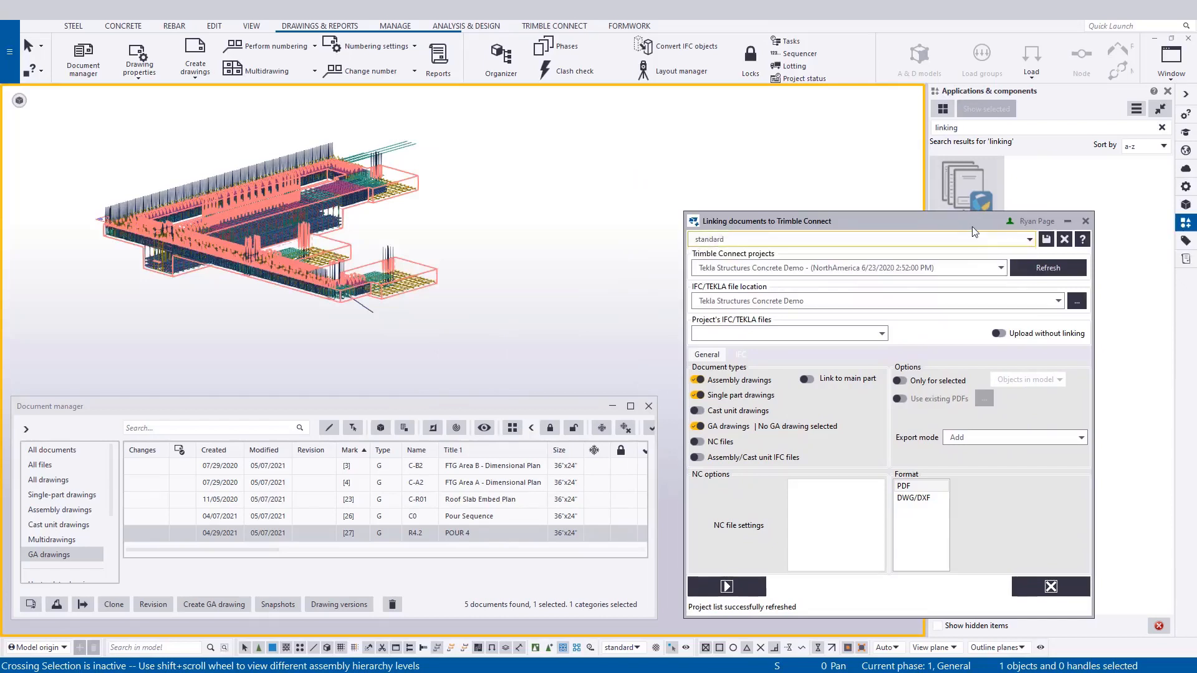
{"action": "left_click", "coordinate": [1001, 269]}
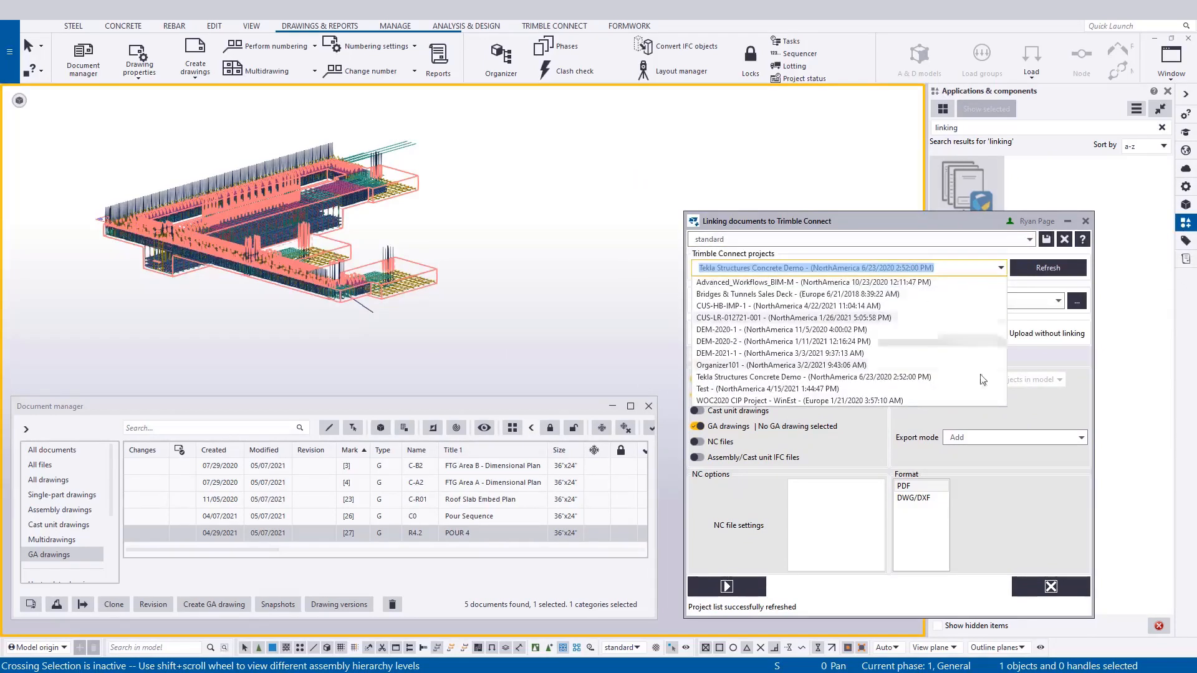
{"action": "left_click", "coordinate": [1041, 325]}
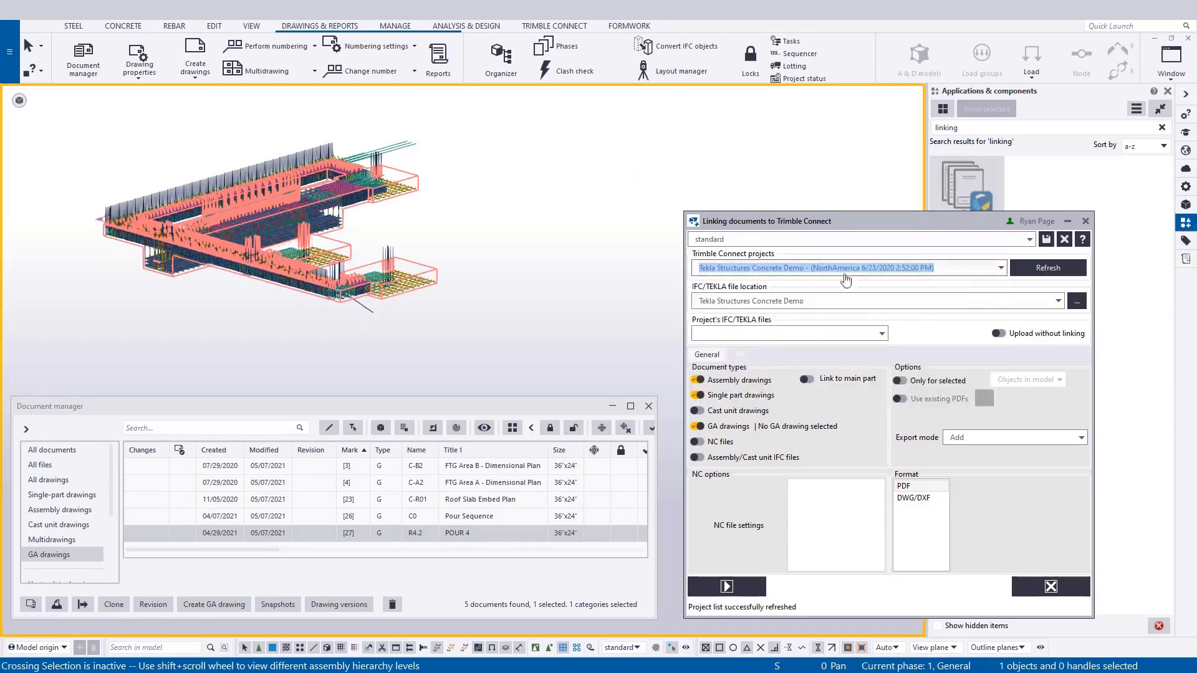
{"action": "left_click", "coordinate": [1055, 306]}
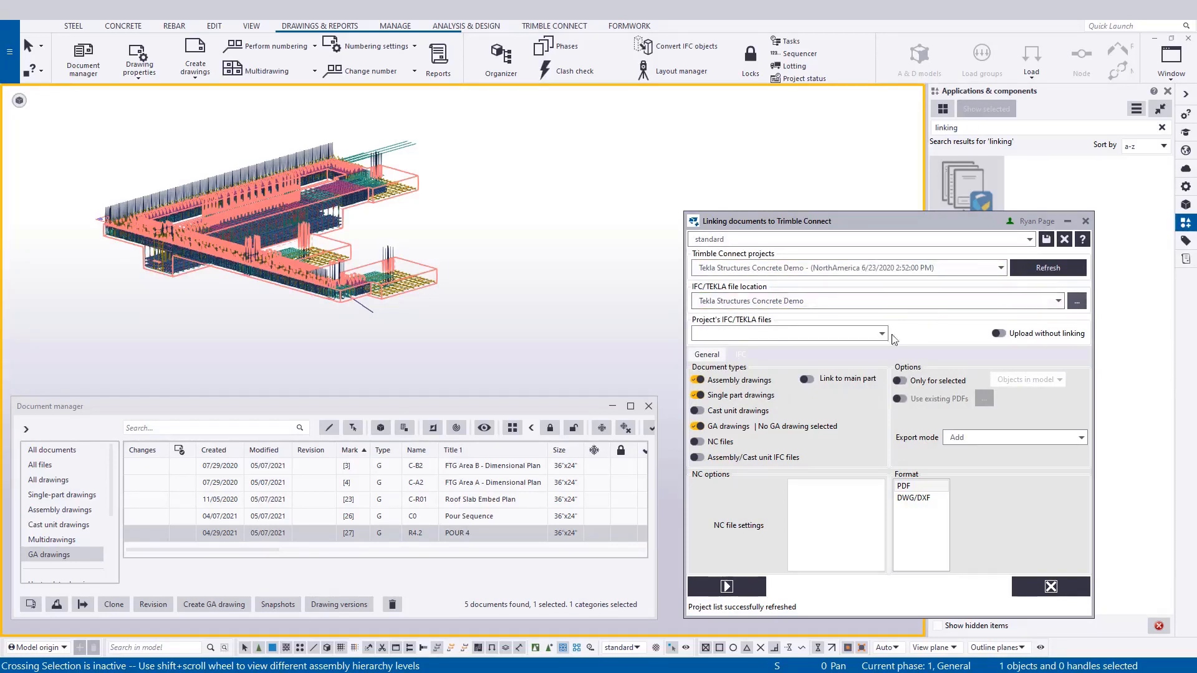
{"action": "left_click", "coordinate": [803, 335]}
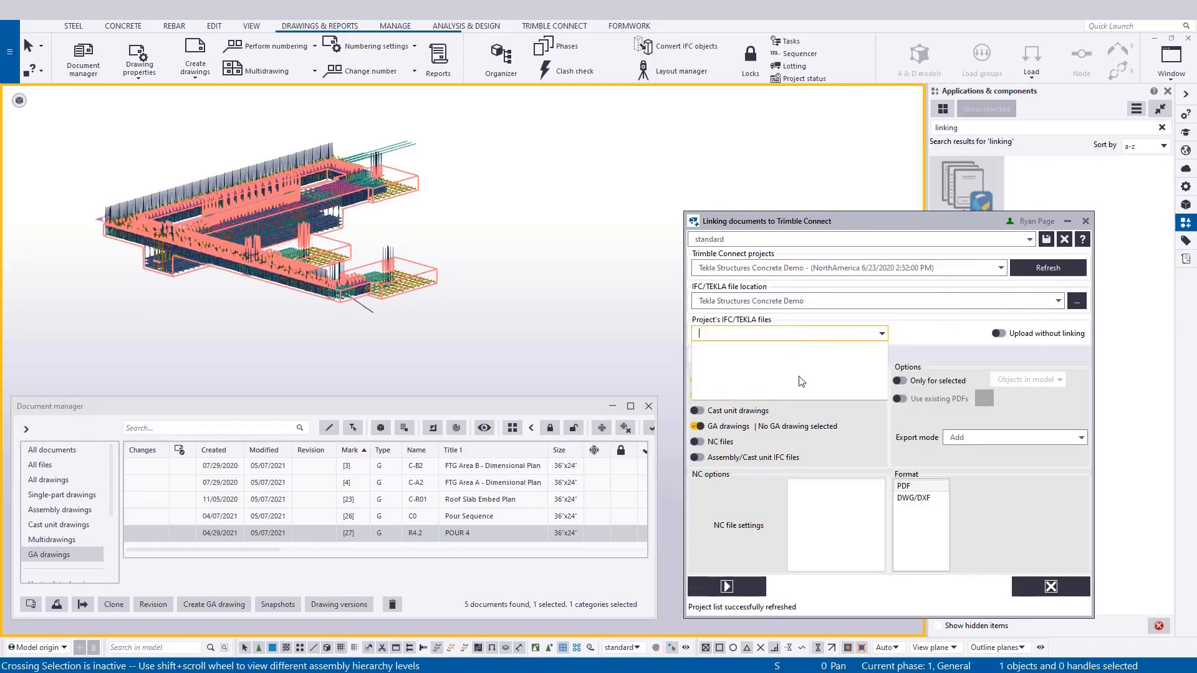
{"action": "left_click", "coordinate": [945, 331]}
- Choose 270B-MAIN-Pours.ifcZIP from the 270B Models Concrete folder as the model file for linking
{"action": "left_click", "coordinate": [1076, 301]}
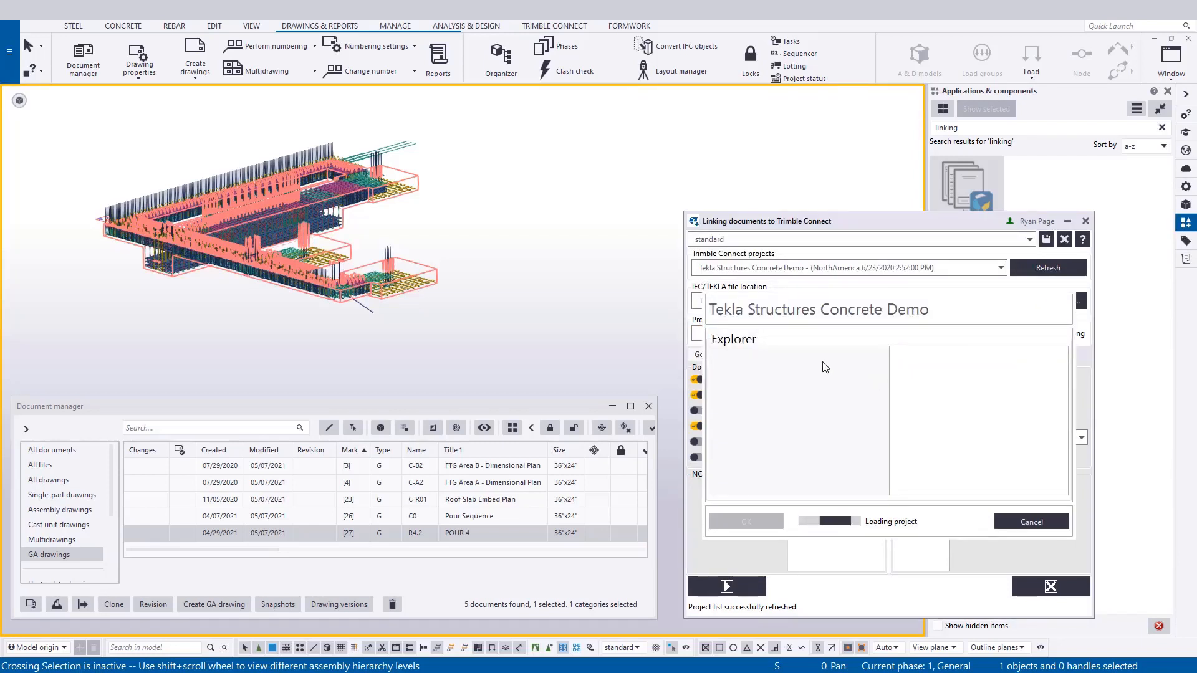
{"action": "left_click", "coordinate": [732, 403]}
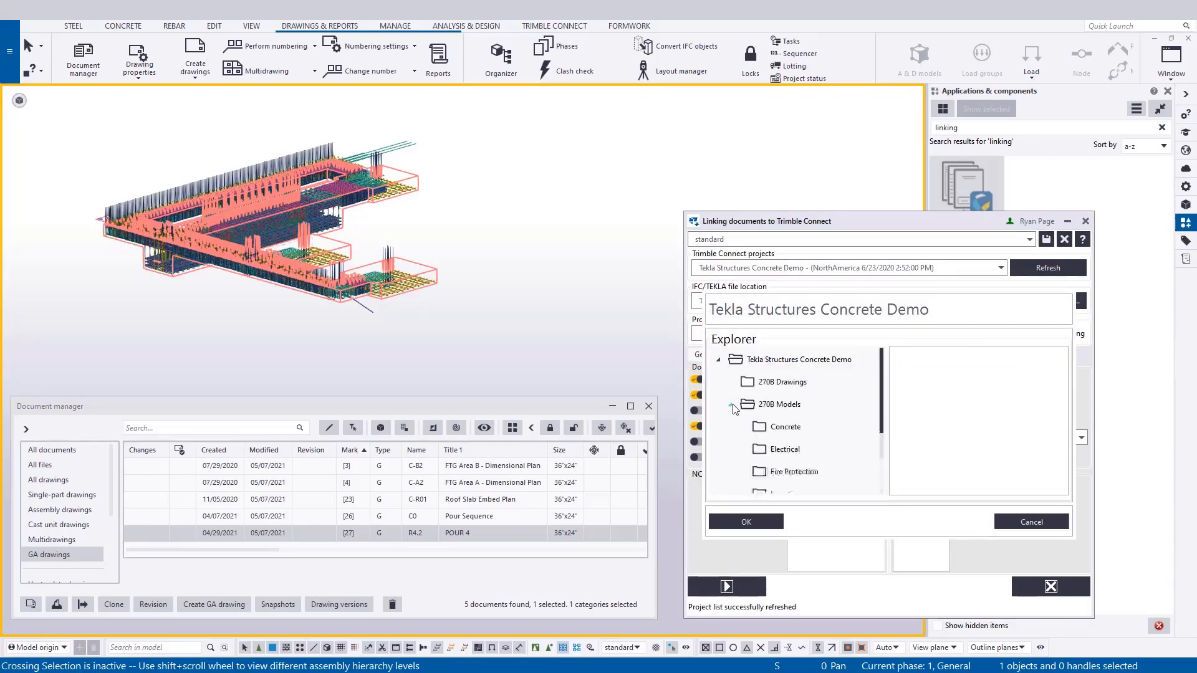
{"action": "left_click", "coordinate": [770, 428]}
{"action": "left_click", "coordinate": [925, 358]}
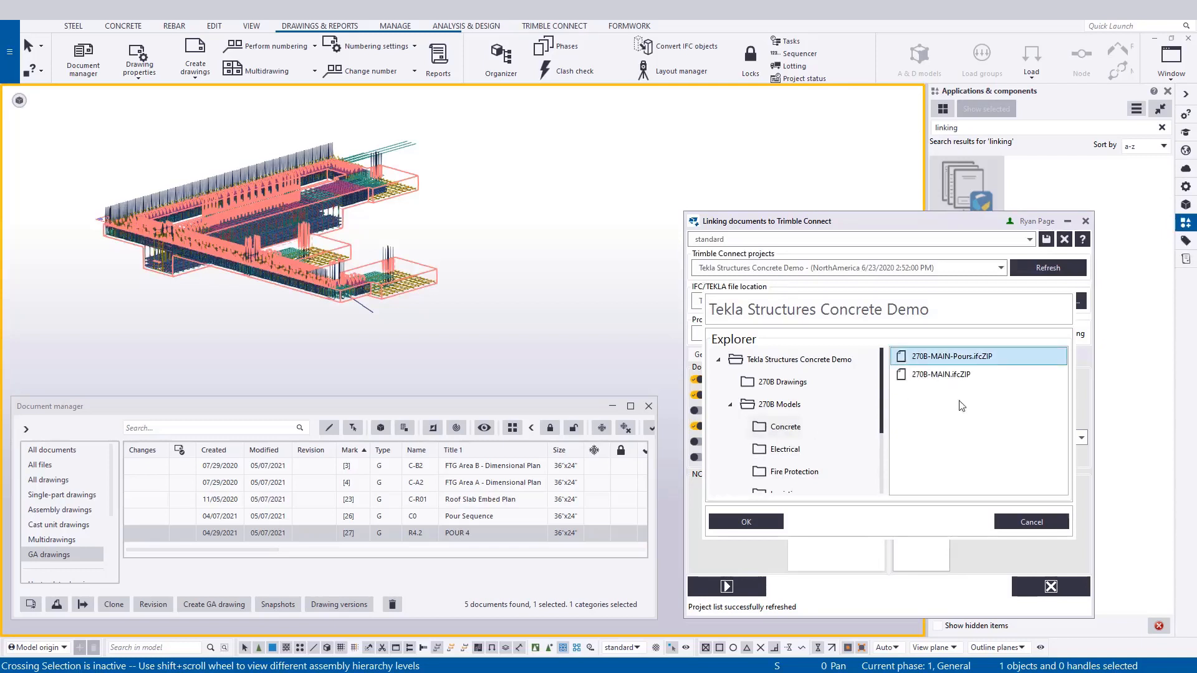
{"action": "left_click", "coordinate": [742, 523]}
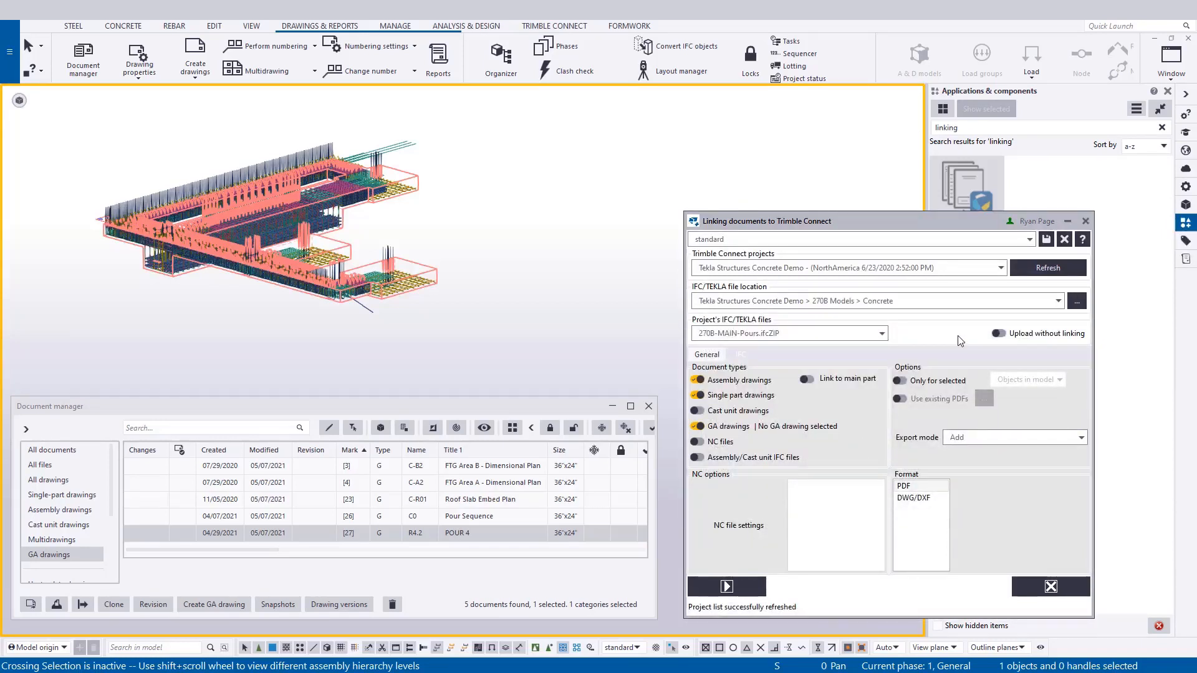
- Exclude assembly and single part drawings from linking and select the R4.2 POUR 4 GA drawing in the document manager
{"action": "left_click", "coordinate": [697, 380]}
{"action": "left_click", "coordinate": [698, 395]}
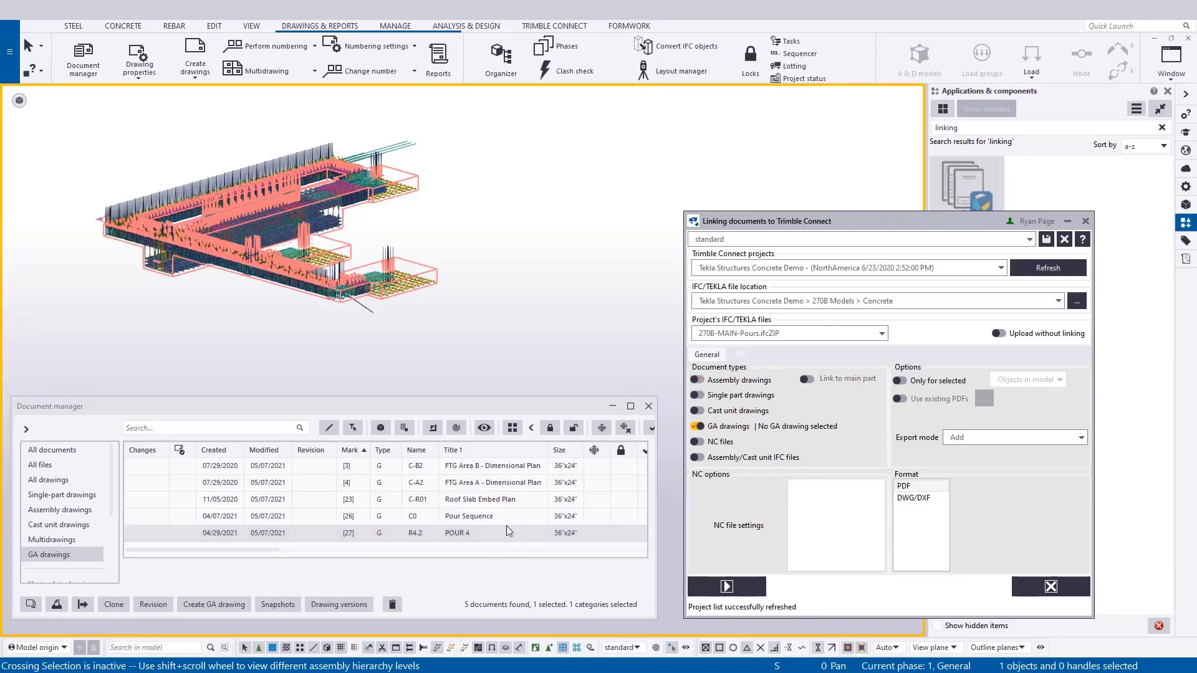
{"action": "left_click", "coordinate": [508, 531]}
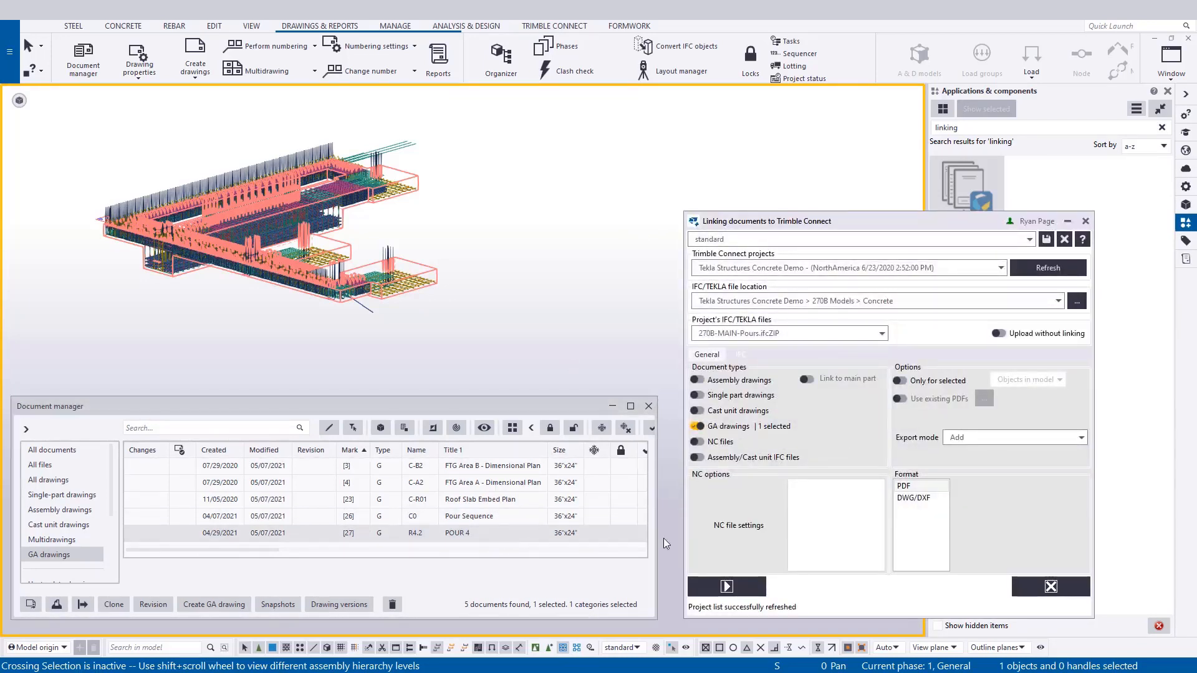
- Save the model and link documents only for selected drawings, with GA drawings included and existing PDFs from the PlotFiles folder used
{"action": "left_click", "coordinate": [899, 380]}
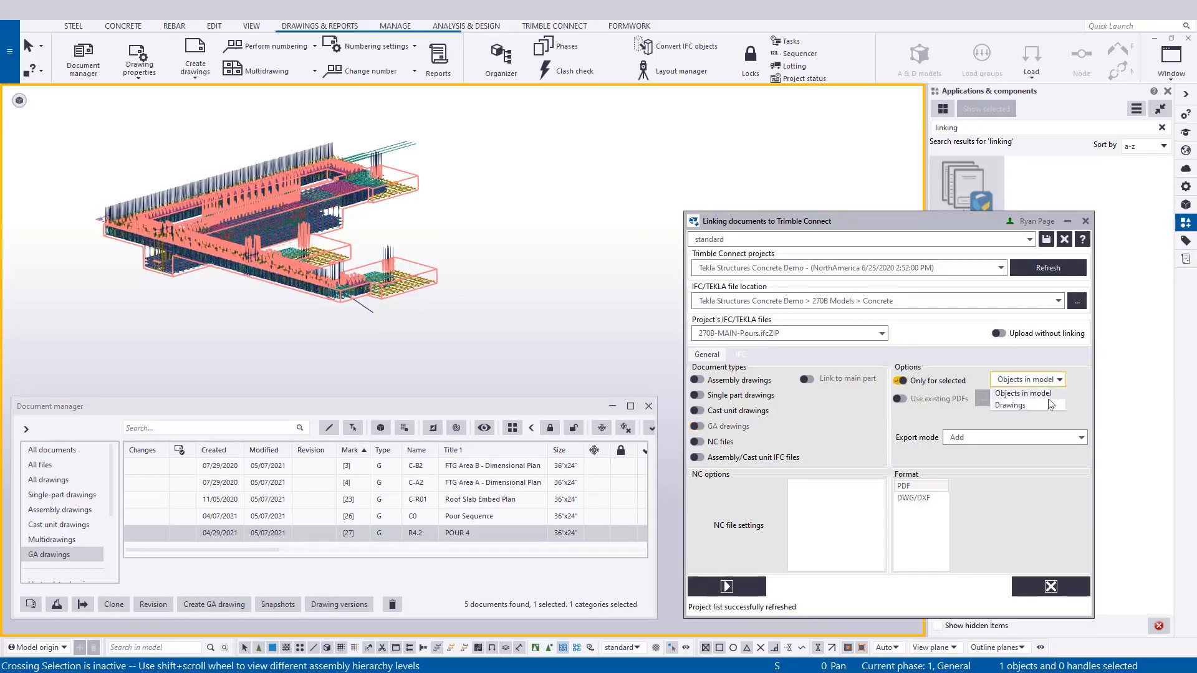
{"action": "left_click", "coordinate": [696, 426]}
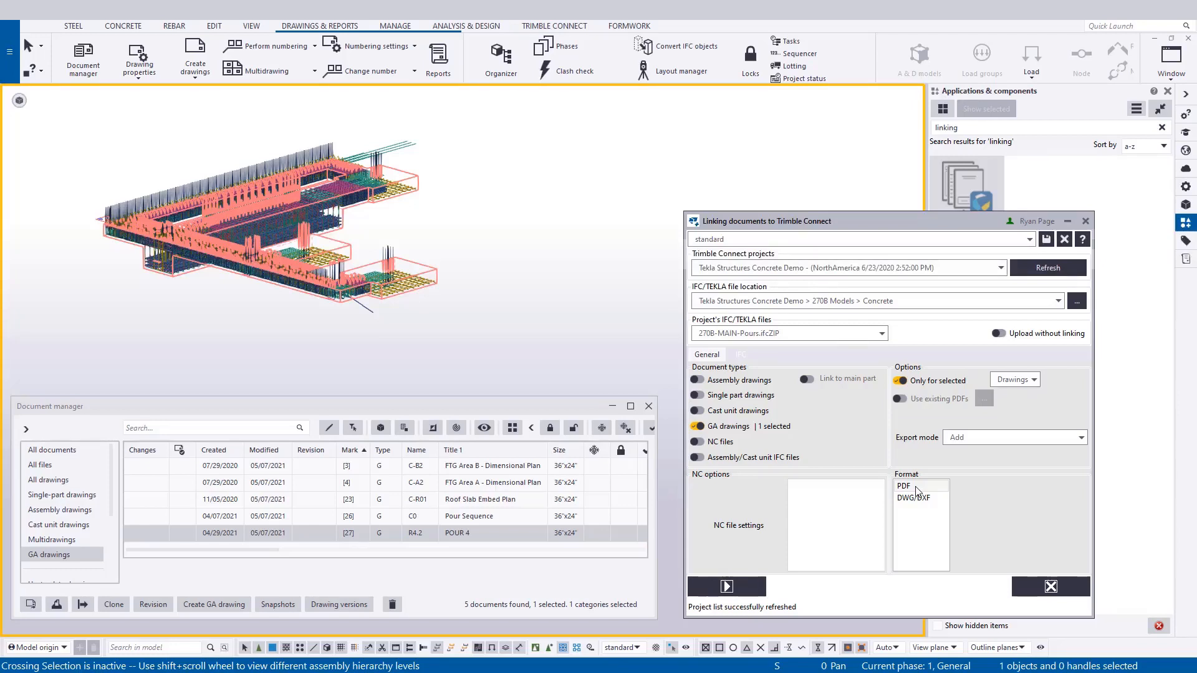
{"action": "left_click", "coordinate": [900, 398]}
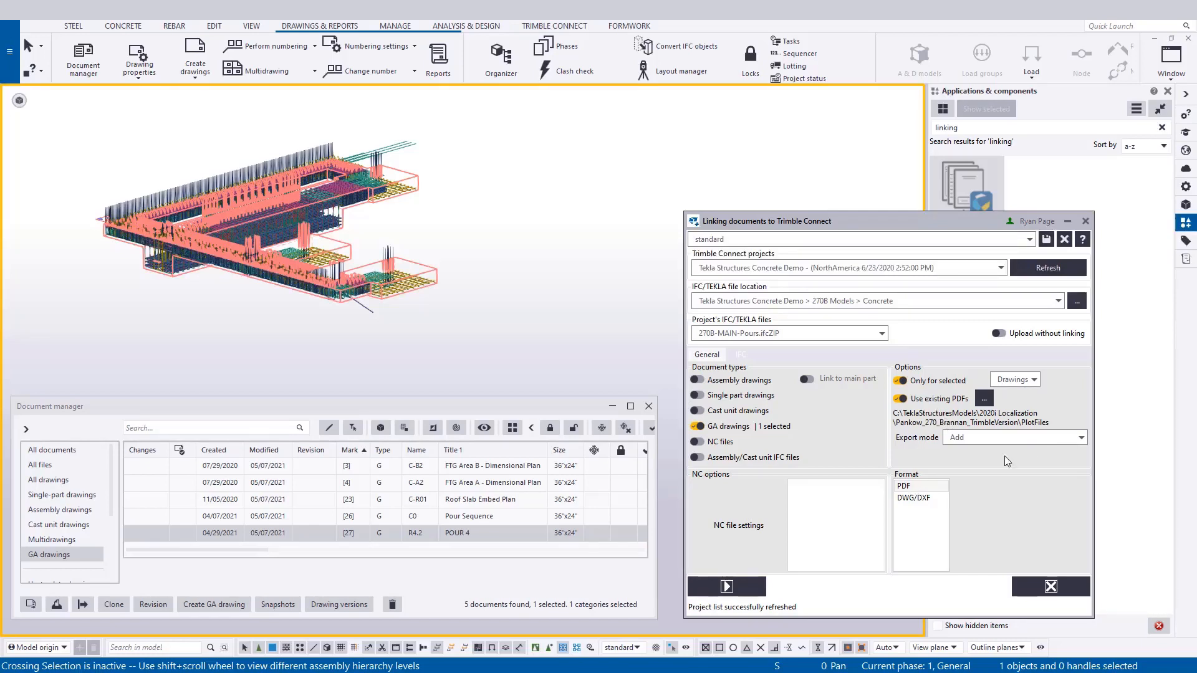
{"action": "left_click", "coordinate": [726, 586]}
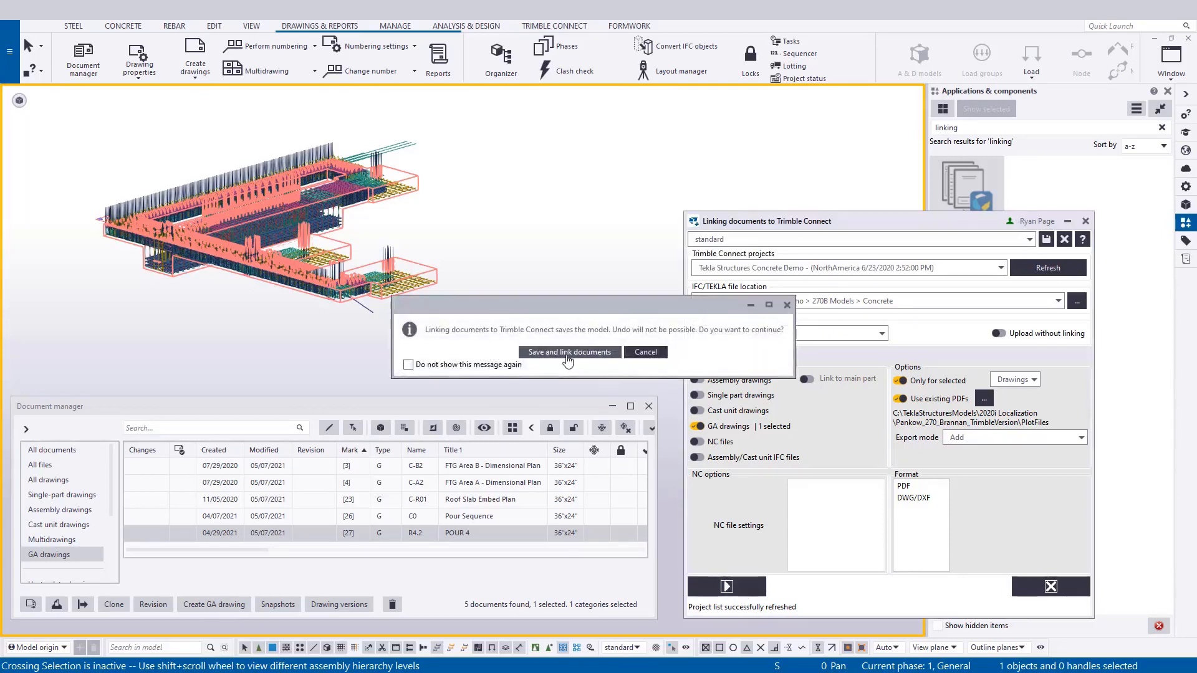
{"action": "left_click", "coordinate": [568, 353]}
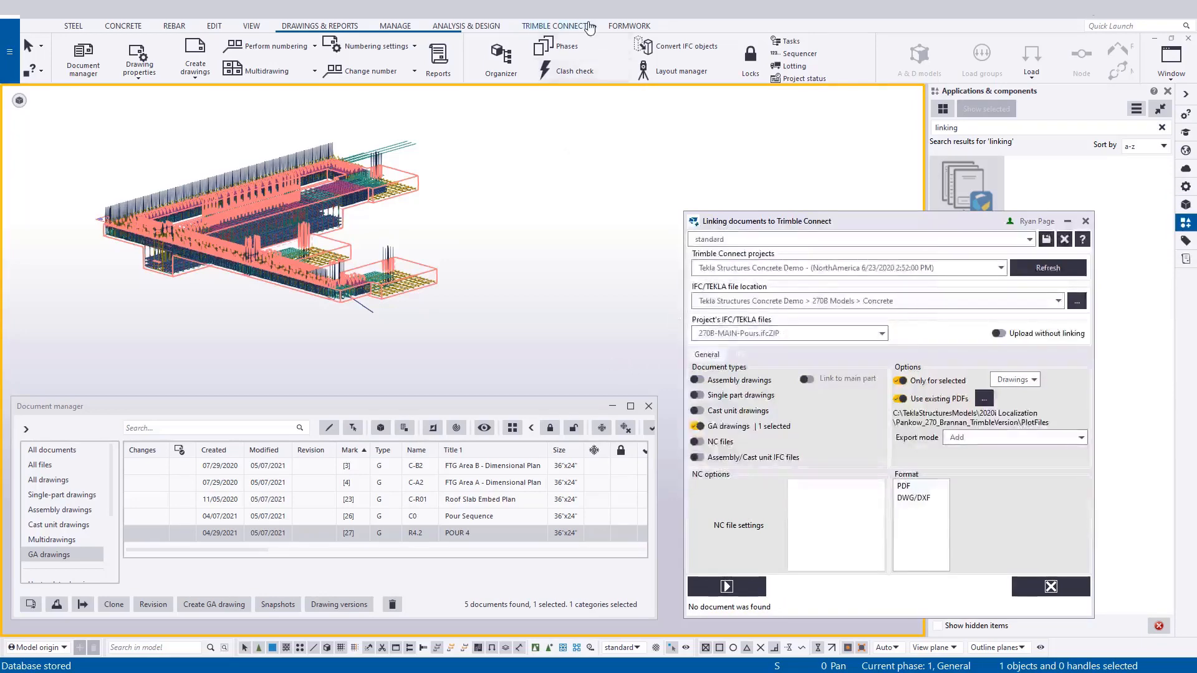
- Switch to Trimble Connect for Browser and expand the LinkingDocumentsToTrimbleConnect folder in the project's model list
{"action": "left_click", "coordinate": [555, 25]}
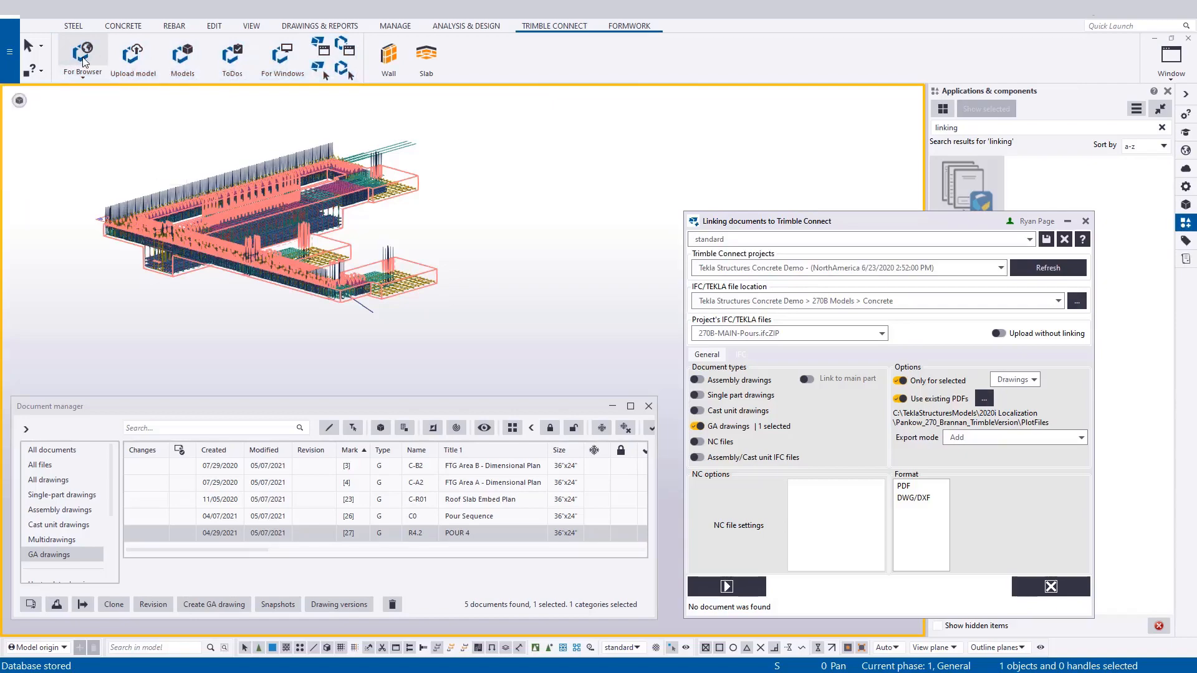
{"action": "left_click", "coordinate": [83, 56]}
{"action": "key", "text": "F11"}
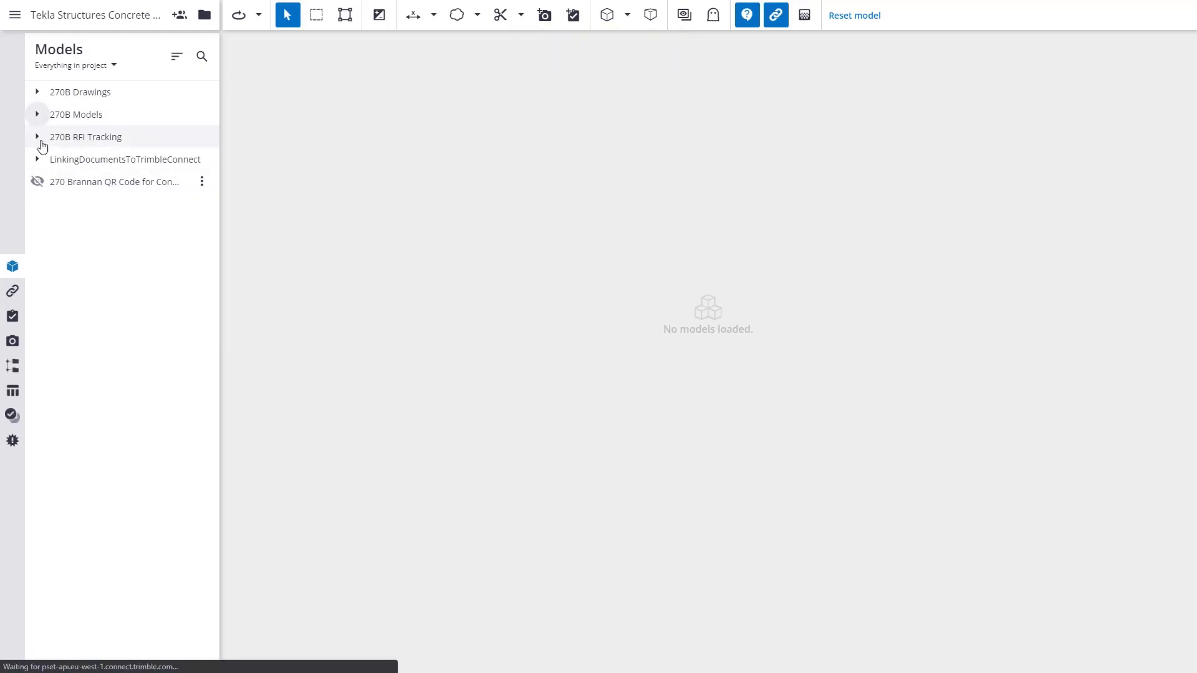
{"action": "left_click", "coordinate": [39, 161]}
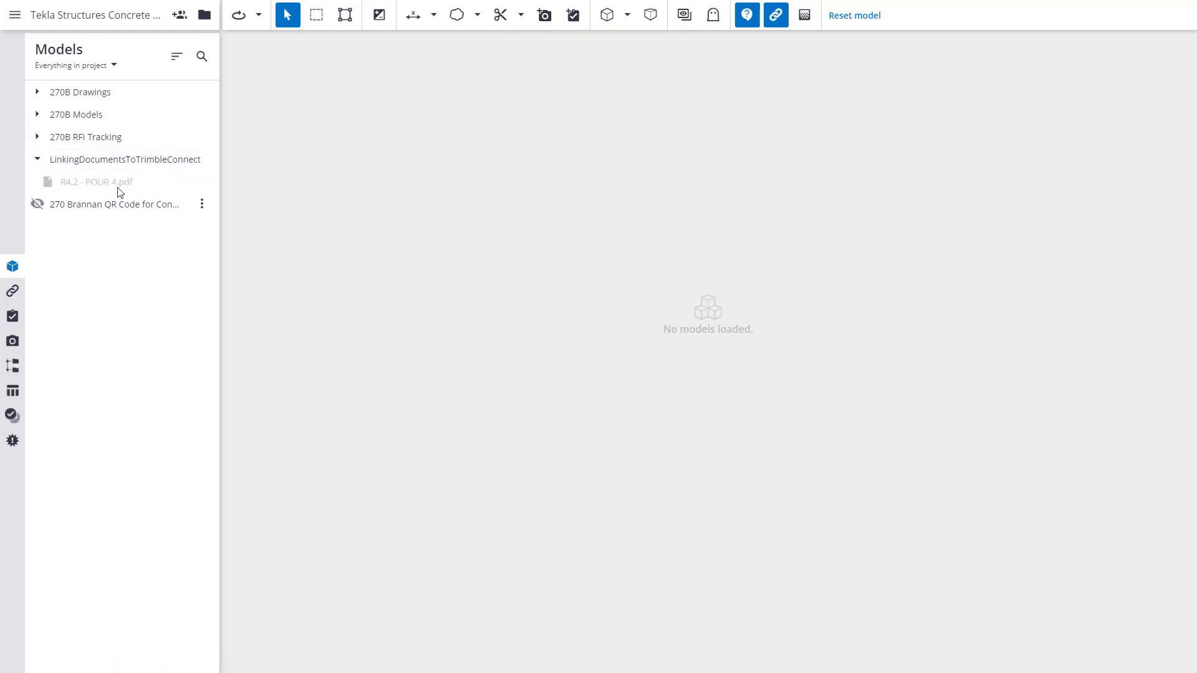
- Load 270B-MAIN-Pours.ifcZIP from the 270B Models Concrete folder into the 3D view
{"action": "left_click", "coordinate": [38, 115]}
{"action": "left_click", "coordinate": [47, 137]}
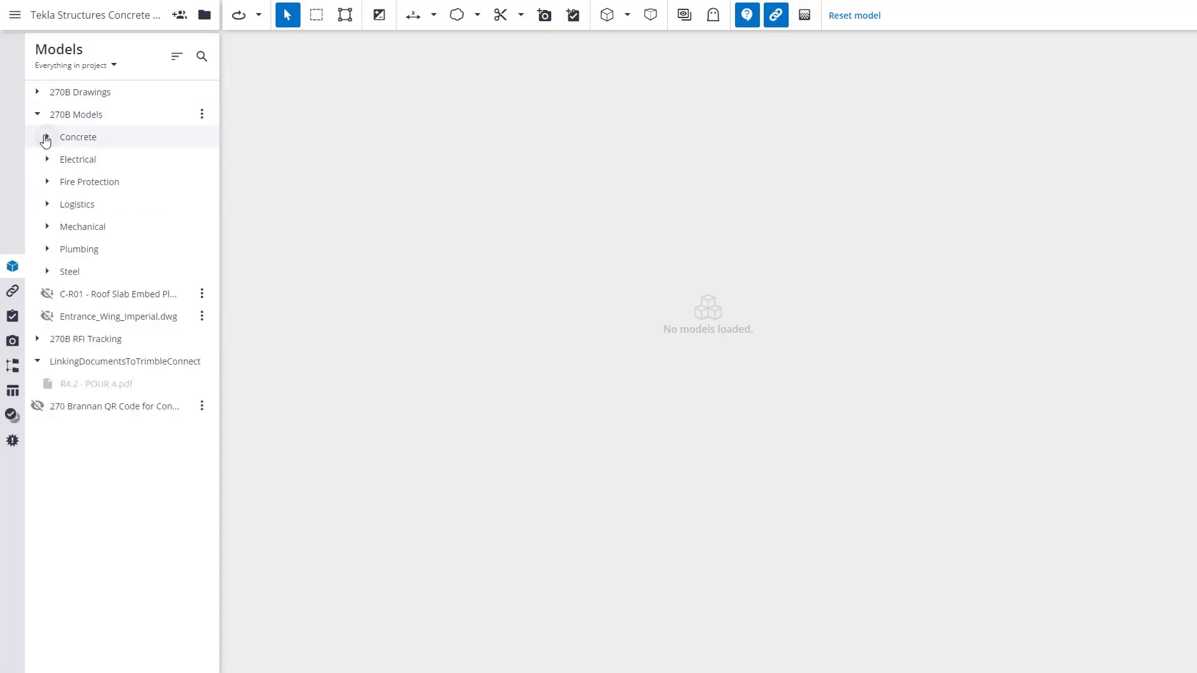
{"action": "left_click", "coordinate": [58, 160]}
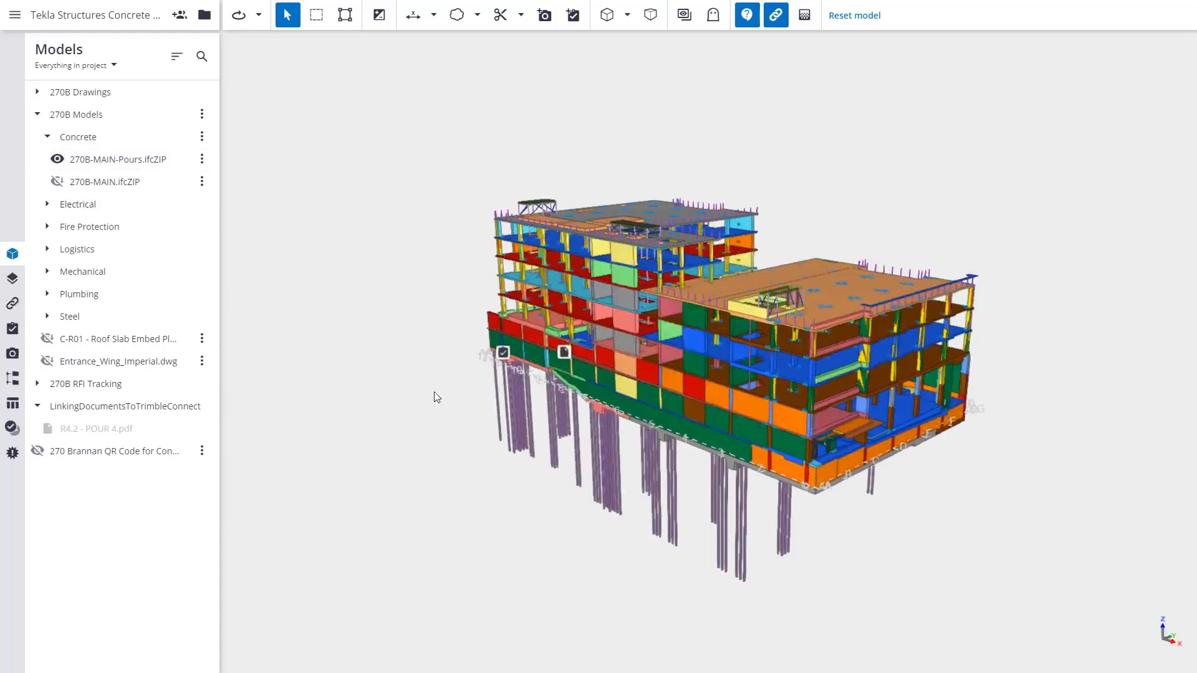
- Open the to-do marked at the foundation corner, then open R4.2 - POUR 4.pdf attached to the adjacent pour object
{"action": "left_click", "coordinate": [503, 352]}
{"action": "left_click", "coordinate": [491, 321]}
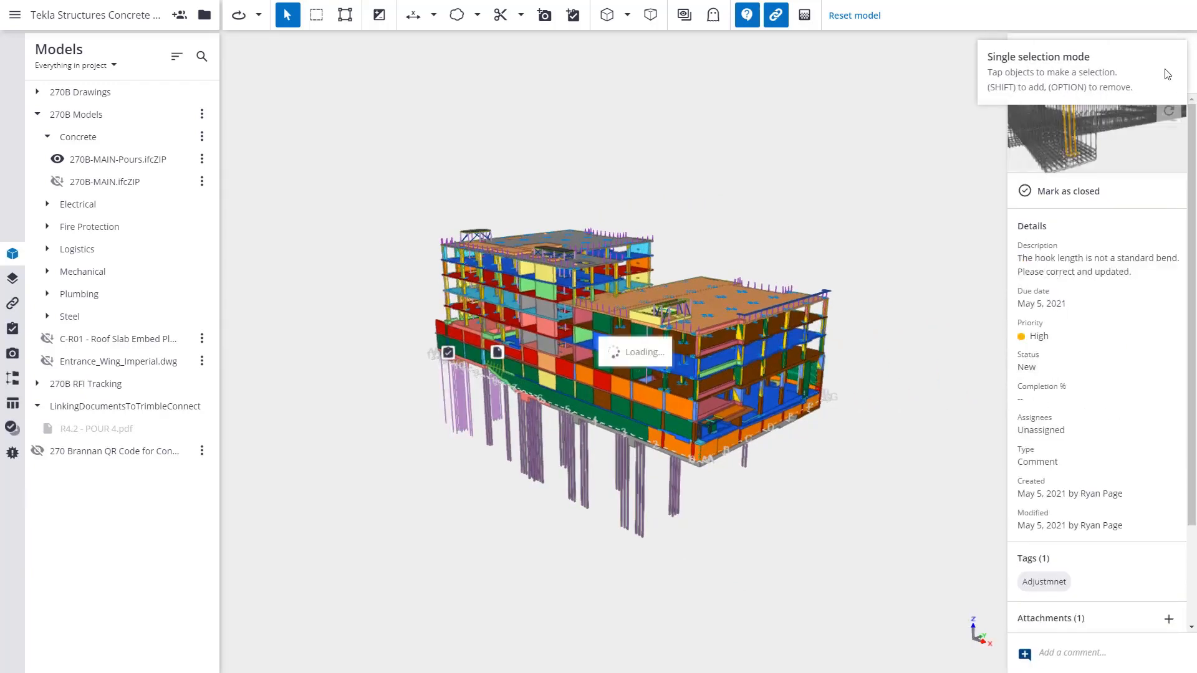
{"action": "left_click", "coordinate": [497, 356]}
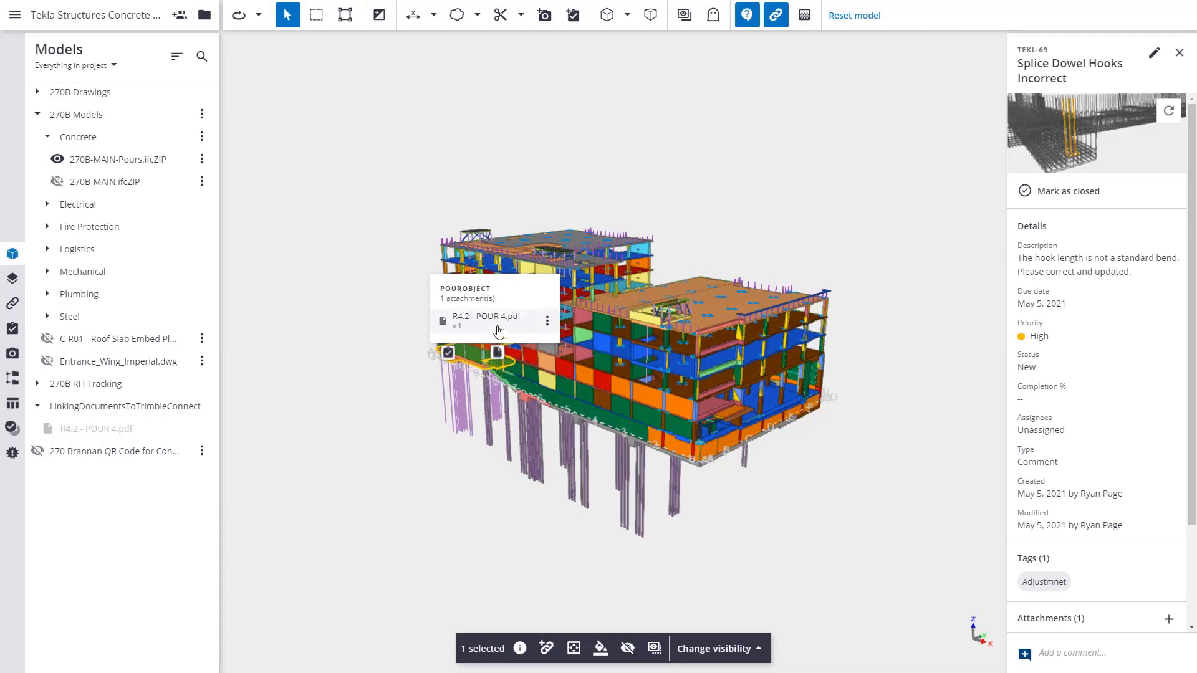
{"action": "left_click", "coordinate": [498, 323]}
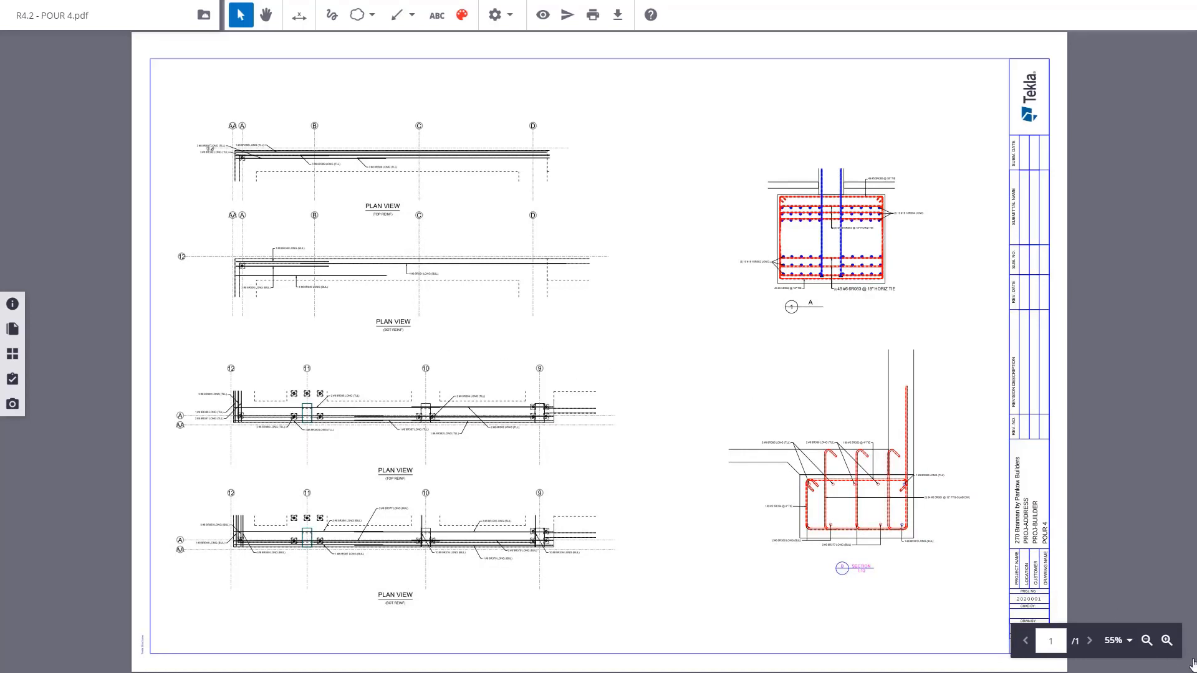
- Enlarge the R4.2 - POUR 4.pdf page to 70% and look over its plan views and sections with the pan tool
{"action": "left_click", "coordinate": [1166, 640]}
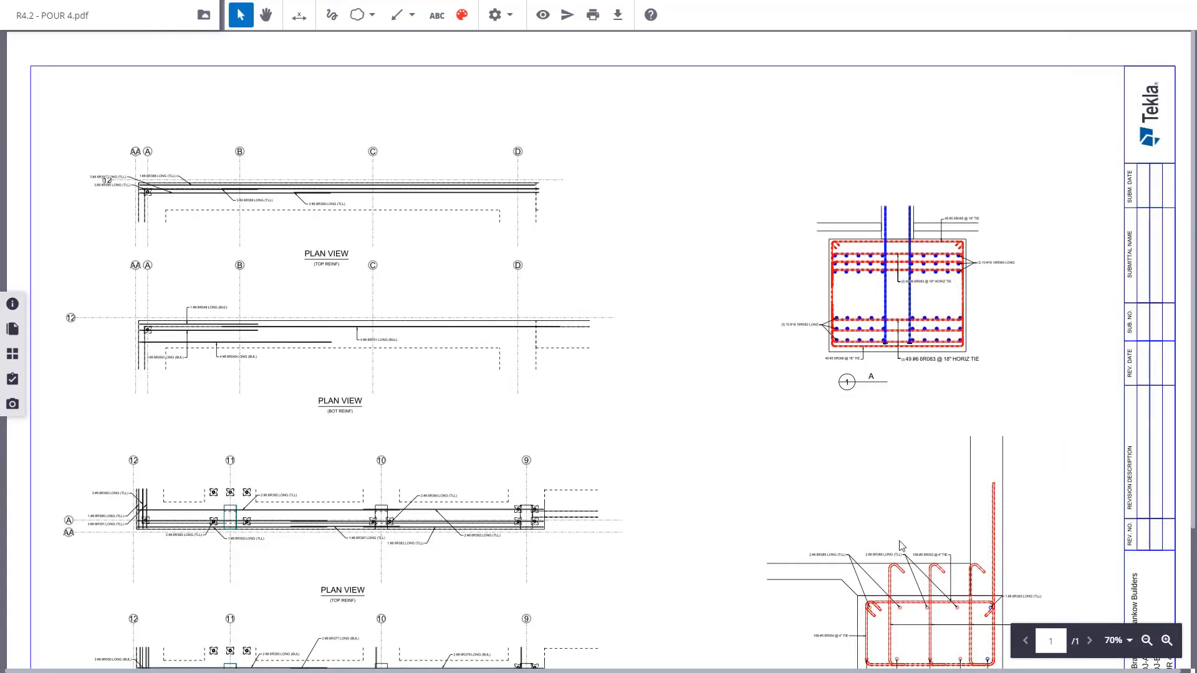
{"action": "left_click", "coordinate": [265, 14]}
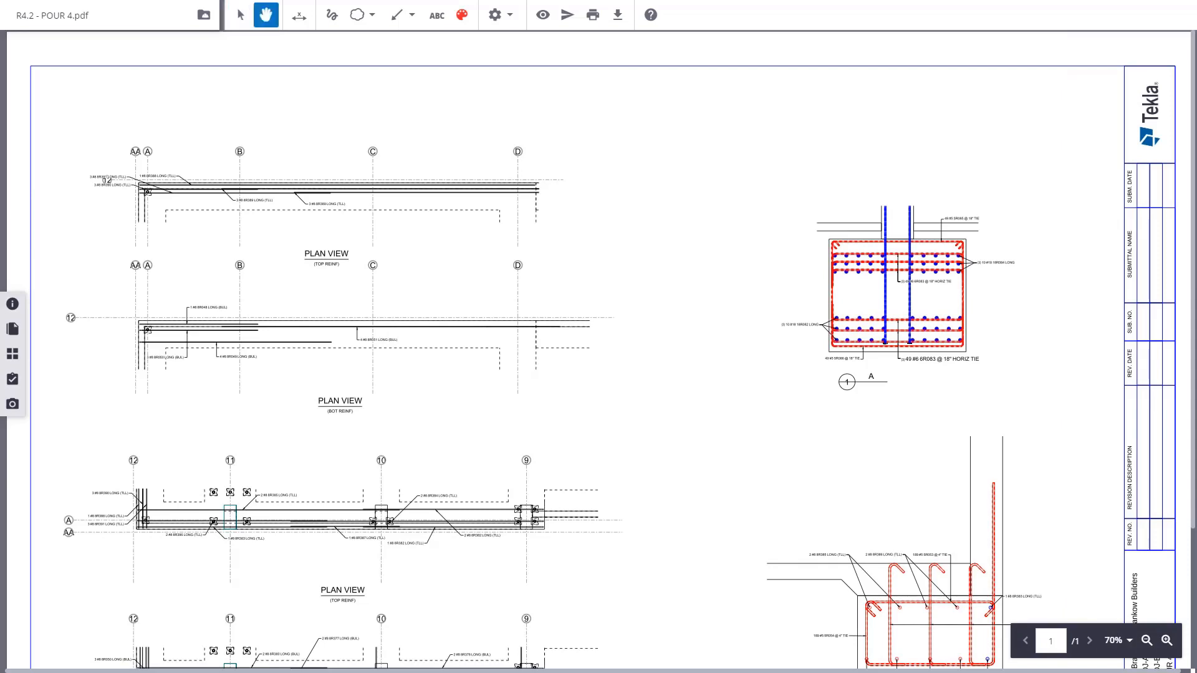
{"action": "left_click_drag", "start_coordinate": [417, 215], "coordinate": [626, 206]}
{"action": "scroll", "coordinate": [671, 352], "scroll_direction": "down", "scroll_amount": 1}
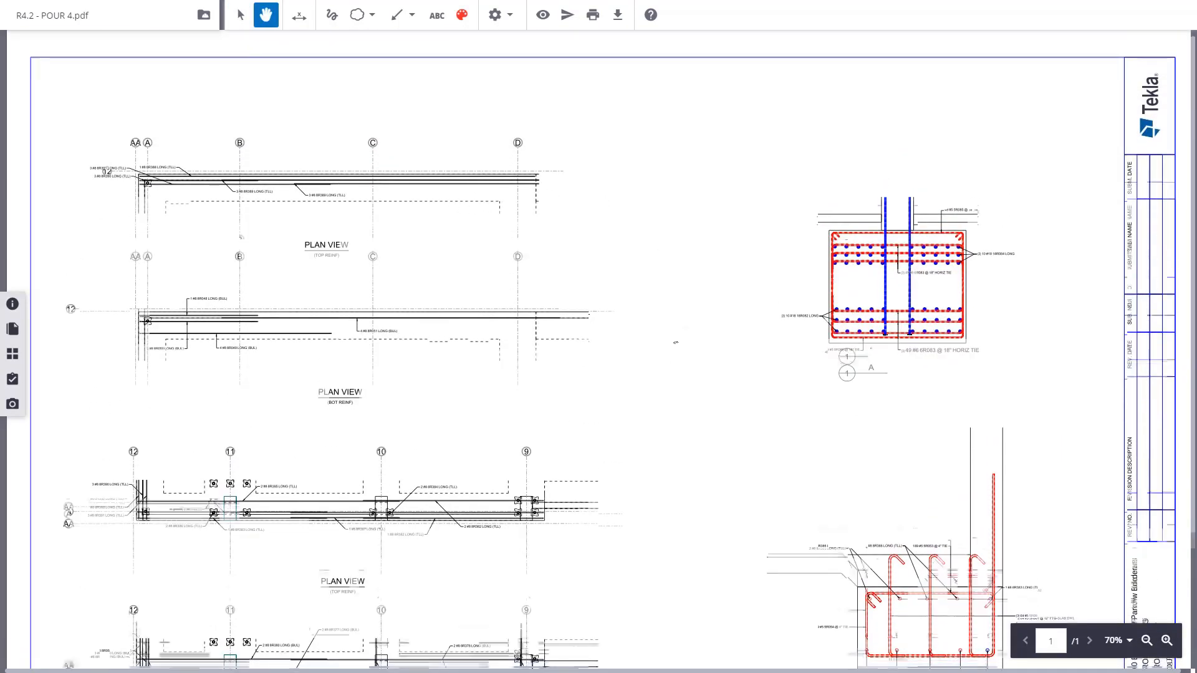